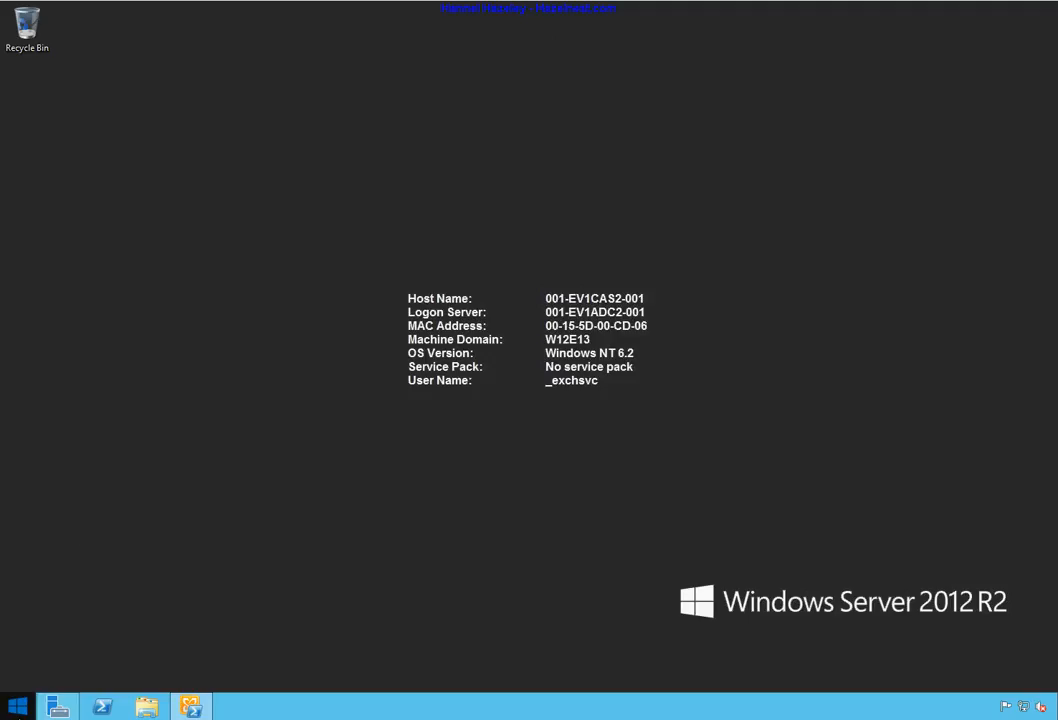
Step: Launch Internet Explorer from the Start screen and bring its window back up
left_click(29, 716)
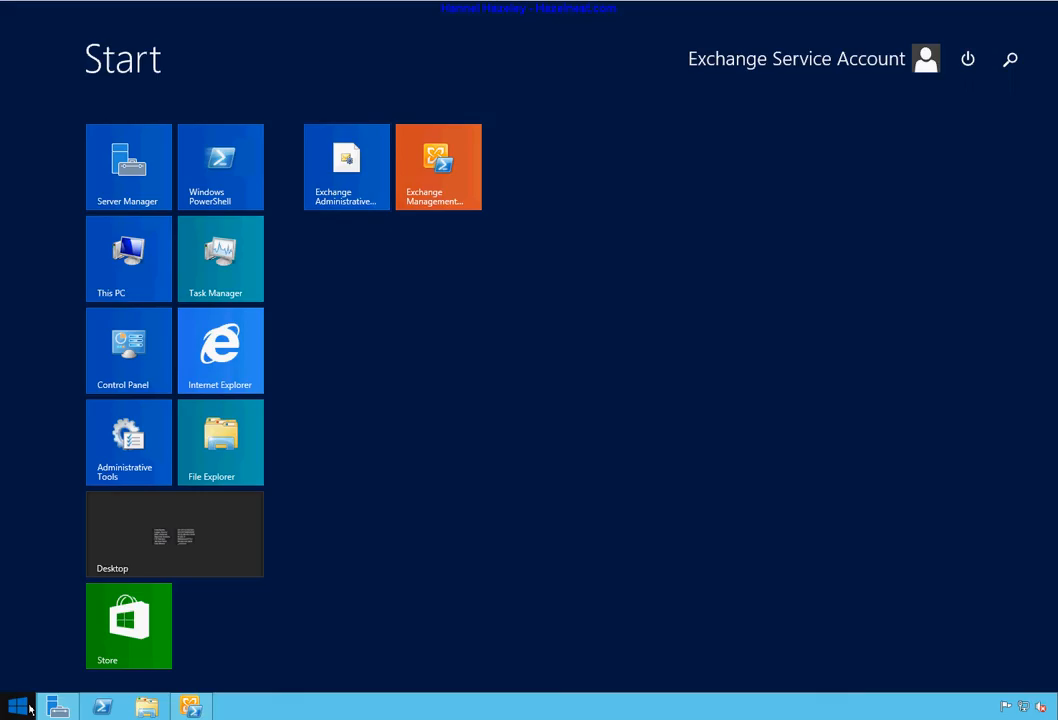
left_click(221, 362)
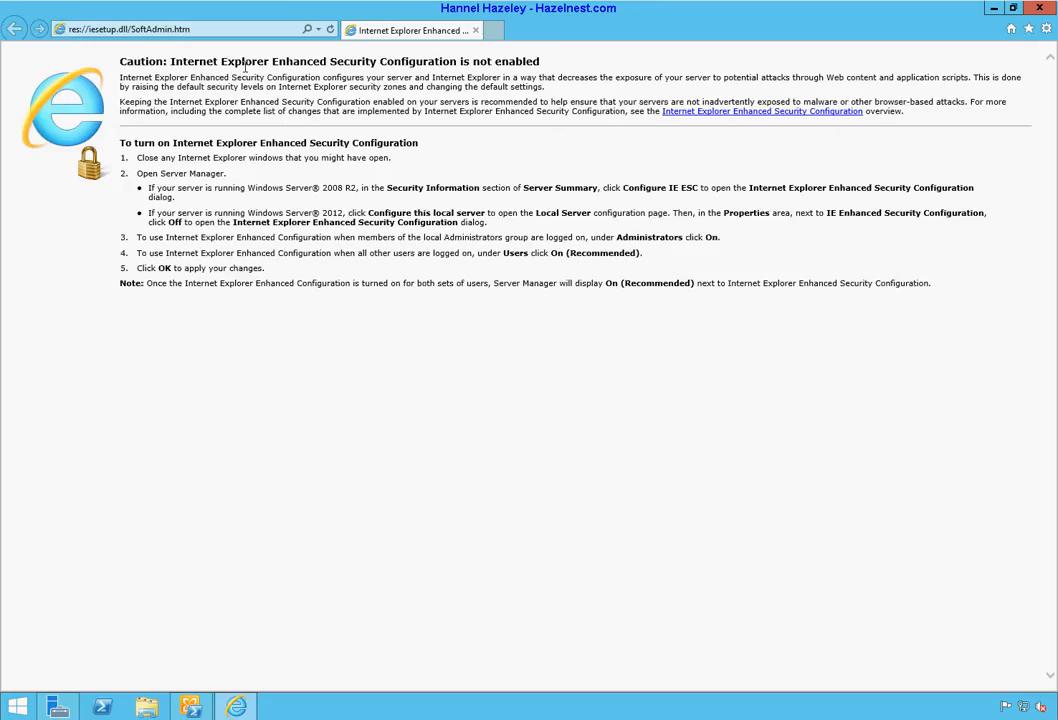
left_click(238, 29)
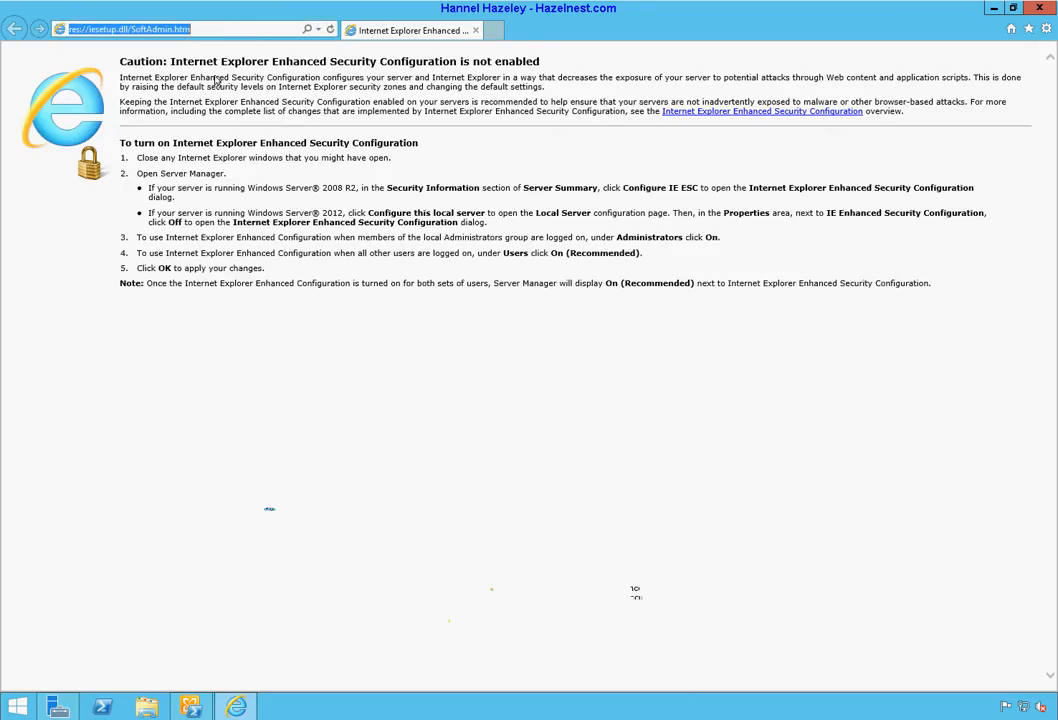
left_click(994, 9)
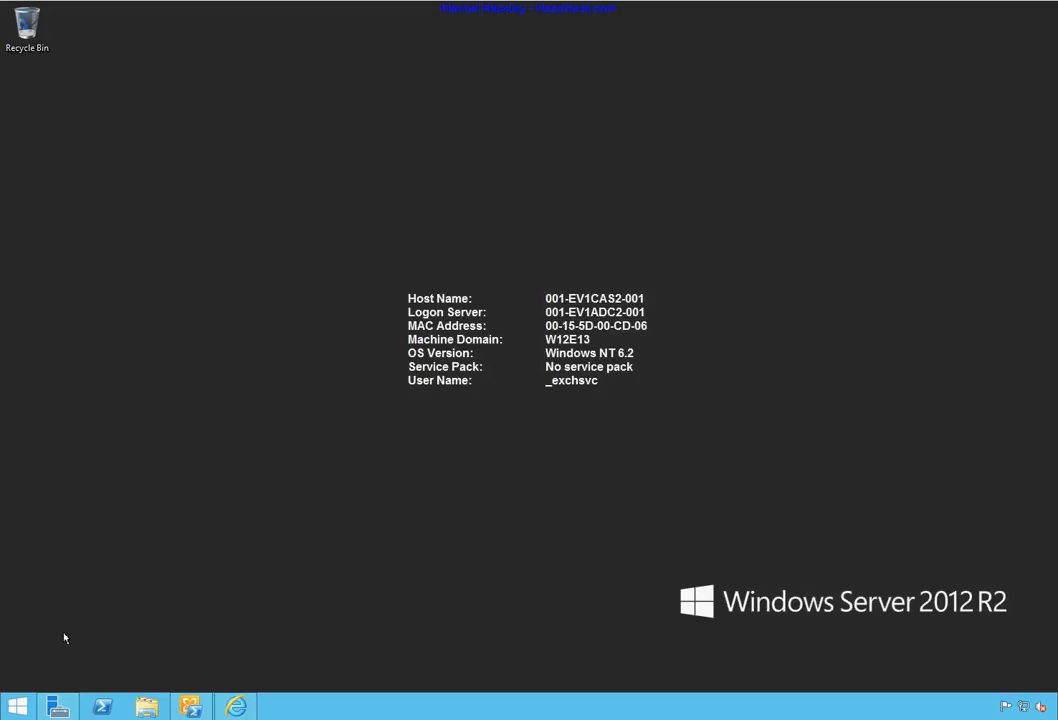
mouse_move(58, 712)
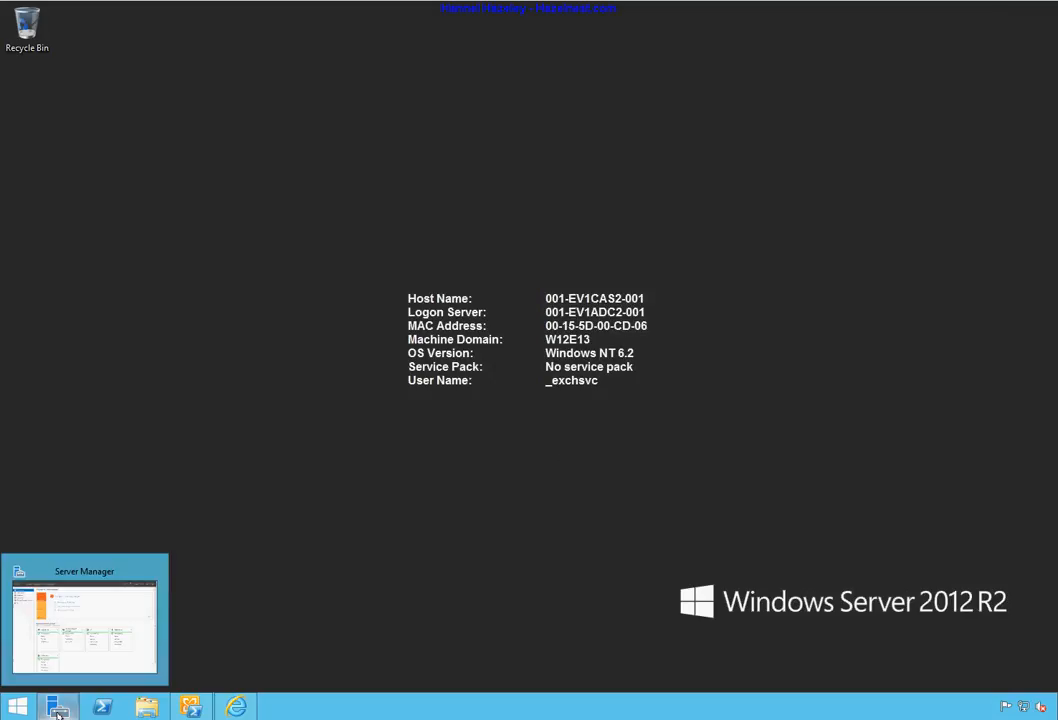
left_click(232, 711)
left_click(228, 29)
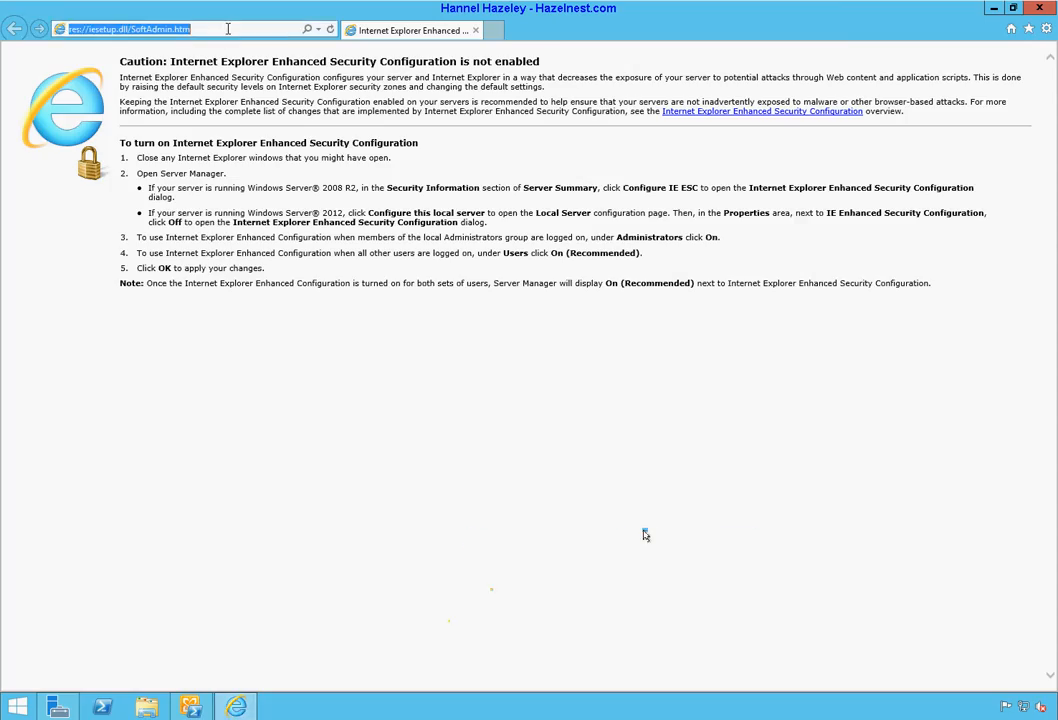
type("lo")
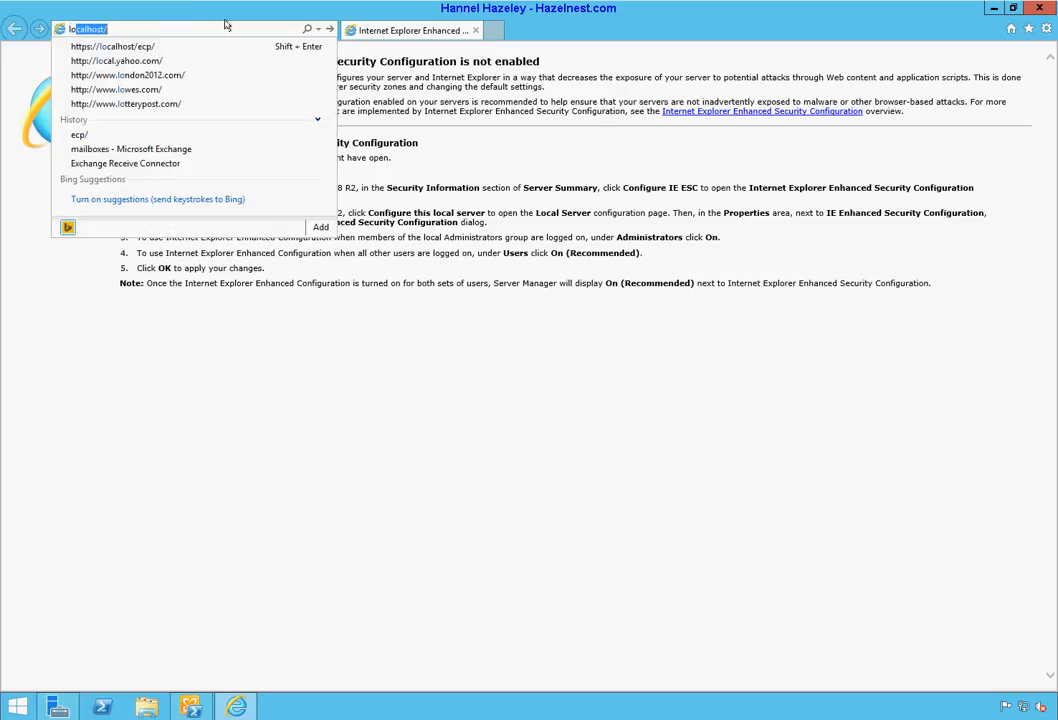
key("Down")
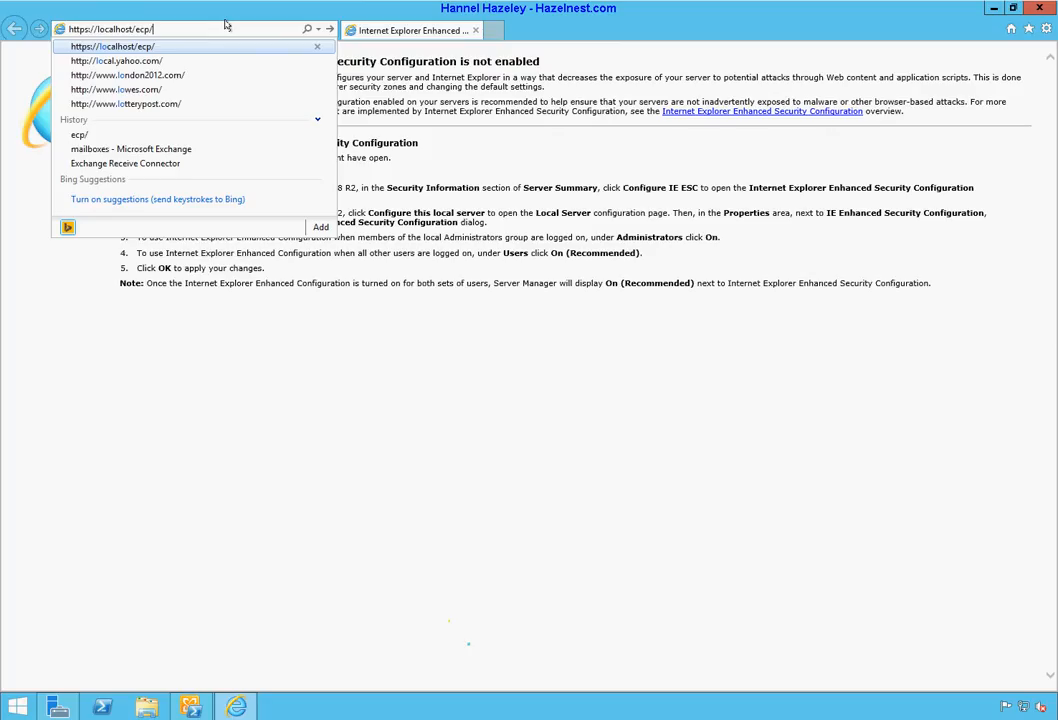
key("Return")
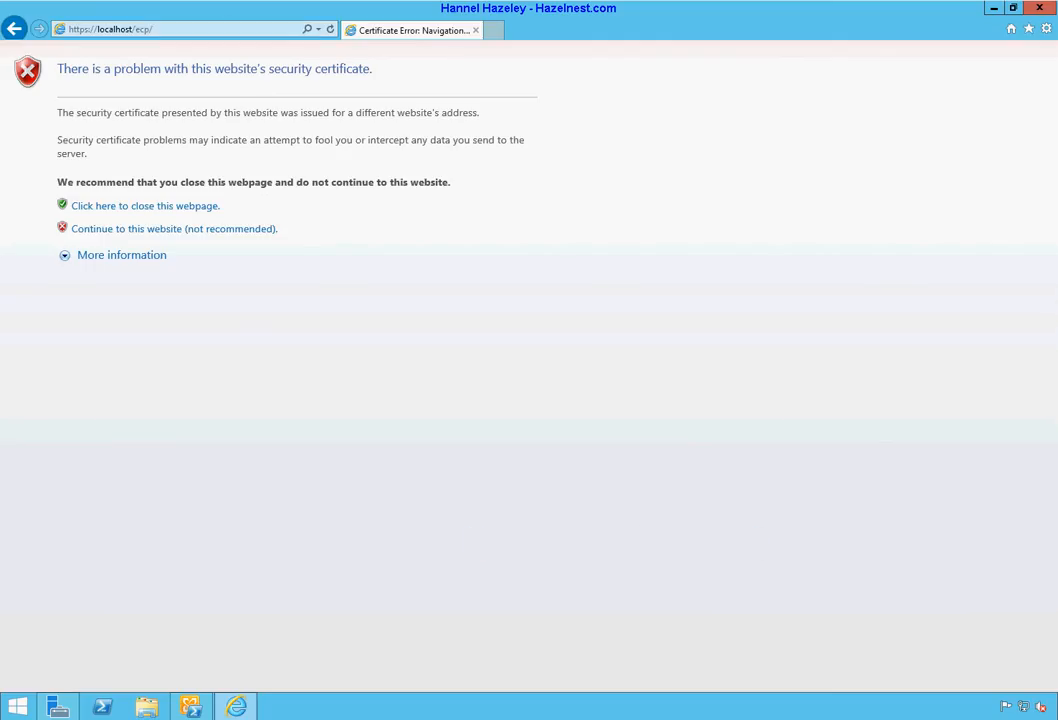
Step: Continue past the certificate warning and sign in with the service account password
left_click(156, 229)
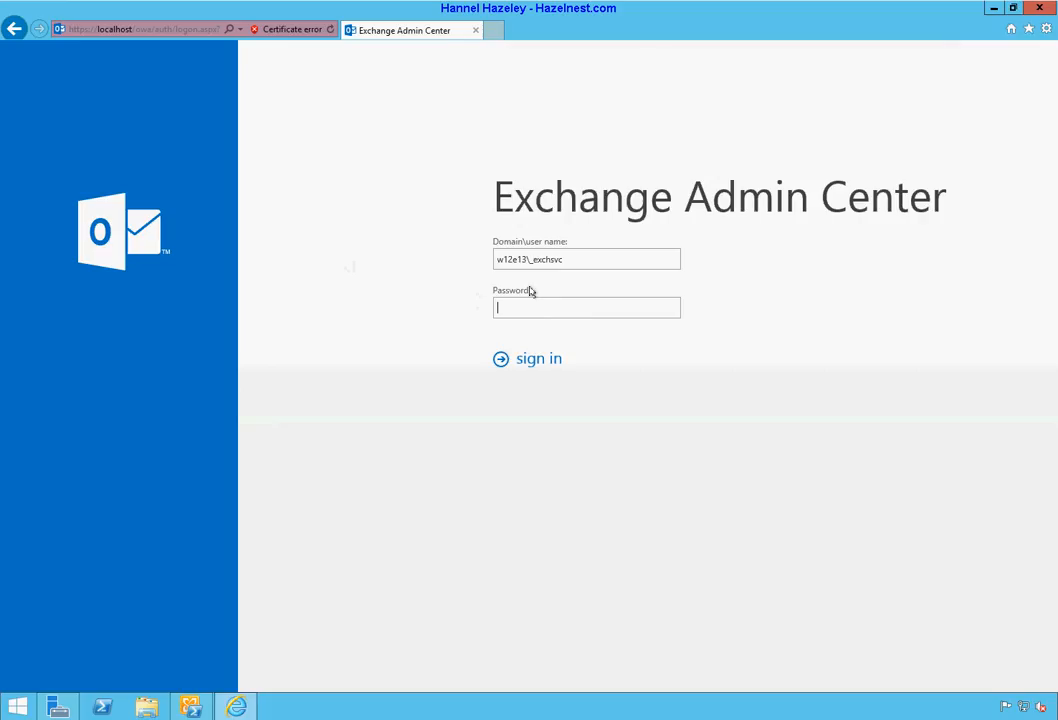
type("P@ssw0rd")
key("Return")
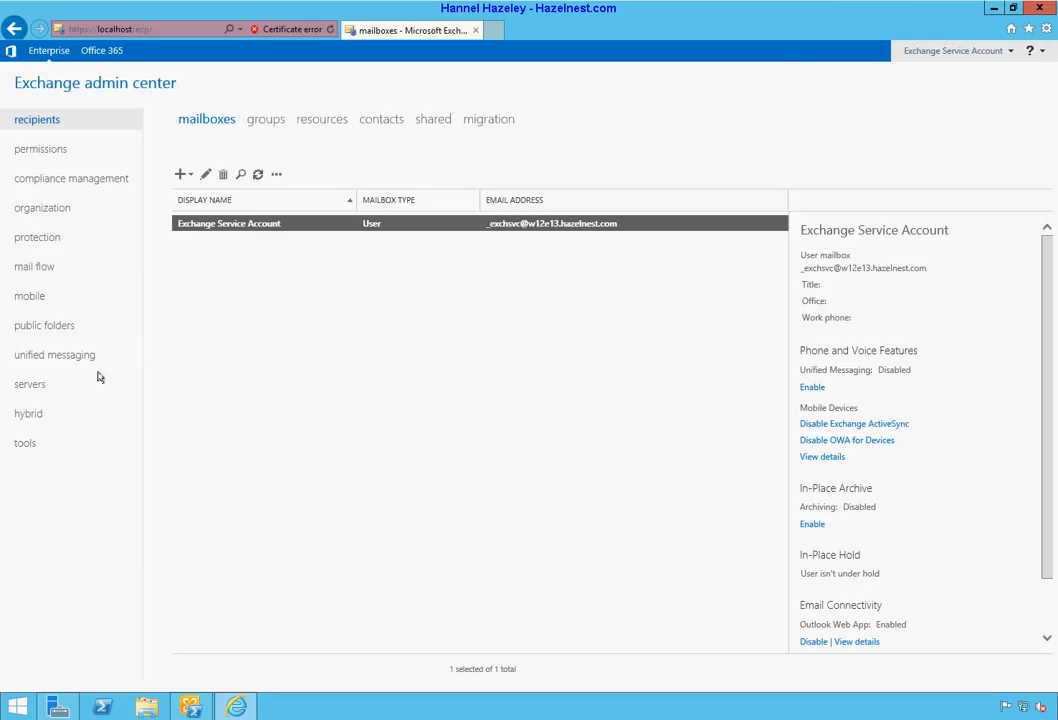
left_click(33, 387)
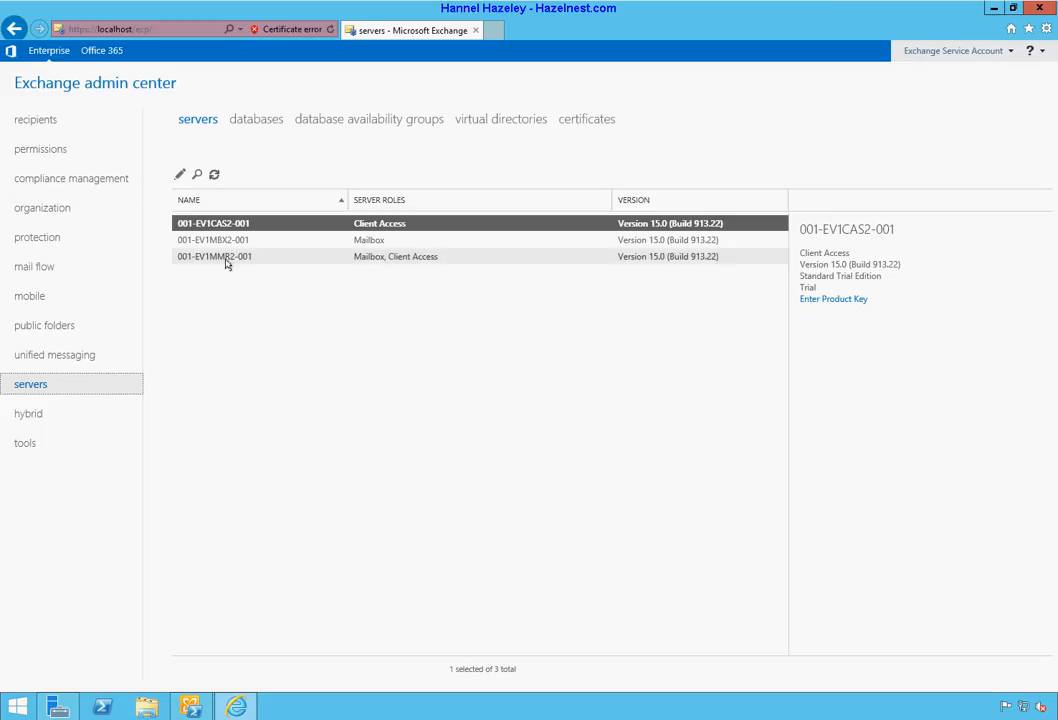
left_click(241, 122)
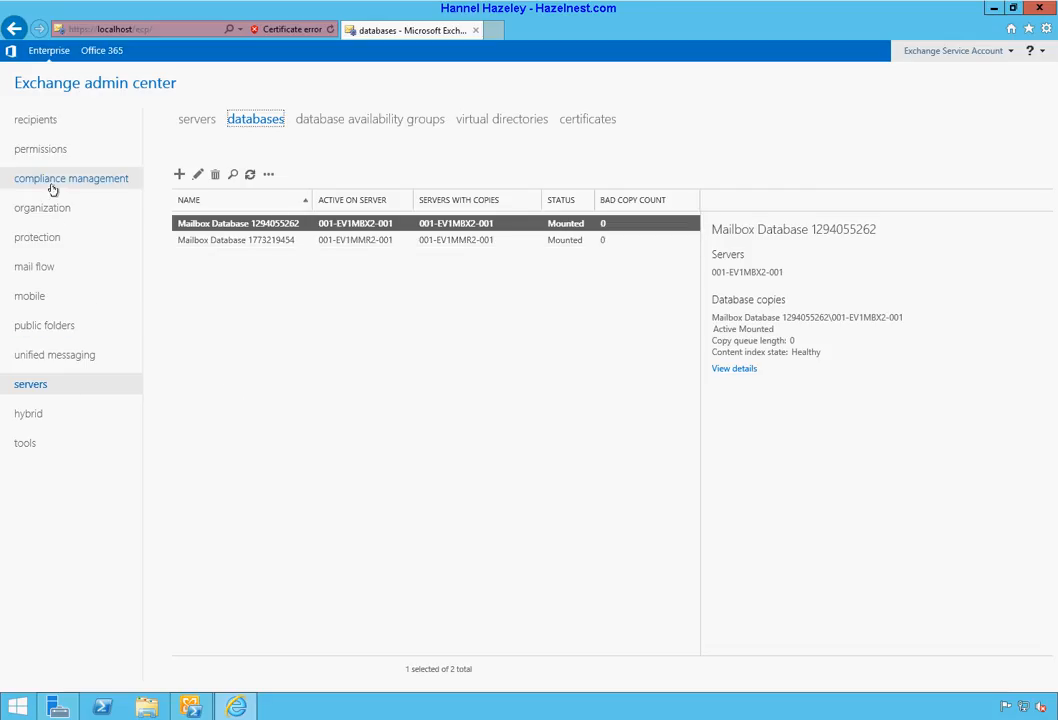
left_click(46, 121)
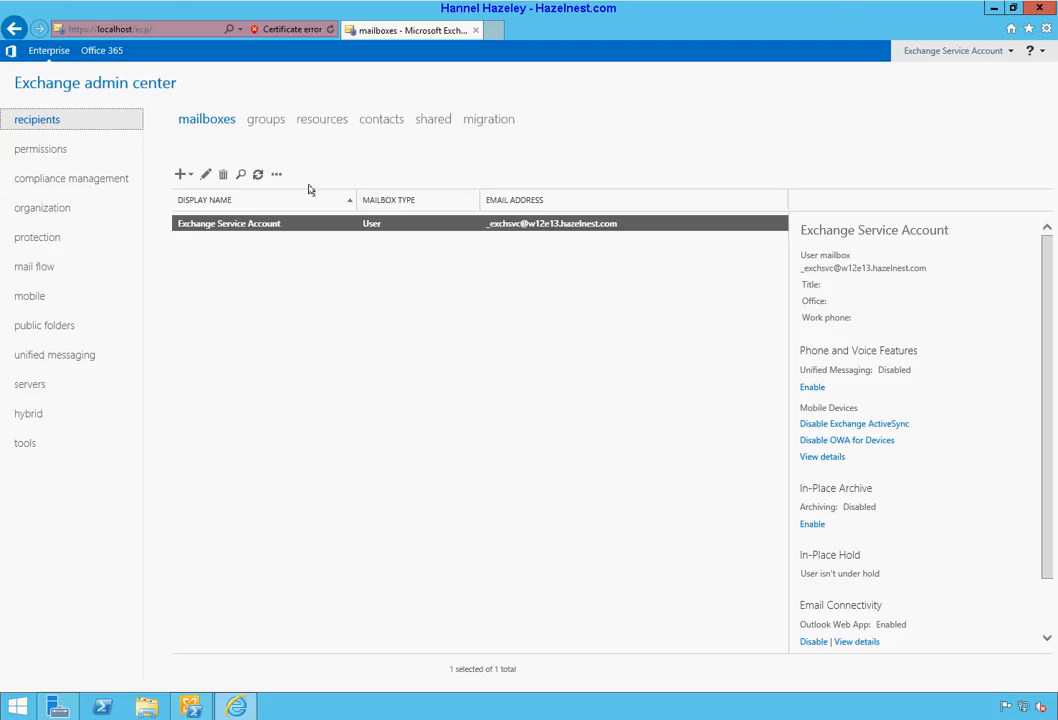
Step: Start a new user mailbox for a new user named Test I. Mailflow
left_click(182, 176)
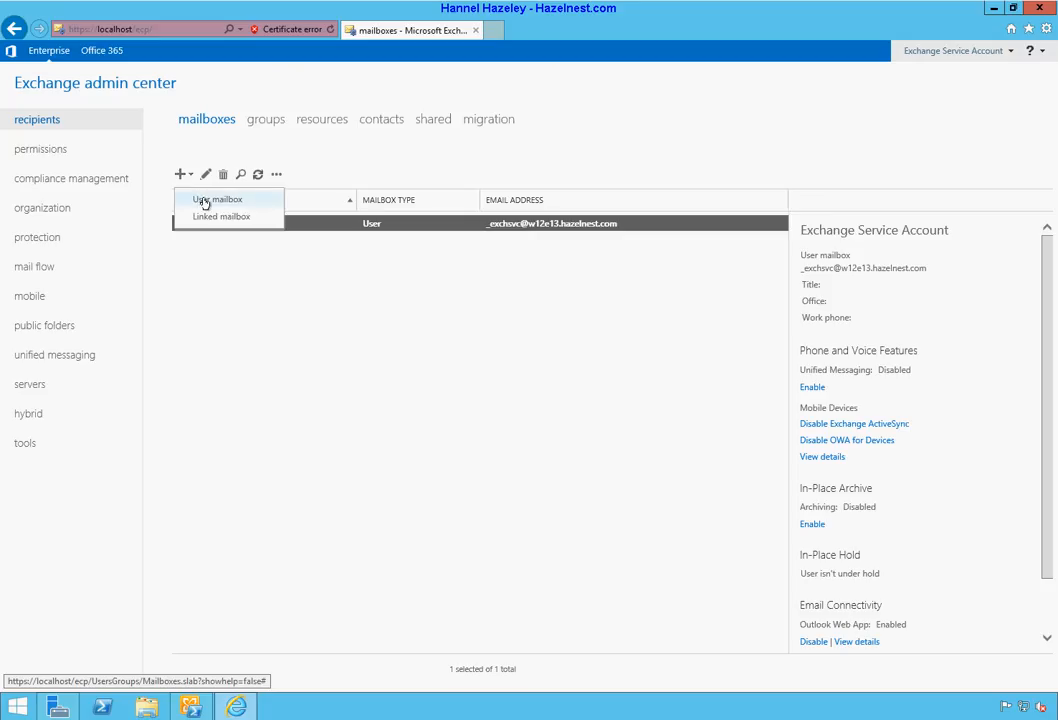
left_click(217, 200)
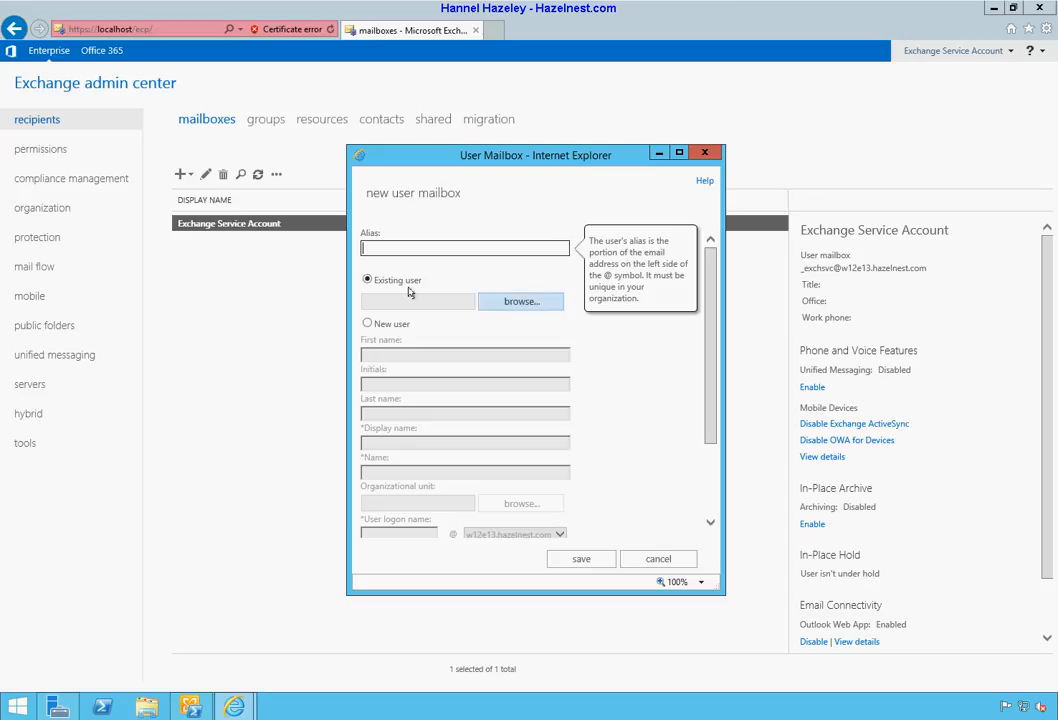
left_click(367, 323)
left_click(424, 353)
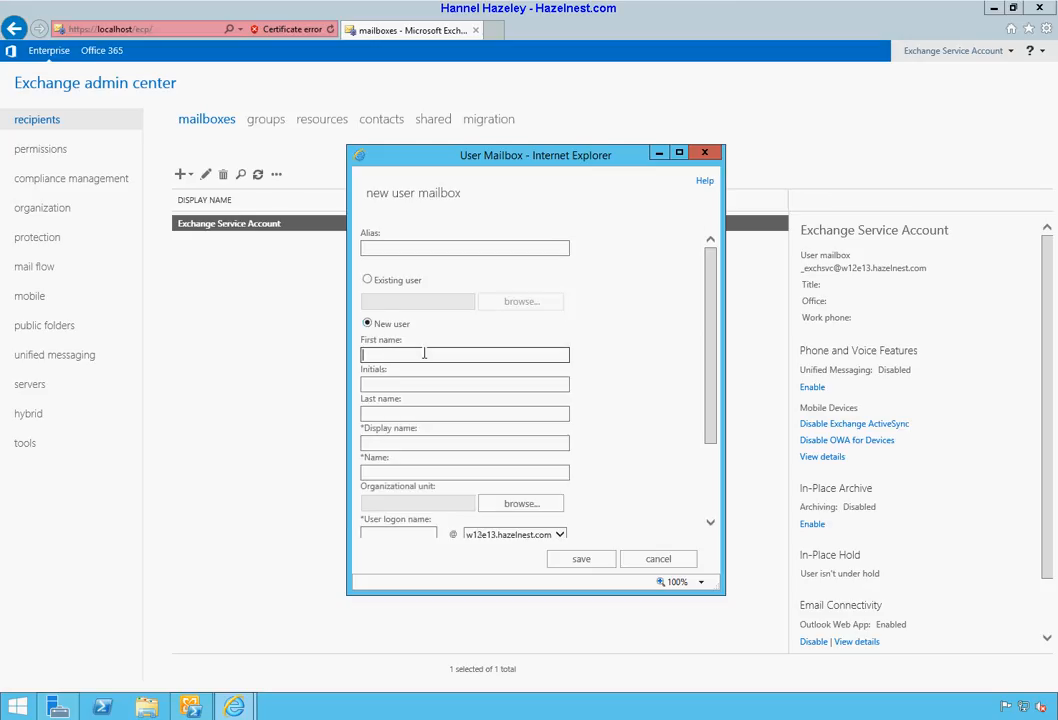
type("Test")
key("Tab")
type("I")
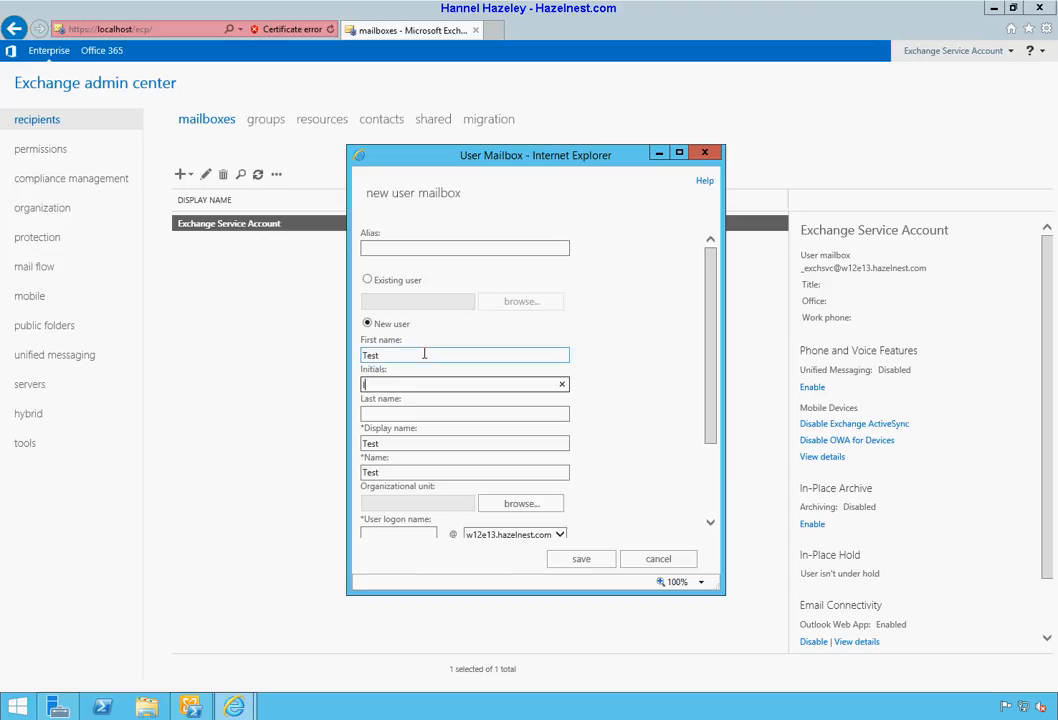
key("Tab")
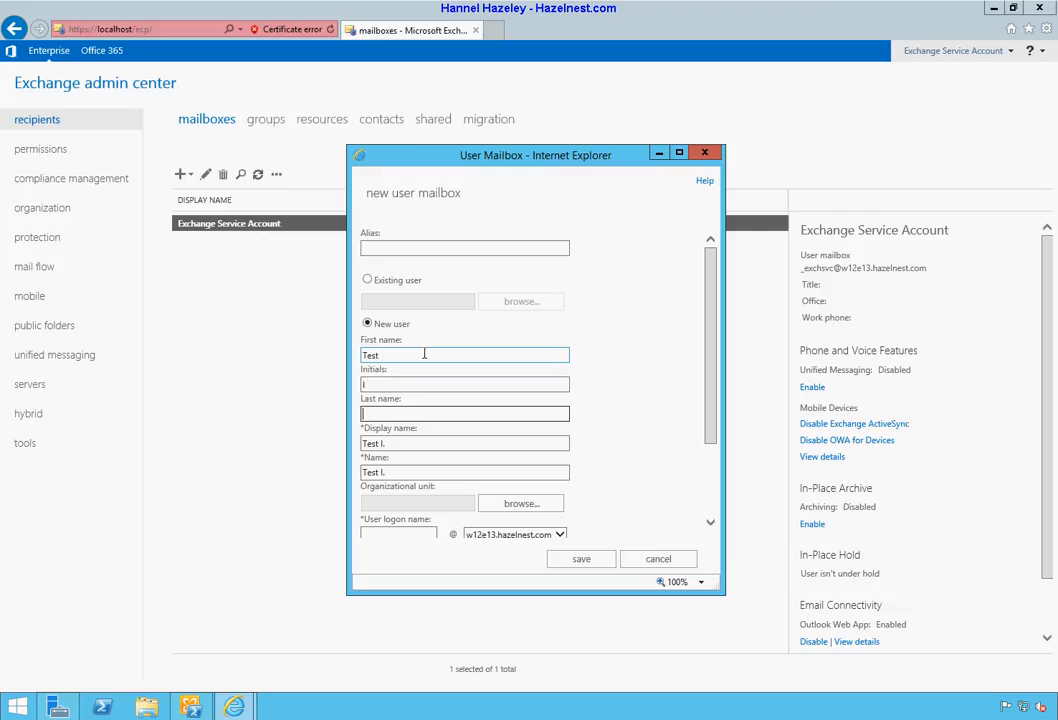
type("Mailflow")
Step: Move down the form and open the organizational unit chooser
key("Tab")
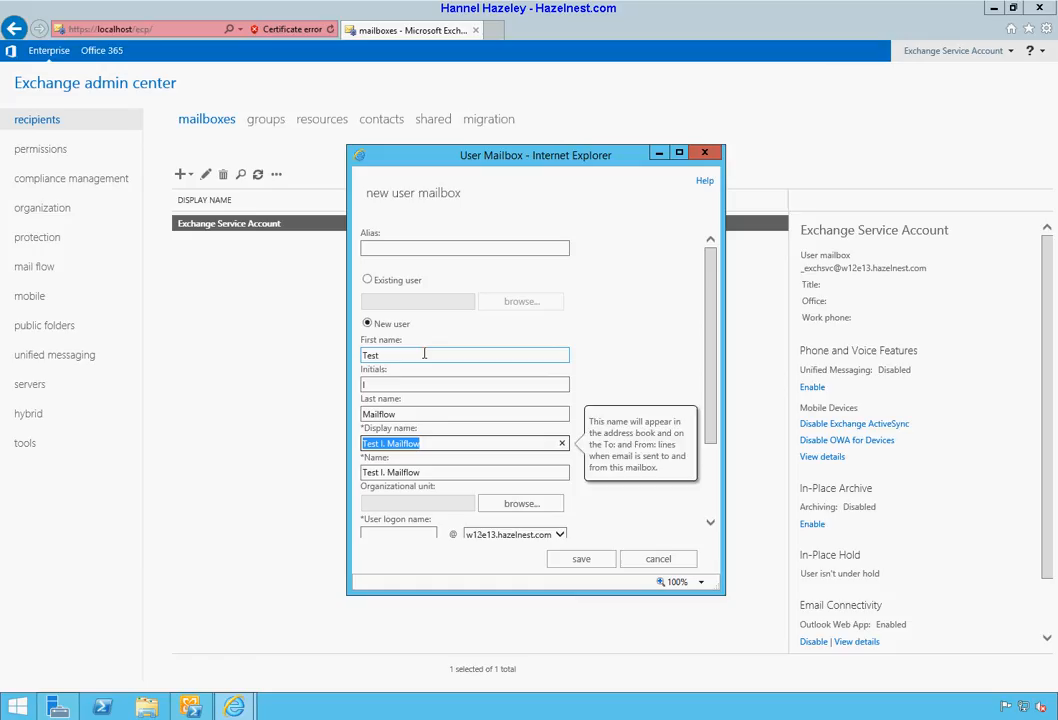
key("Tab")
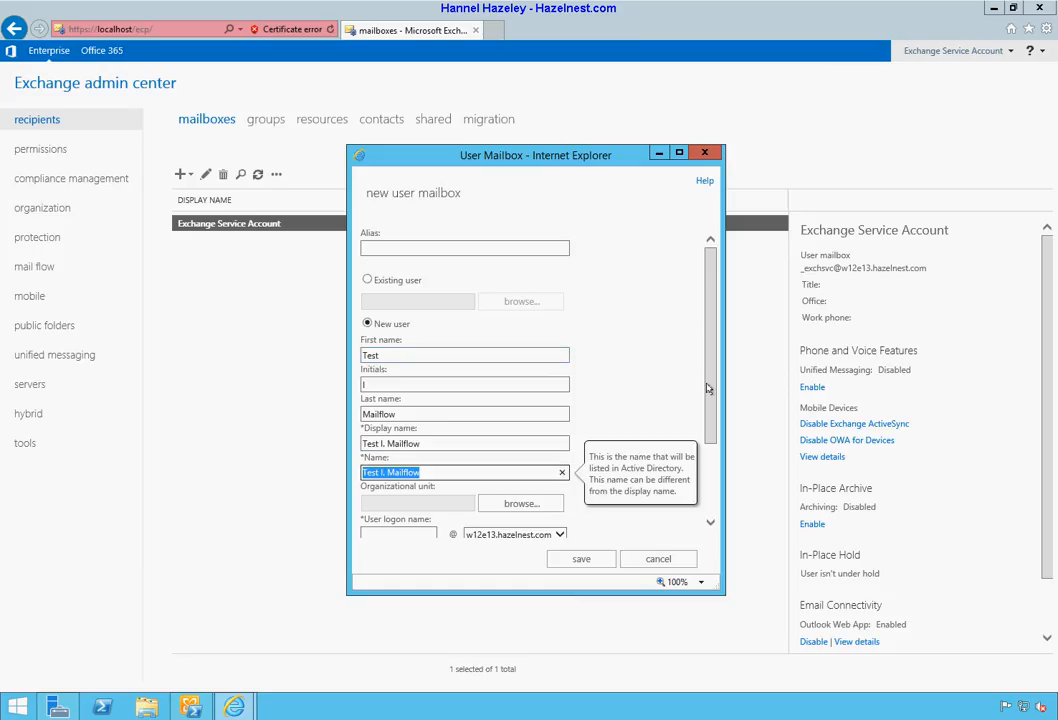
scroll(703, 481, "down", 2)
left_click(517, 391)
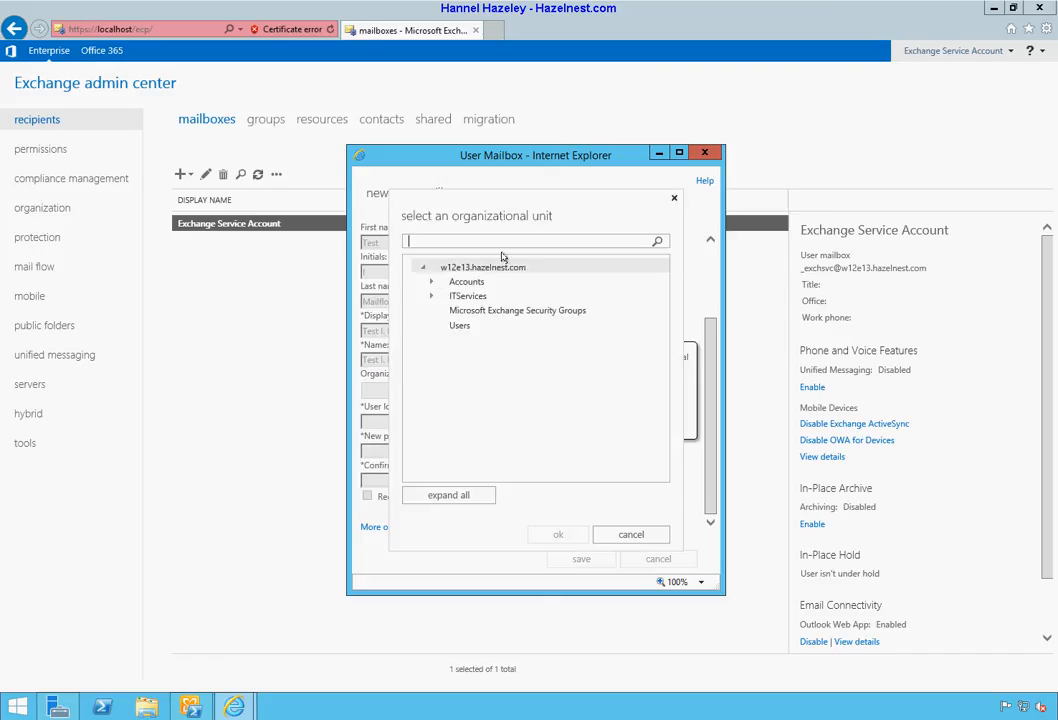
Step: Choose the Users unit under Accounts as the organizational unit
left_click(434, 285)
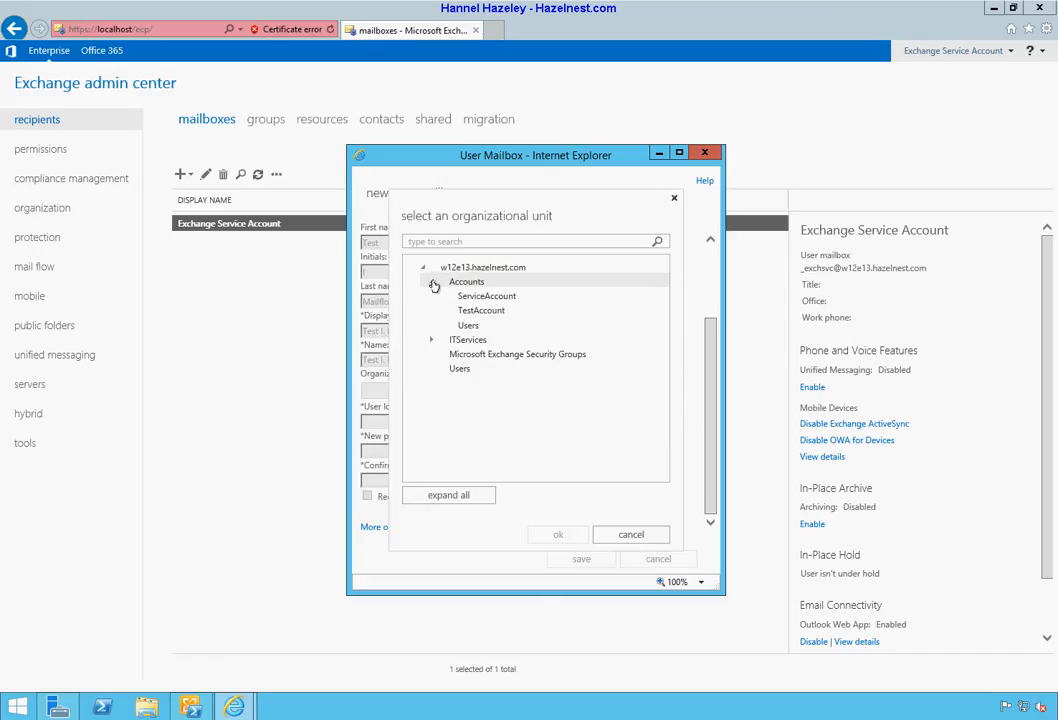
left_click(468, 327)
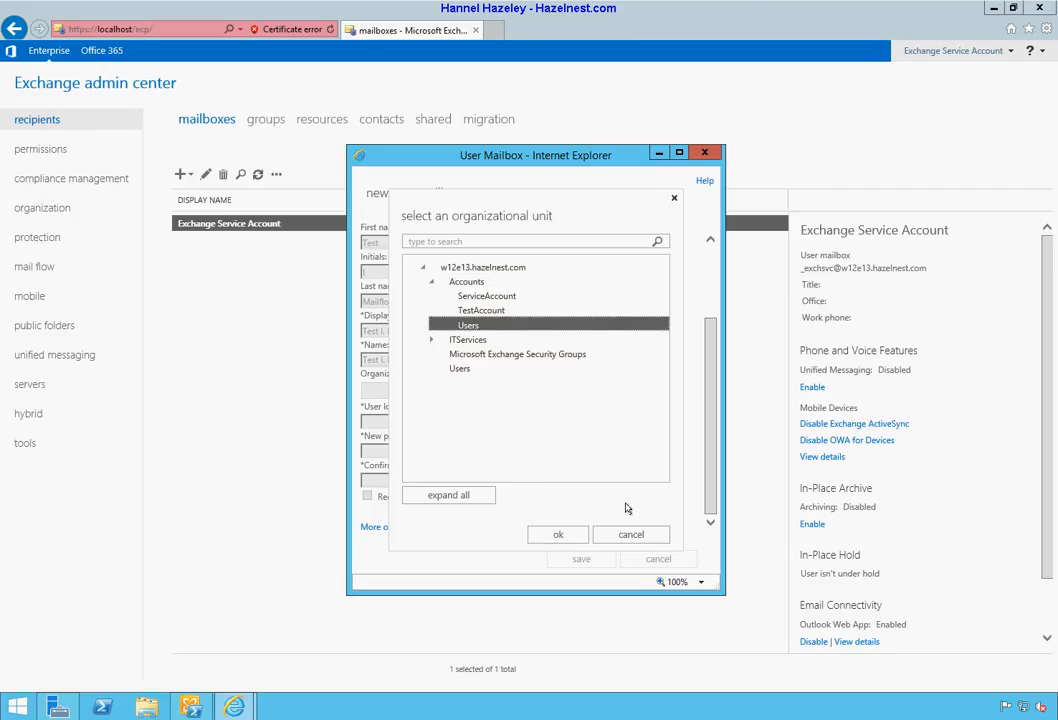
left_click(560, 535)
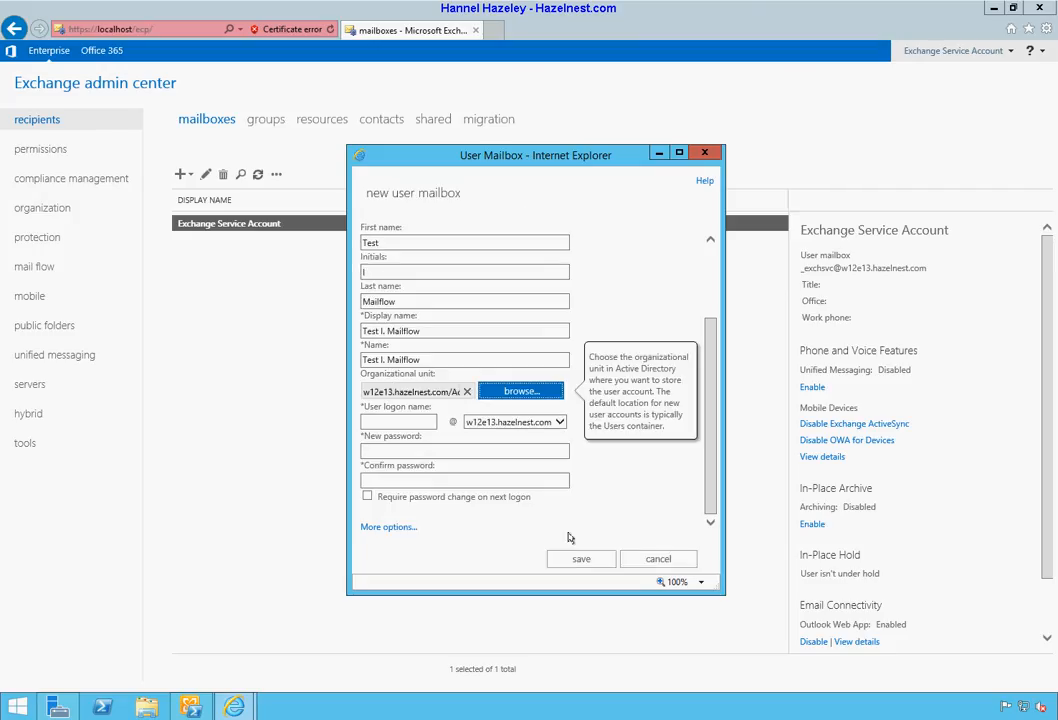
Step: Enter logon name 'timailflow' and the new password in both password fields
left_click(411, 421)
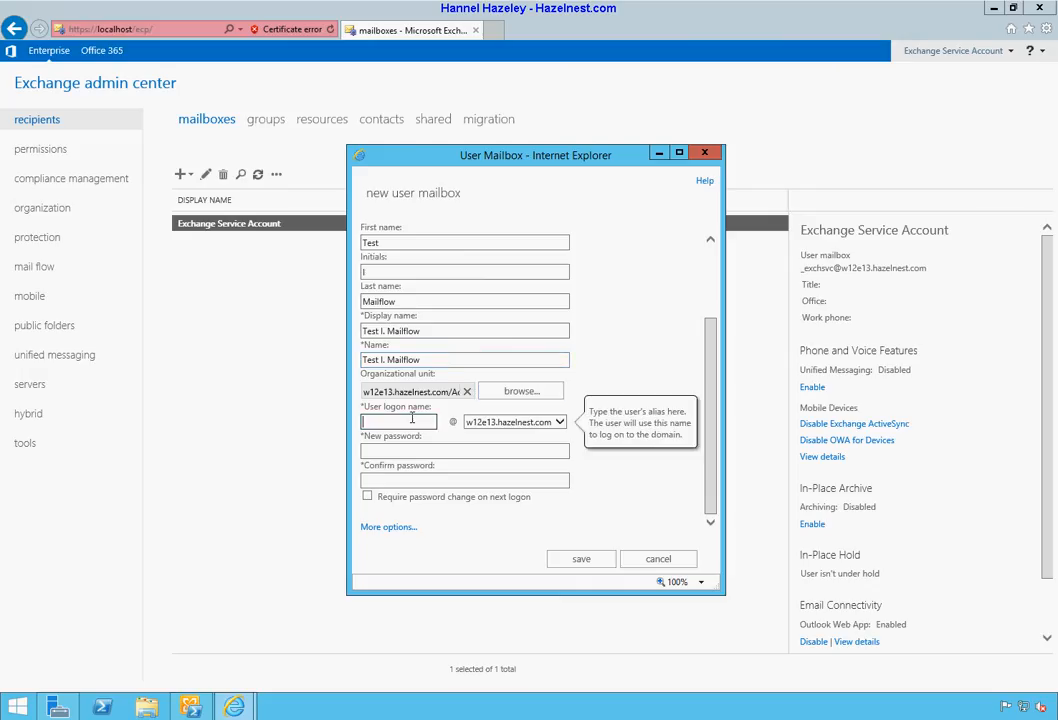
type("timailflow")
key("Tab")
key("Tab")
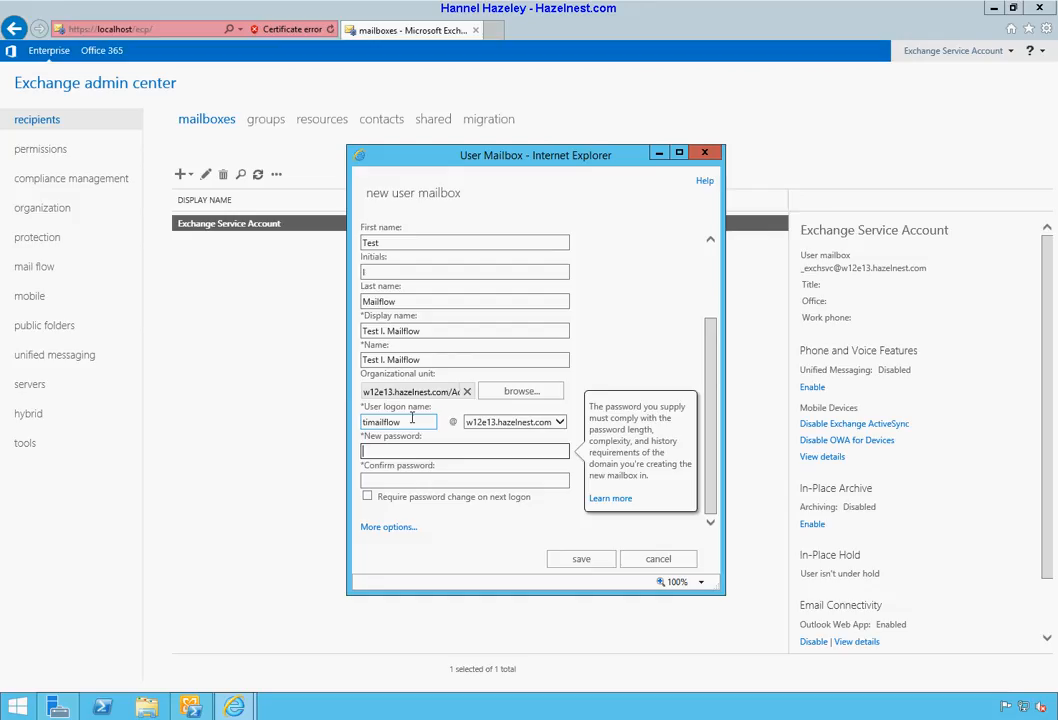
type("••••••••")
key("Tab")
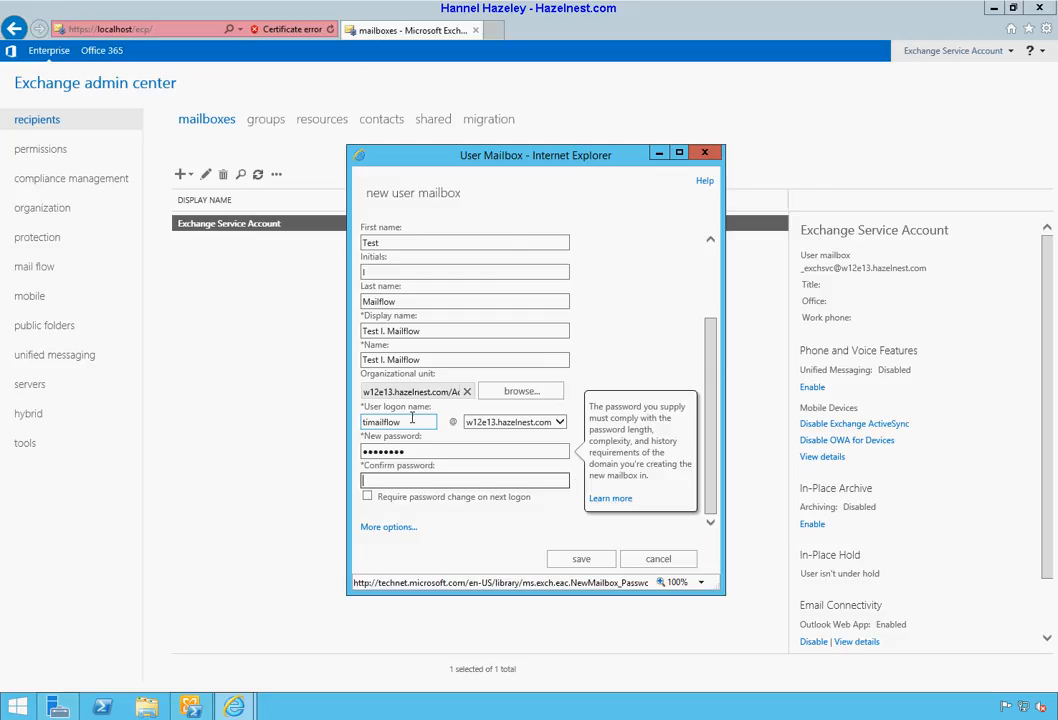
key("Tab")
type("••••••••")
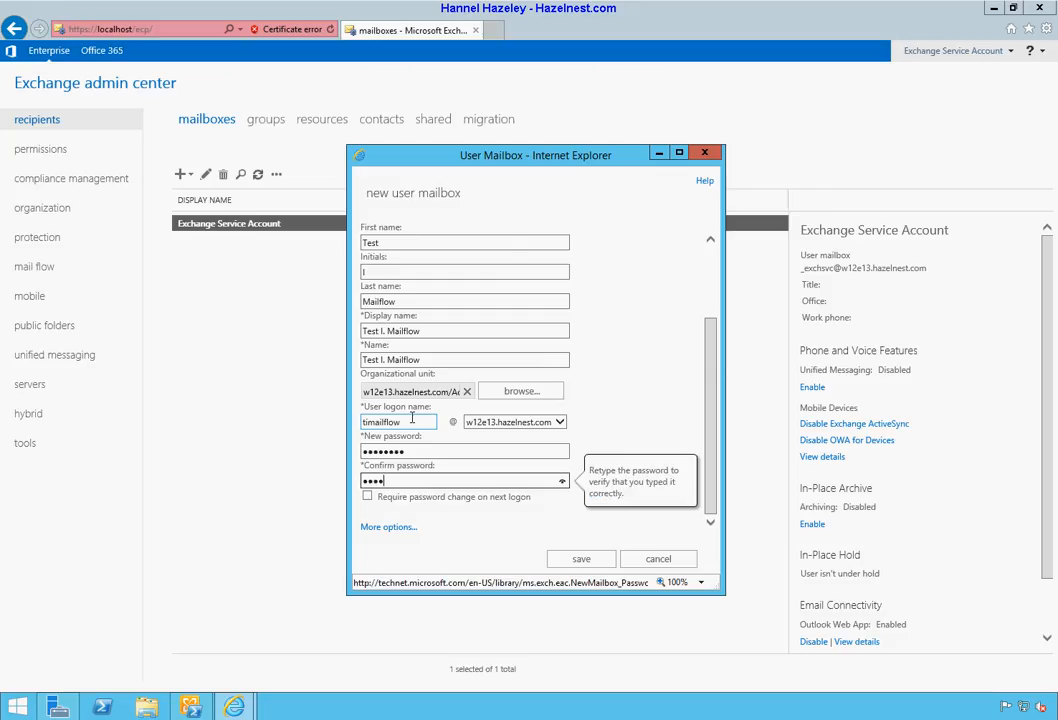
key("Tab")
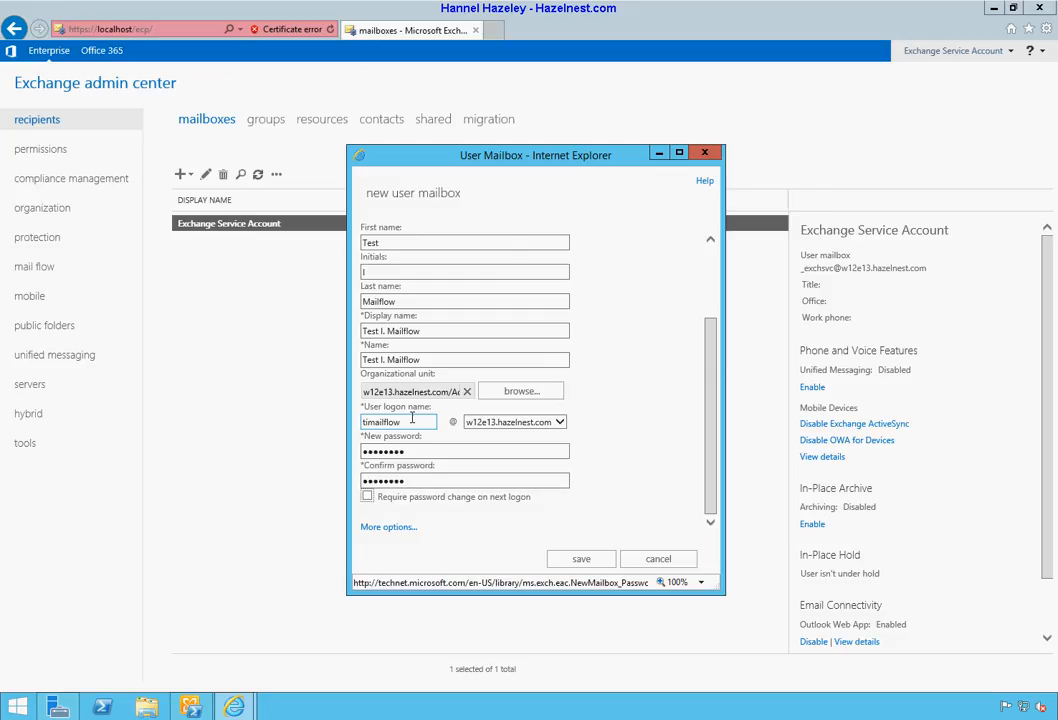
left_click(390, 528)
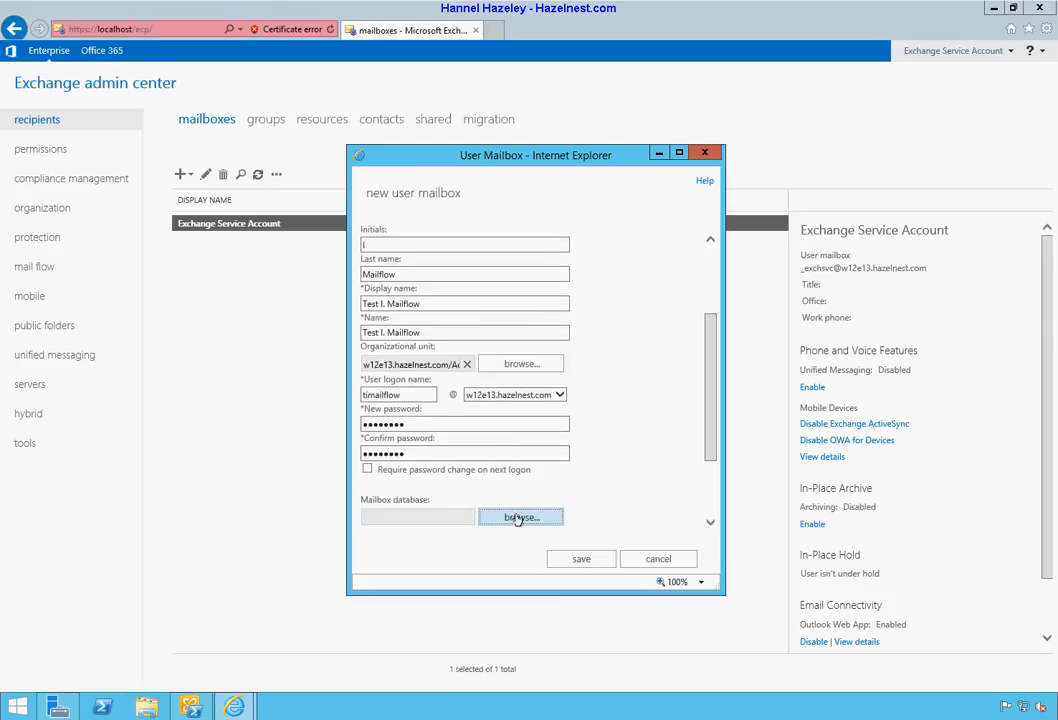
left_click(519, 518)
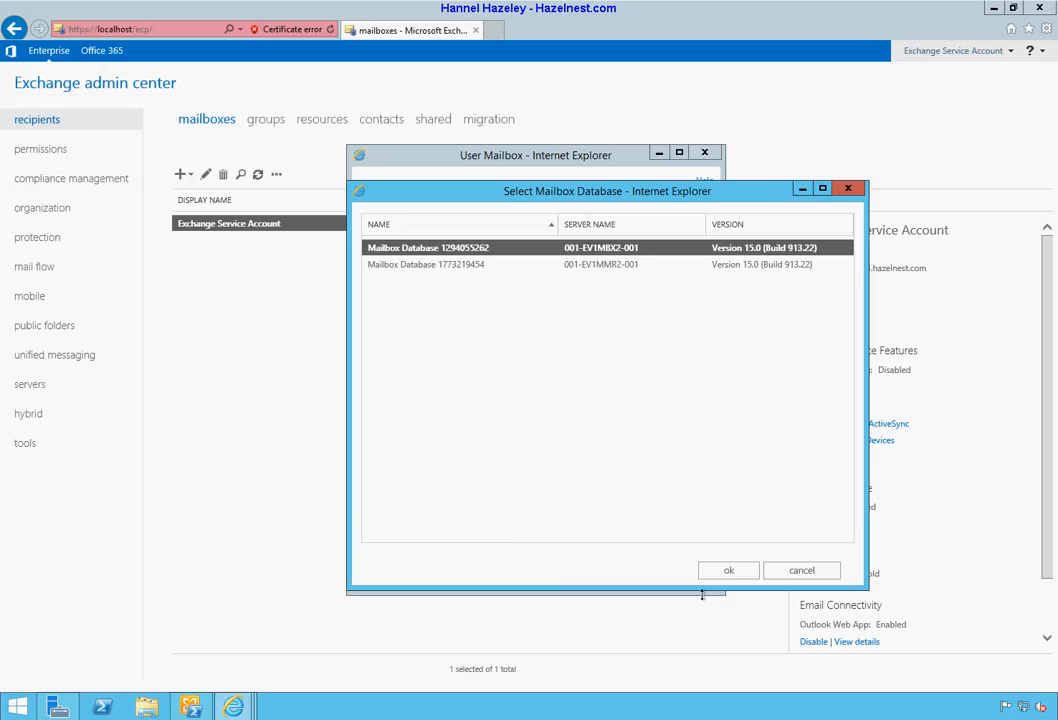
left_click_drag(702, 595, 702, 520)
left_click(733, 504)
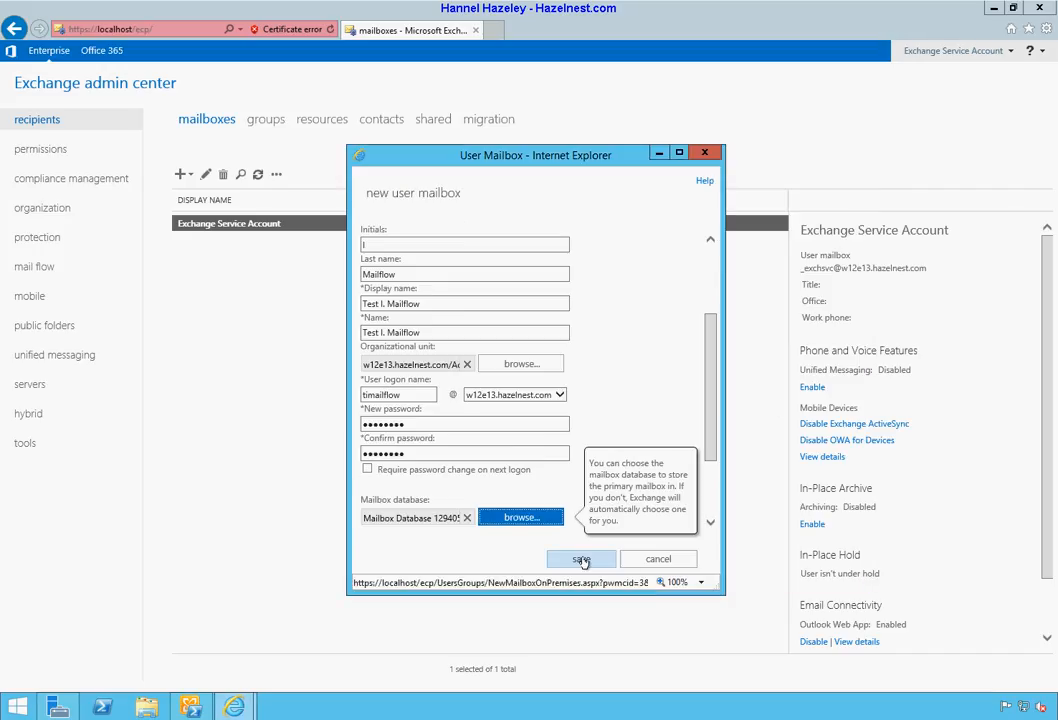
left_click(705, 498)
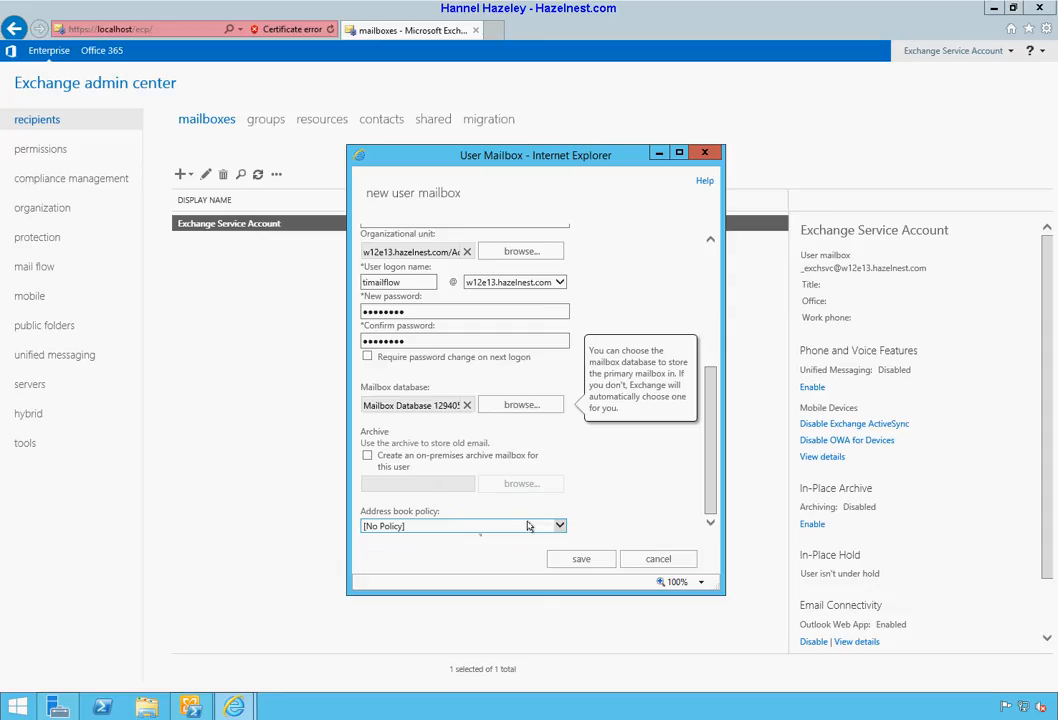
Step: Save the Test I. Mailflow mailbox and return to the Start screen
left_click(581, 560)
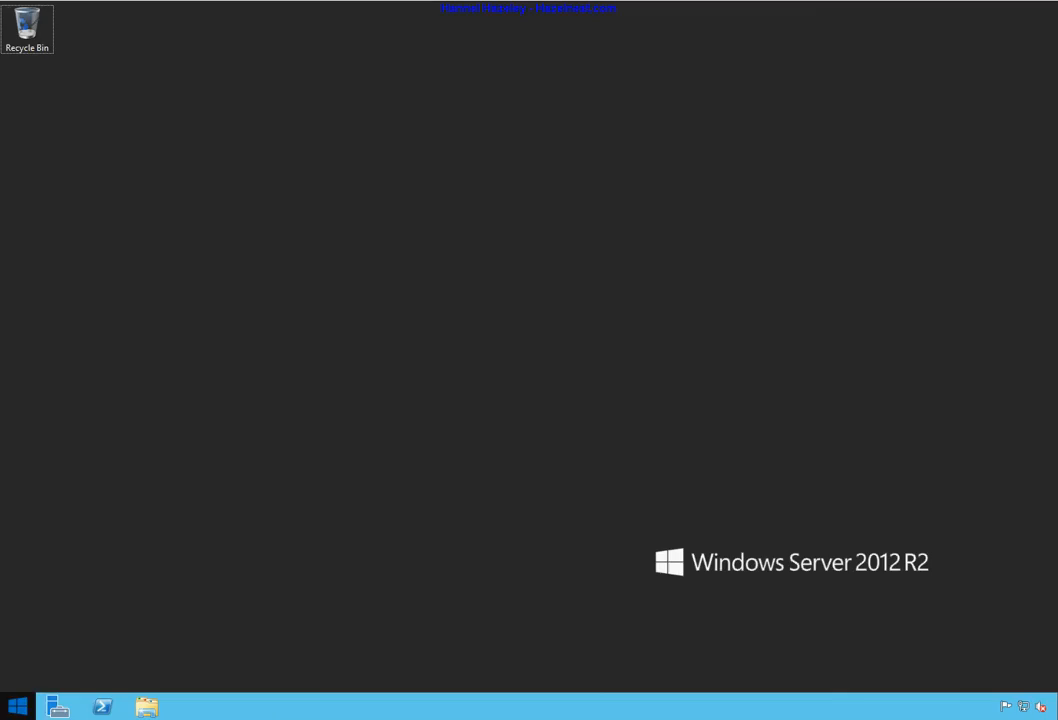
left_click(18, 705)
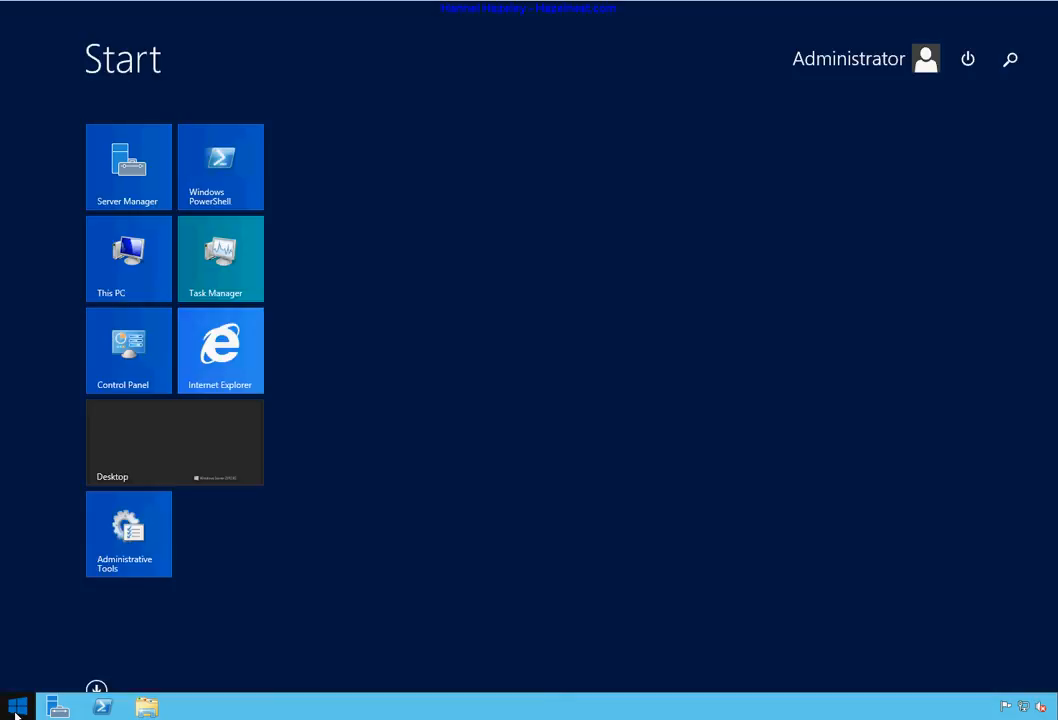
left_click(228, 338)
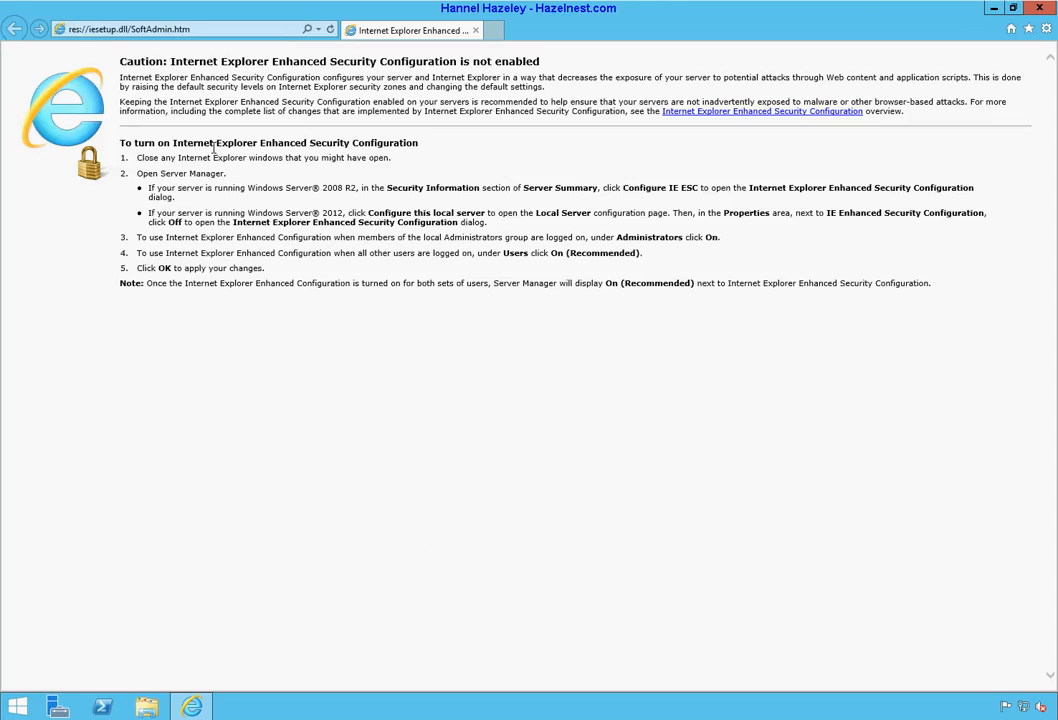
left_click(235, 27)
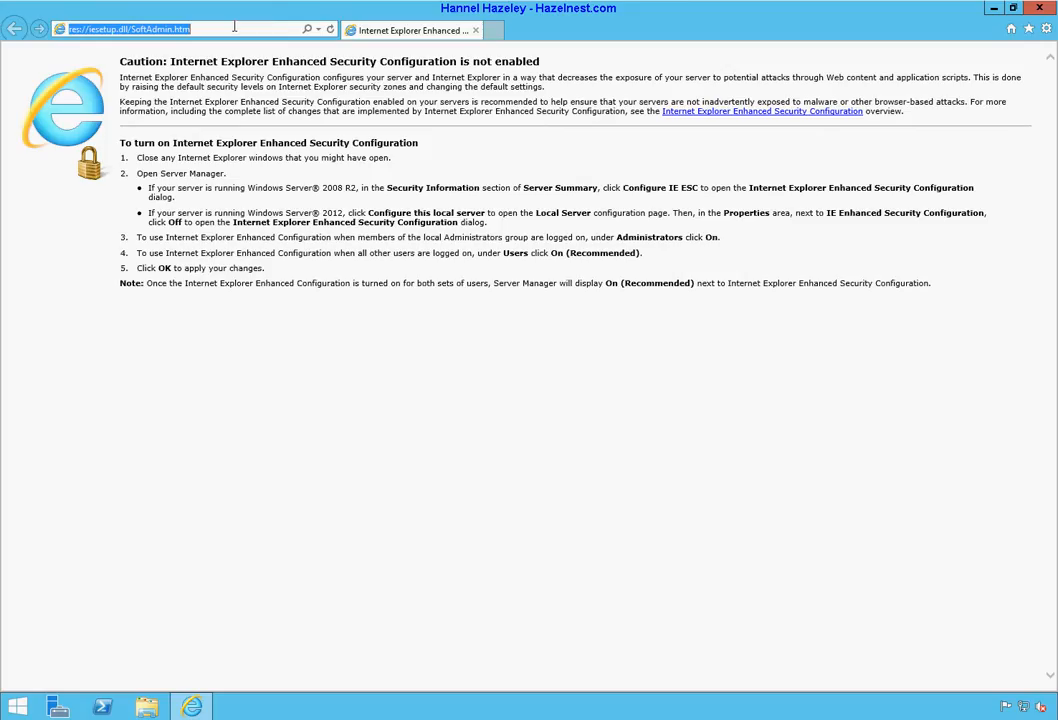
type("h")
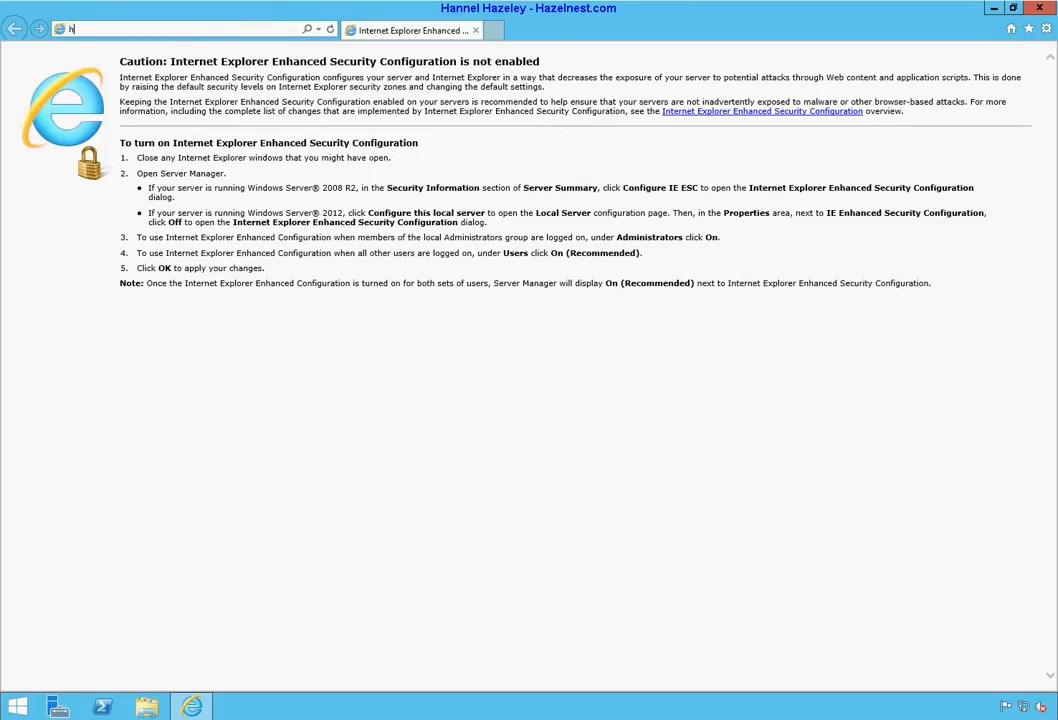
type("ttps")
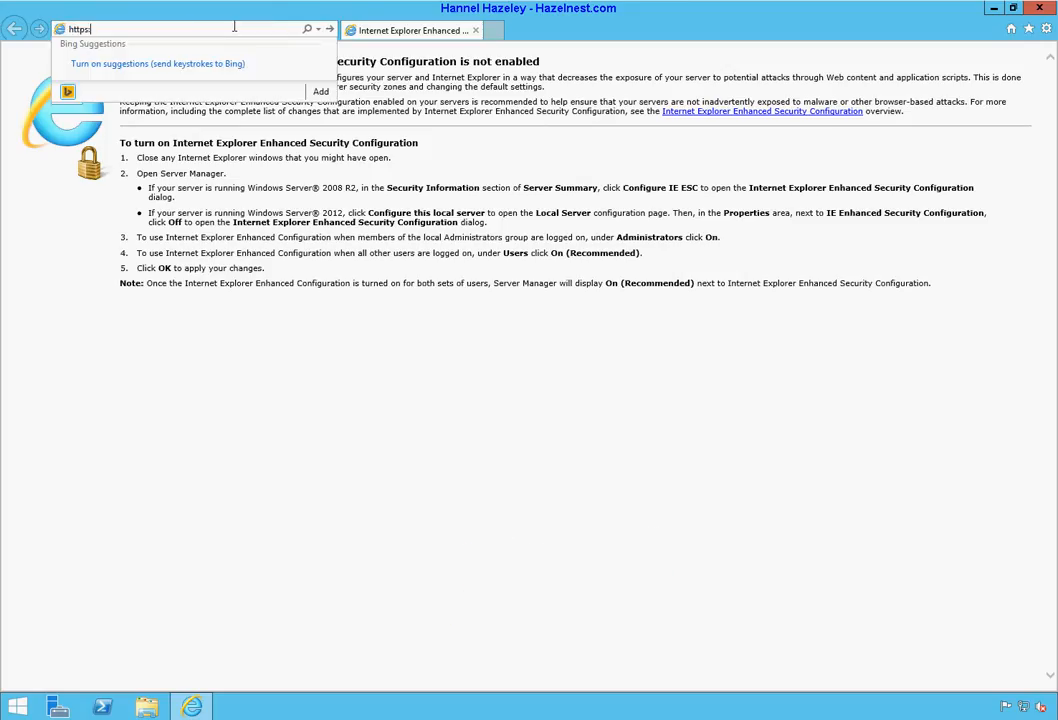
type(":\\\\001-ev1-")
key("BackSpace")
type("CAS2-001\\owa")
key("Return")
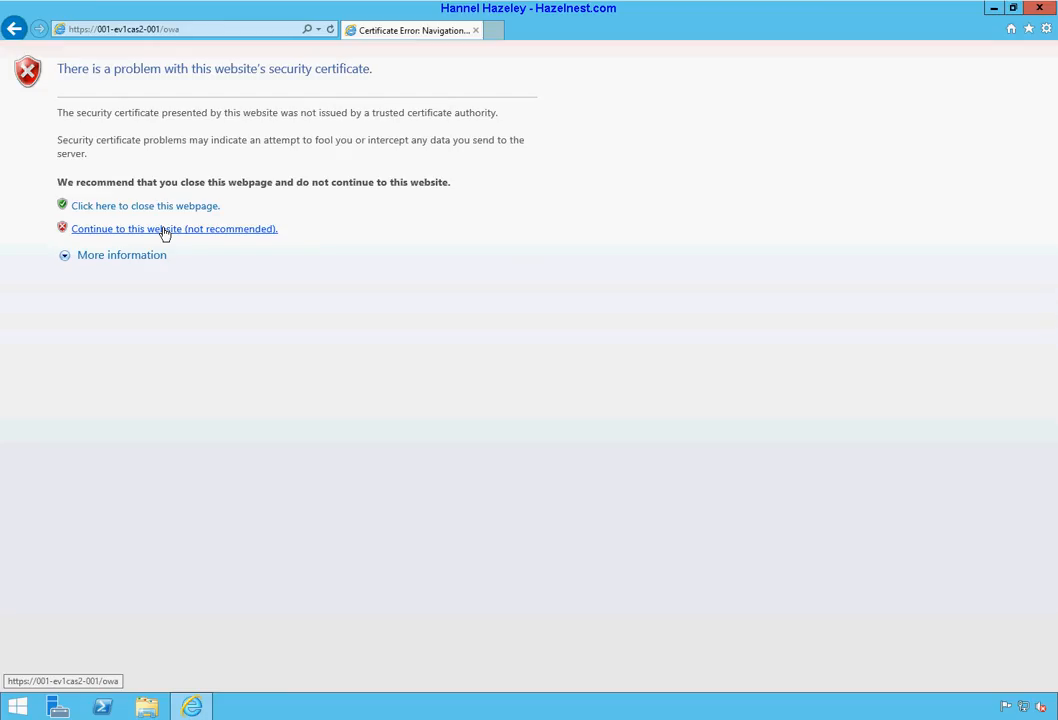
Step: Continue past the warning, sign in as the test user, and decline saving the password
left_click(165, 231)
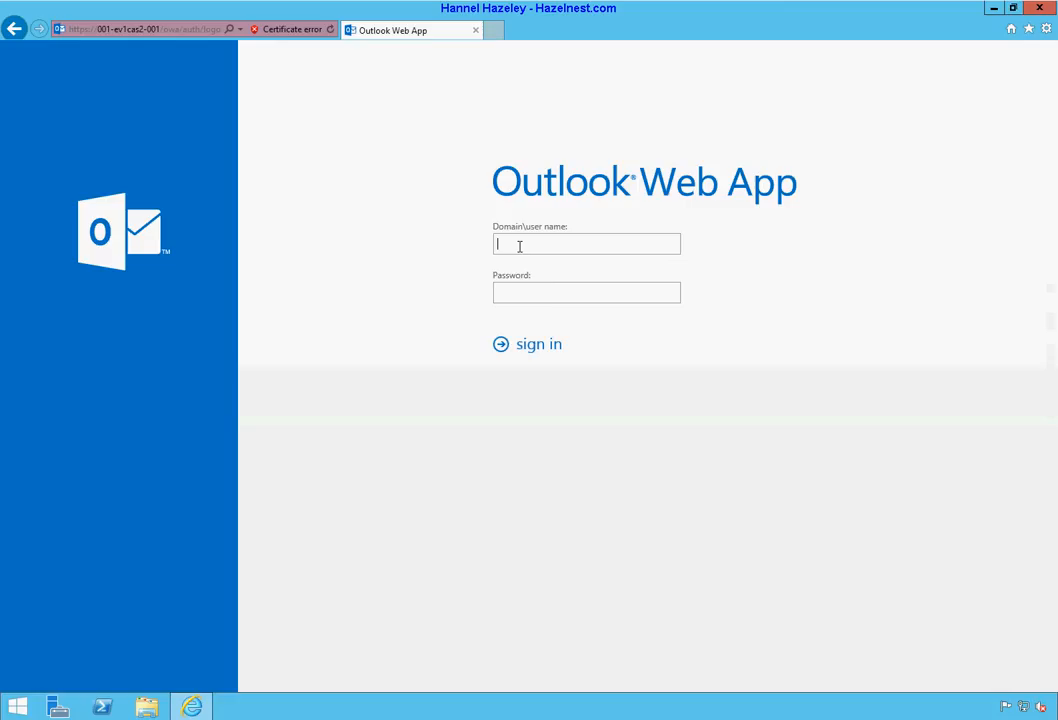
type("w12e3\\himailflow")
key("Tab")
type("•••••••")
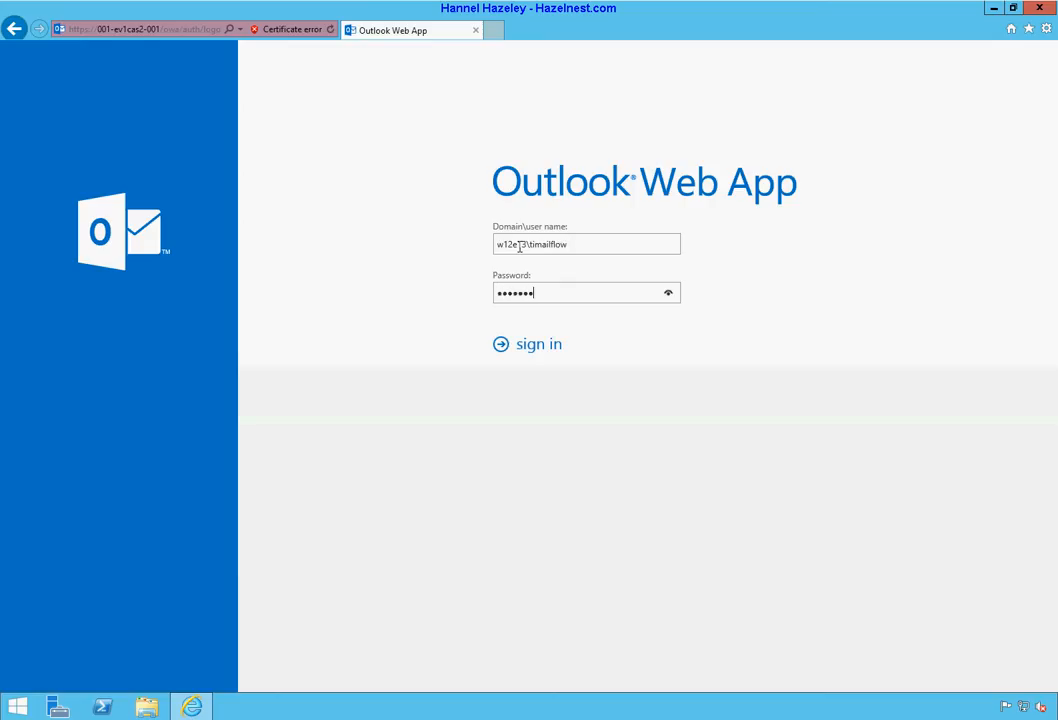
type("•")
key("Return")
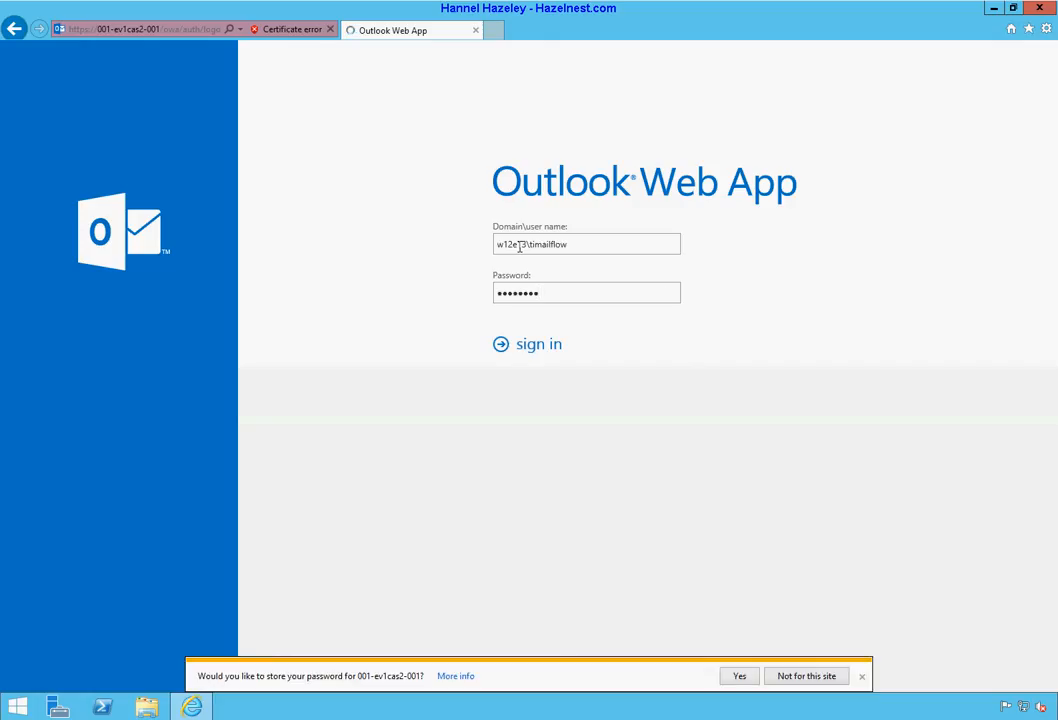
left_click(806, 680)
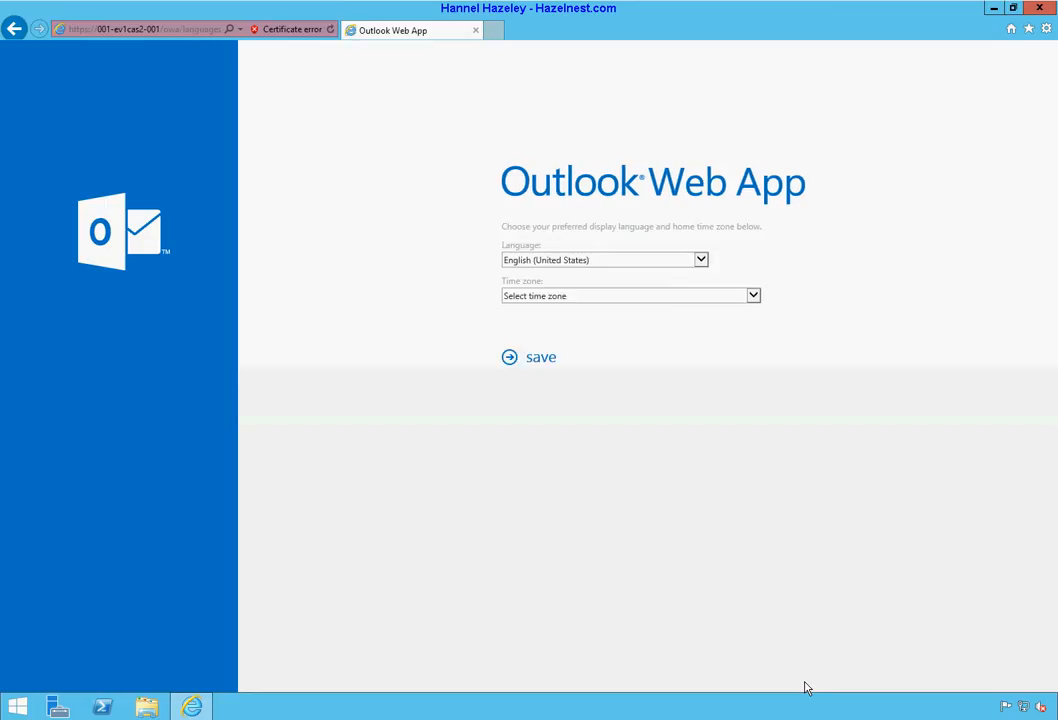
Step: Choose time zone (UTC-08:00) Pacific Time (US & Canada) and save the settings
left_click(603, 297)
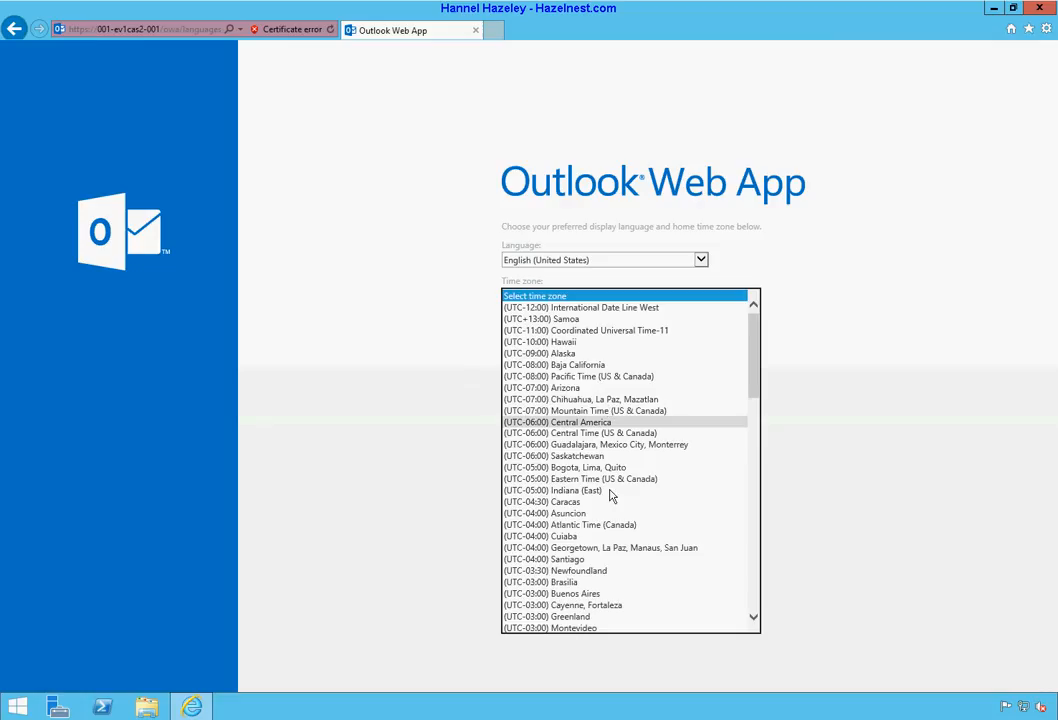
scroll(608, 560, "down", 3)
scroll(608, 566, "down", 12)
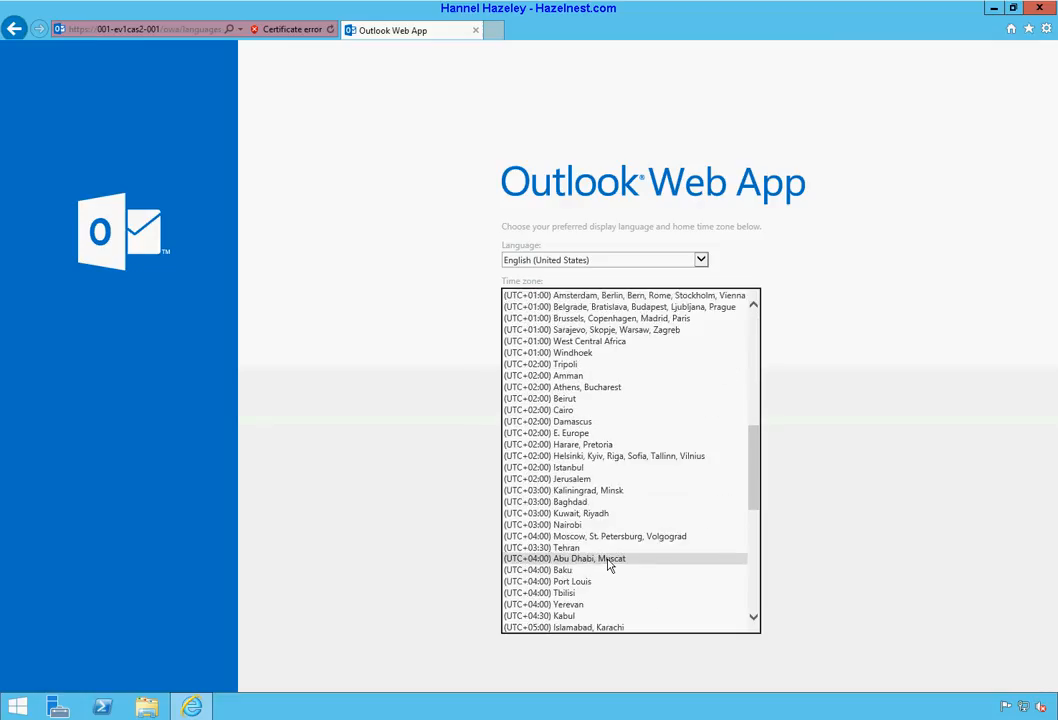
scroll(608, 566, "down", 4)
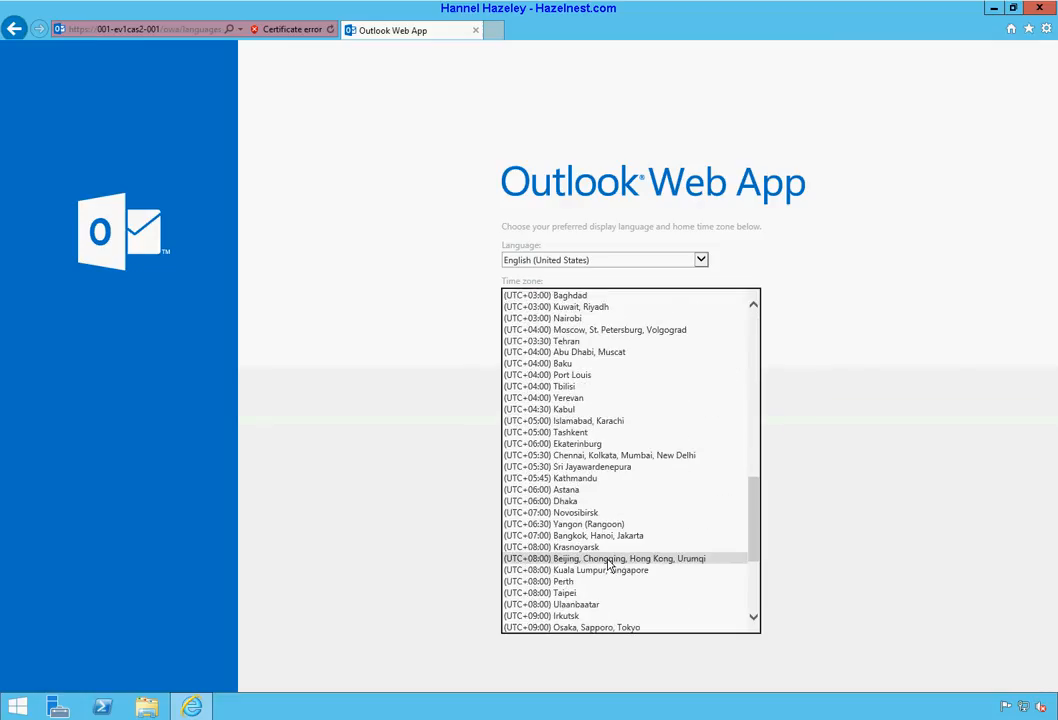
scroll(610, 560, "up", 10)
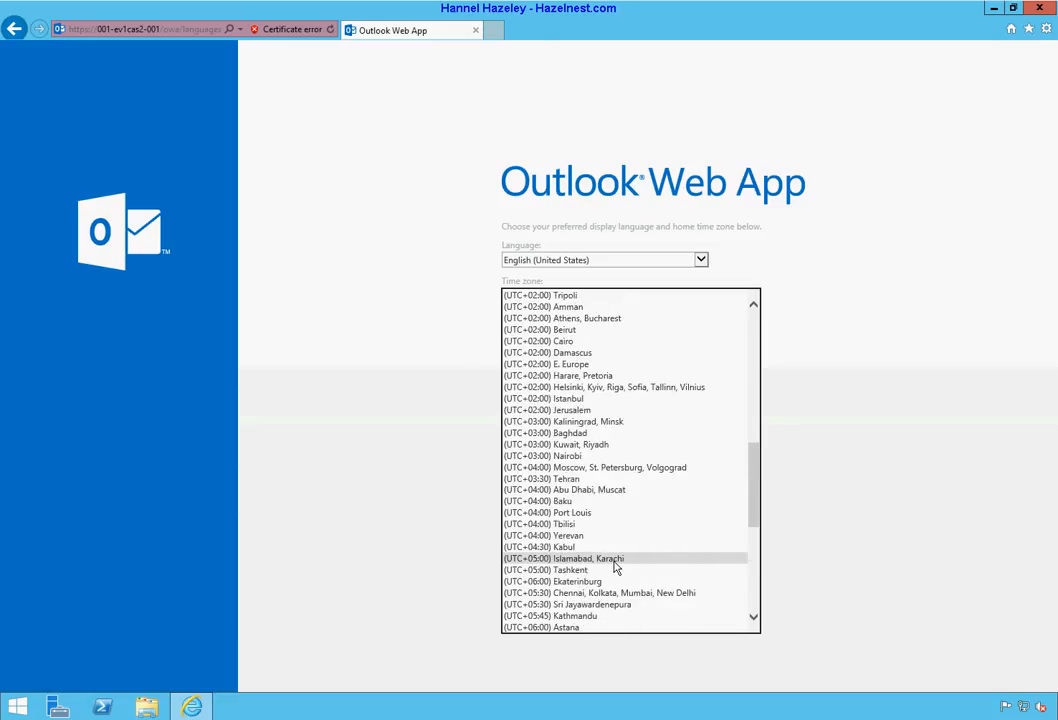
scroll(615, 567, "up", 8)
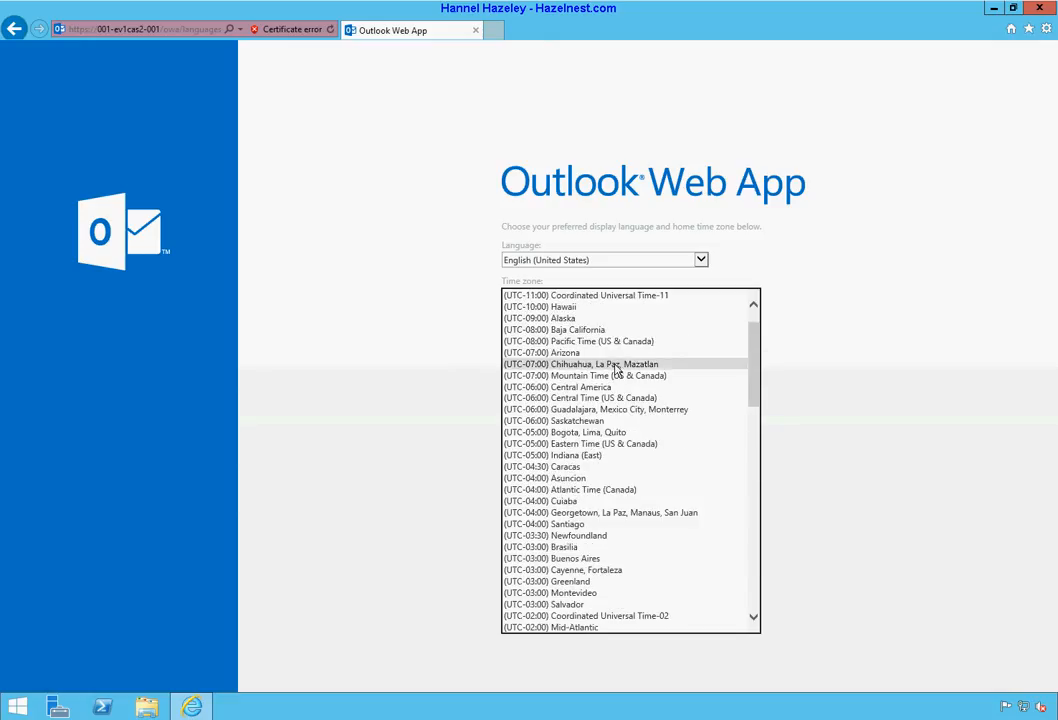
left_click(590, 342)
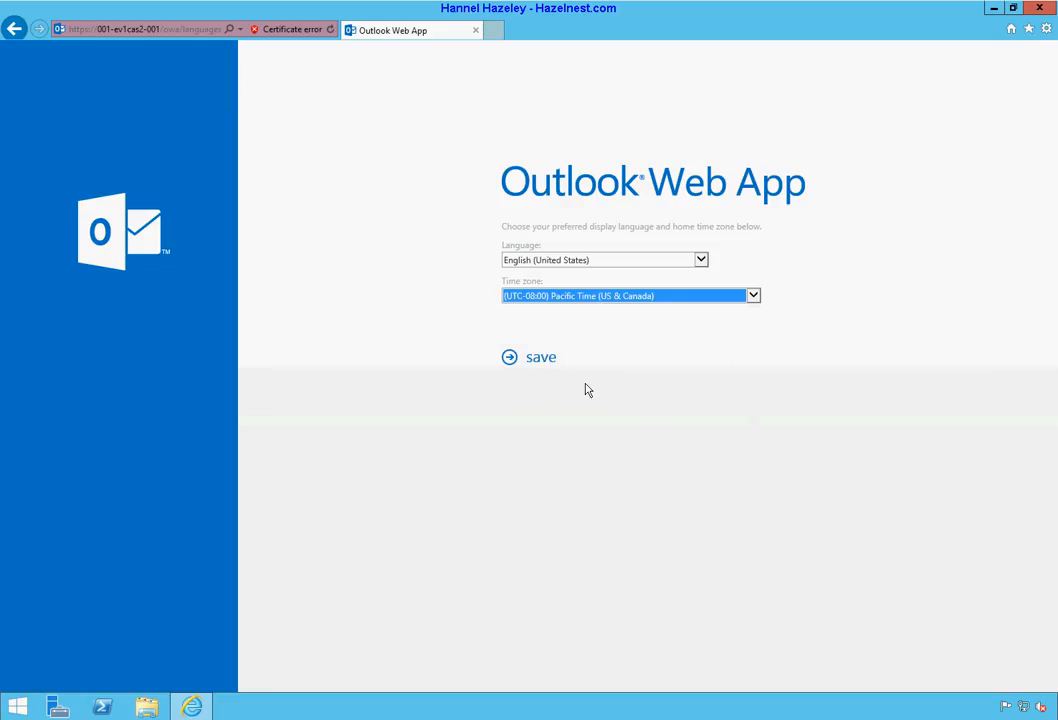
left_click(537, 359)
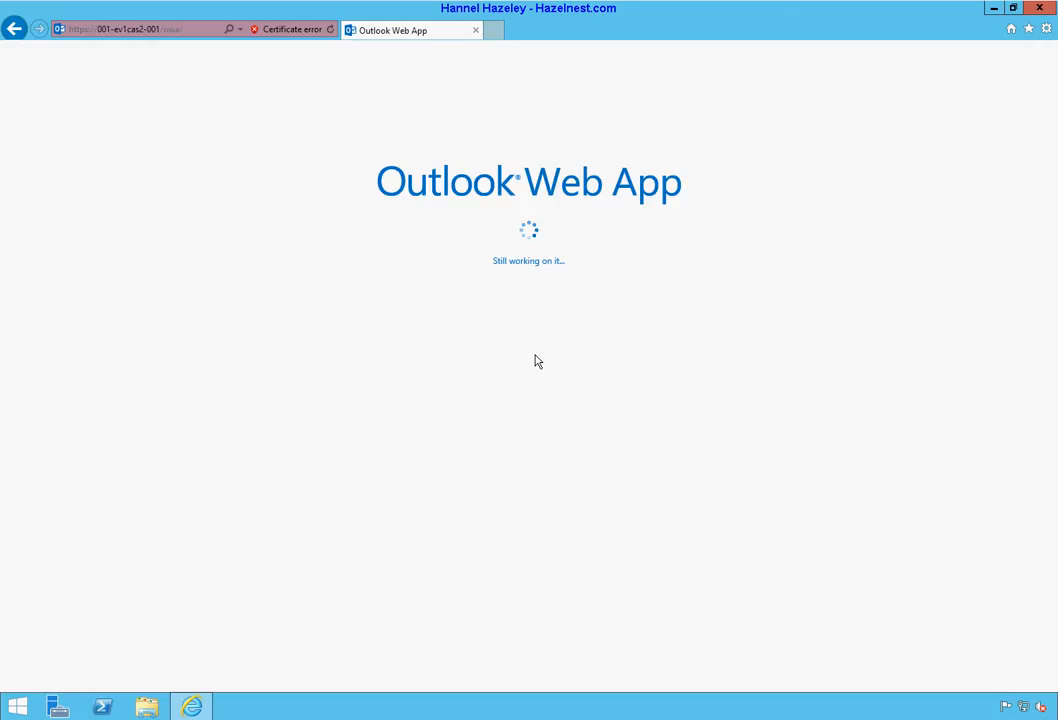
right_click(192, 706)
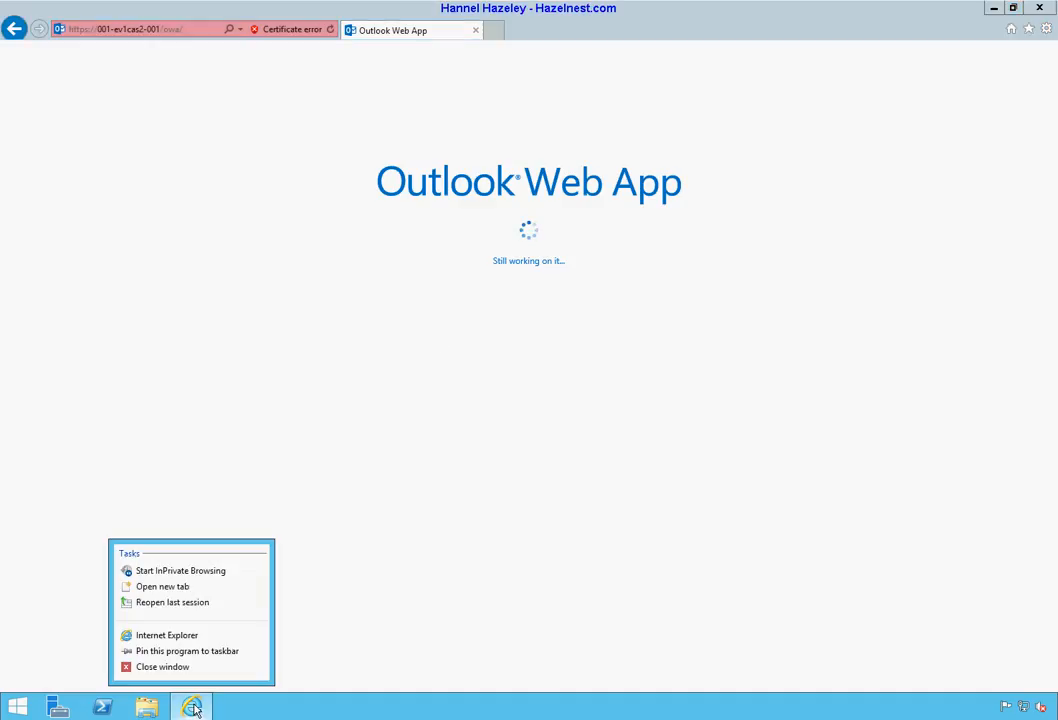
left_click(206, 571)
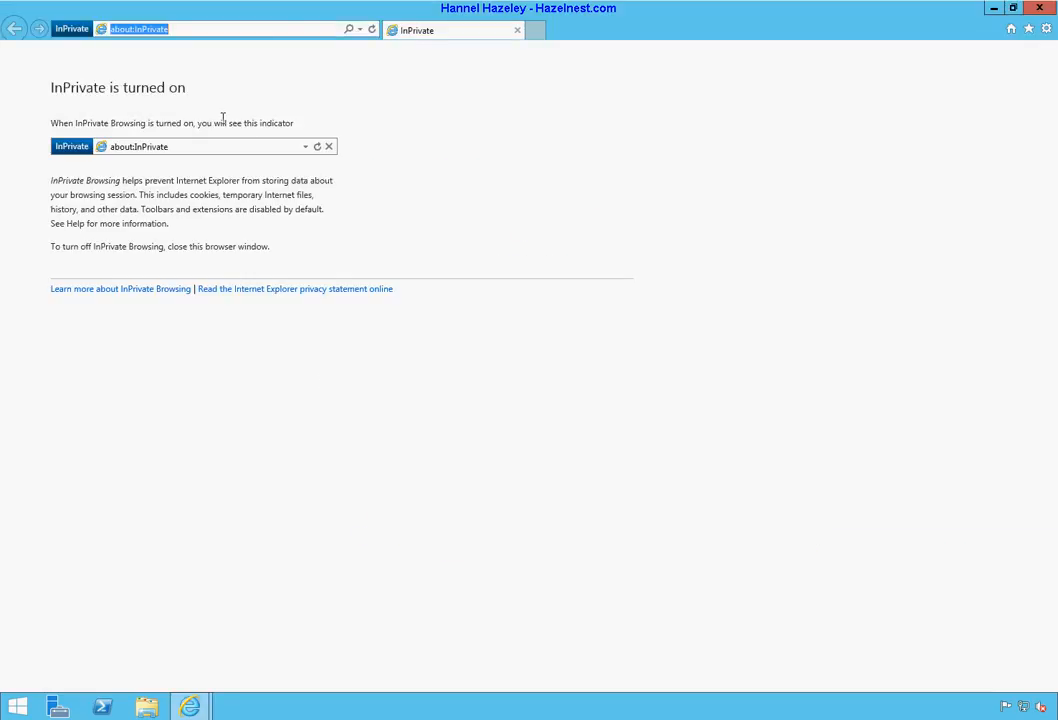
type("htt")
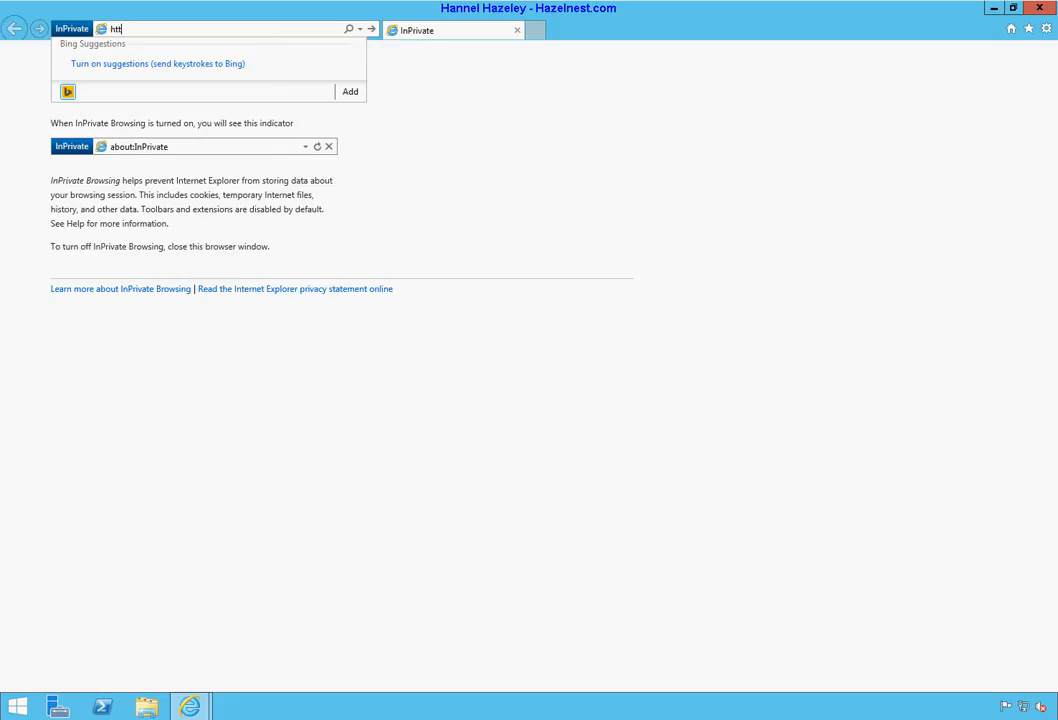
type("ps://001-ev1cas2-001/")
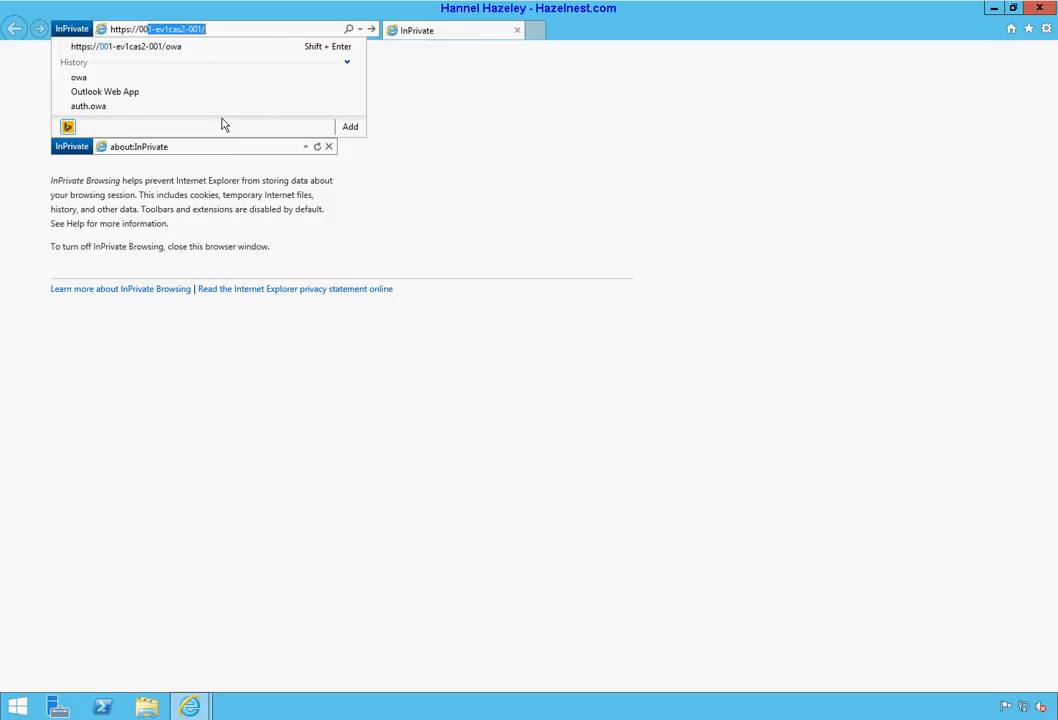
key("End")
type("cas")
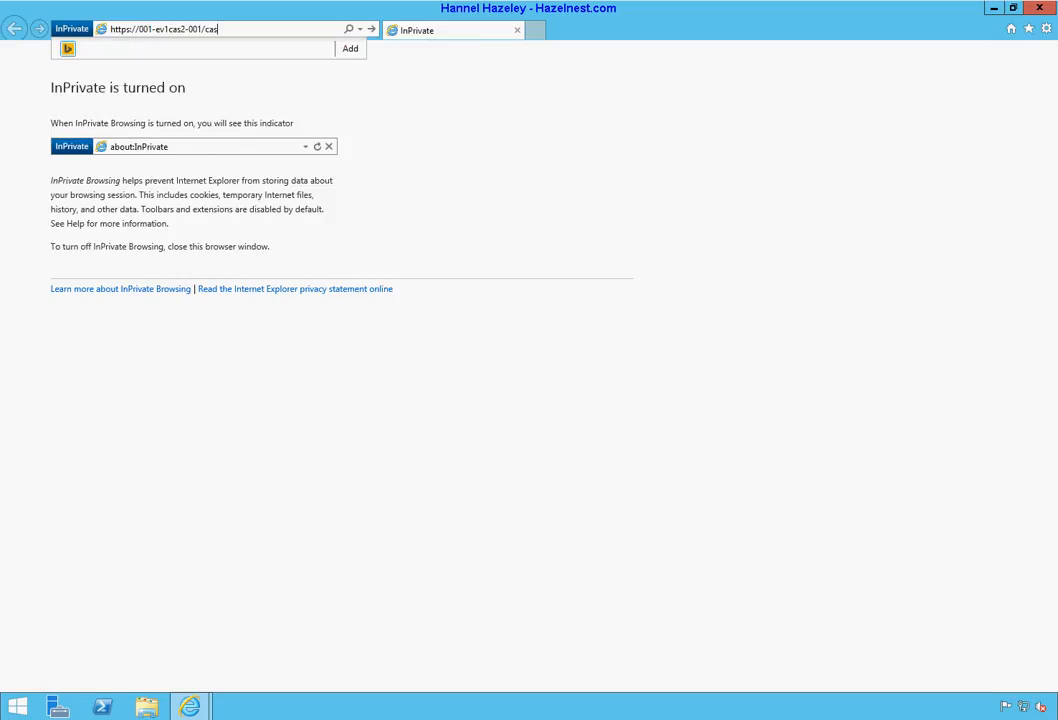
key("BackSpace")
key("BackSpace")
key("BackSpace")
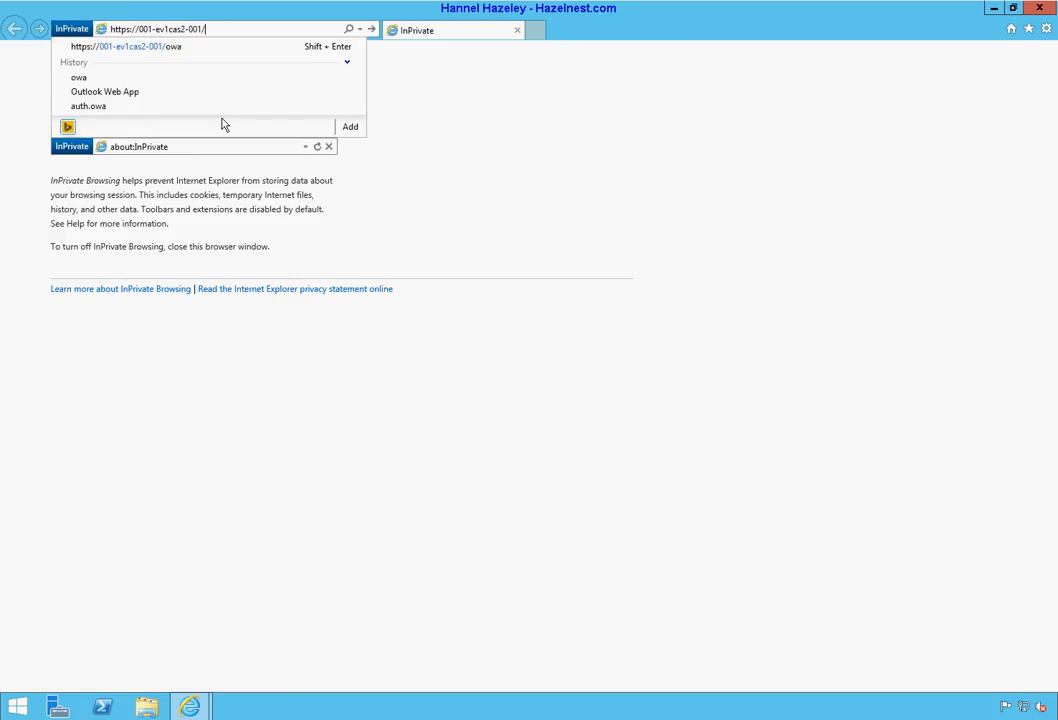
type("owa")
key("Return")
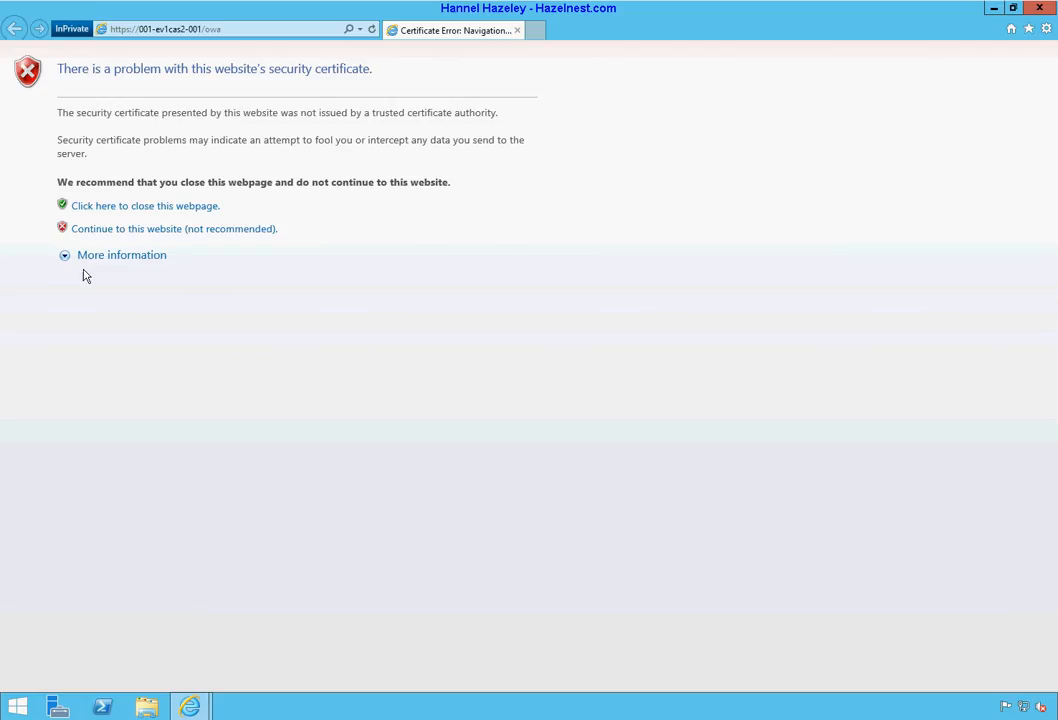
Step: Sign in to Outlook Web App as the Exchange service account, then switch to the test user's empty inbox window
left_click(183, 234)
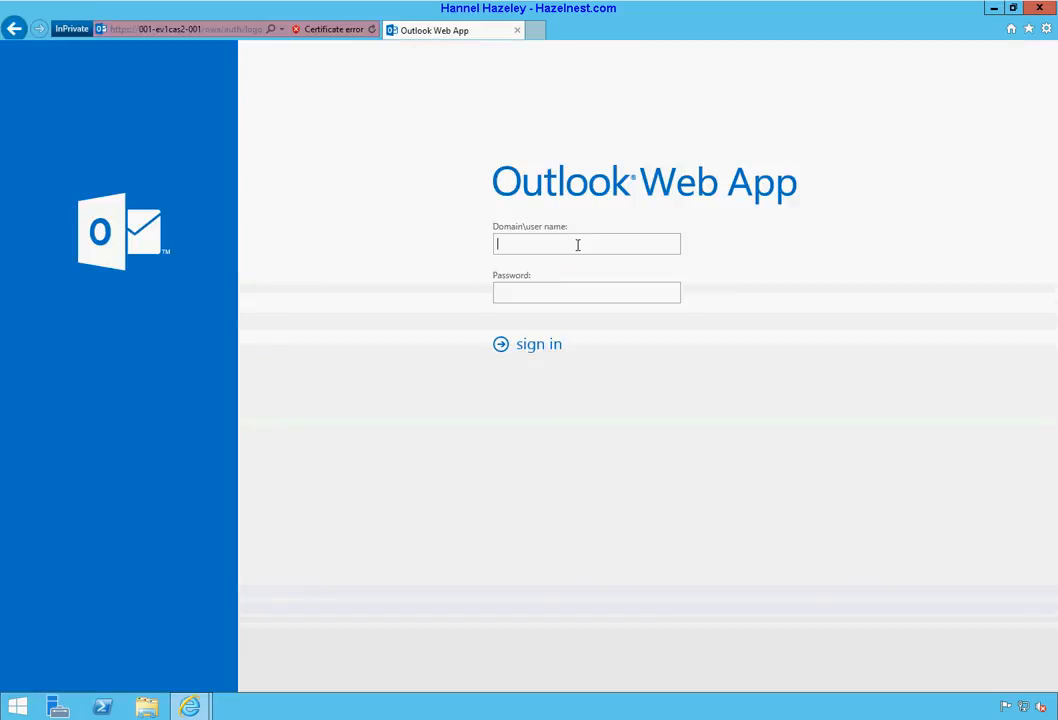
type("w")
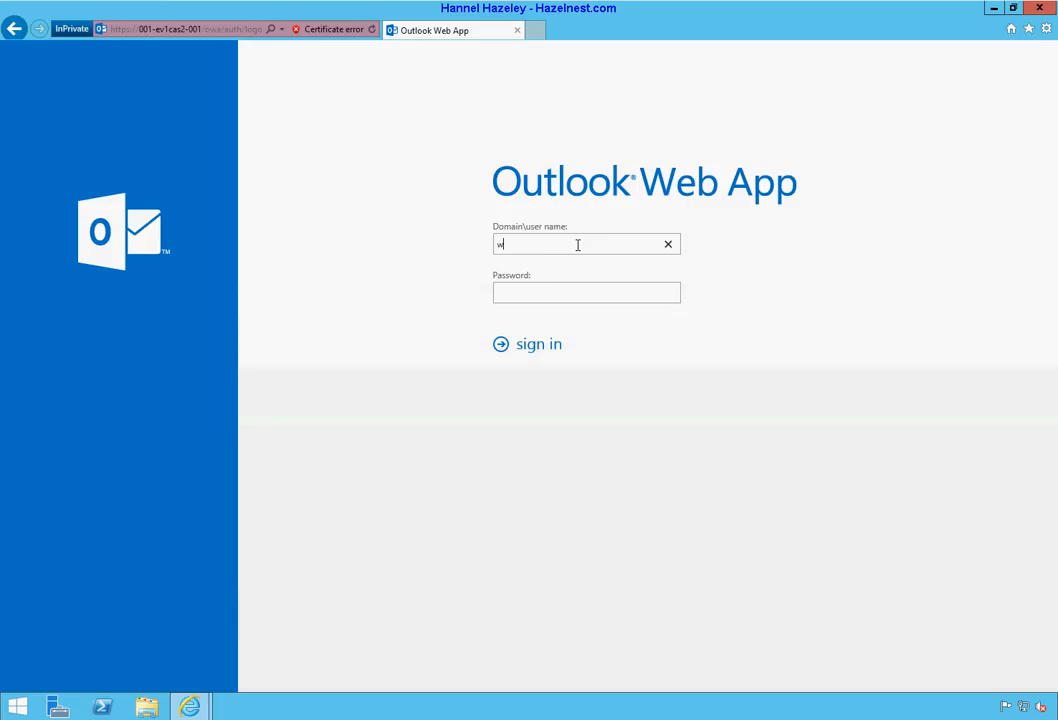
type("12e13\\_exchsvc")
key("Tab")
type("********")
key("Return")
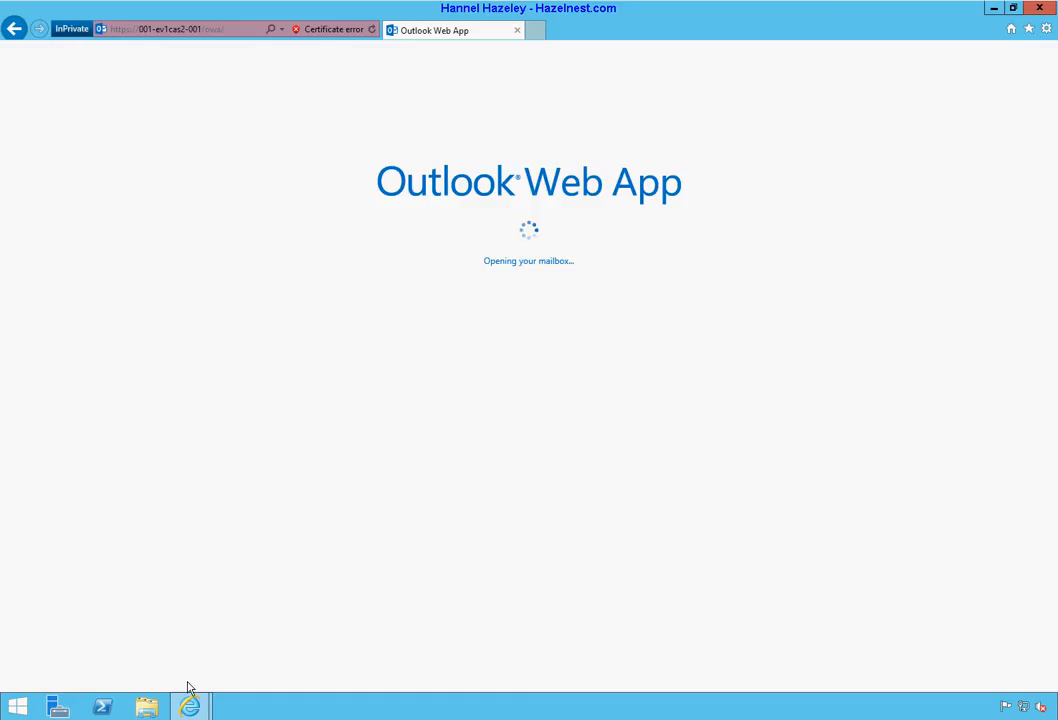
mouse_move(191, 707)
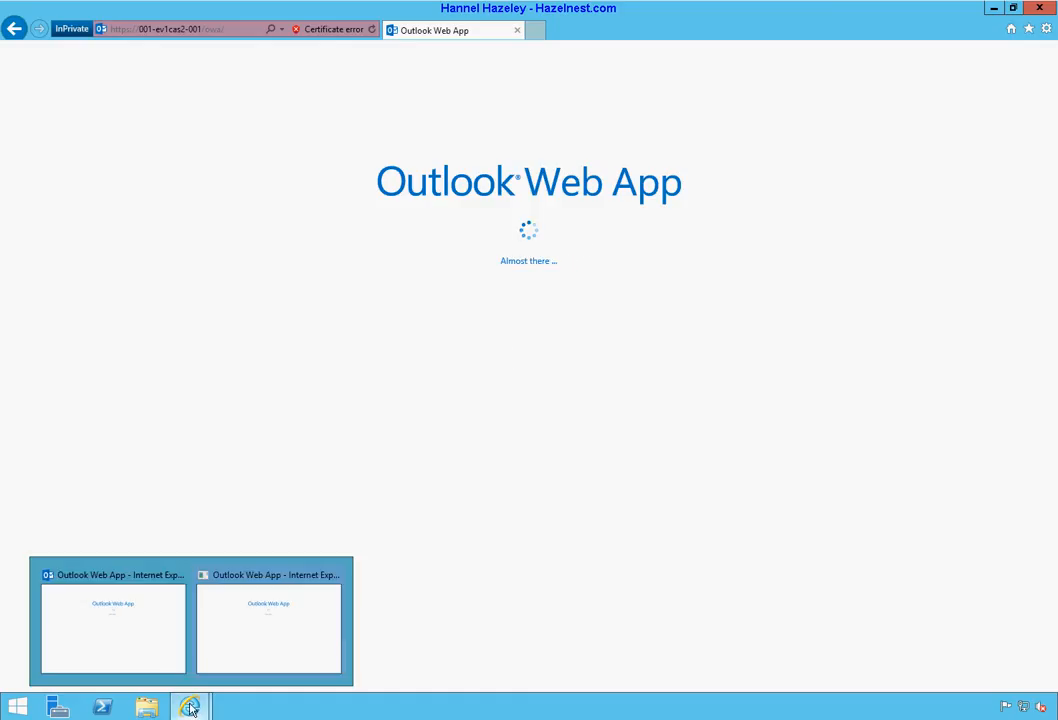
left_click(141, 649)
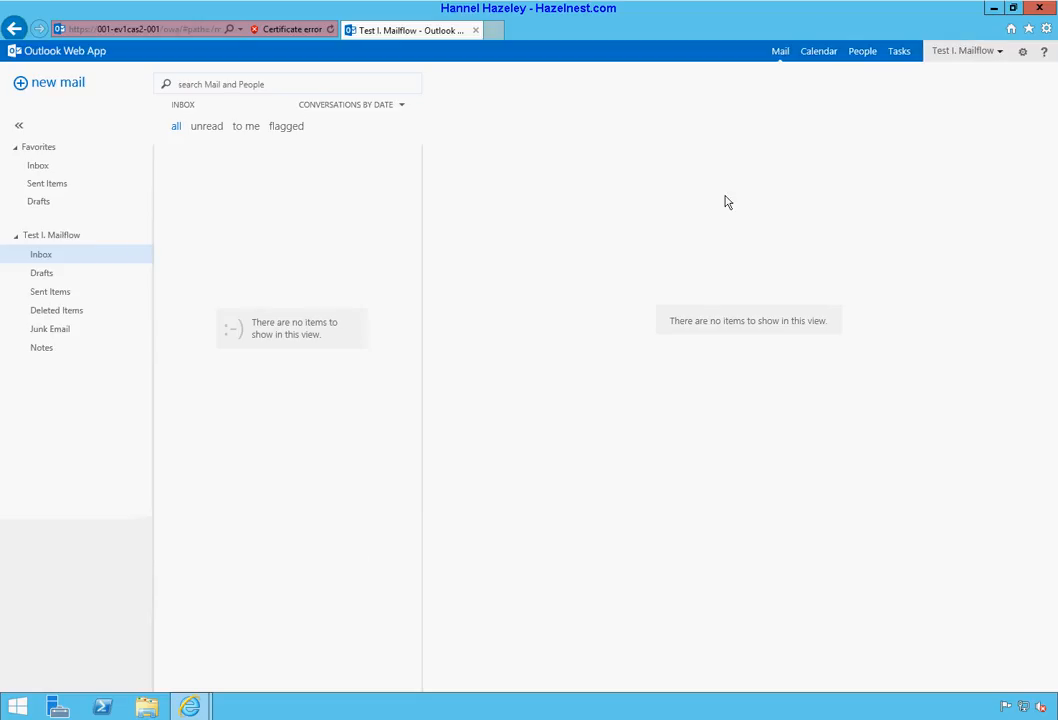
Step: Start a new message from the test user addressed to the Exchange service account's e-mail address
left_click(41, 88)
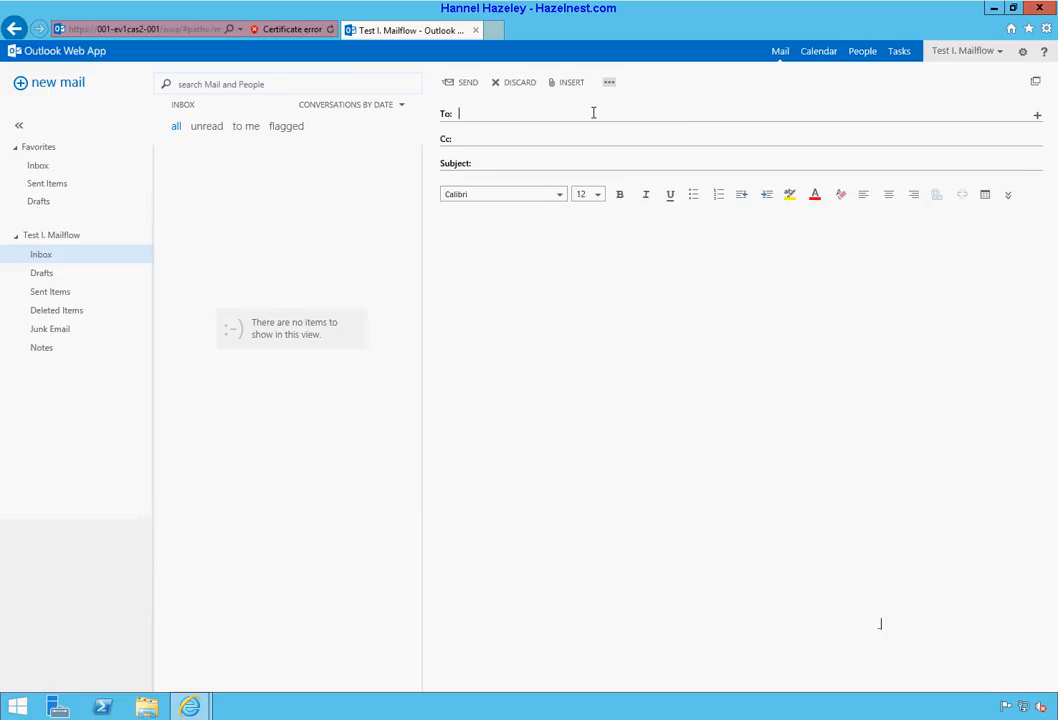
type("J")
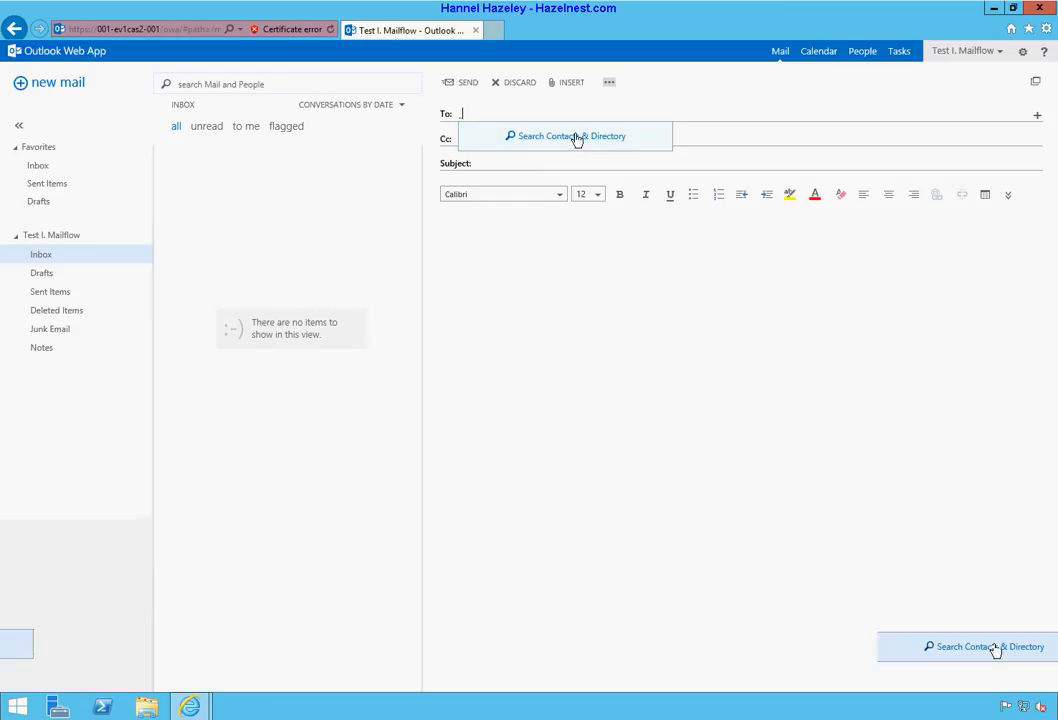
left_click(576, 138)
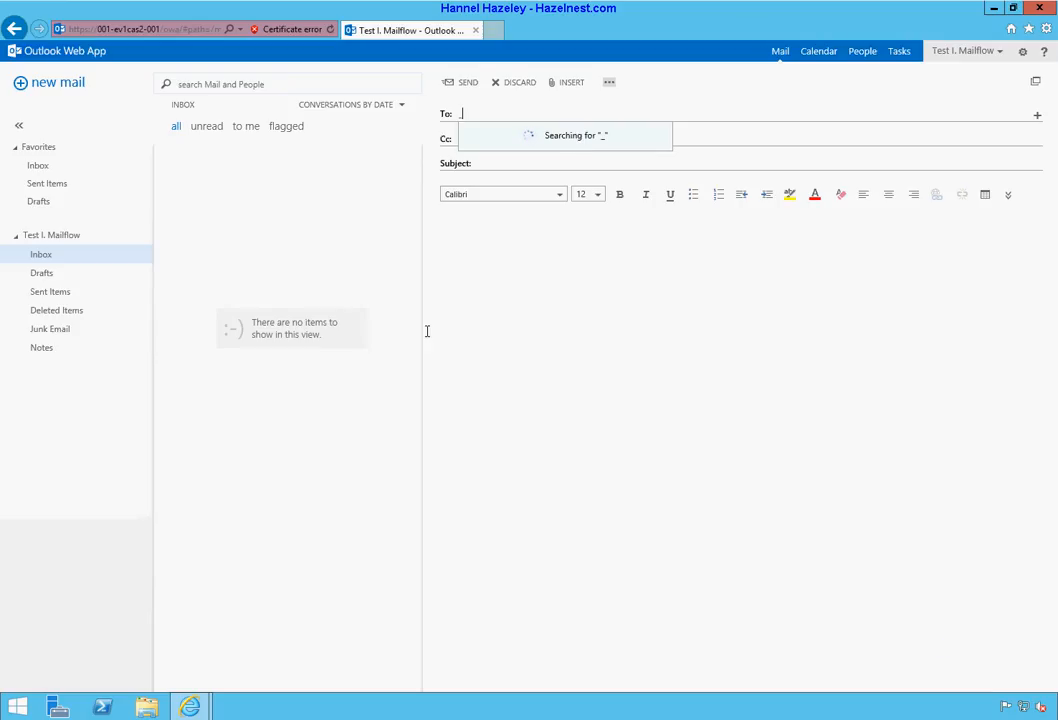
left_click(196, 709)
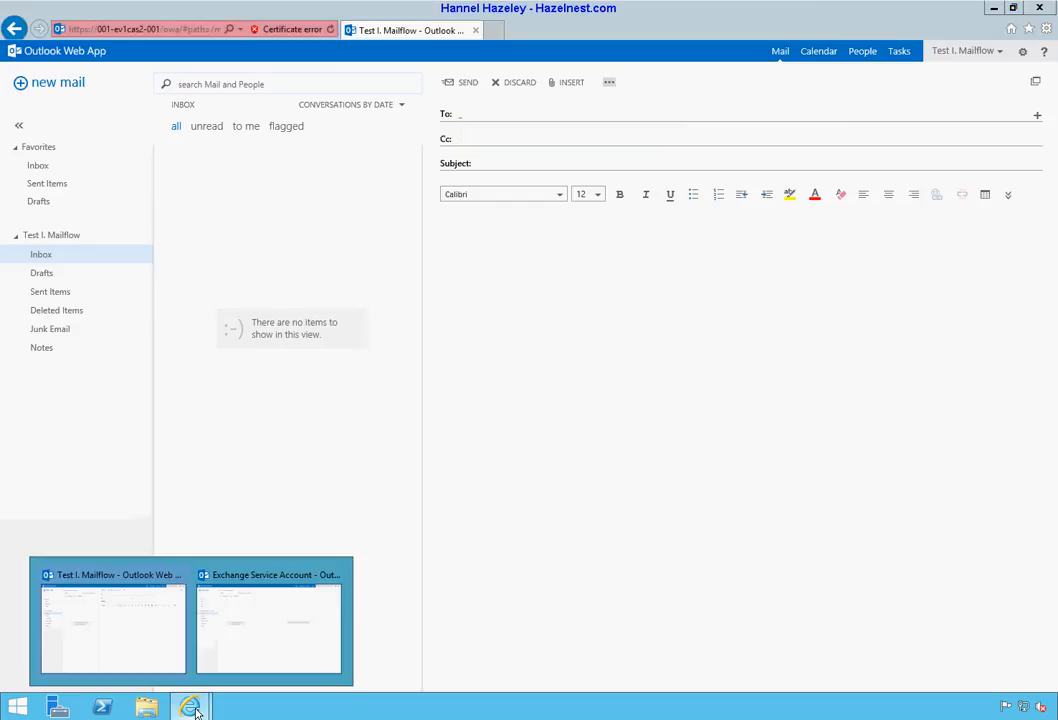
left_click(231, 666)
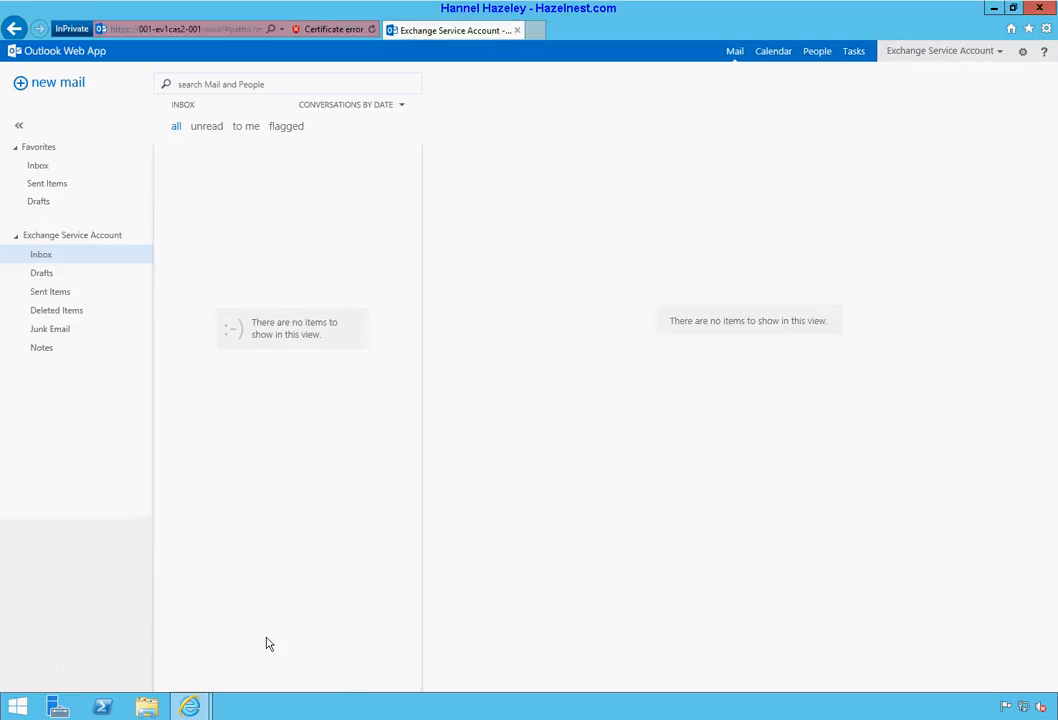
left_click(188, 708)
left_click(139, 664)
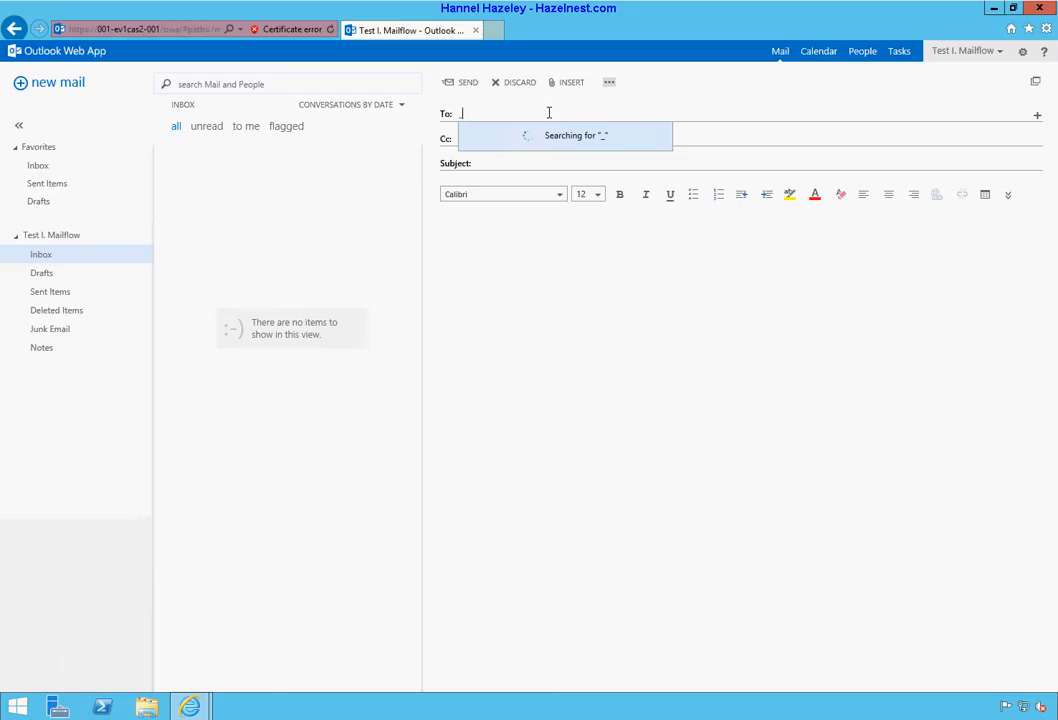
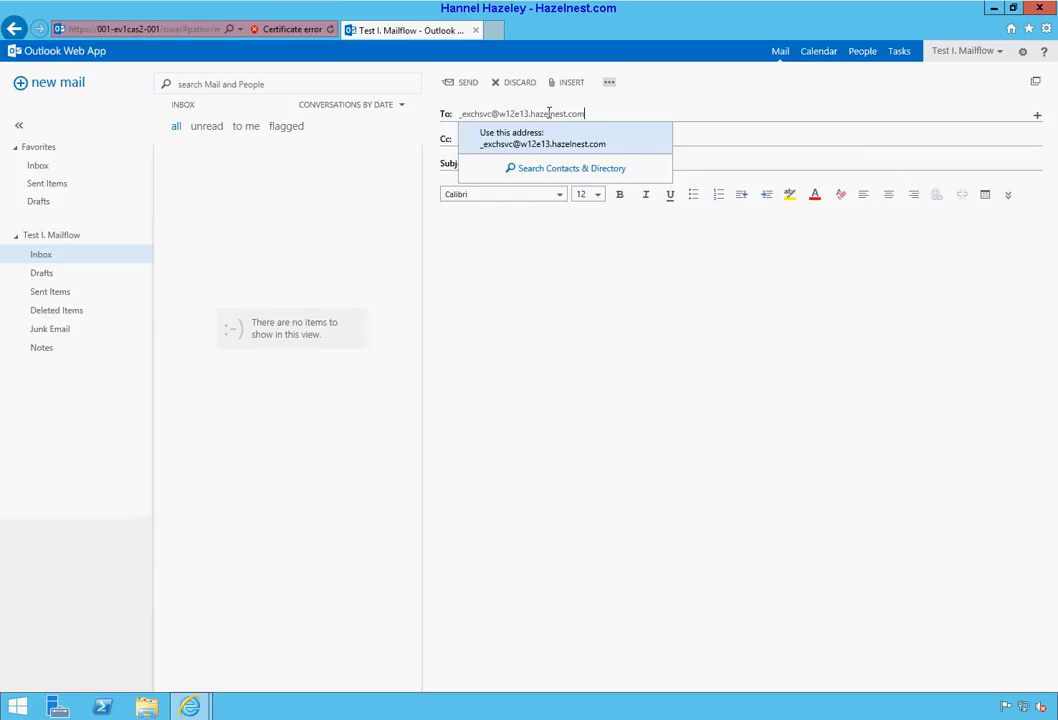
key("Return")
Step: Give the message subject 'Test Mailflow 1' and body 'Testing', then send it
key("Tab")
key("Tab")
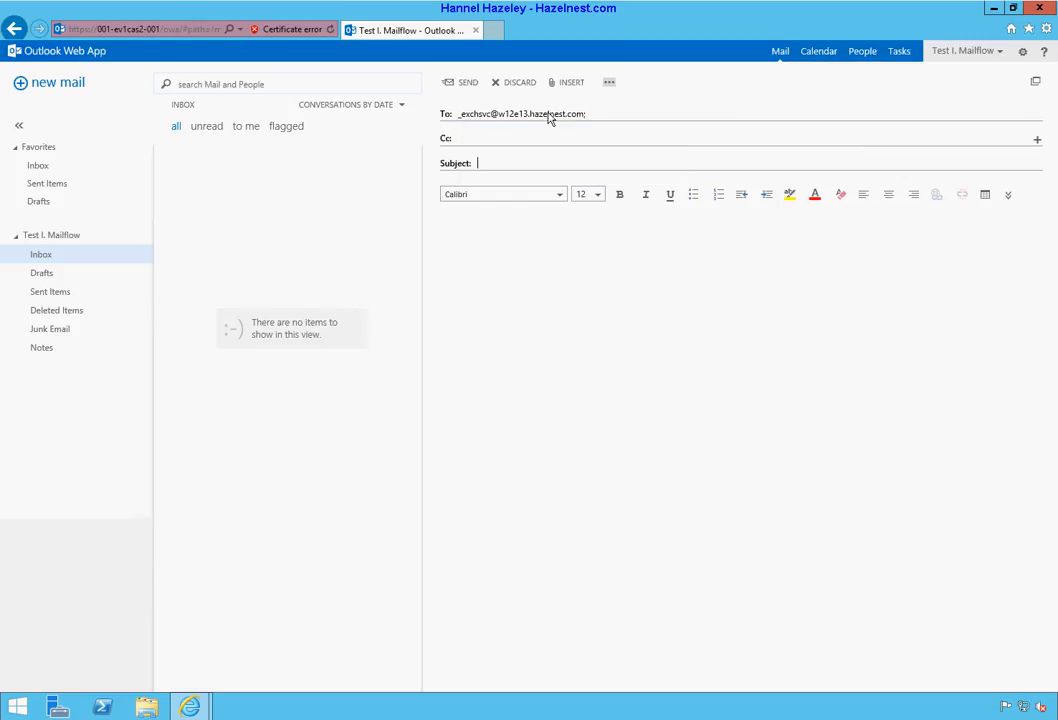
type("Test In")
key("BackSpace")
key("BackSpace")
type("Mail")
type("floe")
key("BackSpace")
type("w 1")
key("Tab")
type("Testing")
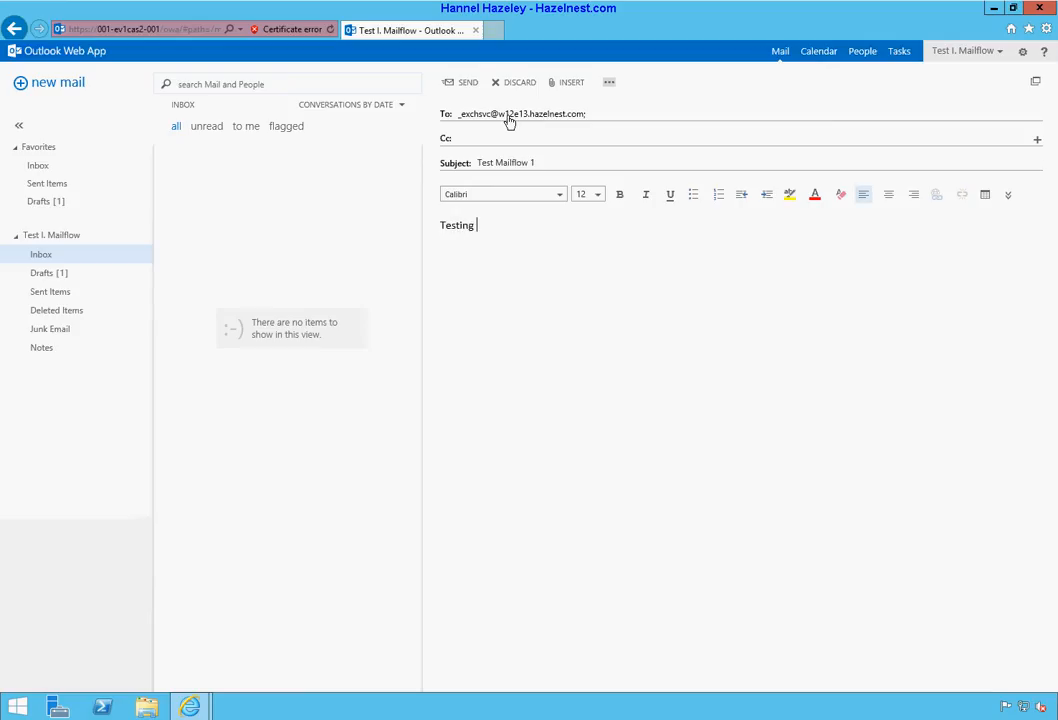
left_click(467, 86)
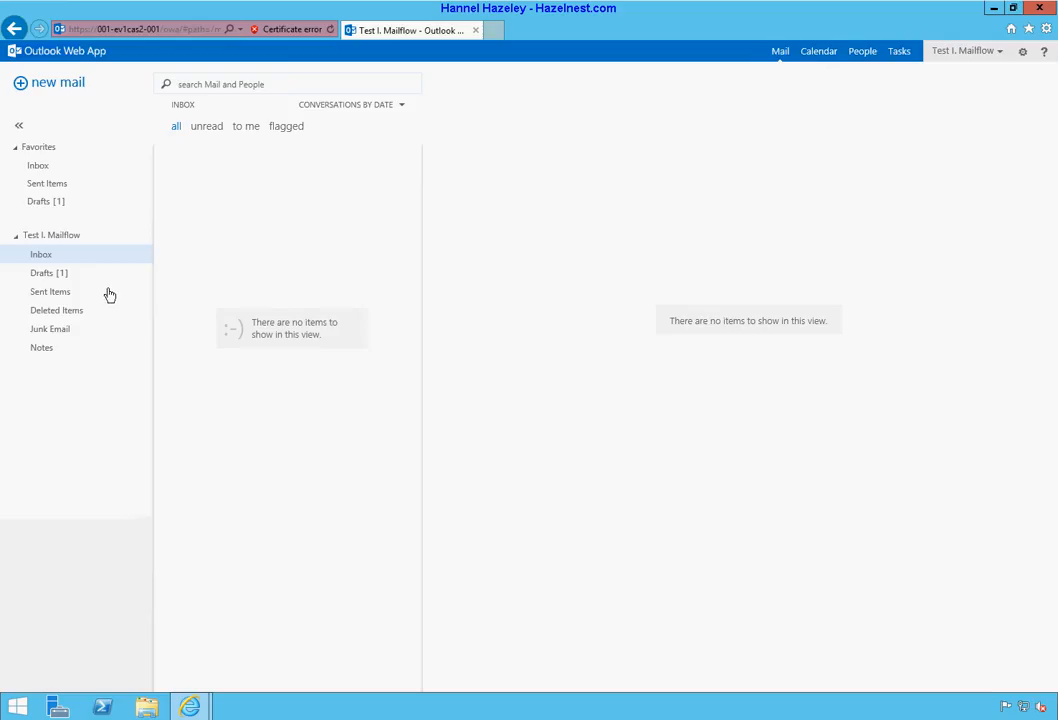
Step: Look for Test Mailflow 1 in Drafts, Deleted Items and Sent Items, then switch to the service account's window
left_click(42, 276)
left_click(42, 309)
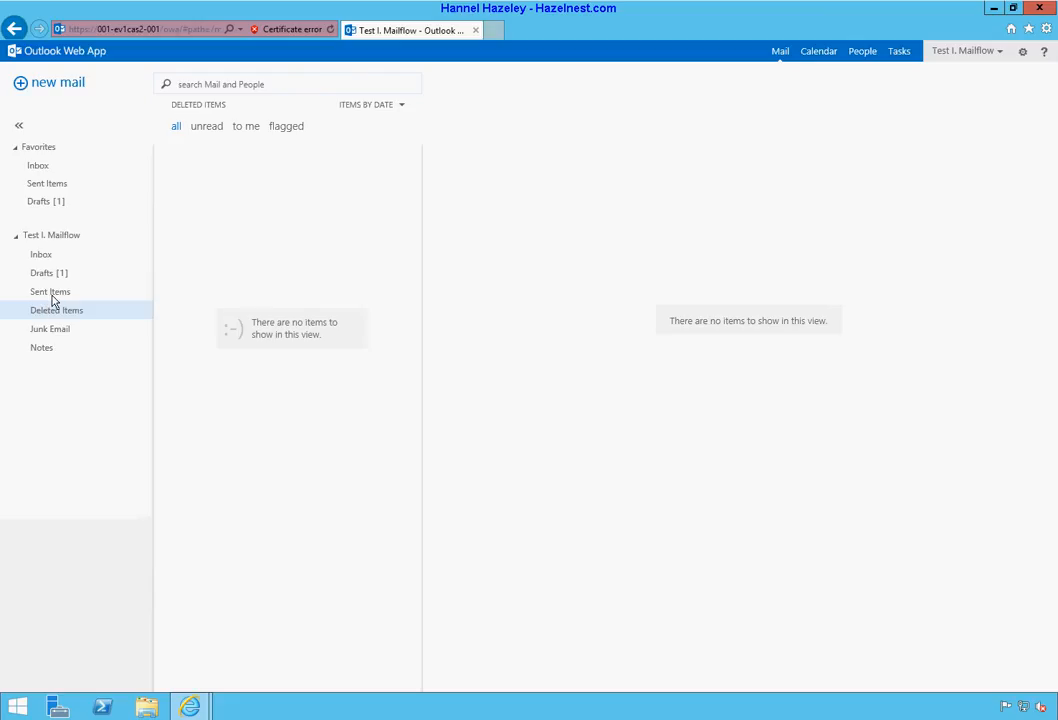
left_click(52, 295)
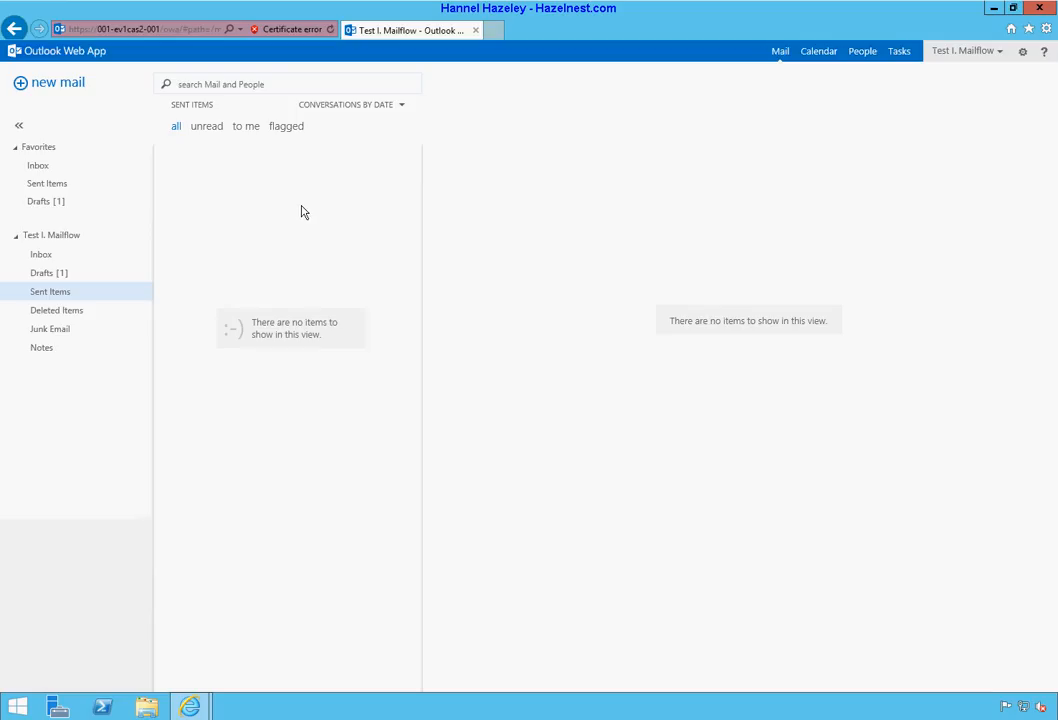
left_click(44, 204)
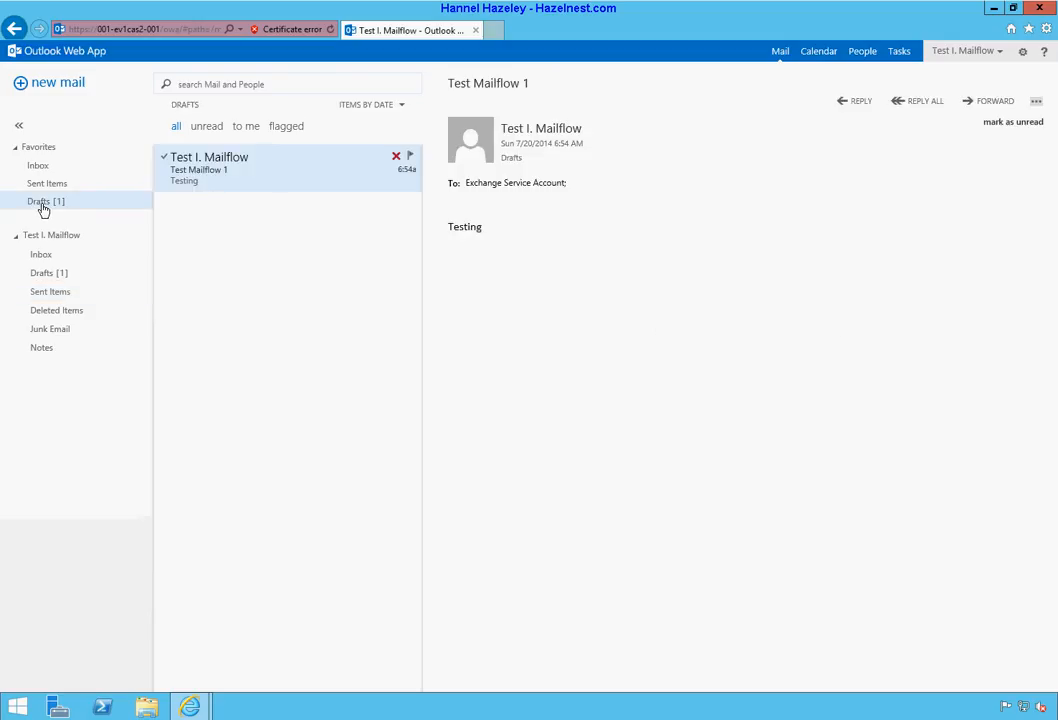
left_click(47, 276)
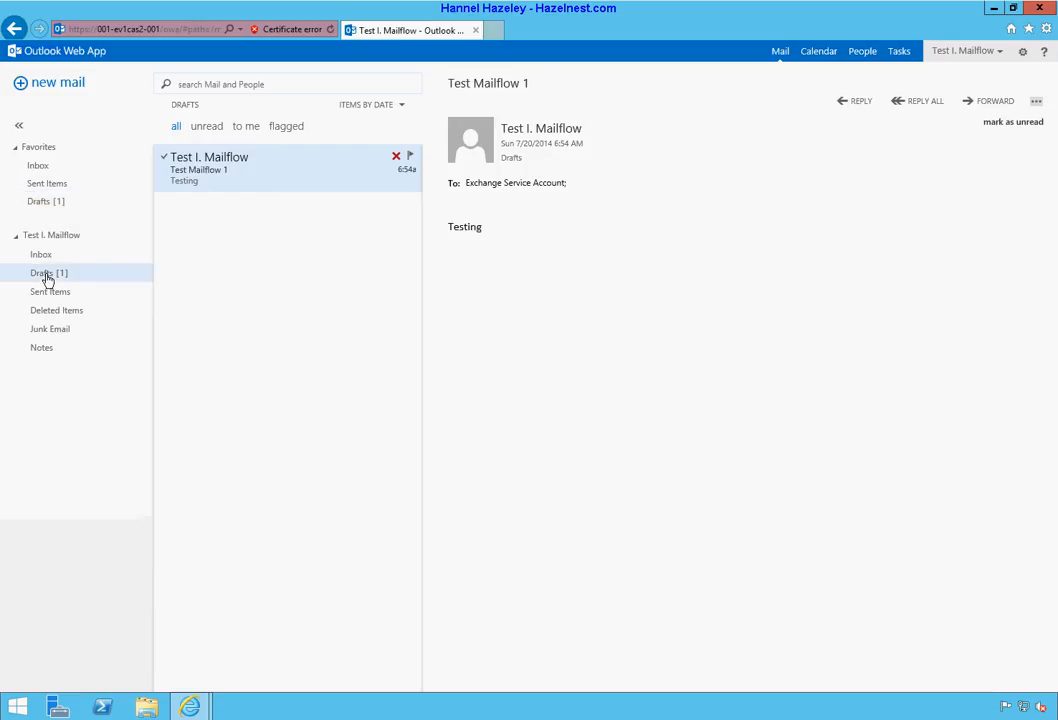
left_click(49, 291)
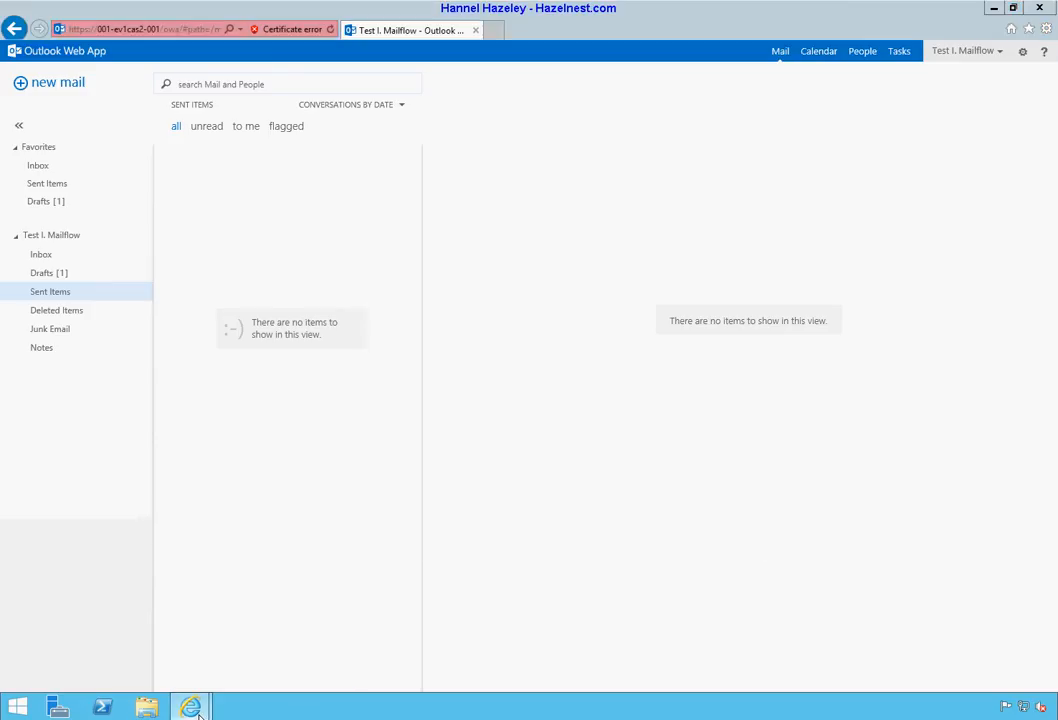
mouse_move(198, 691)
left_click(252, 630)
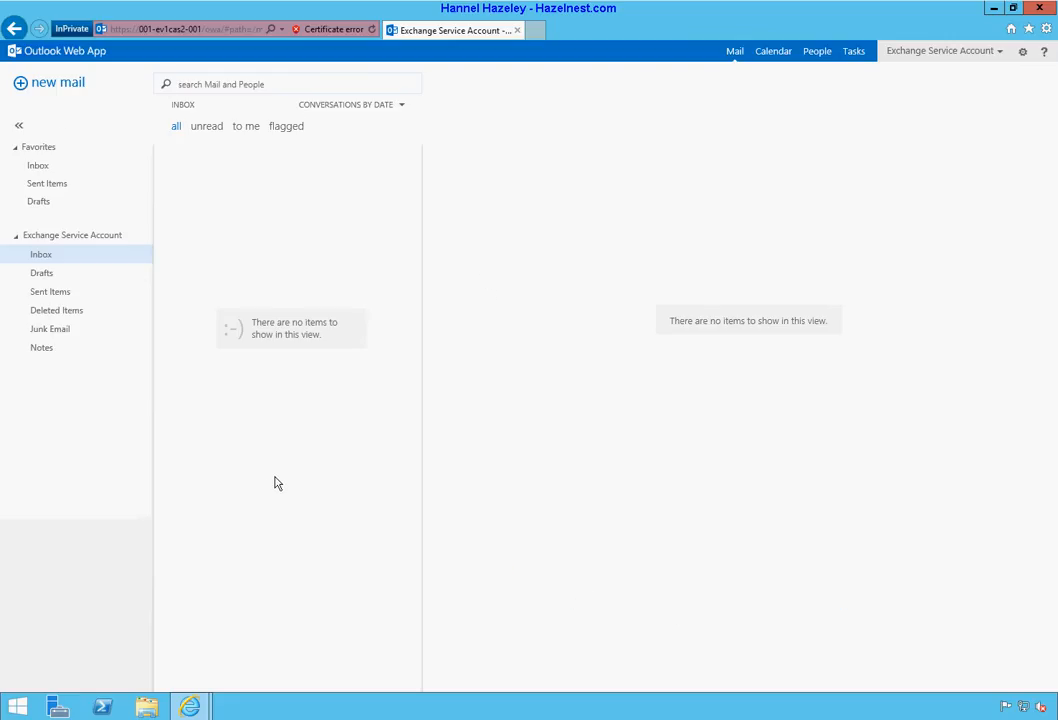
Step: Check the service account's Inbox, glance at the test user's mailbox, then return to the service account's window
left_click(69, 257)
right_click(85, 261)
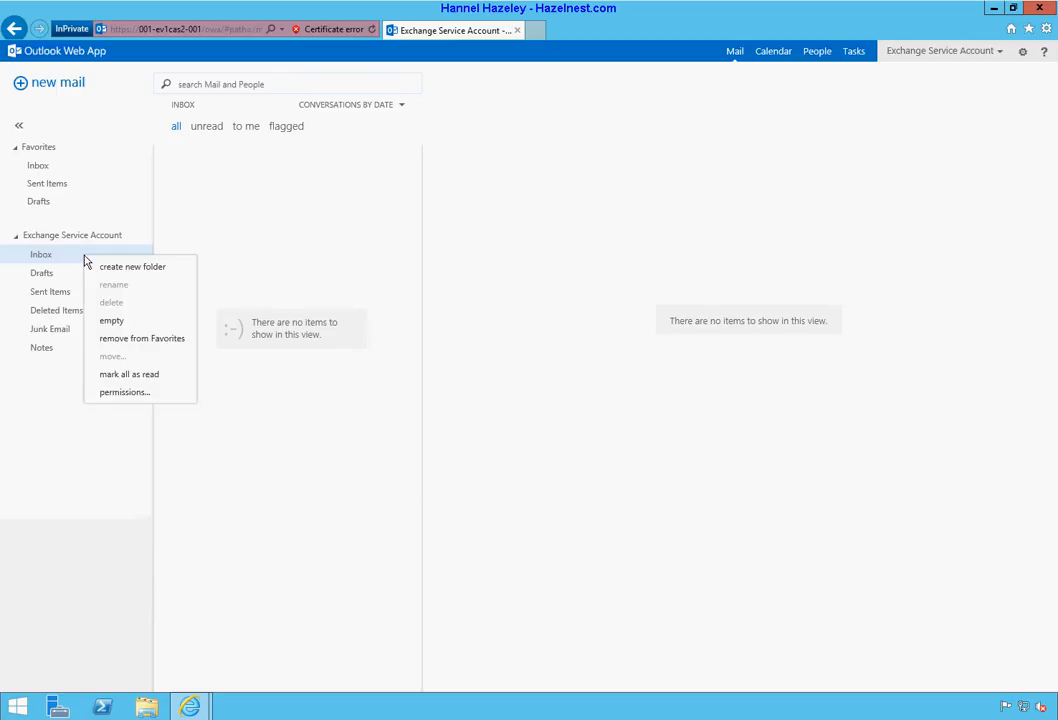
left_click(77, 260)
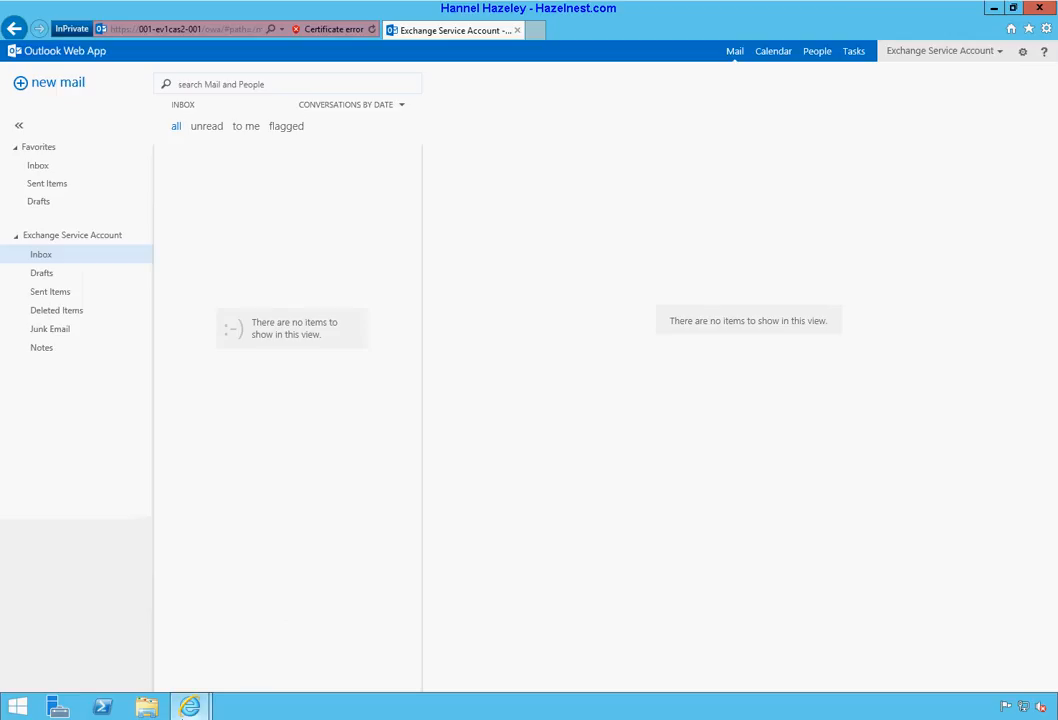
mouse_move(190, 707)
left_click(151, 583)
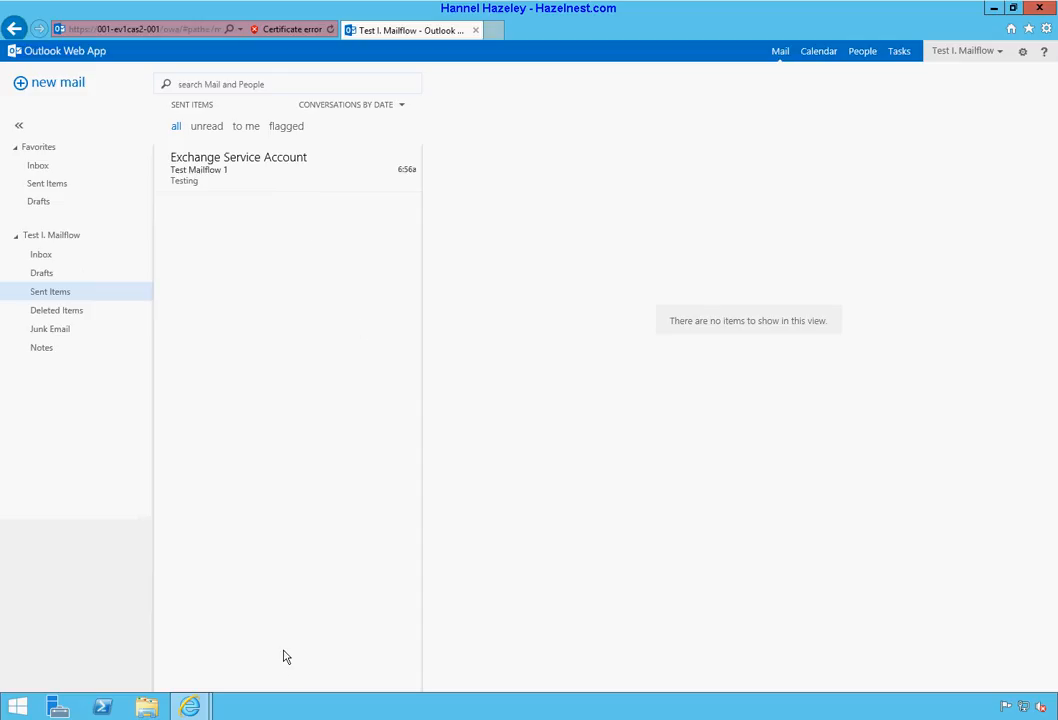
mouse_move(203, 710)
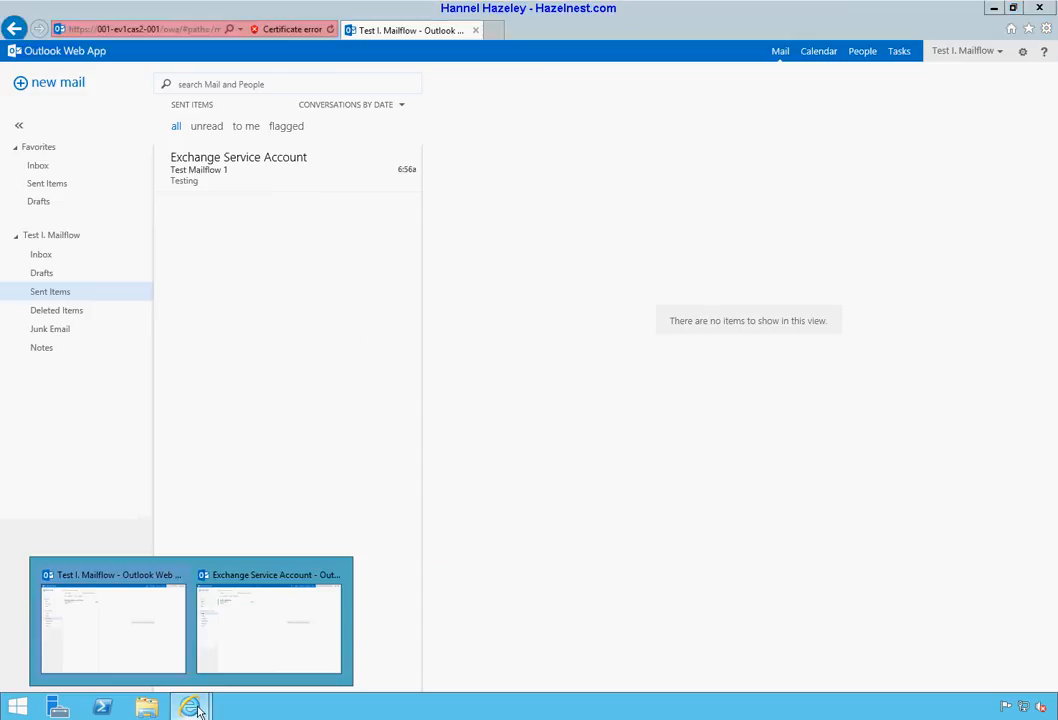
left_click(243, 651)
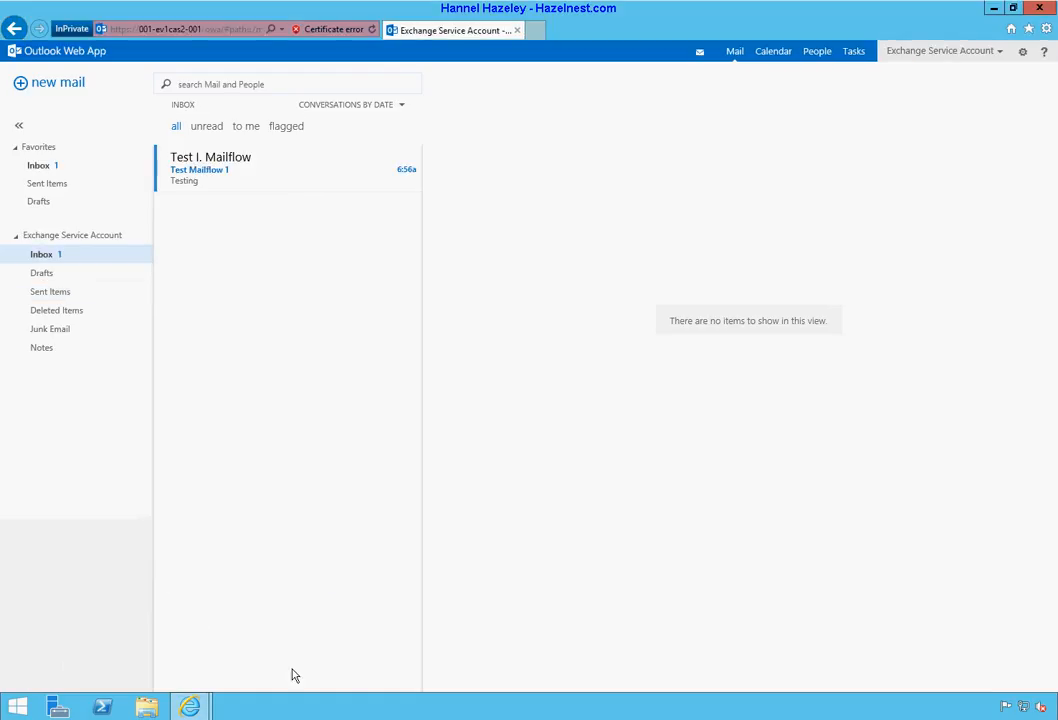
Step: Reply 'Got it' to the received Test Mailflow 1 message and minimize the browser
left_click(227, 190)
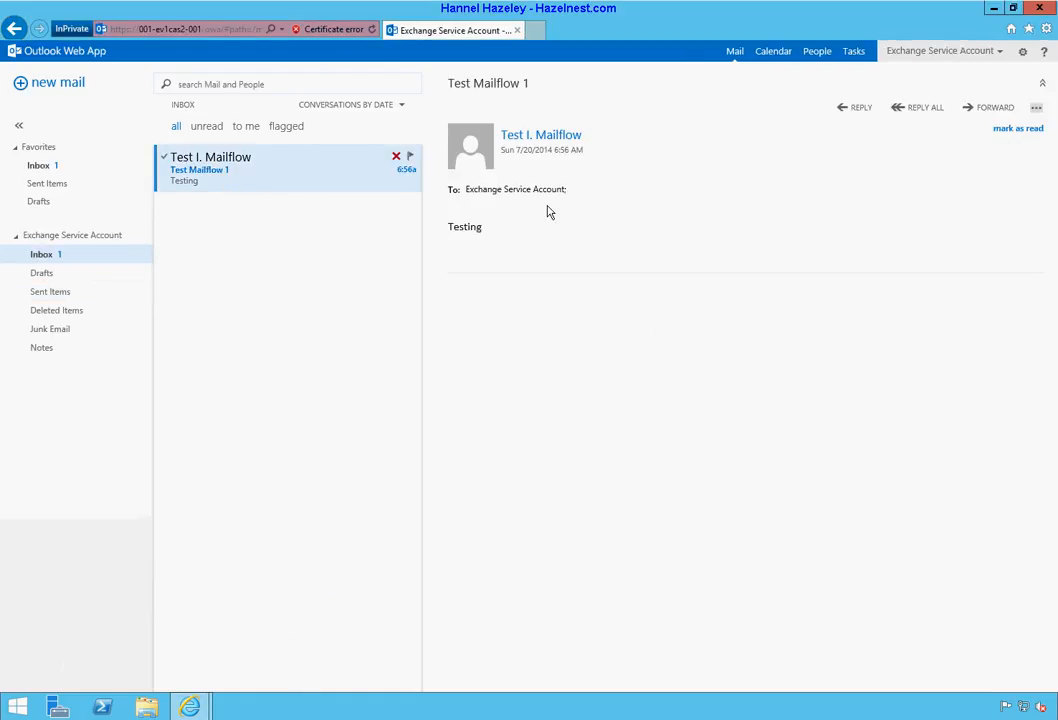
left_click(862, 111)
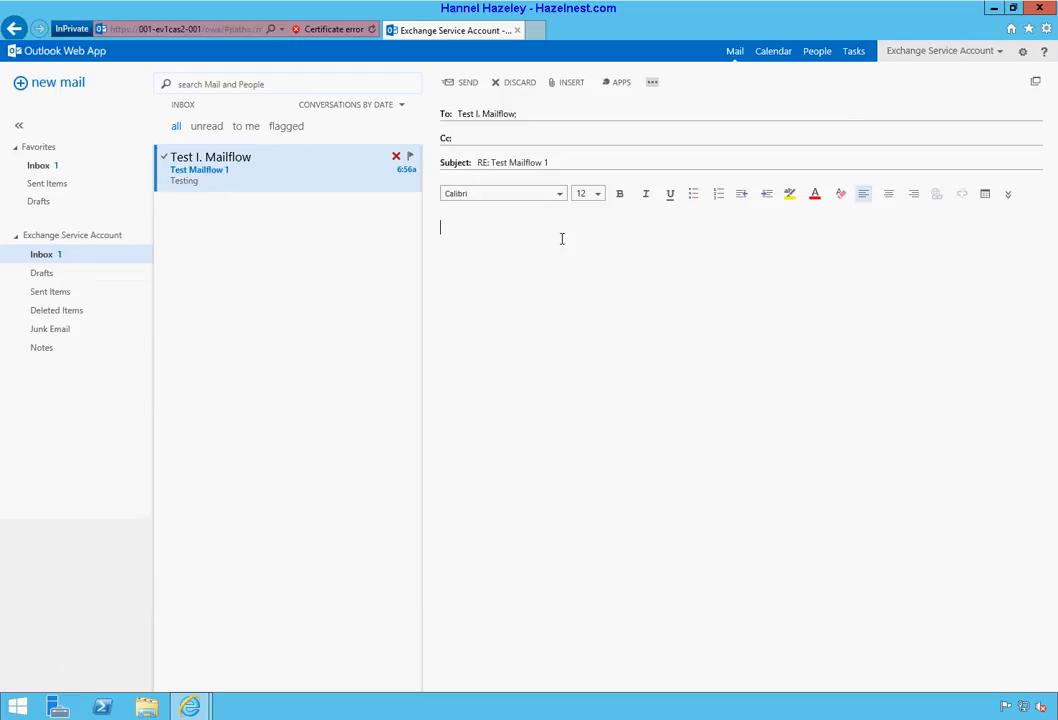
type("Got ")
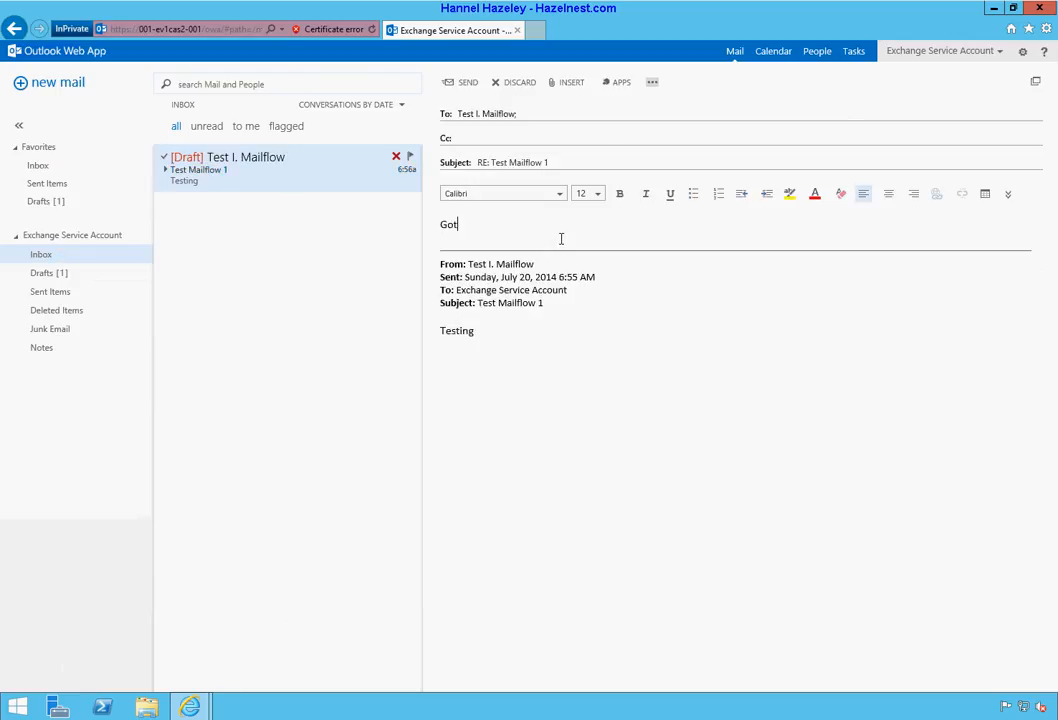
type("it")
left_click(465, 85)
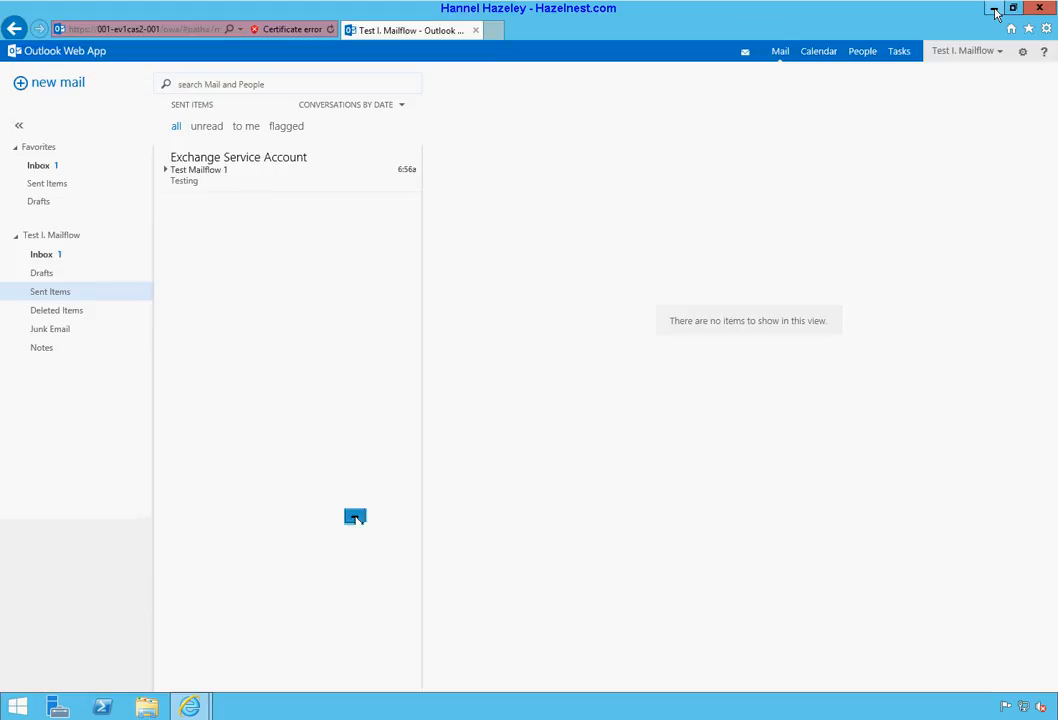
left_click(993, 9)
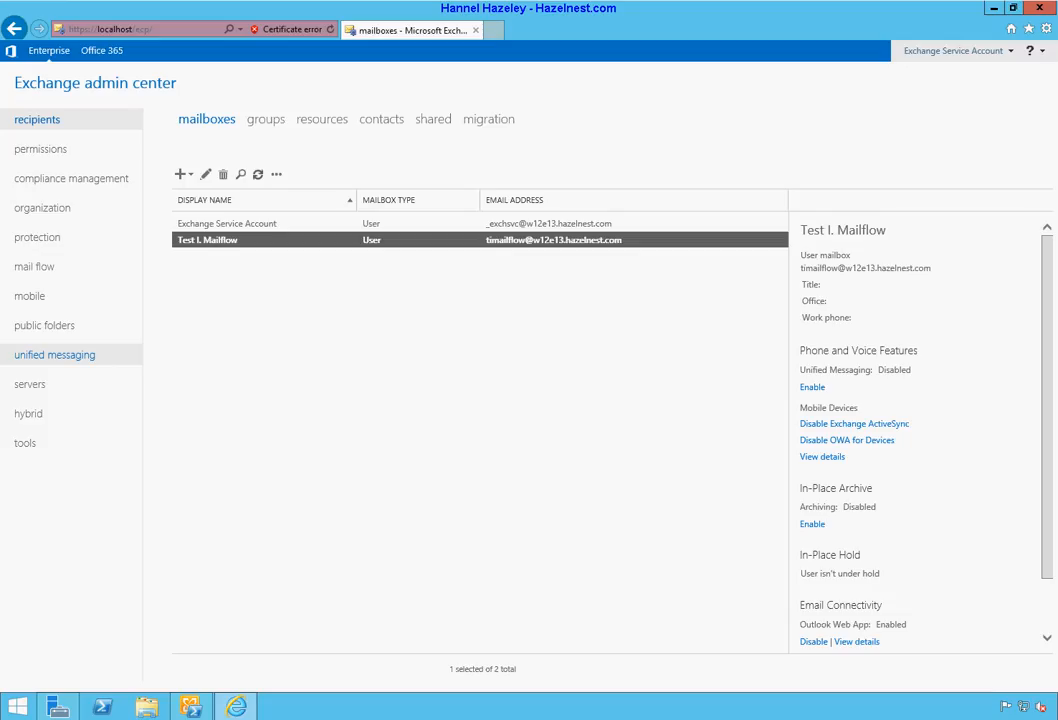
Step: Go via servers > databases to the mail flow rules page in Exchange Admin Center
left_click(89, 145)
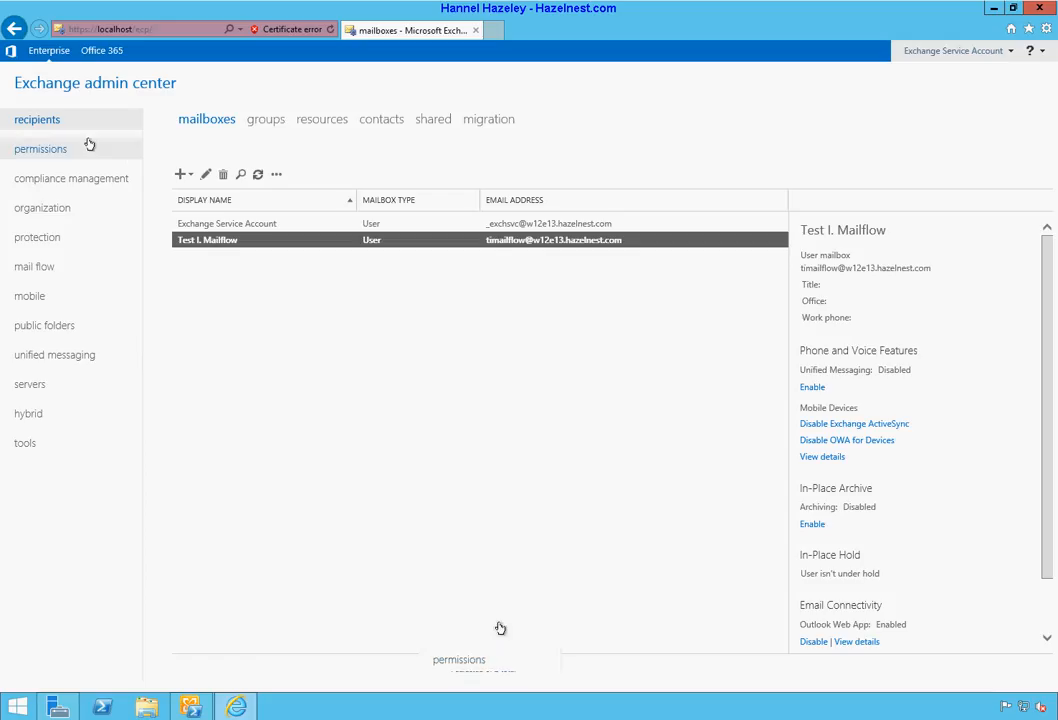
left_click(30, 385)
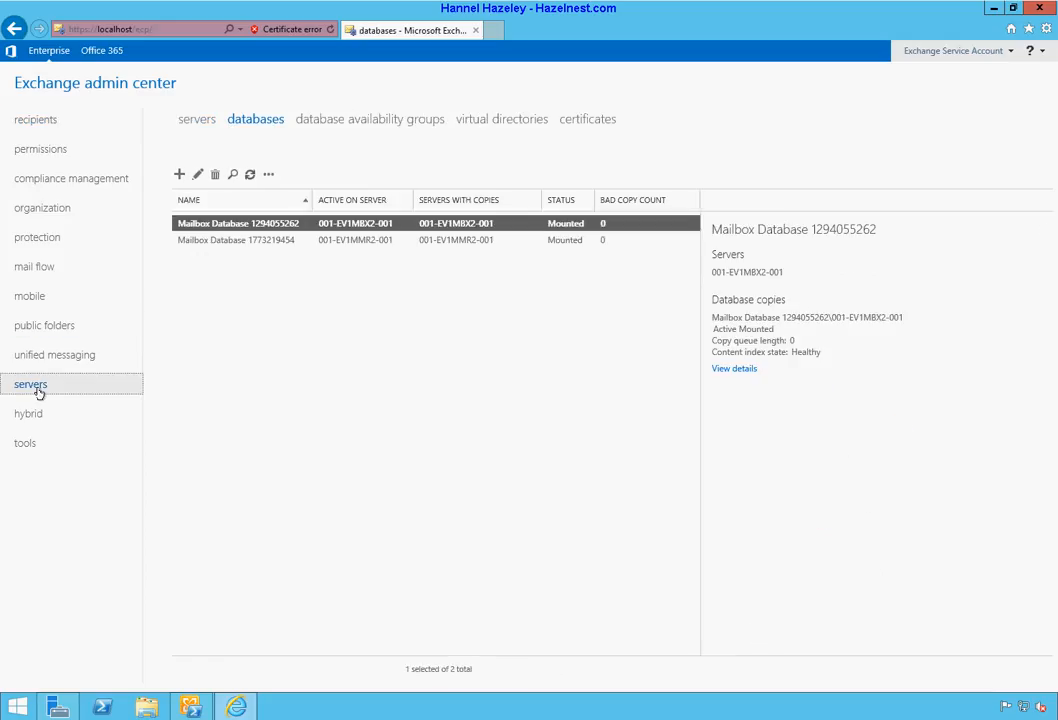
left_click(40, 265)
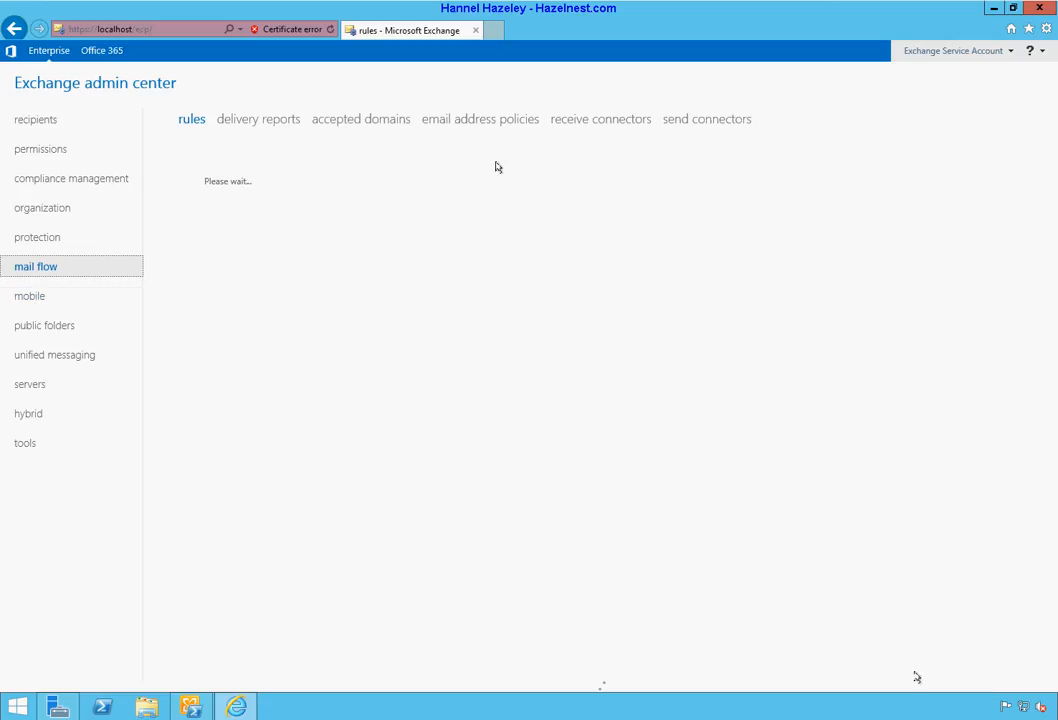
Step: Show accepted domain w12e13.hazelnest.com in full, then list server 001-EV1CAS2-001's receive connectors
left_click(338, 120)
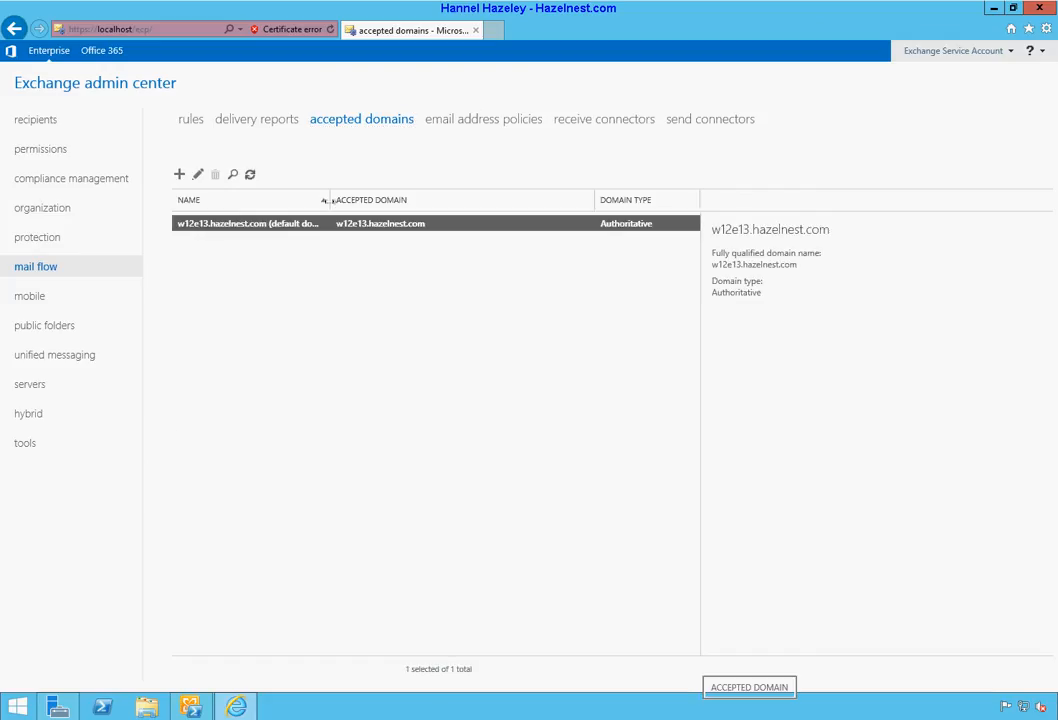
left_click_drag(328, 200, 377, 202)
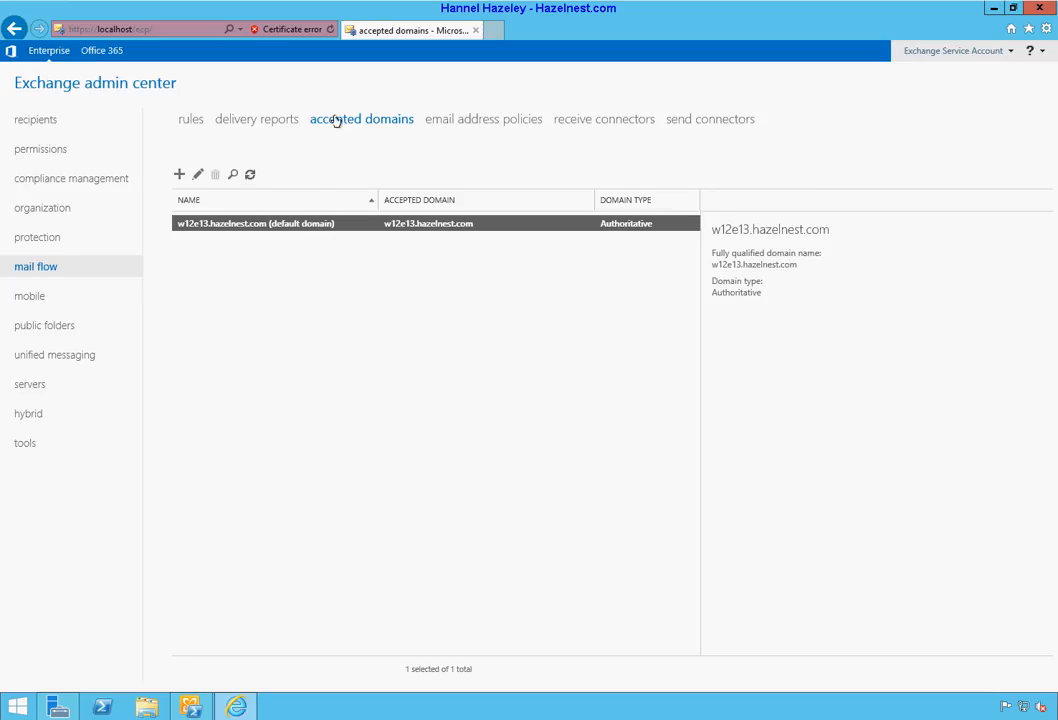
left_click(599, 120)
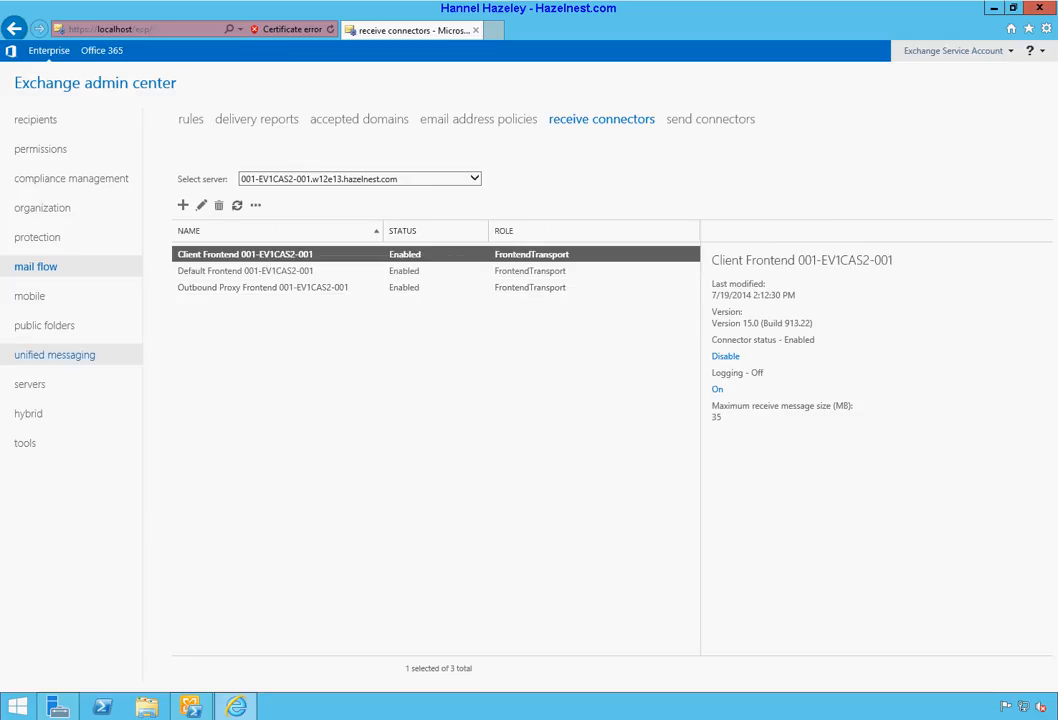
Step: Compare the Default, Client and Outbound Proxy Frontend receive connectors, then view the empty send connectors list
left_click(217, 279)
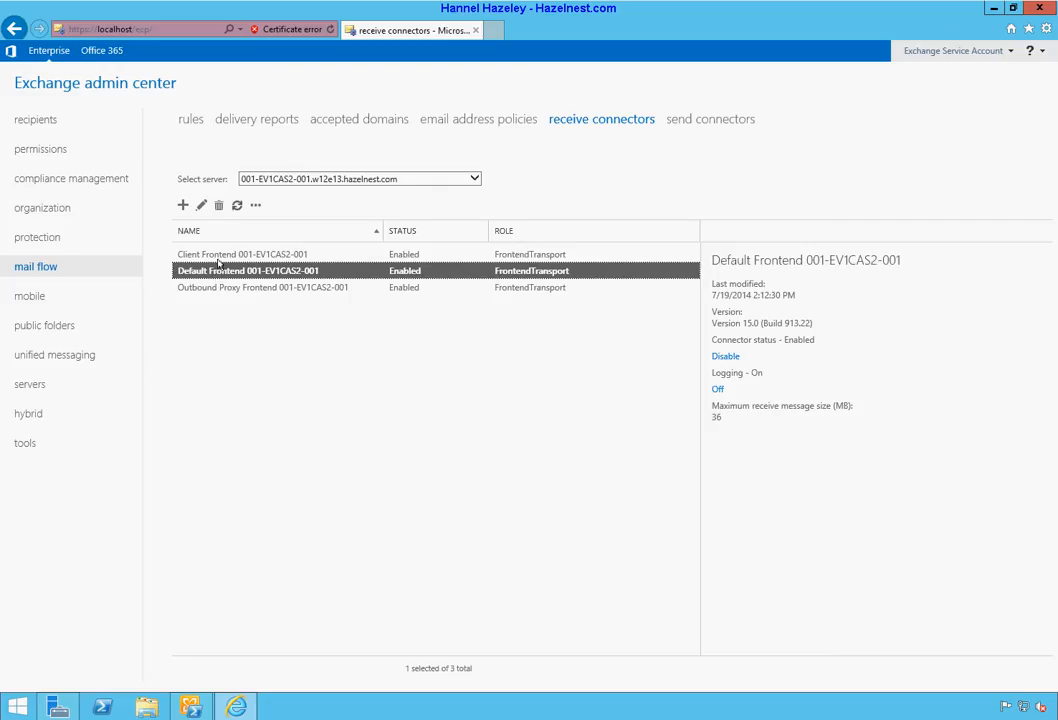
left_click(221, 256)
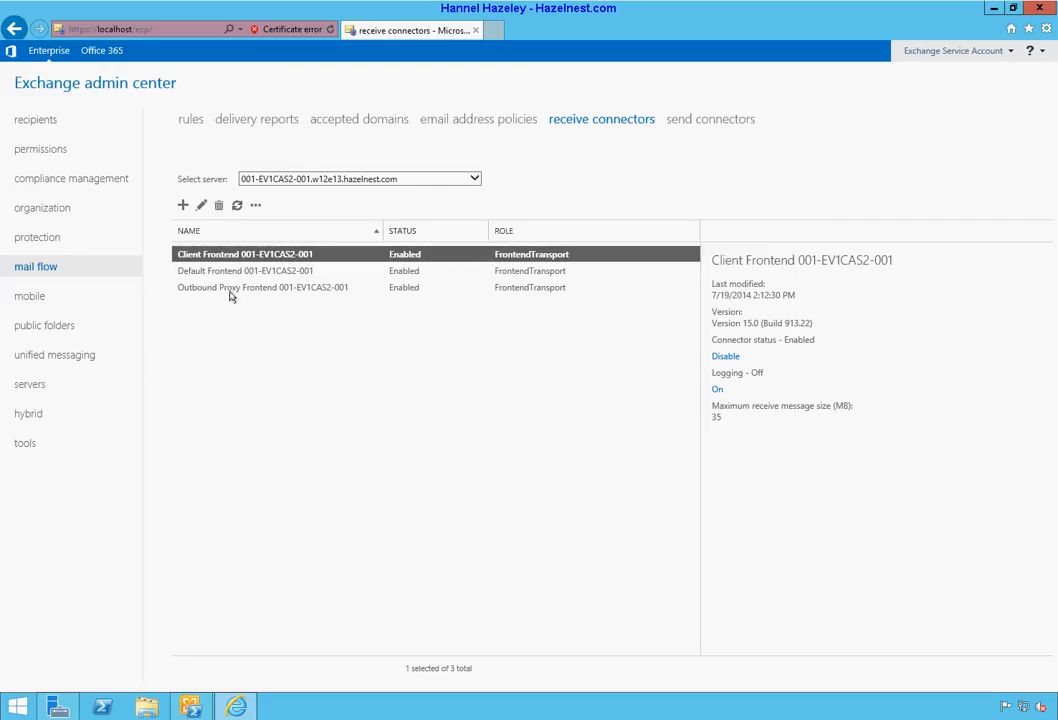
left_click(234, 270)
left_click(235, 256)
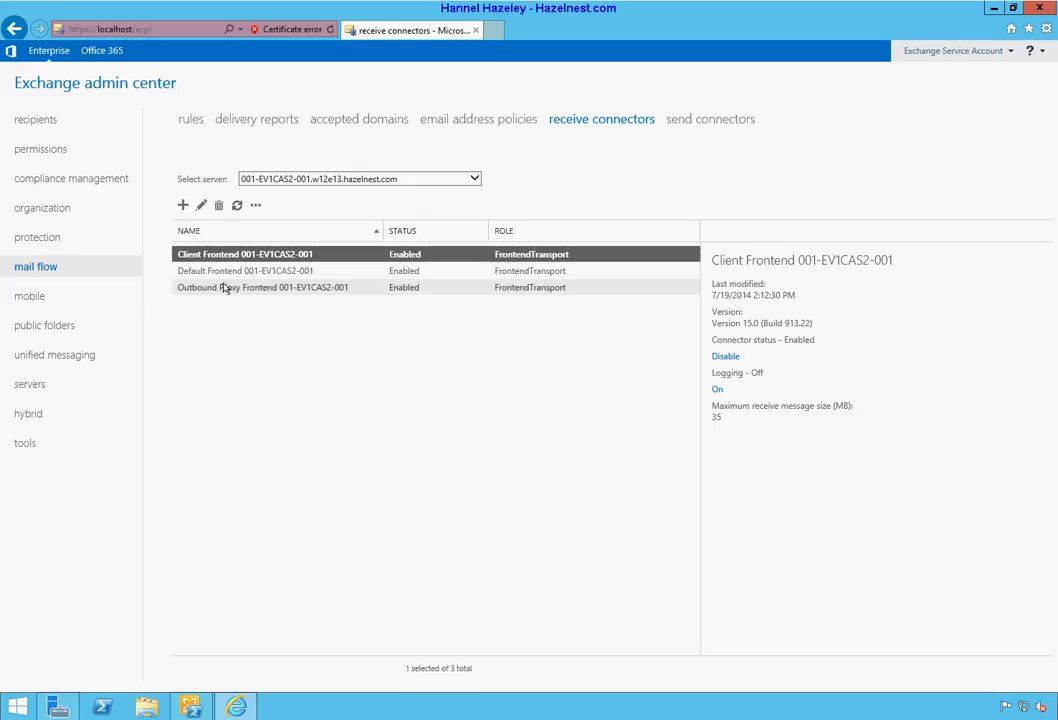
left_click(223, 289)
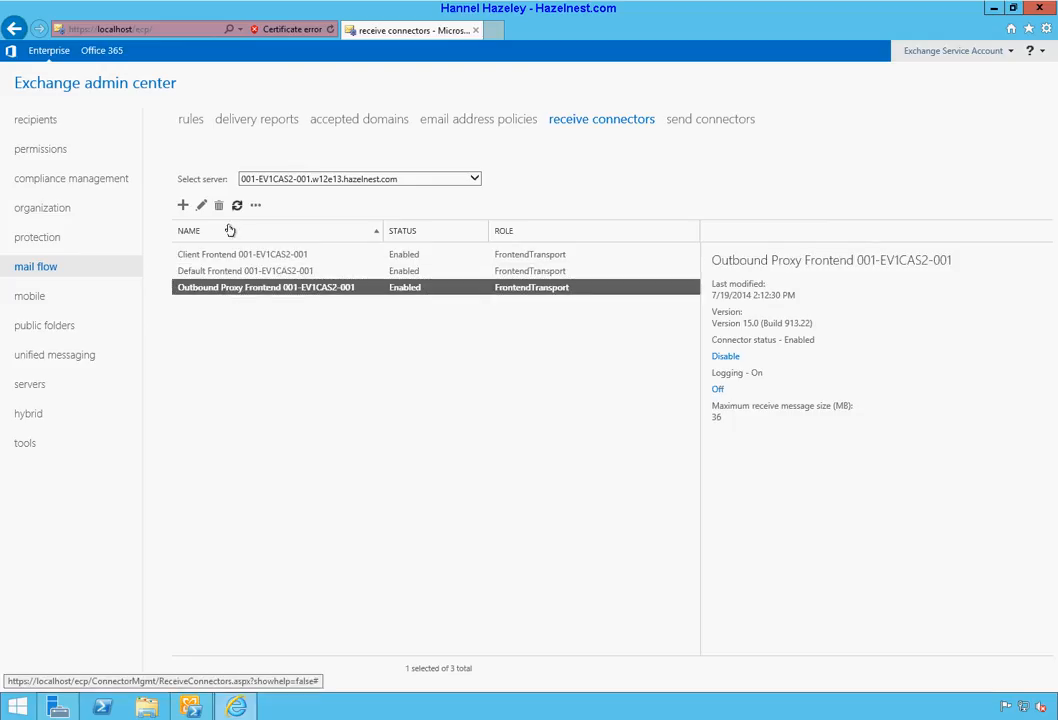
left_click(219, 276)
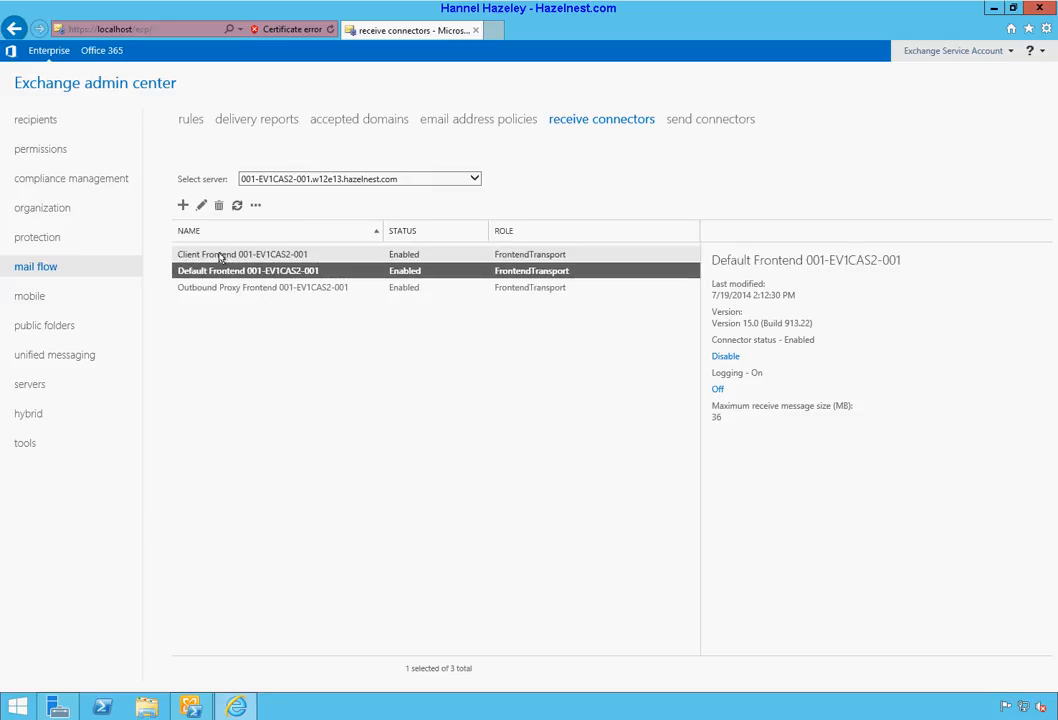
left_click(220, 255)
left_click(220, 271)
left_click(221, 255)
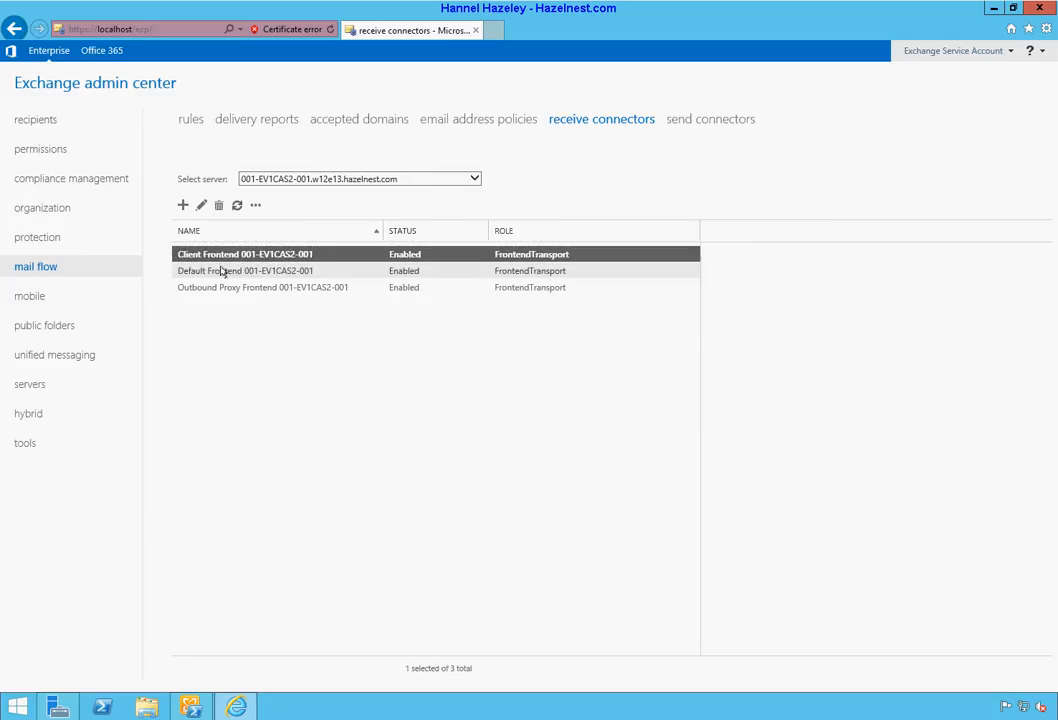
left_click(222, 271)
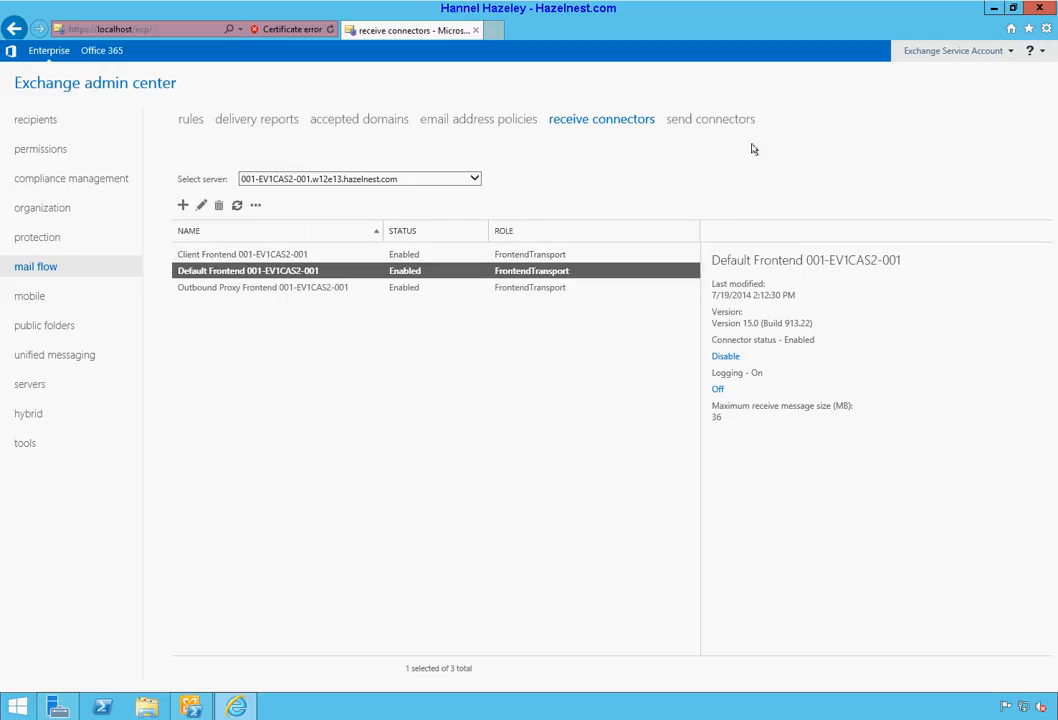
left_click(709, 122)
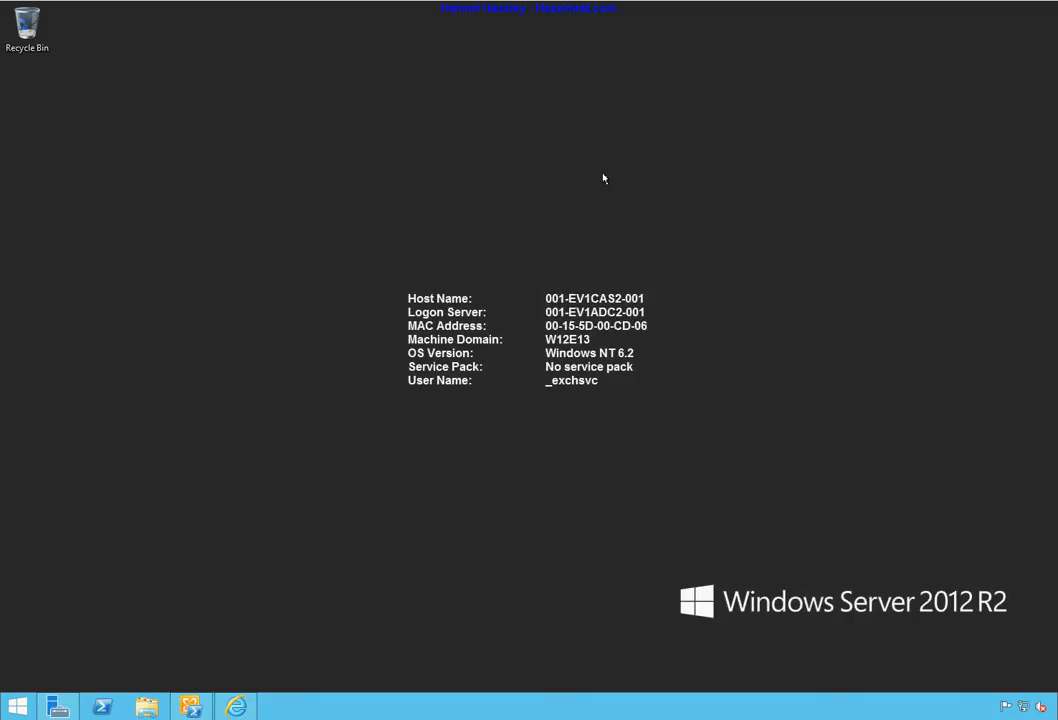
Step: Restore the admin window and launch a new InPrivate Internet Explorer window from the taskbar jump list
left_click(236, 707)
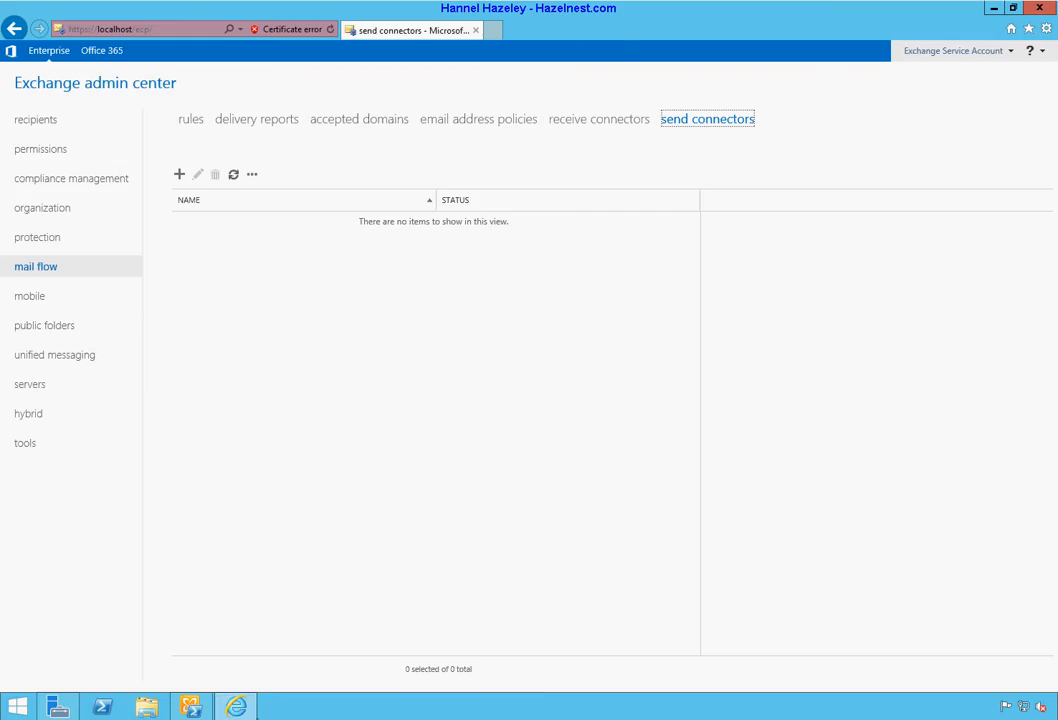
right_click(241, 708)
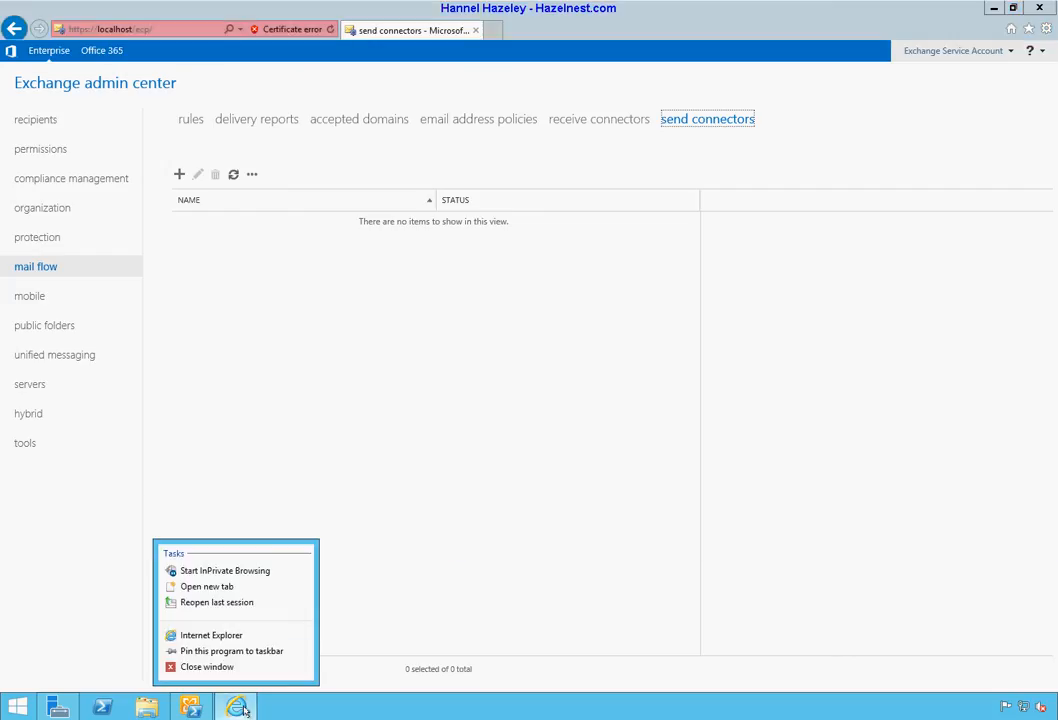
left_click(229, 572)
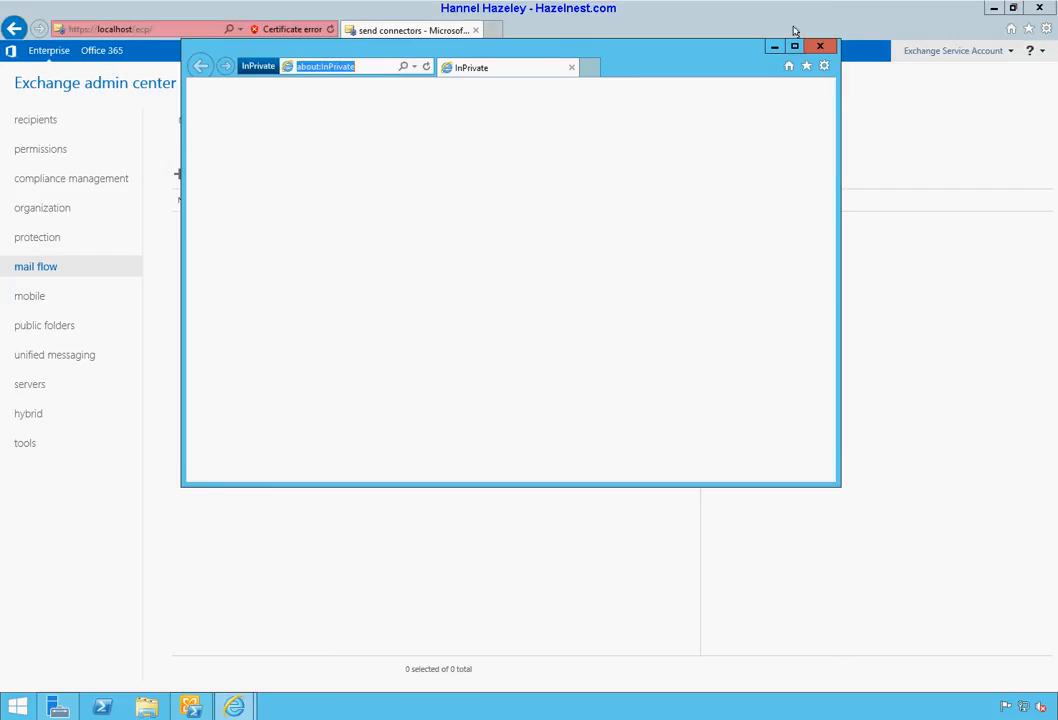
Step: Maximize the InPrivate window and load the Comodo Antispam Gateway login page from Favorites, ready for the username
left_click(795, 40)
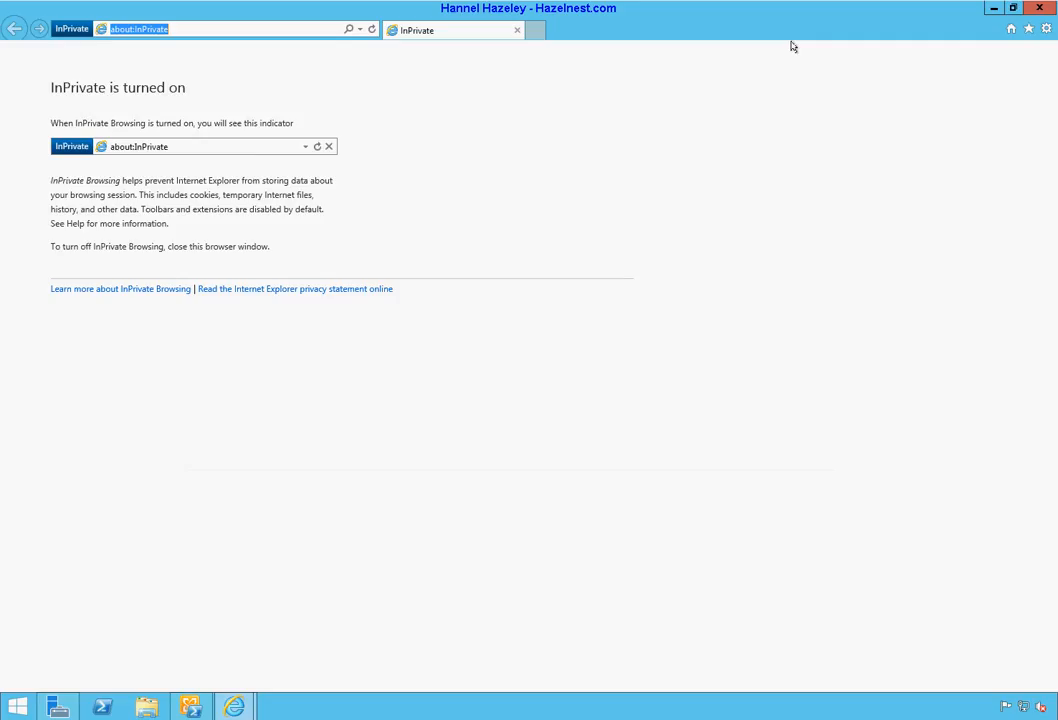
left_click(1029, 30)
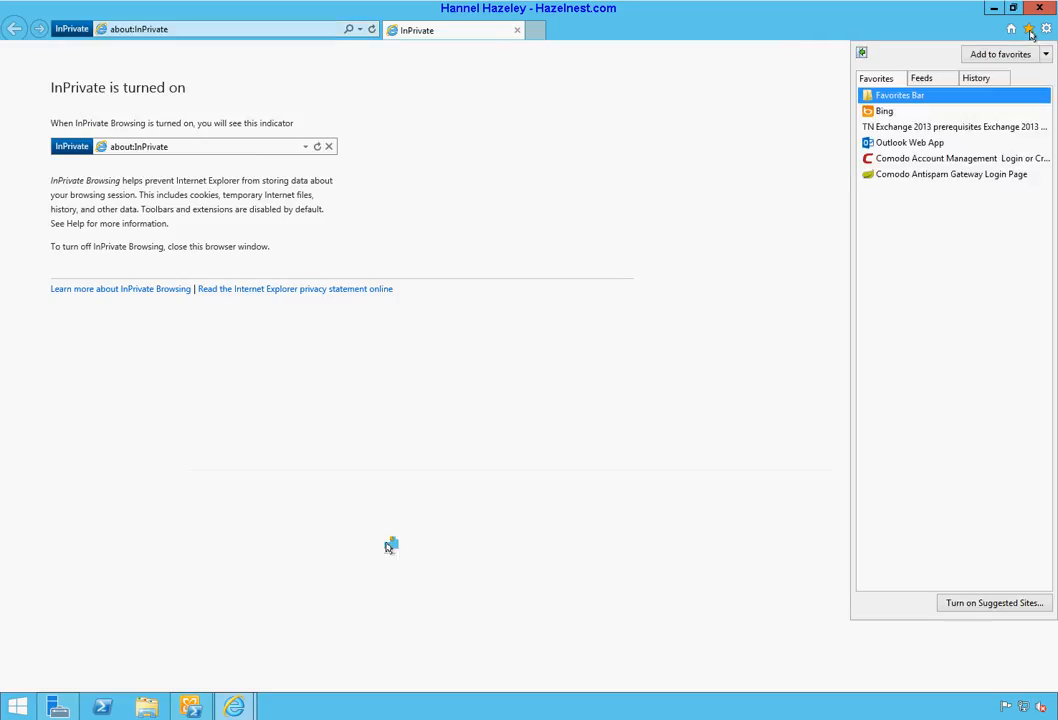
left_click(910, 177)
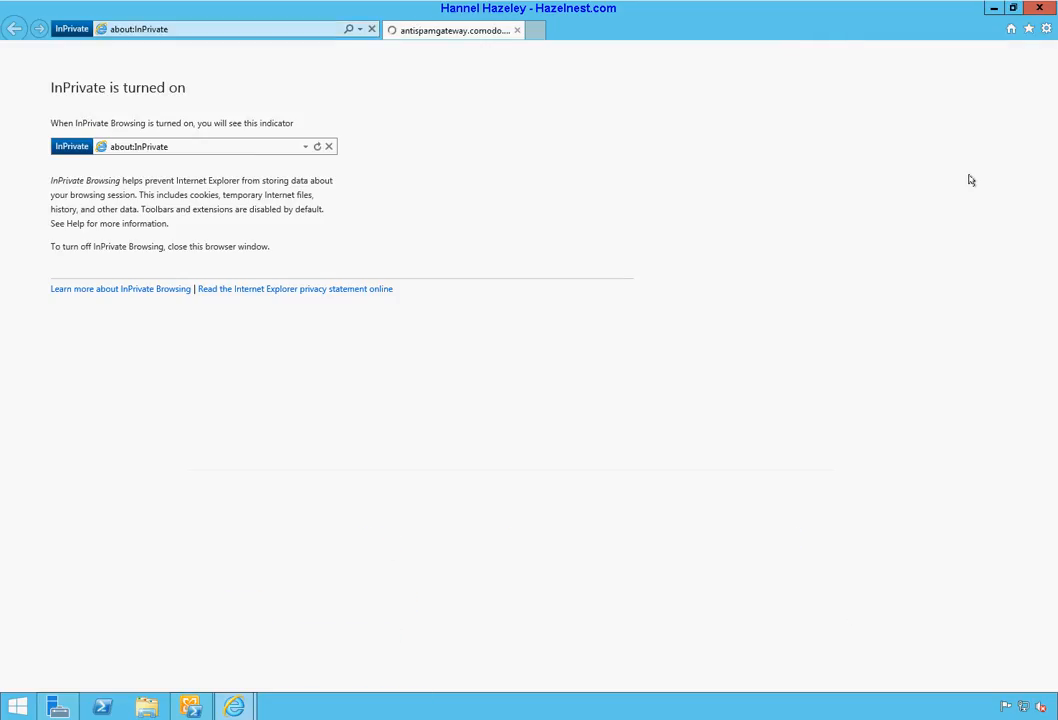
left_click(473, 189)
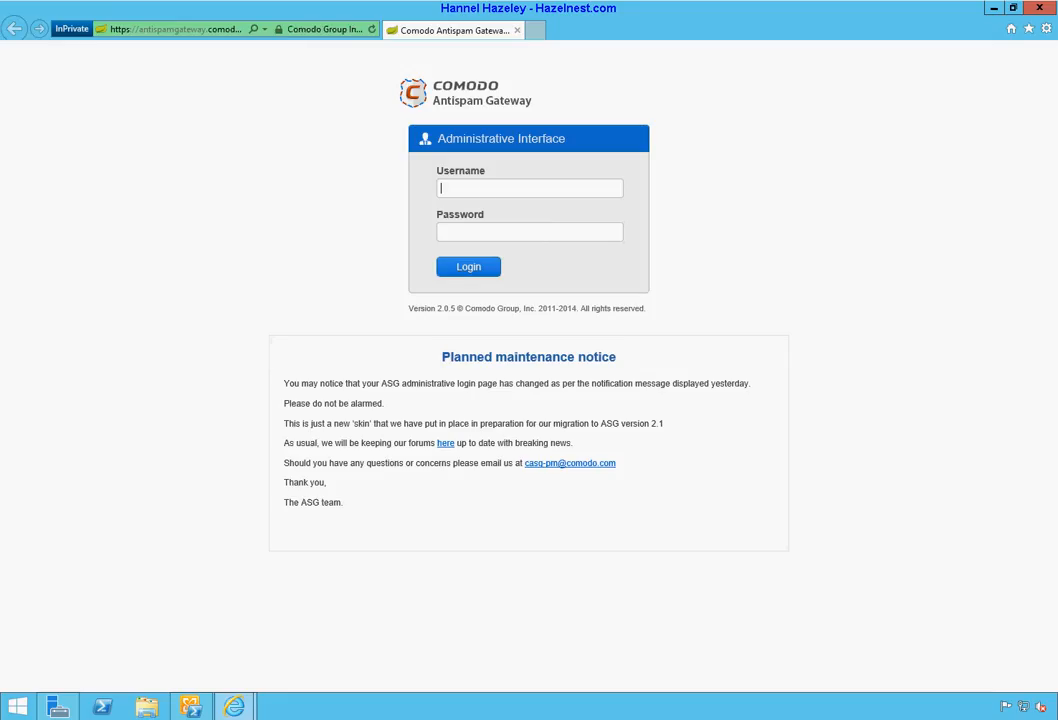
Step: Sign in to Comodo Antispam Gateway with the pasted administrator credentials and open the Domains page
right_click(484, 196)
left_click(512, 252)
right_click(519, 237)
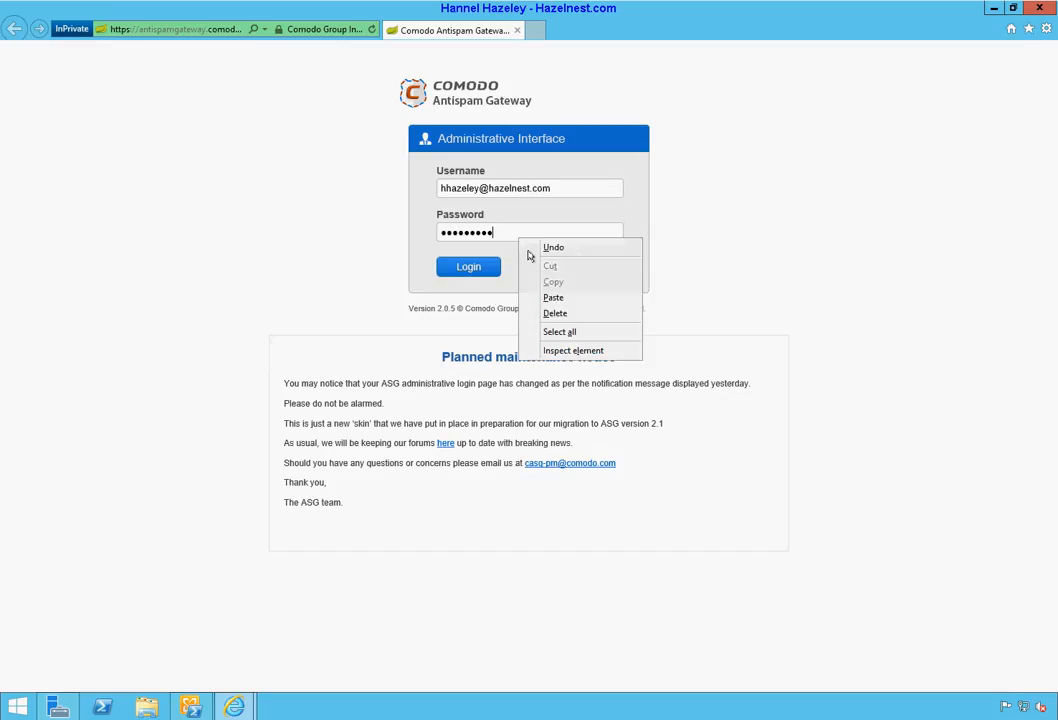
left_click(472, 268)
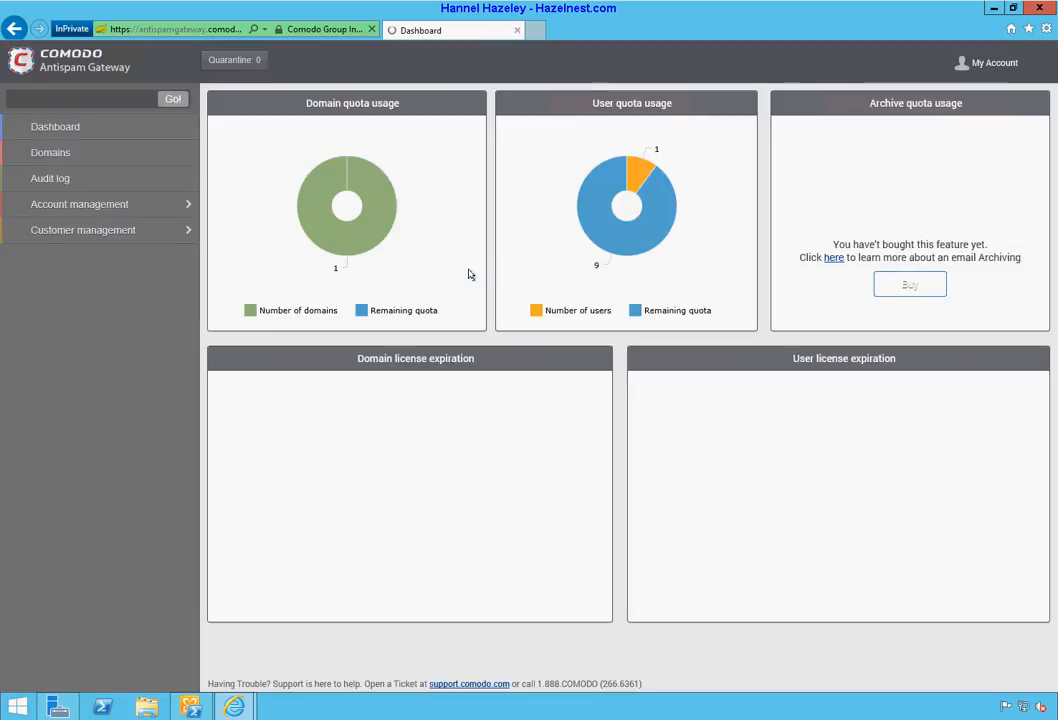
left_click(45, 124)
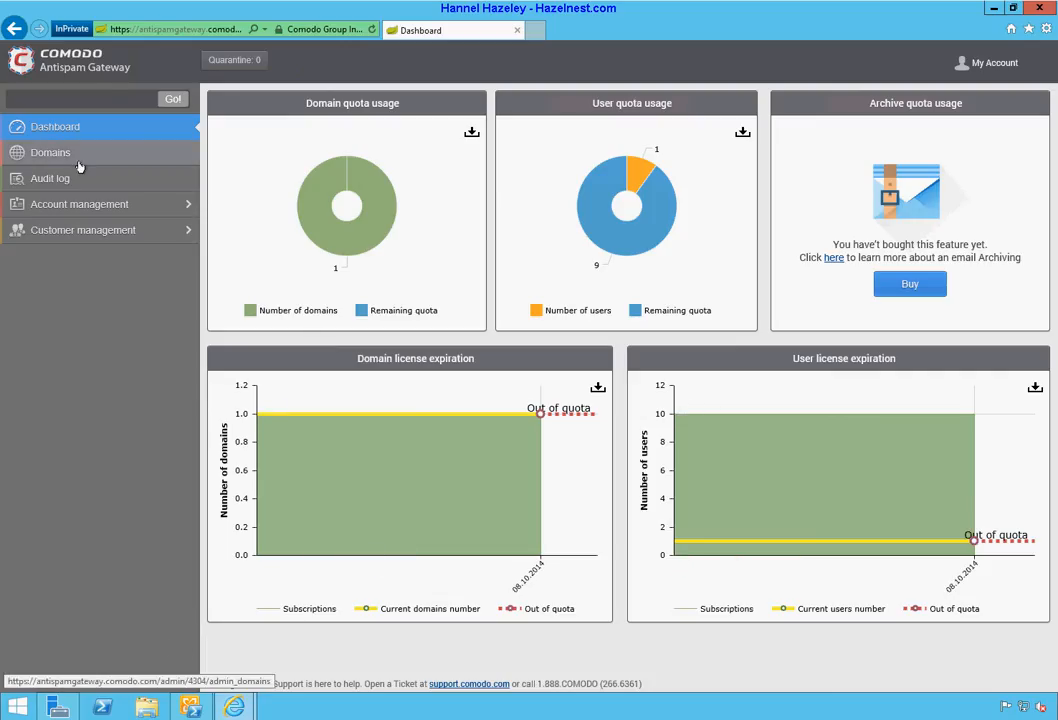
left_click(42, 160)
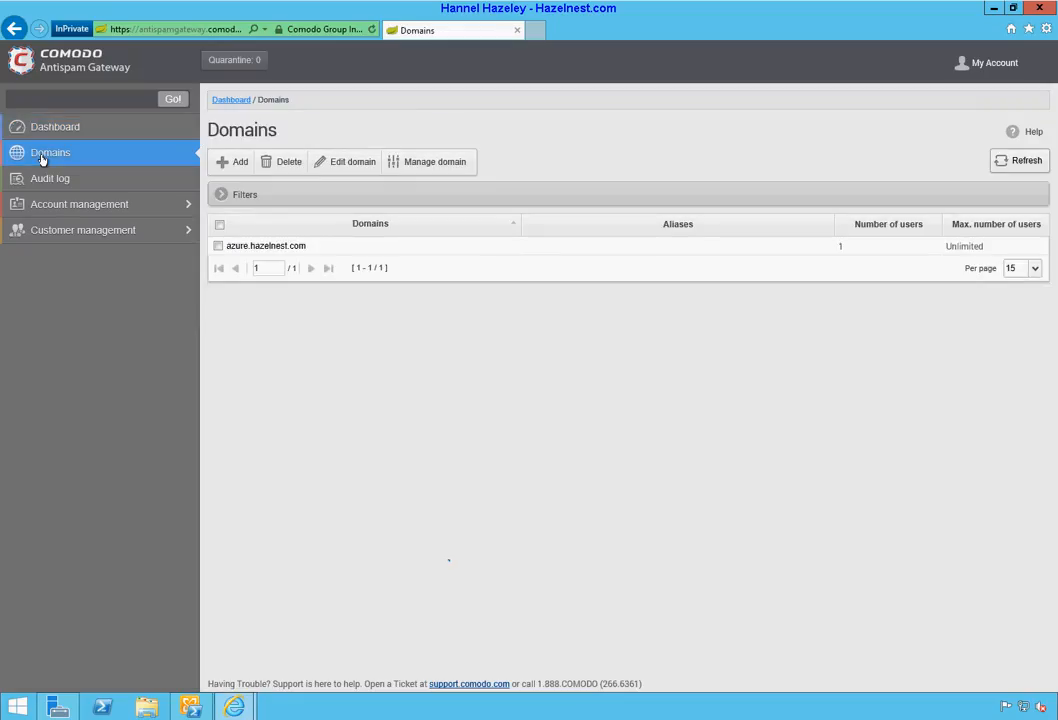
Step: Select the azure.hazelnest.com domain, delete it and confirm the removal
left_click(217, 246)
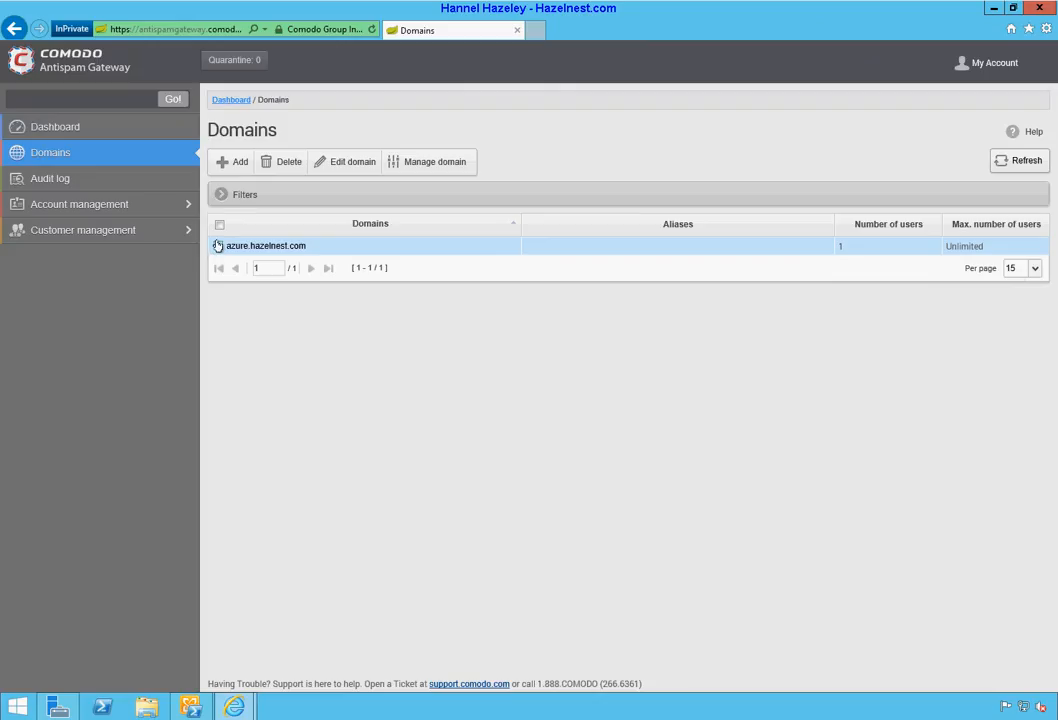
left_click(217, 246)
left_click(281, 165)
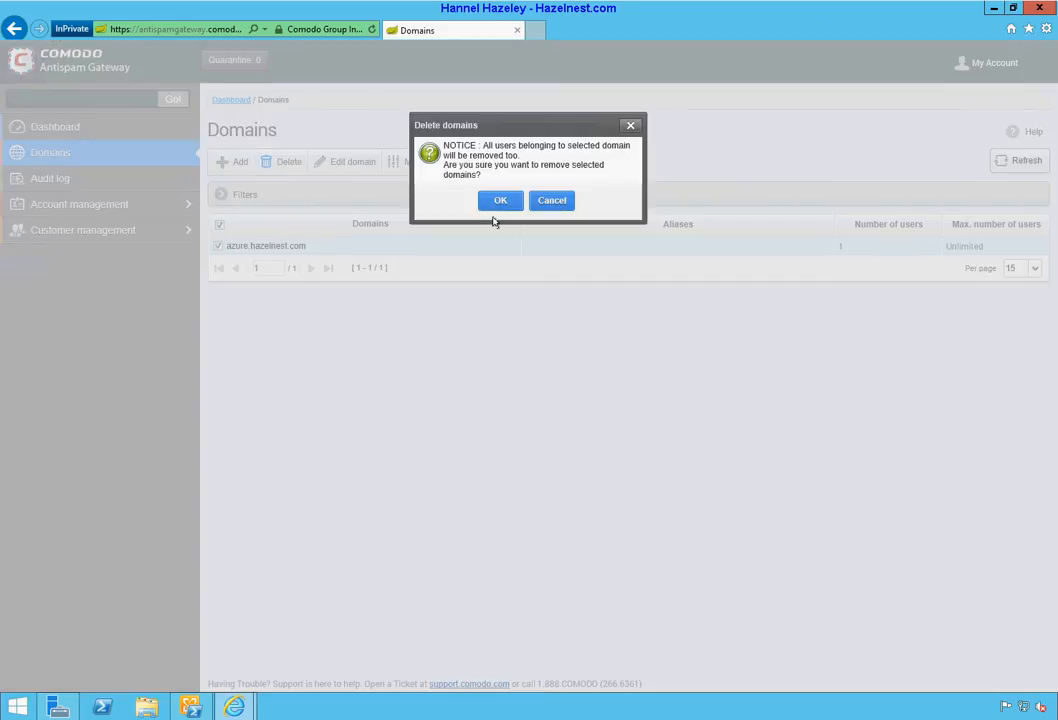
left_click(492, 201)
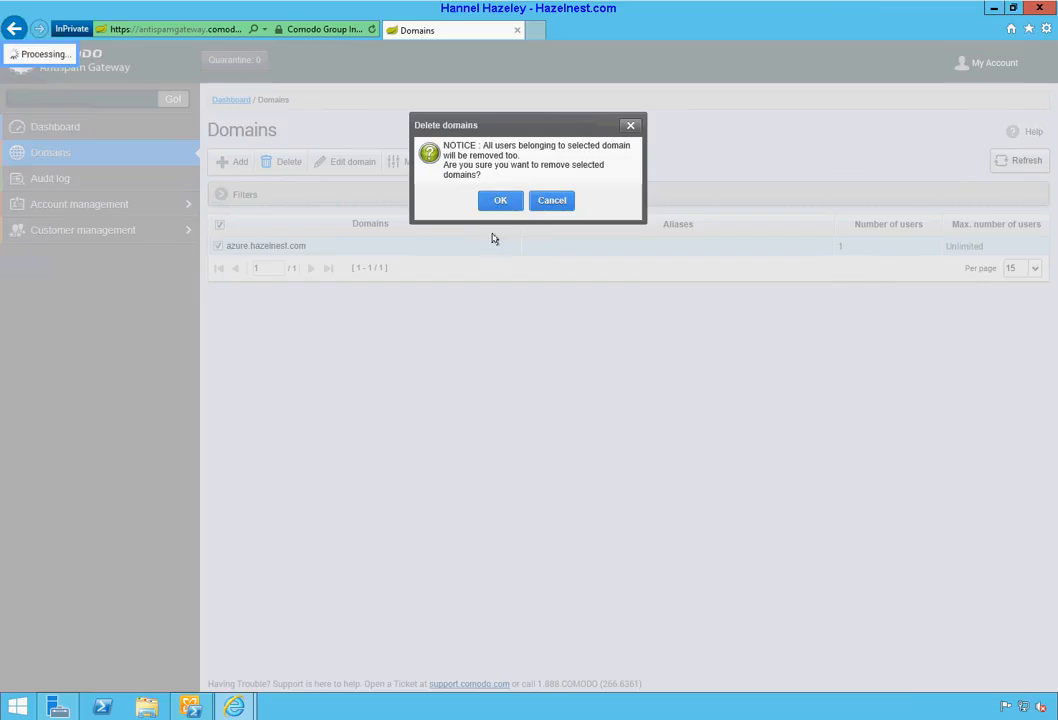
left_click(499, 202)
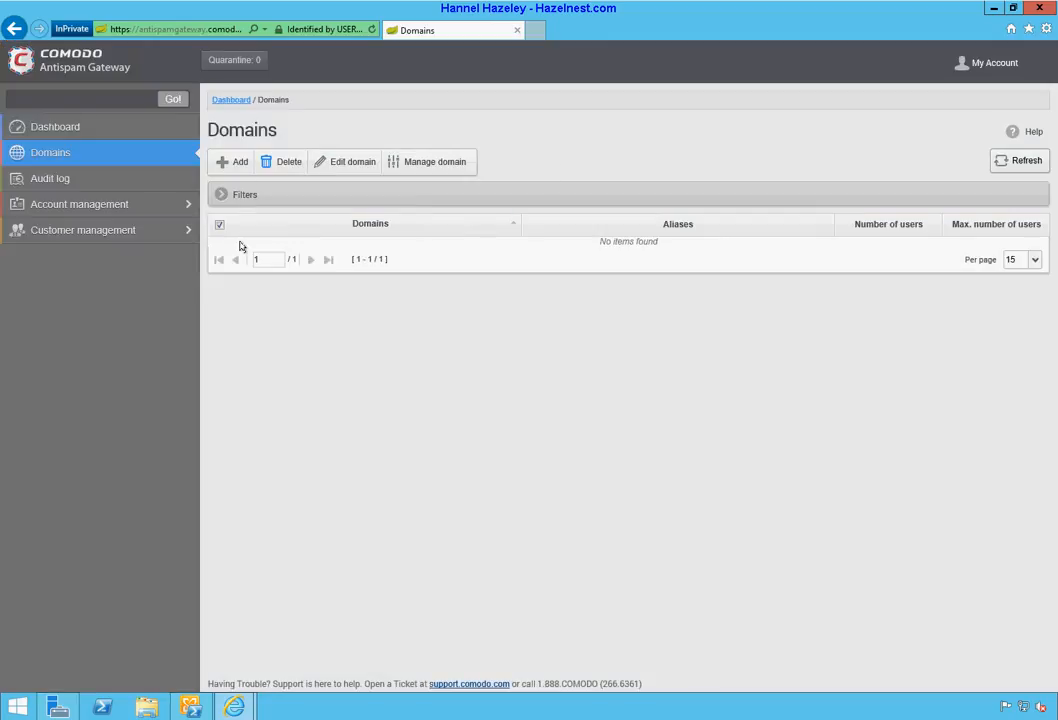
Step: Add domain w12e13.hazelnest.com with destination route 1.1.11.1 on port 25 and save it
left_click(240, 165)
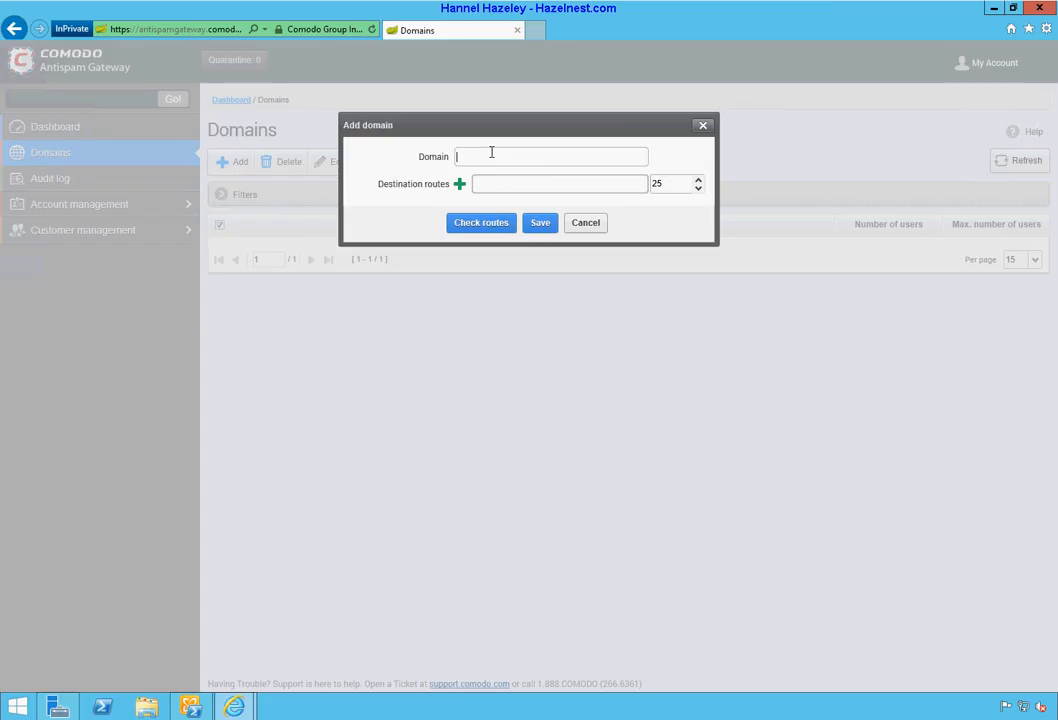
type("w")
key("BackSpace")
type("w12e13.hazelnest.com")
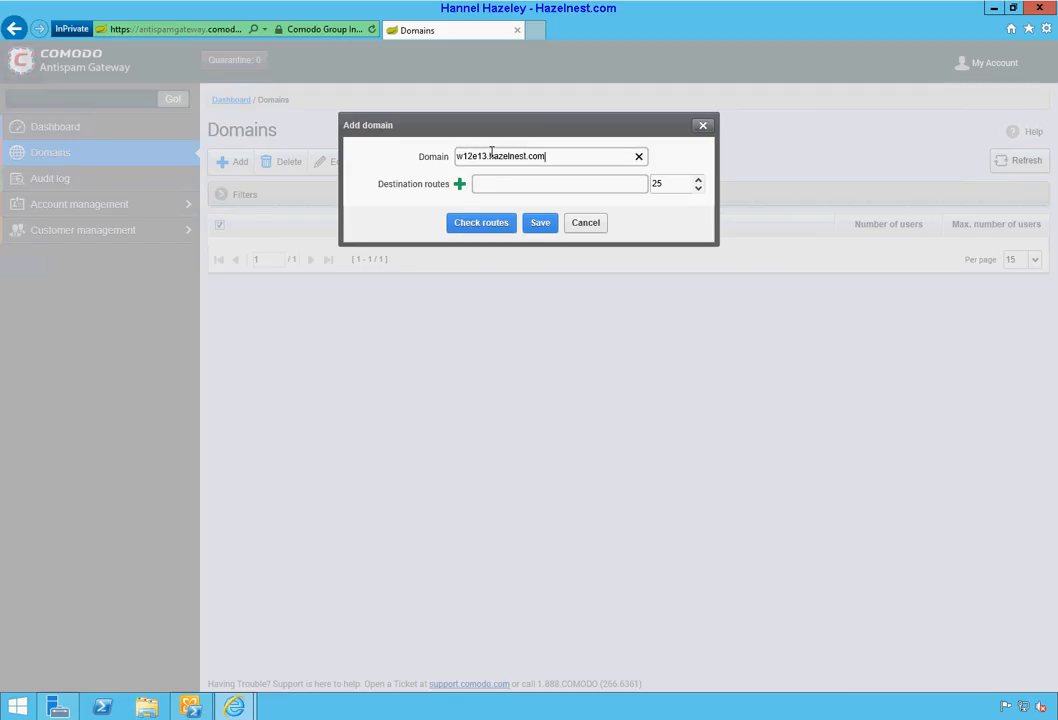
key("Tab")
key("Tab")
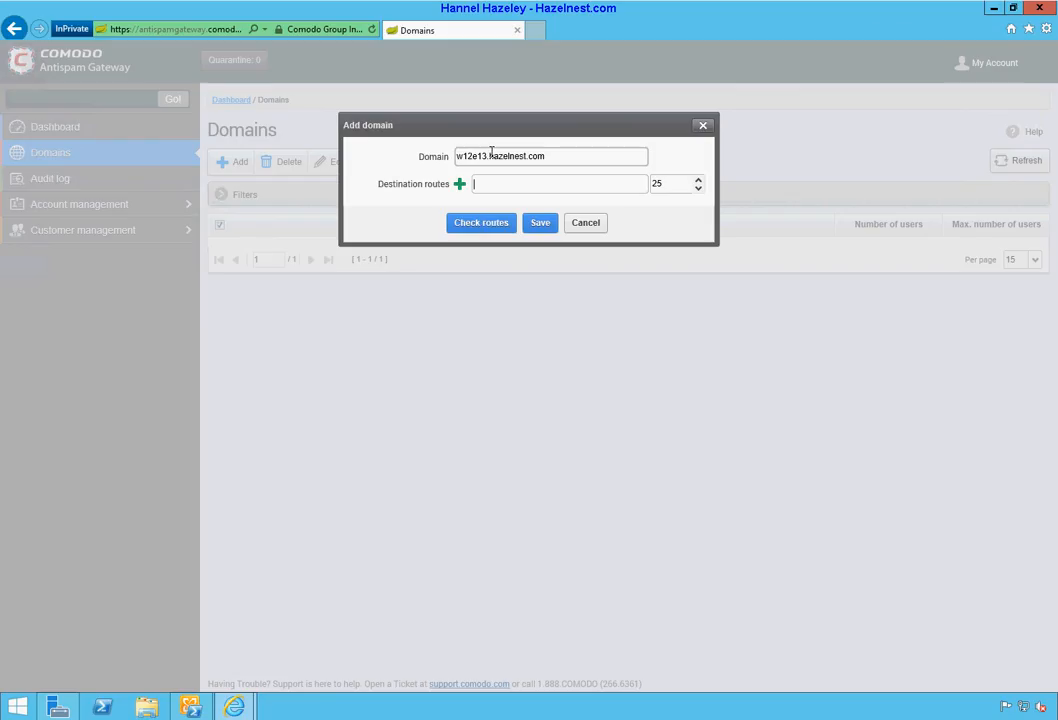
type("1.1.11.1")
key("Tab")
left_click(540, 224)
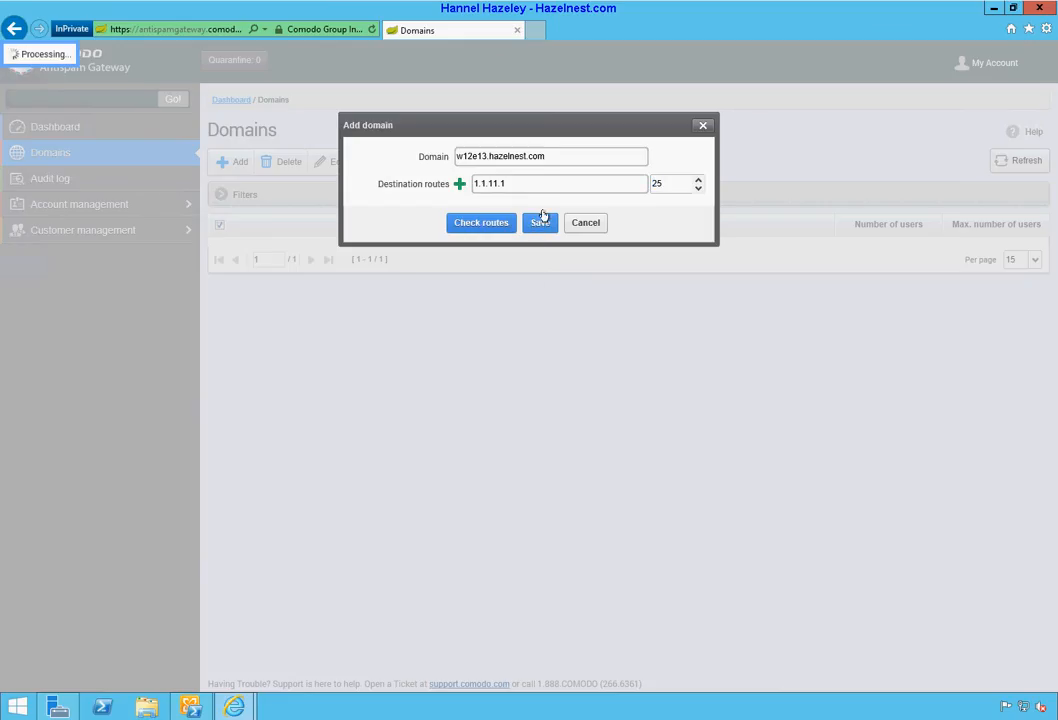
left_click_drag(520, 120, 597, 294)
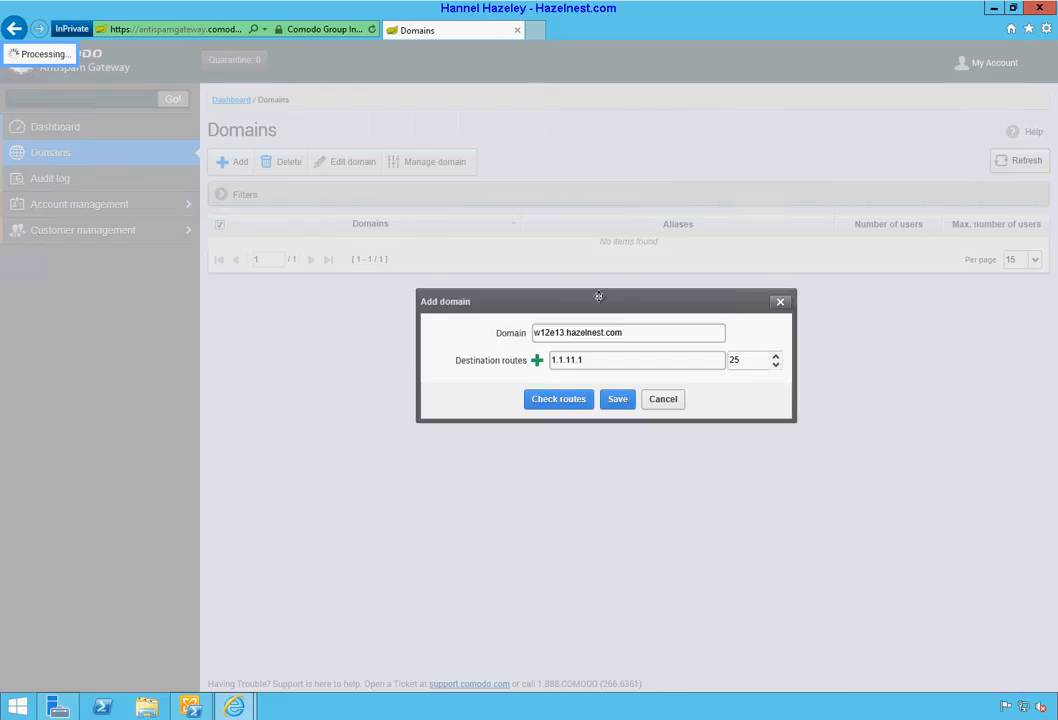
left_click(618, 400)
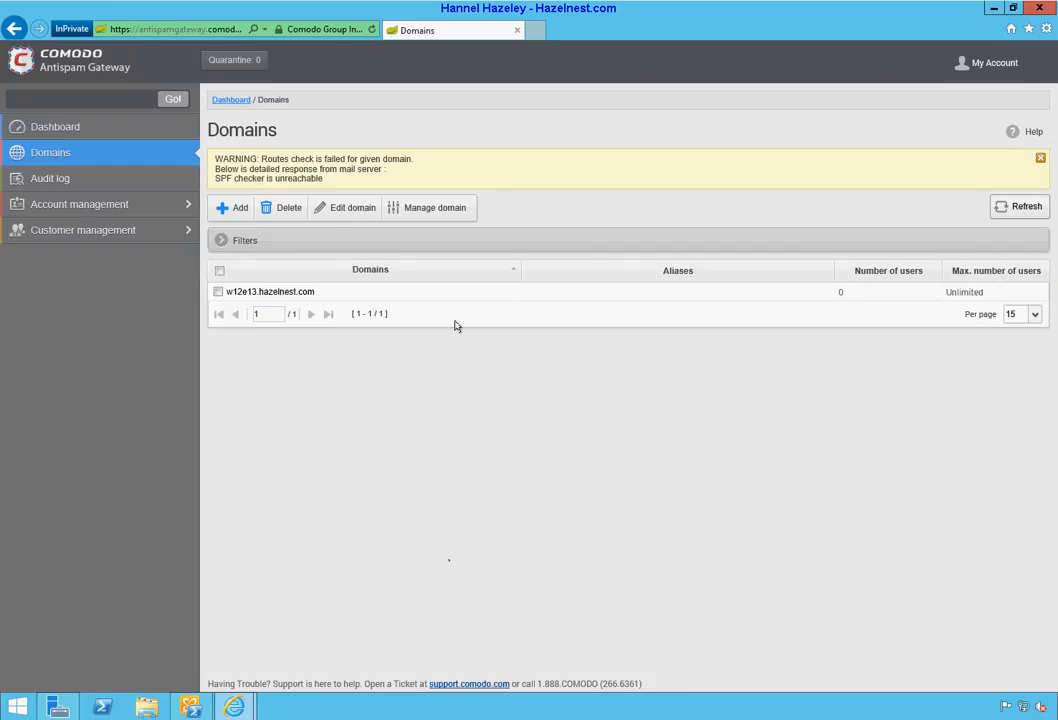
Step: In a new tab, go to the pasted forums.comodo.com address
left_click(537, 33)
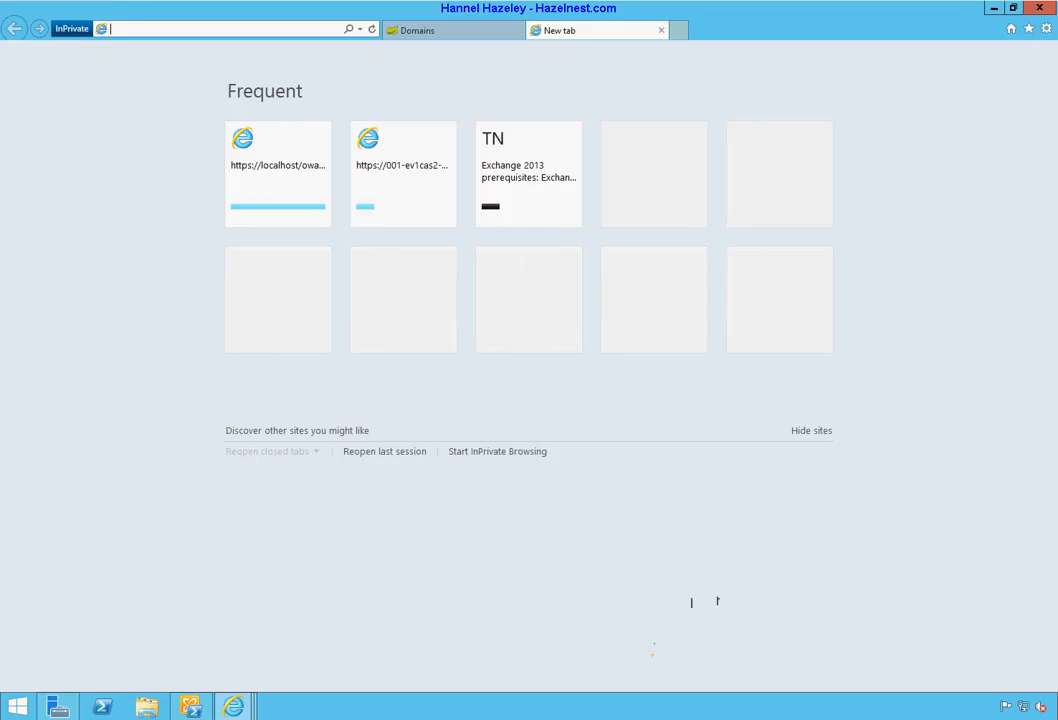
right_click(149, 31)
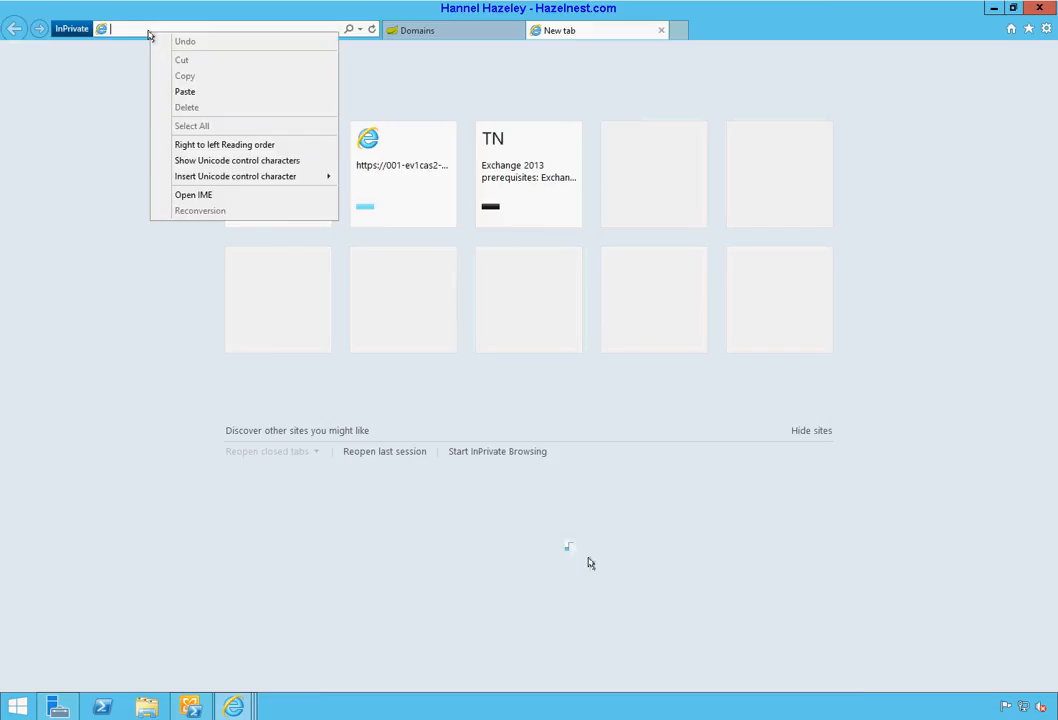
left_click(184, 93)
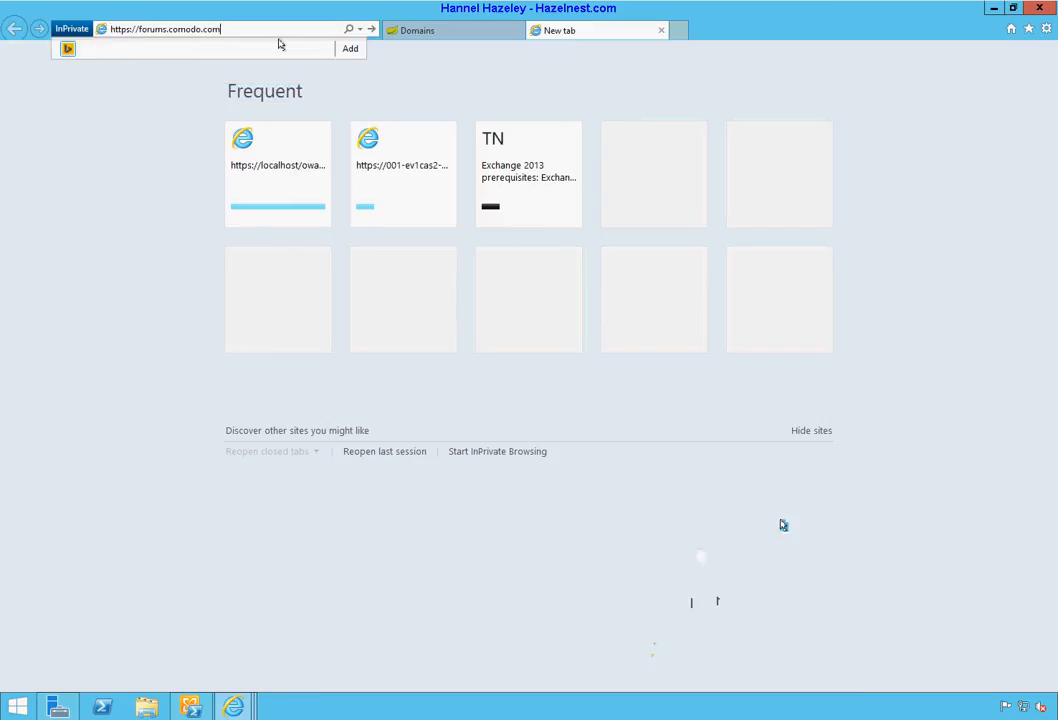
left_click(370, 29)
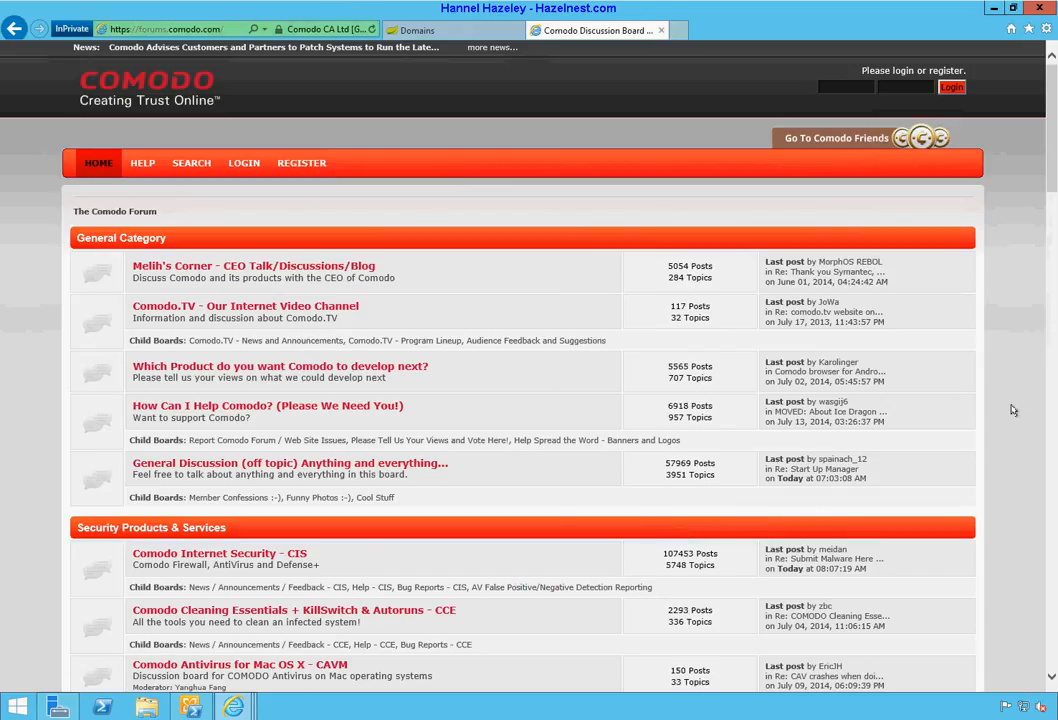
Step: Scroll to Business / Enterprise Security Products & Services and open the Comodo AntiSpam Gateway - Hosted Anti Spam Service board
scroll(1026, 409, "down", 7)
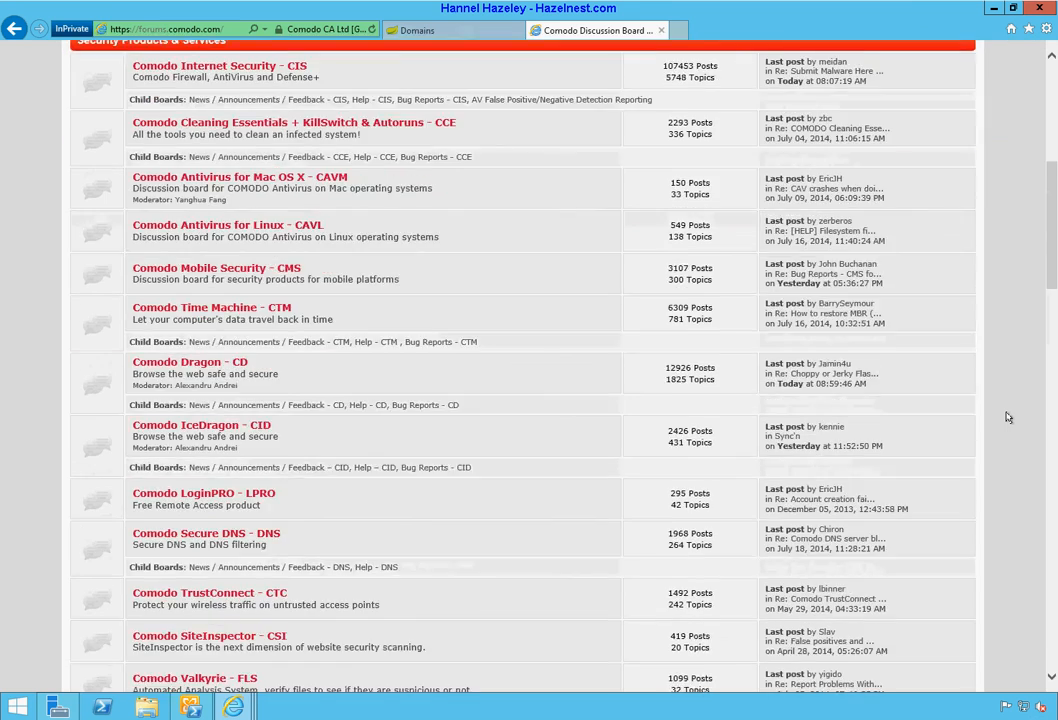
scroll(1008, 418, "down", 6)
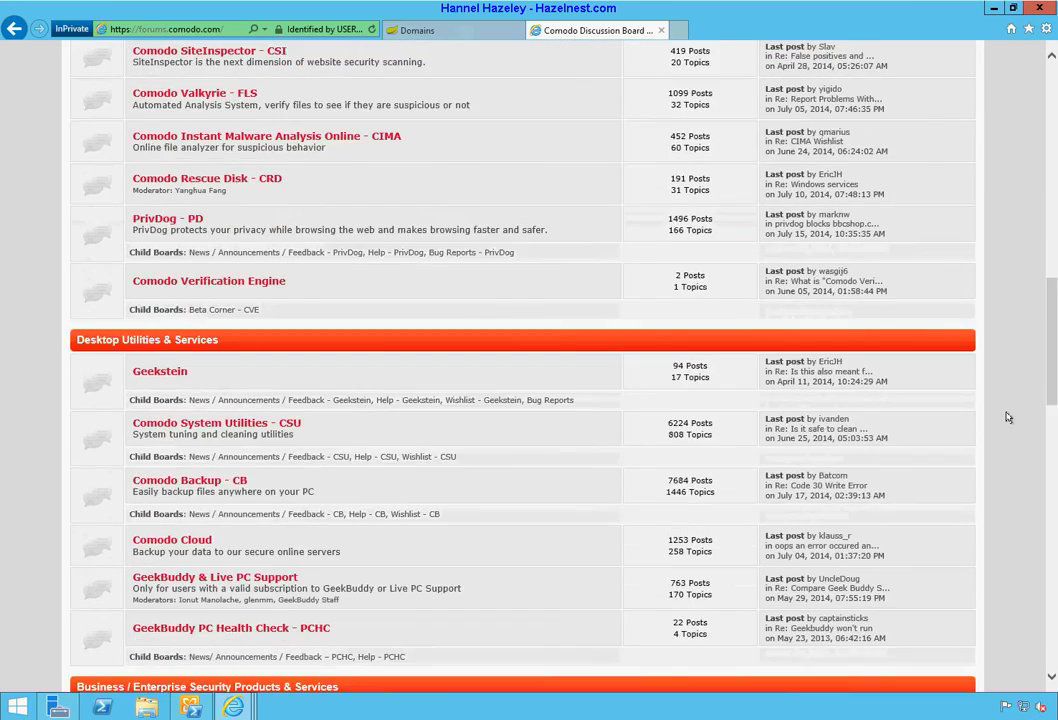
scroll(1008, 418, "down", 3)
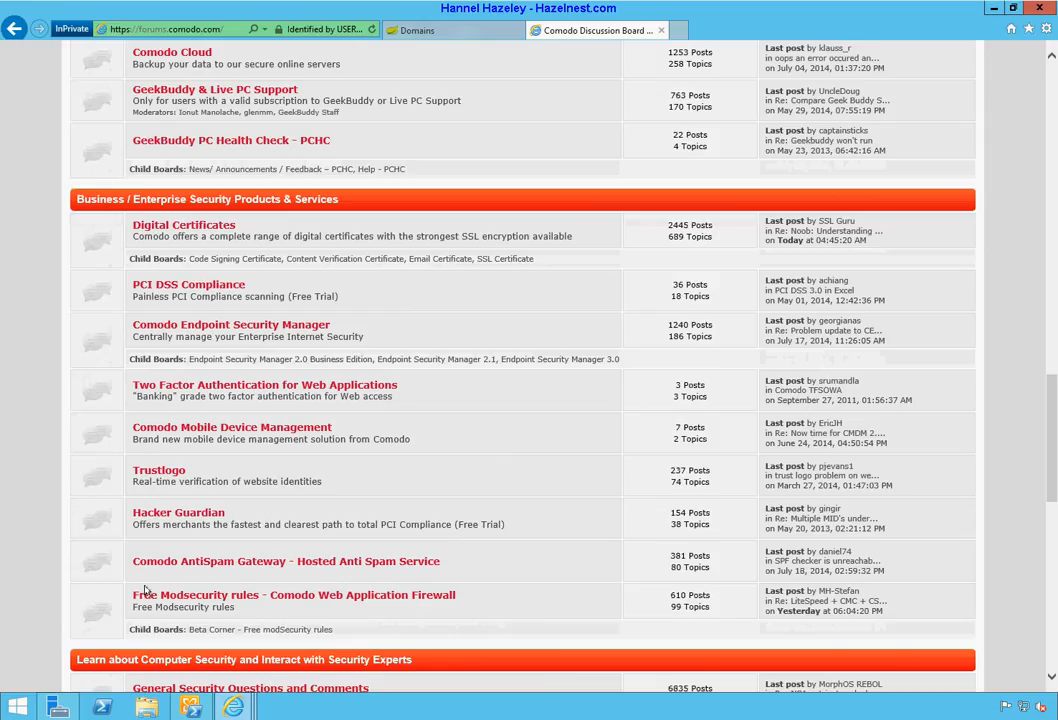
left_click(275, 565)
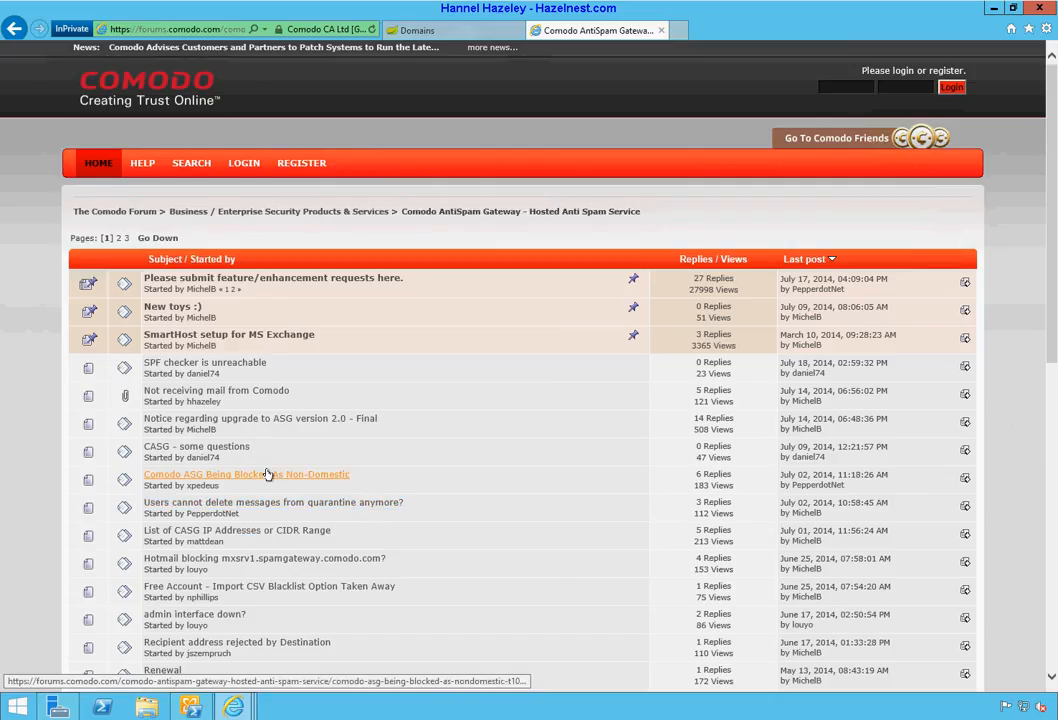
left_click(241, 338)
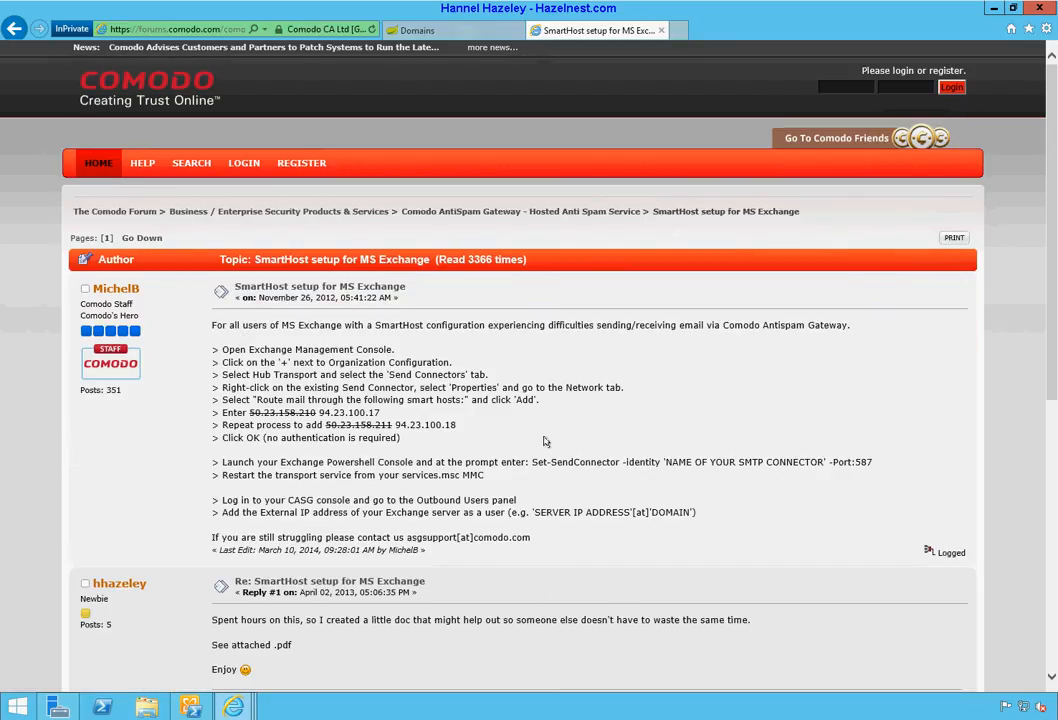
scroll(545, 441, "down", 3)
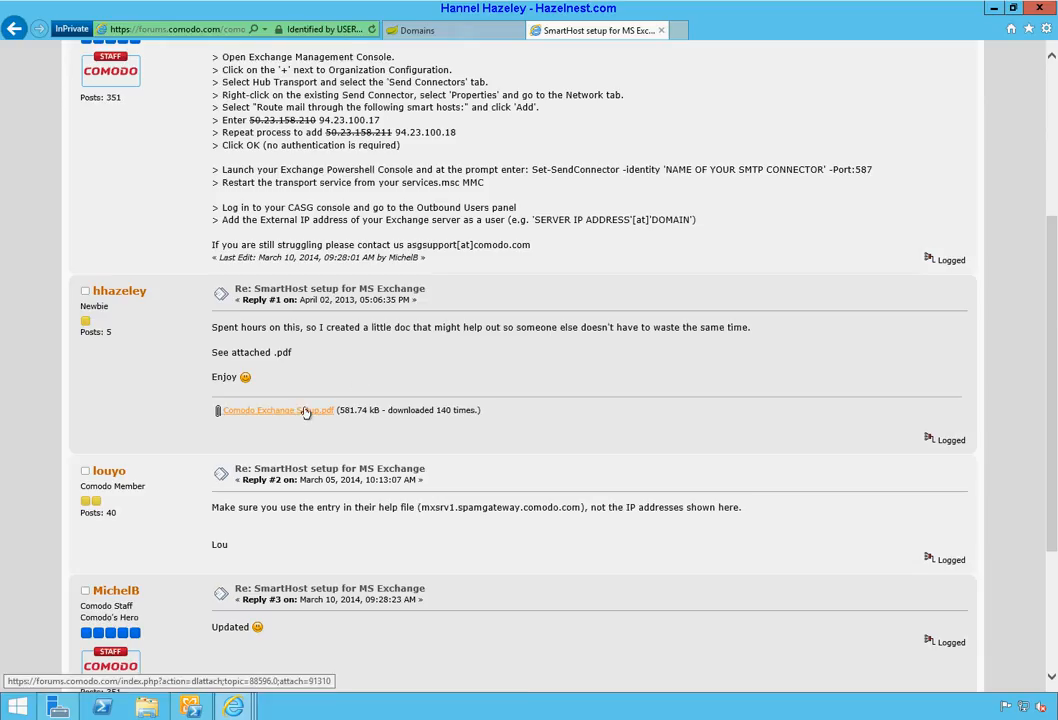
scroll(427, 539, "down", 3)
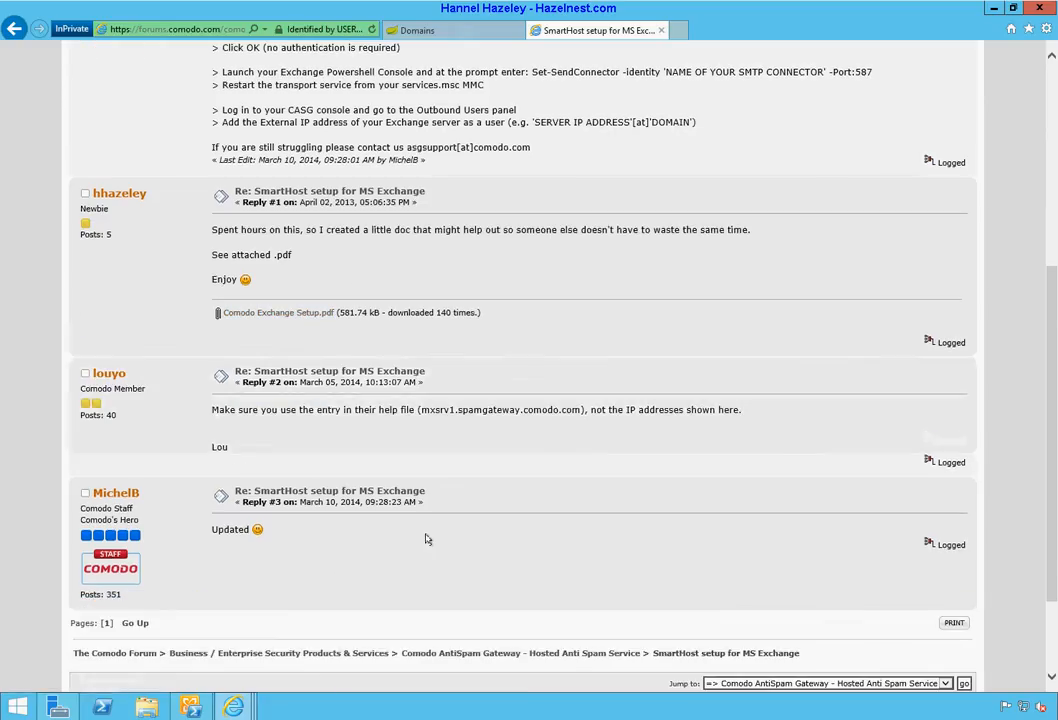
scroll(427, 539, "up", 3)
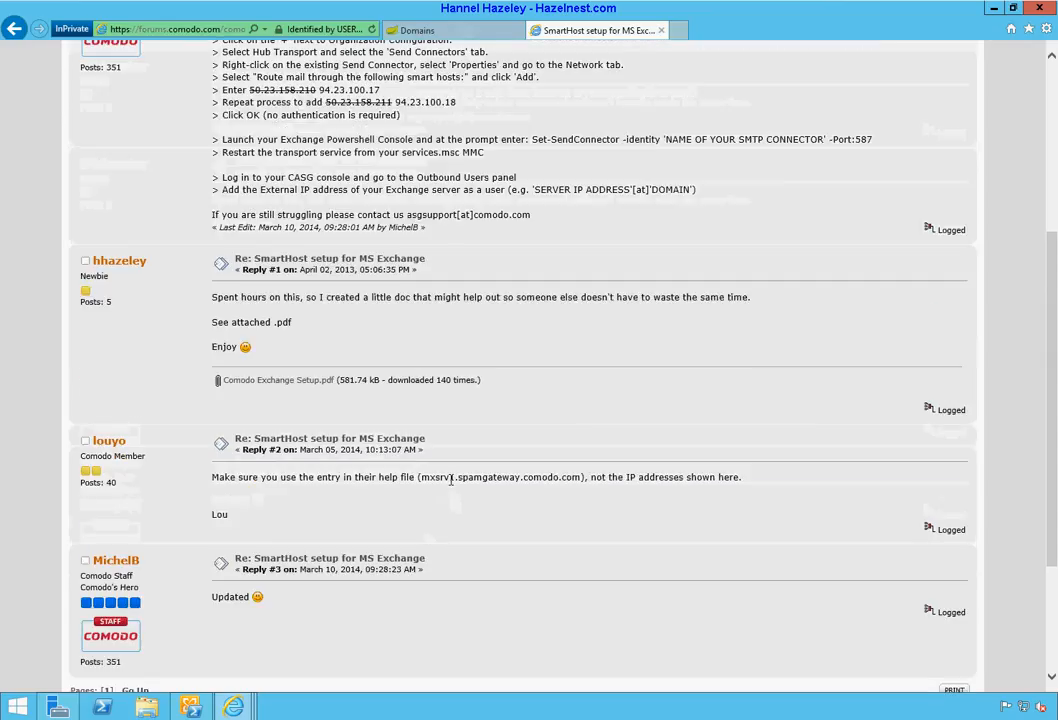
left_click_drag(421, 477, 560, 477)
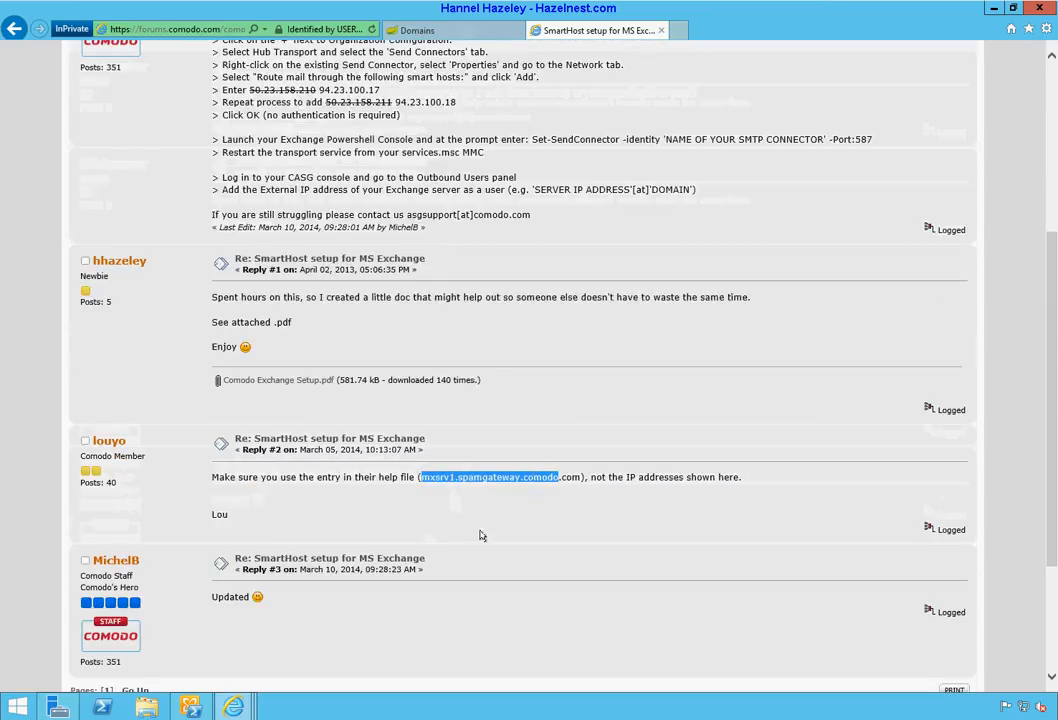
scroll(481, 535, "up", 1)
scroll(480, 536, "up", 3)
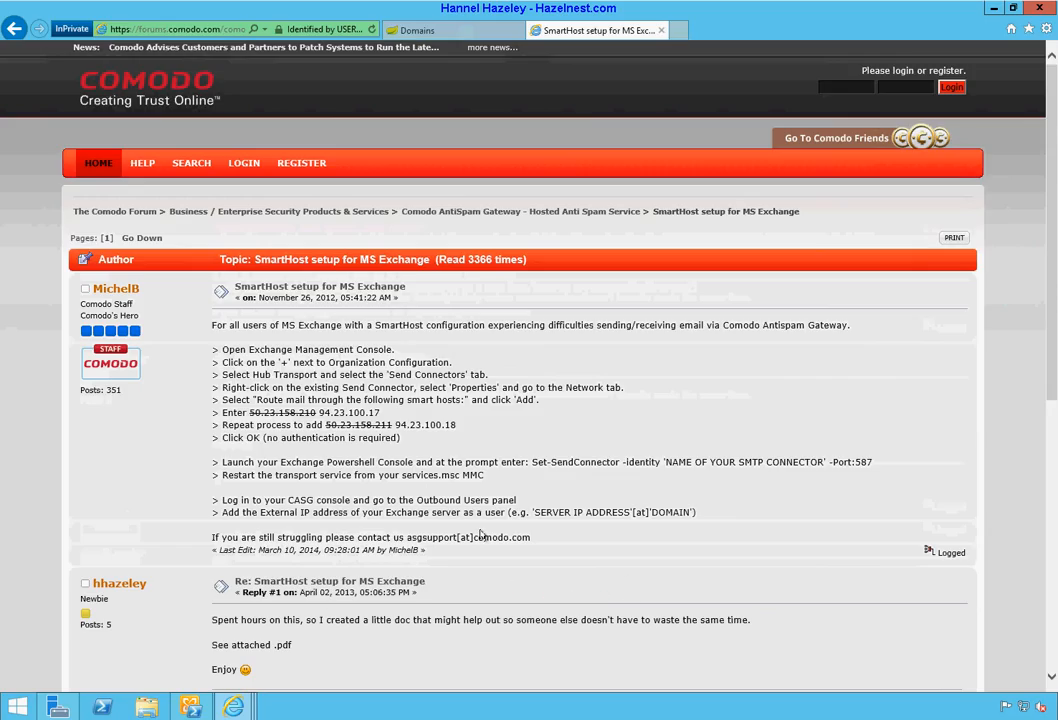
left_click(15, 28)
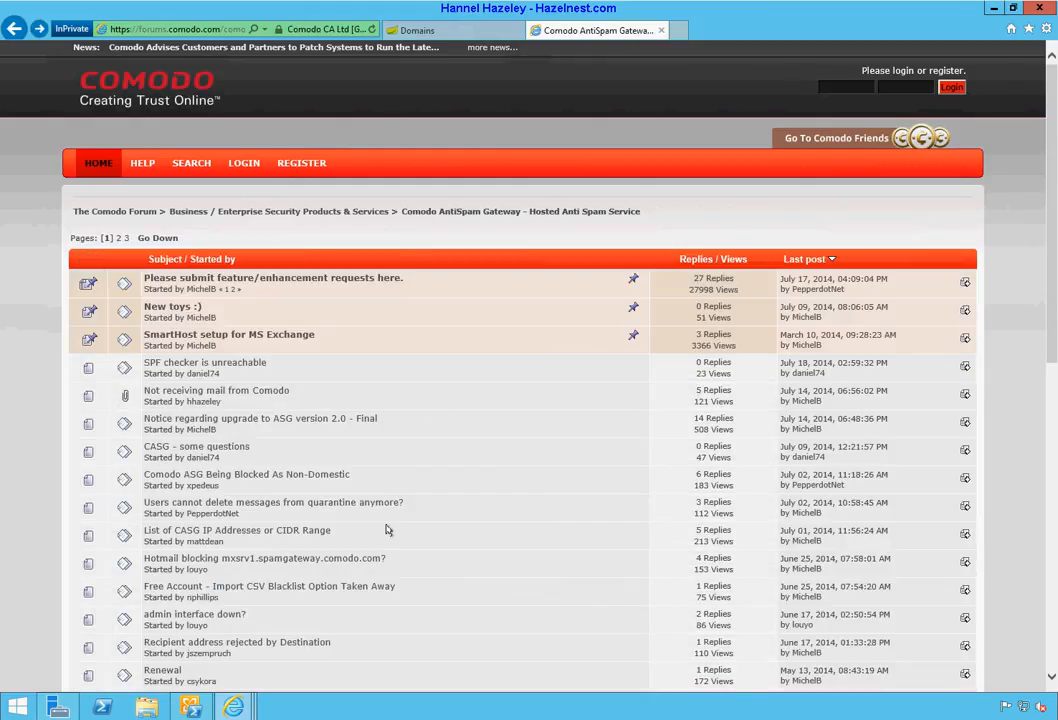
Step: Open the List of CASG IP Addresses or CIDR Range topic and scroll to the staff reply
left_click(175, 534)
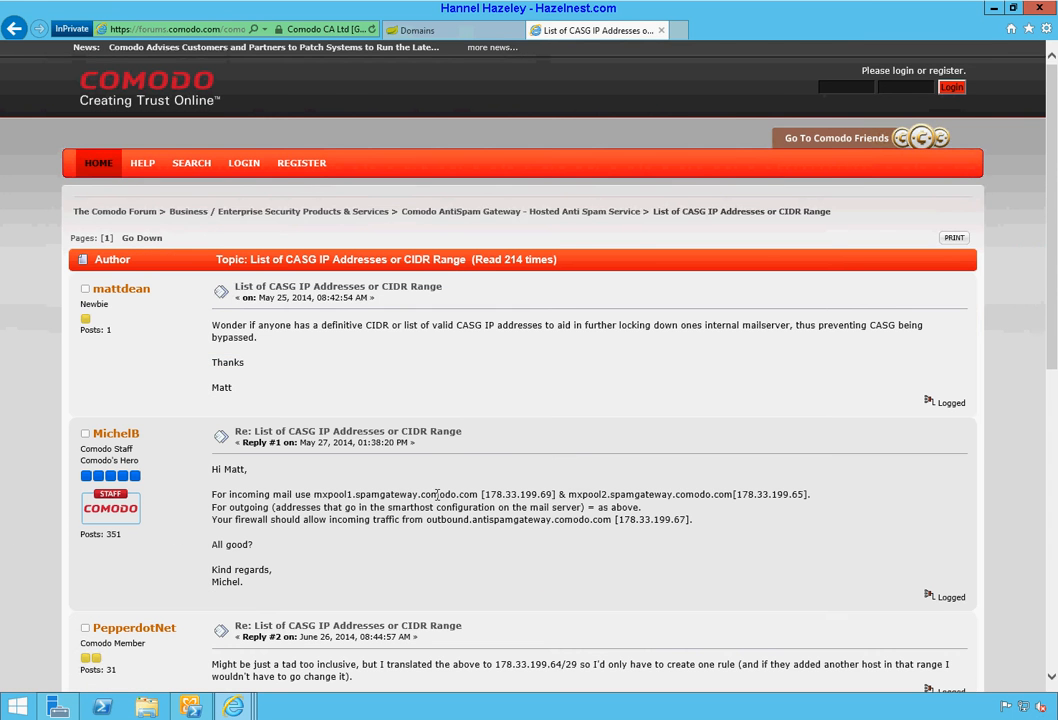
scroll(437, 495, "down", 5)
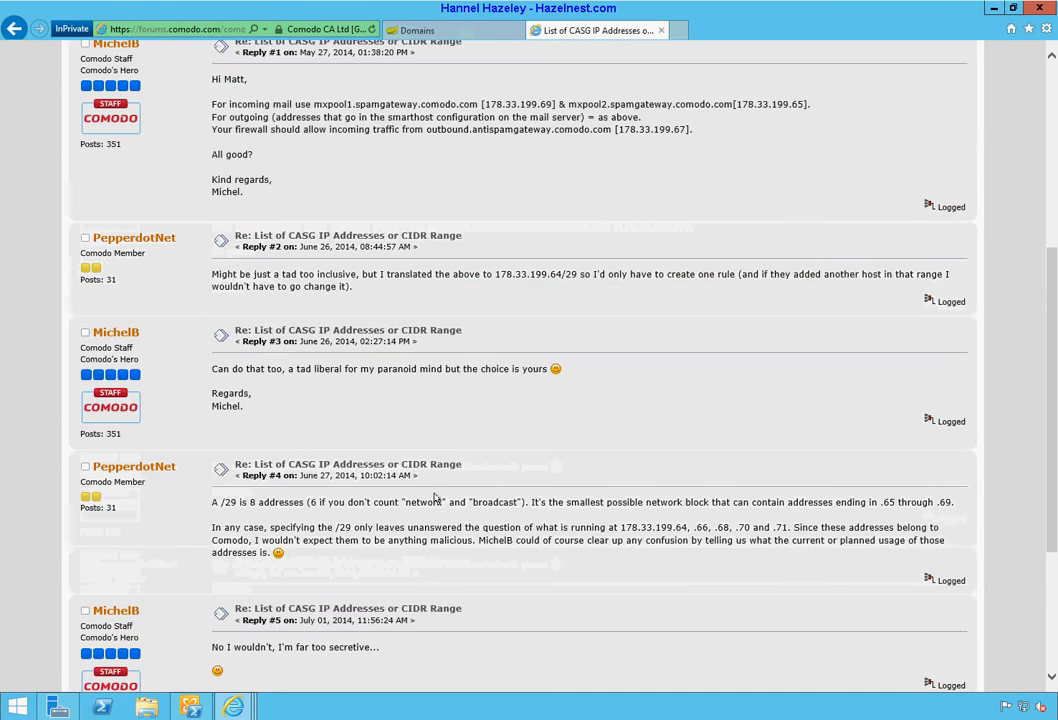
scroll(434, 497, "down", 2)
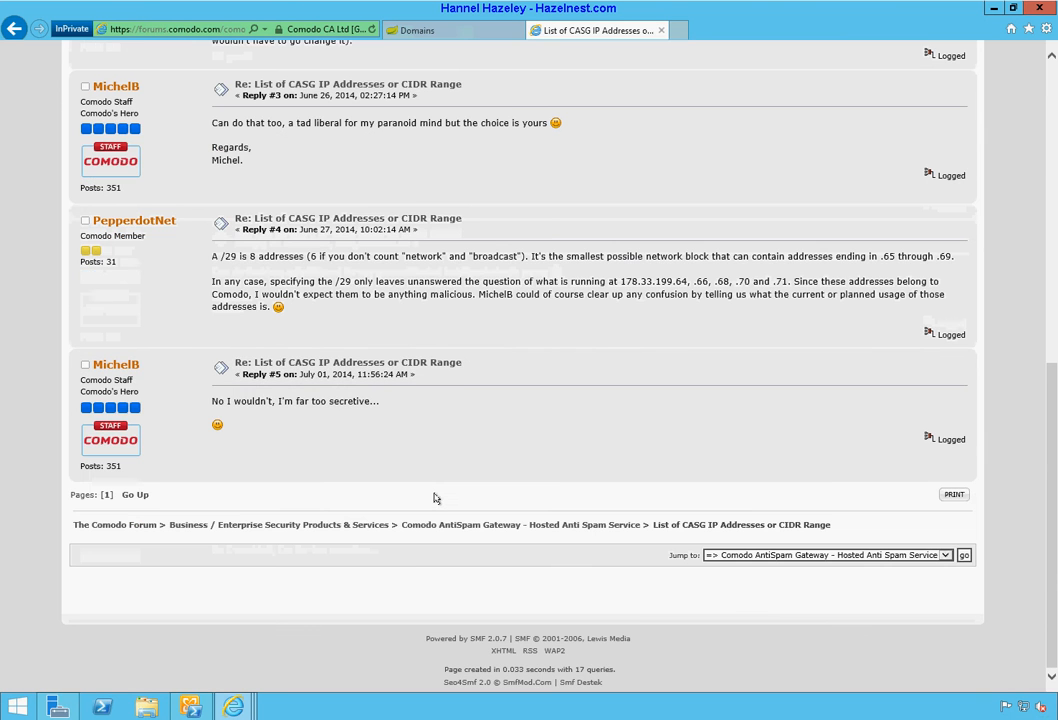
scroll(434, 497, "up", 7)
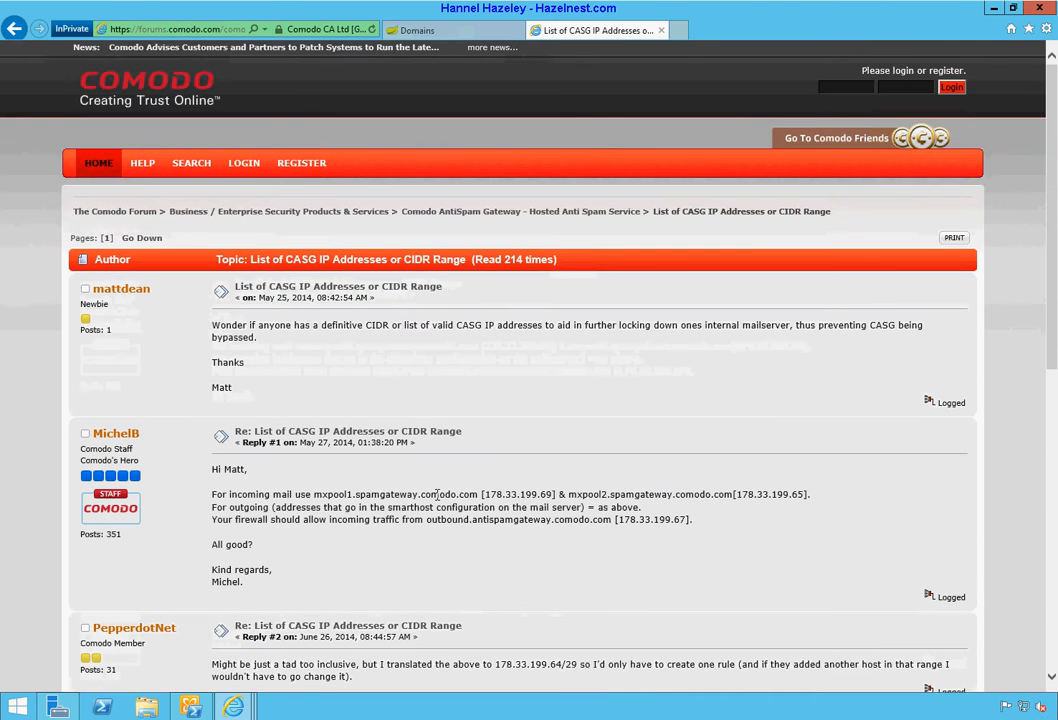
scroll(437, 495, "down", 3)
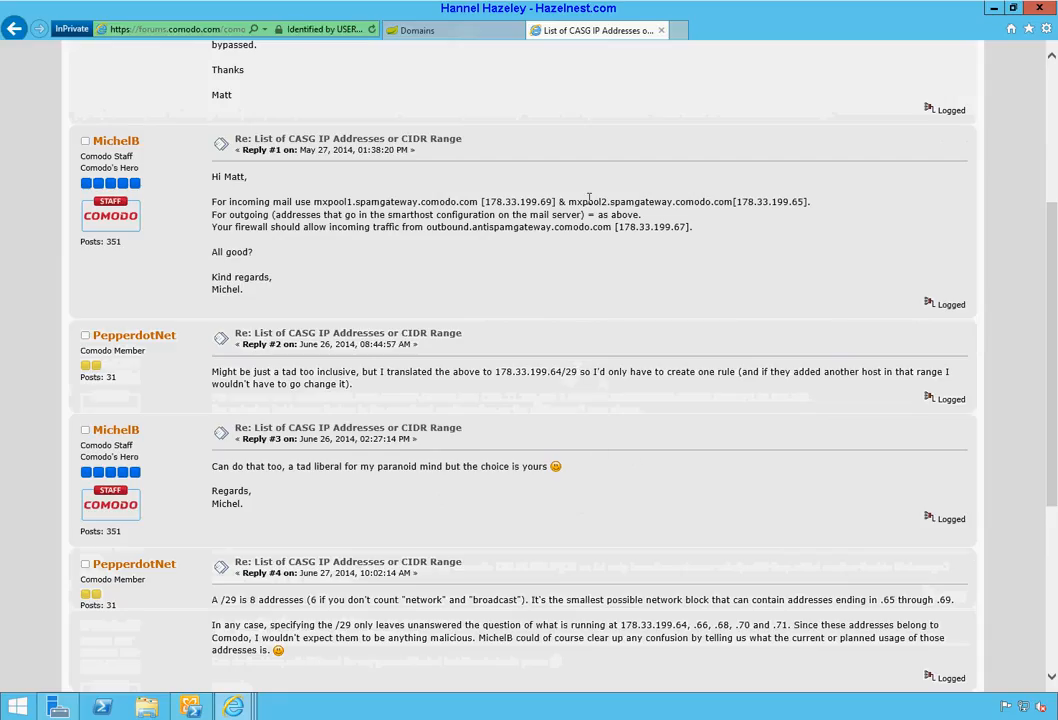
Step: Copy the mxpool1.spamgateway.comodo.com host name from the staff reply
left_click_drag(767, 202, 594, 209)
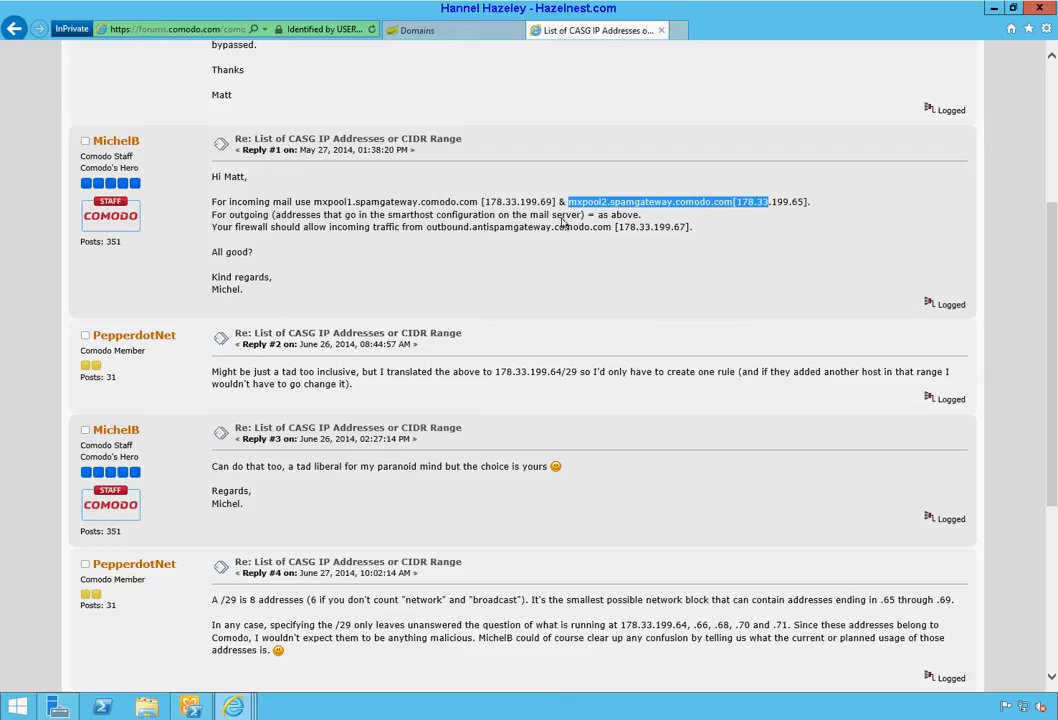
left_click(476, 203)
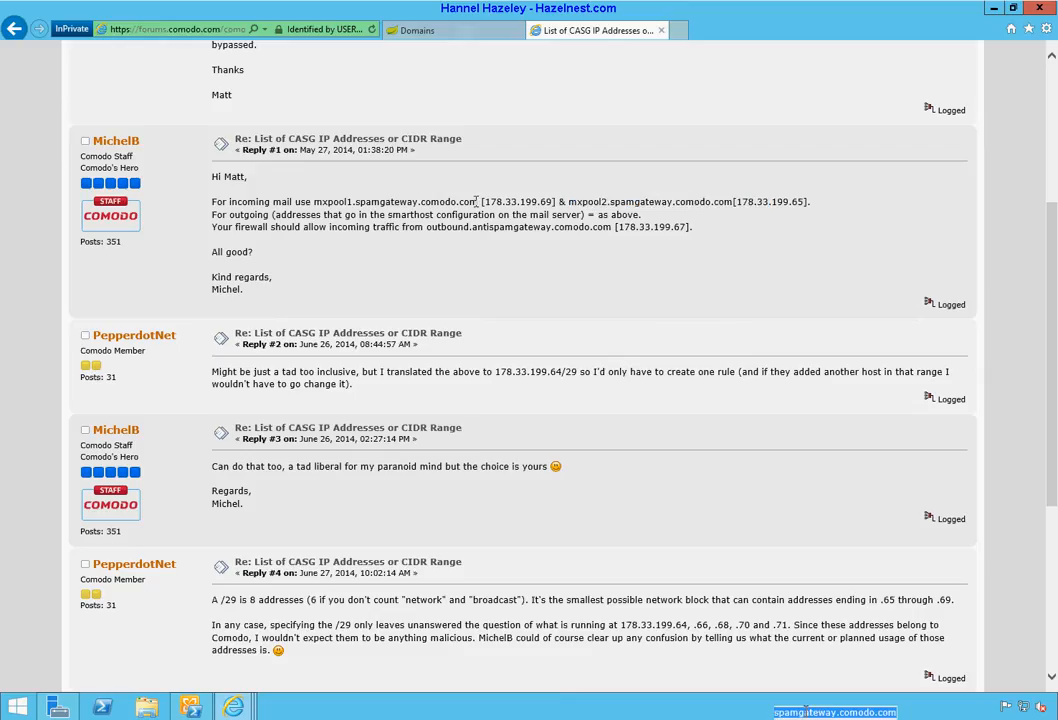
left_click_drag(476, 203, 321, 205)
right_click(321, 205)
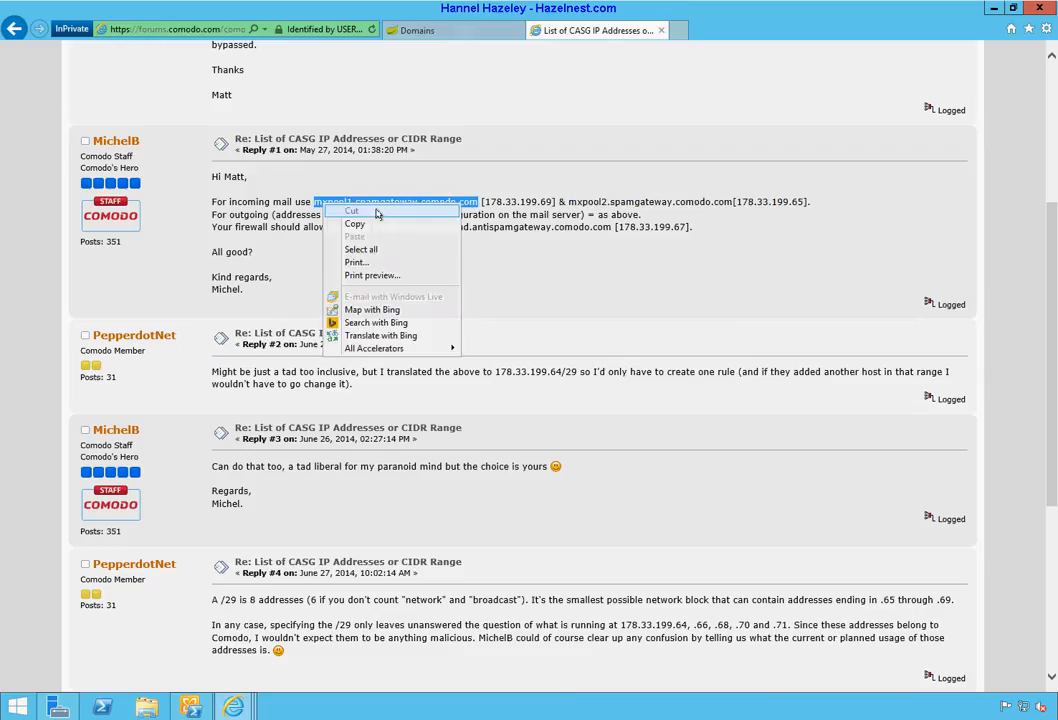
left_click(354, 224)
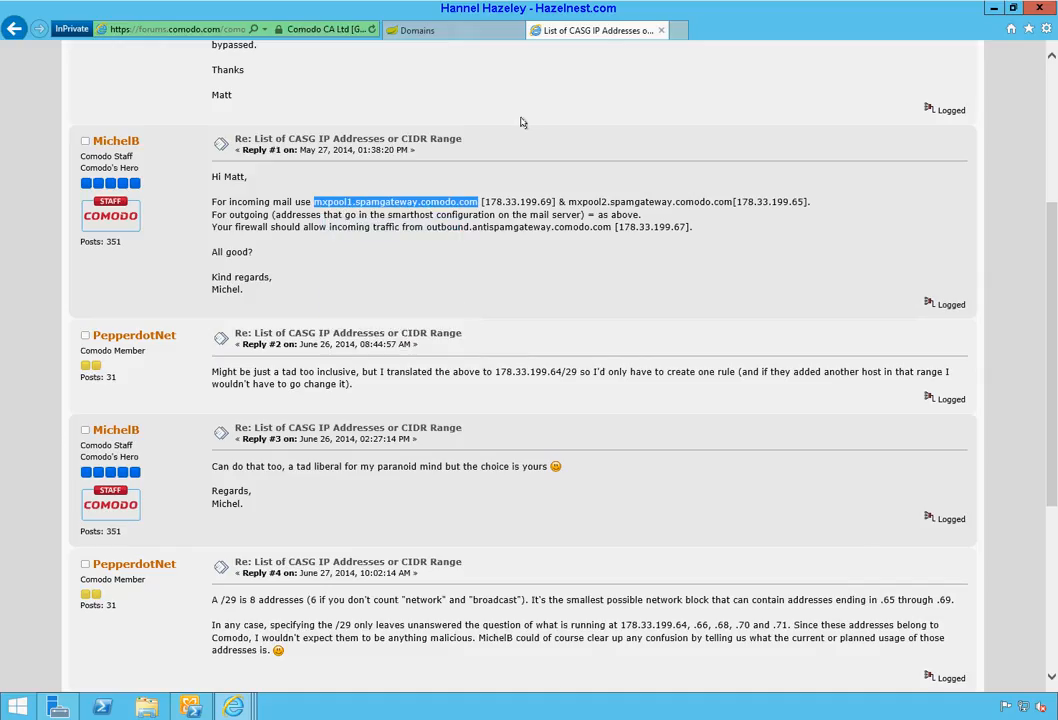
left_click(415, 30)
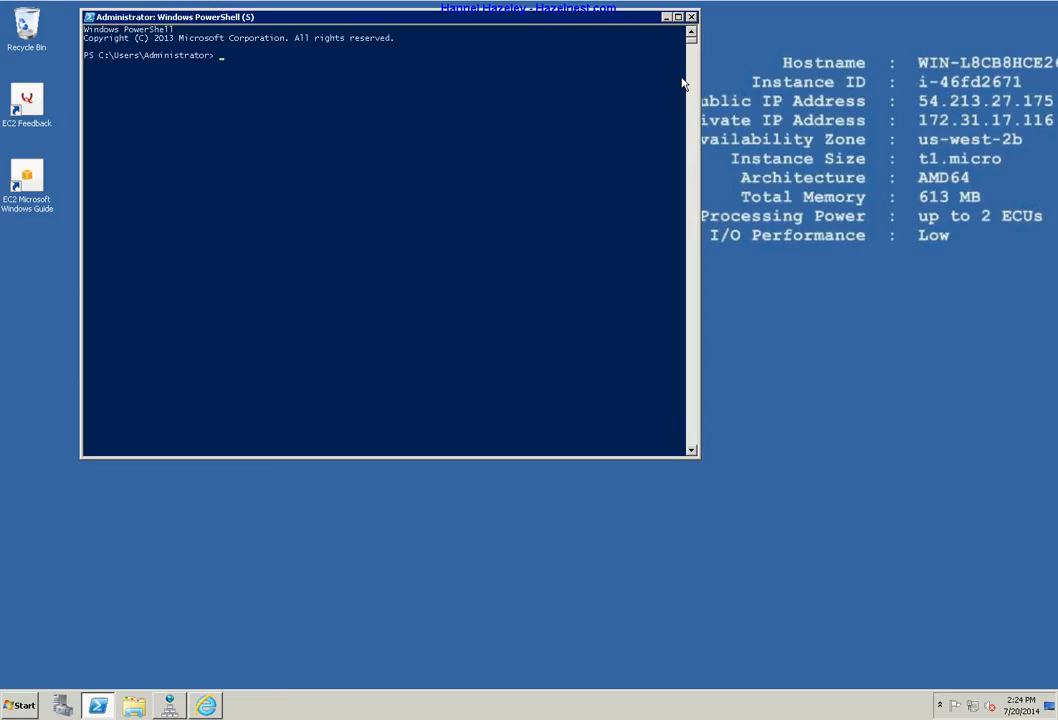
Step: Delete the old Domind.test.com MX record from the w12e13.hazelnest.com zone
left_click(173, 708)
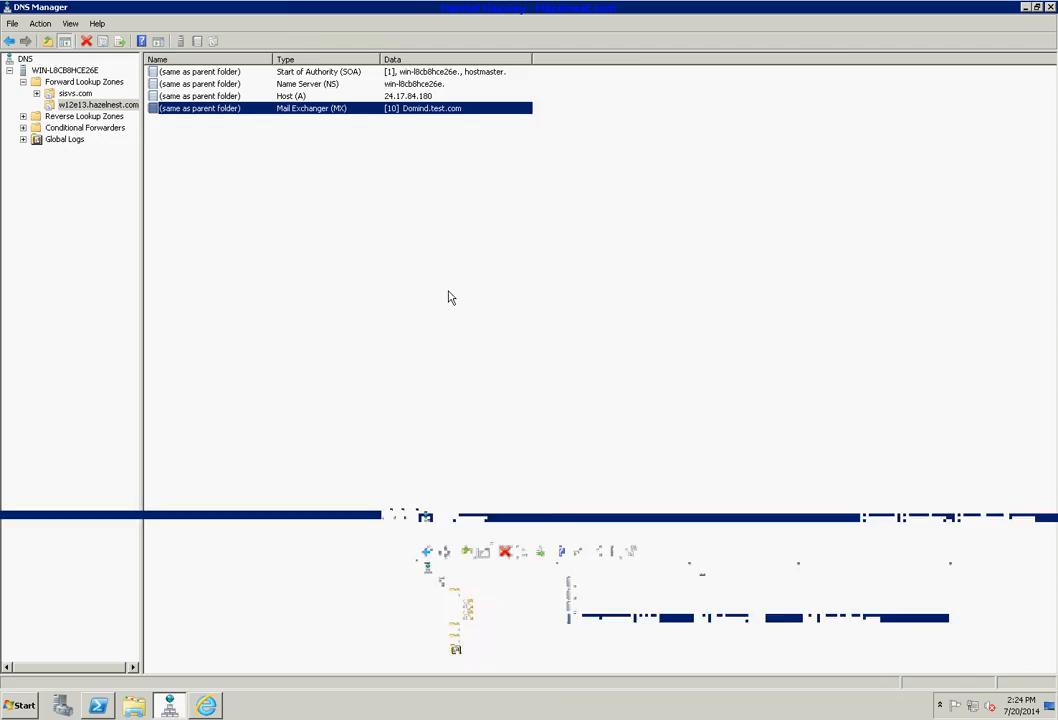
left_click(108, 105)
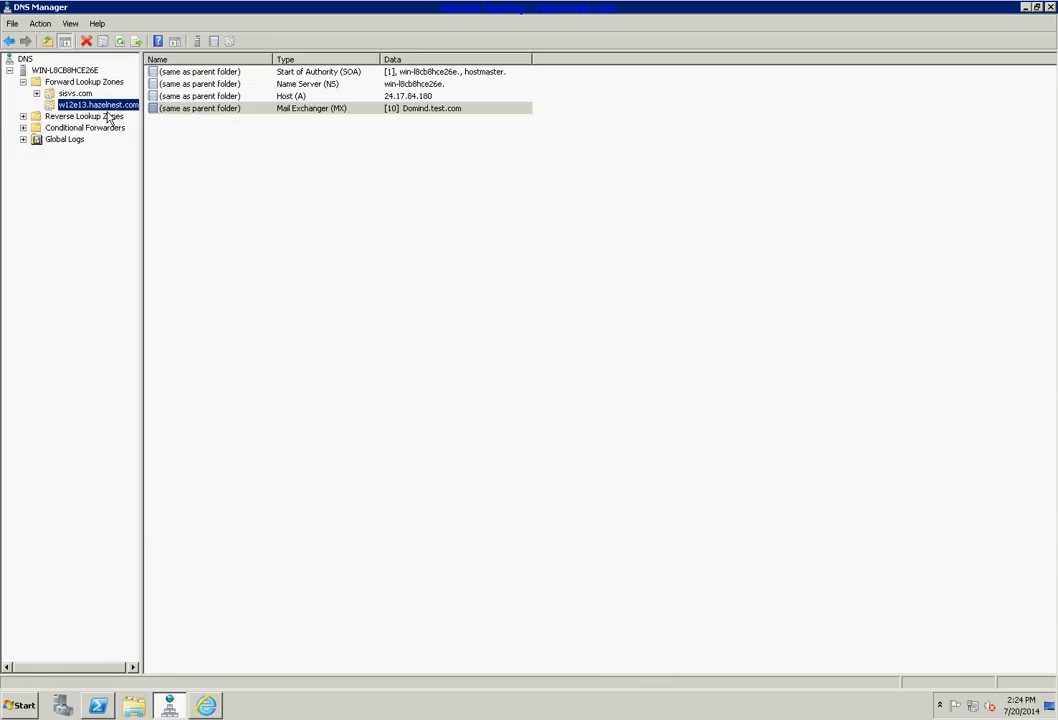
right_click(252, 110)
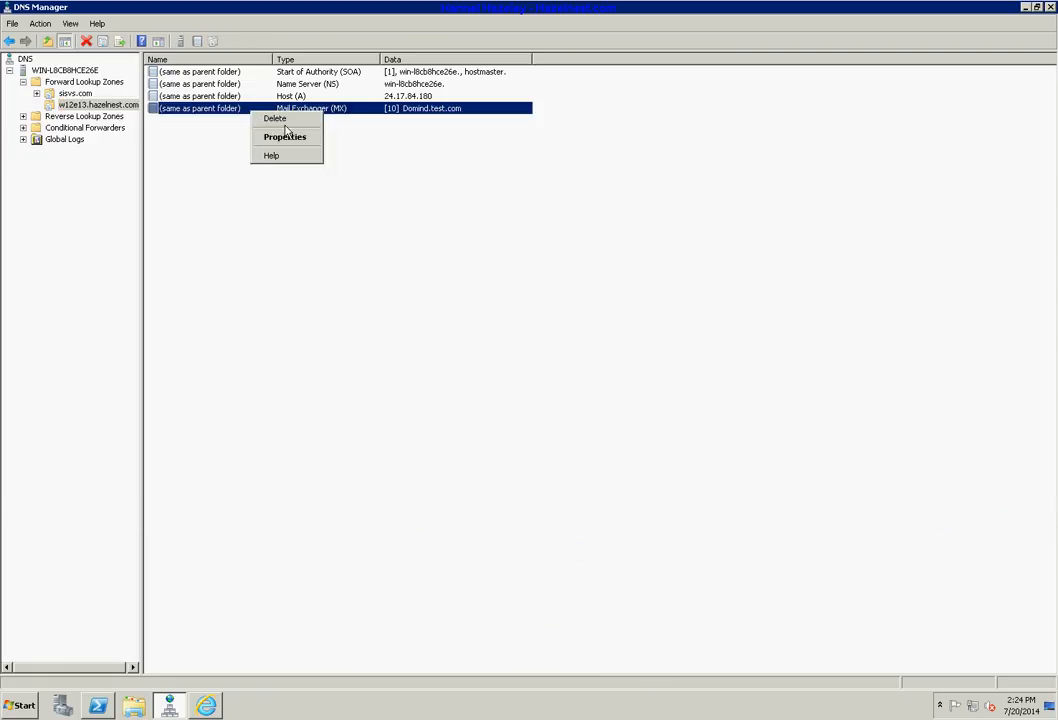
left_click(282, 117)
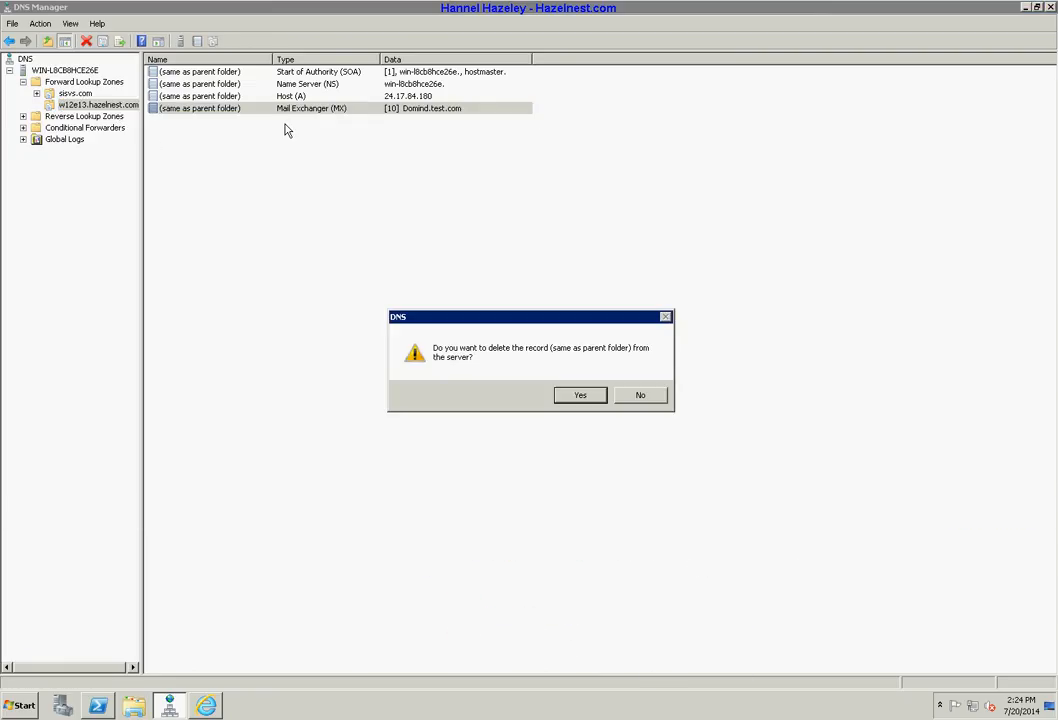
left_click(584, 396)
Step: Create a priority-10 Mail Exchanger (MX) record pointing to mxpool1.spamgateway.comodo.com
right_click(228, 349)
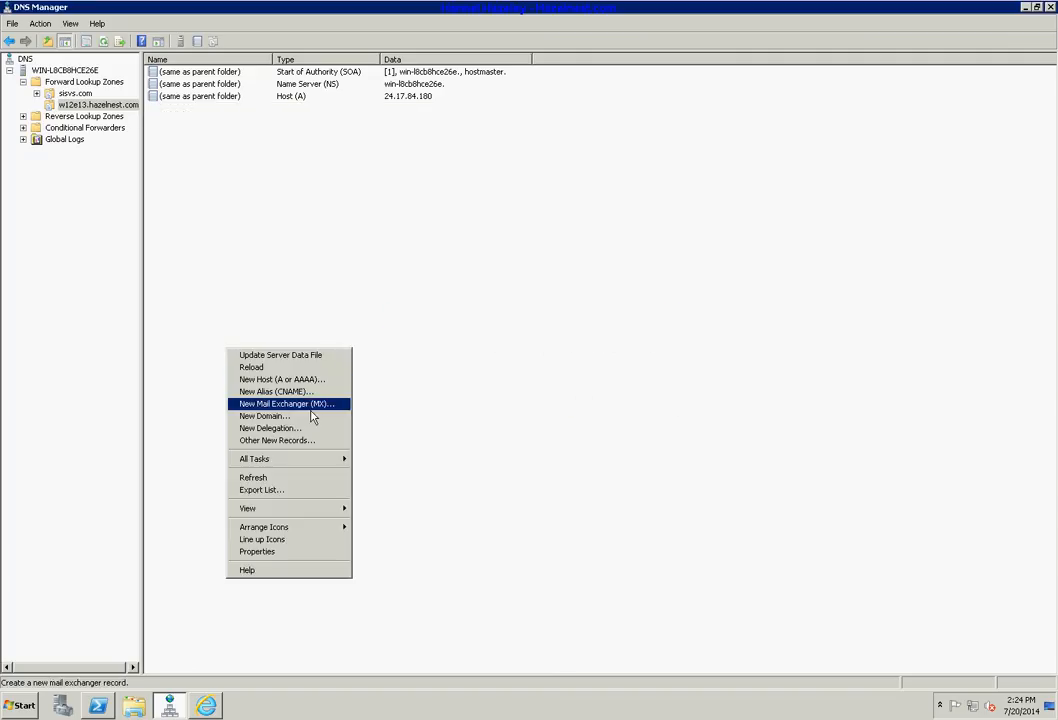
mouse_move(292, 464)
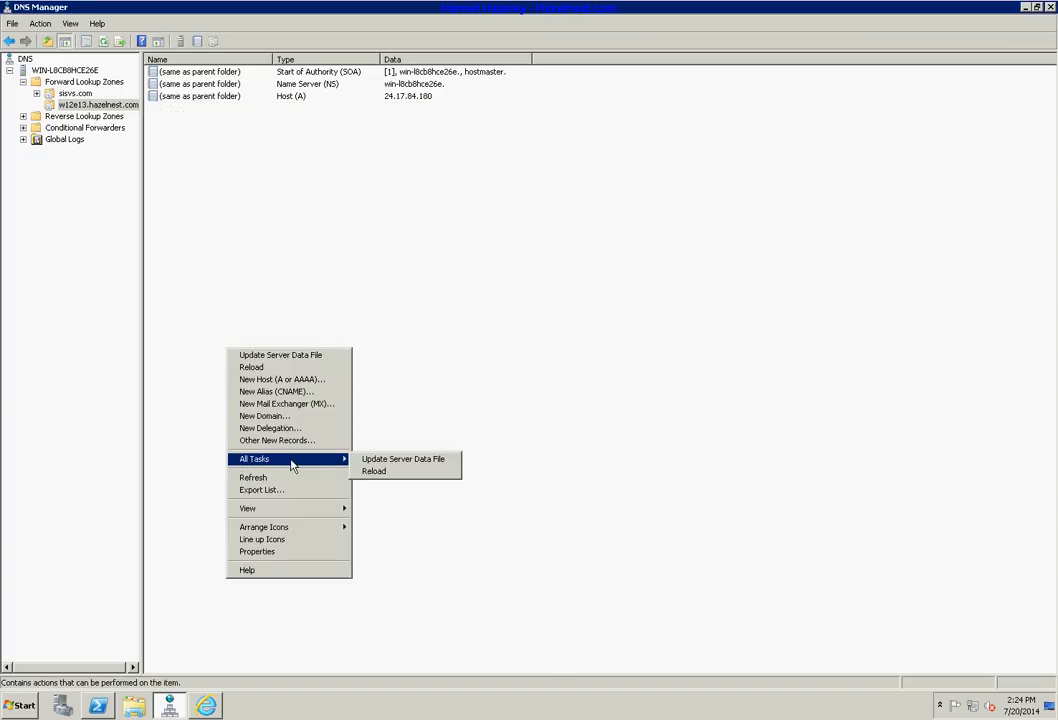
left_click(296, 444)
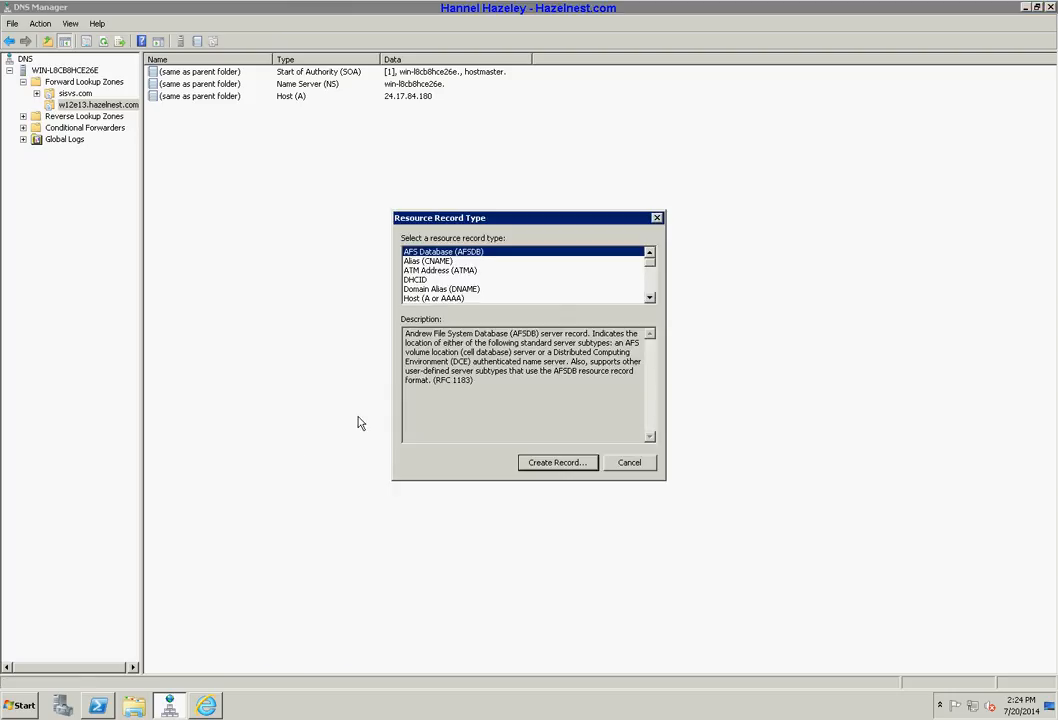
mouse_move(647, 268)
left_mouse_down()
mouse_move(649, 284)
mouse_move(649, 272)
left_mouse_up()
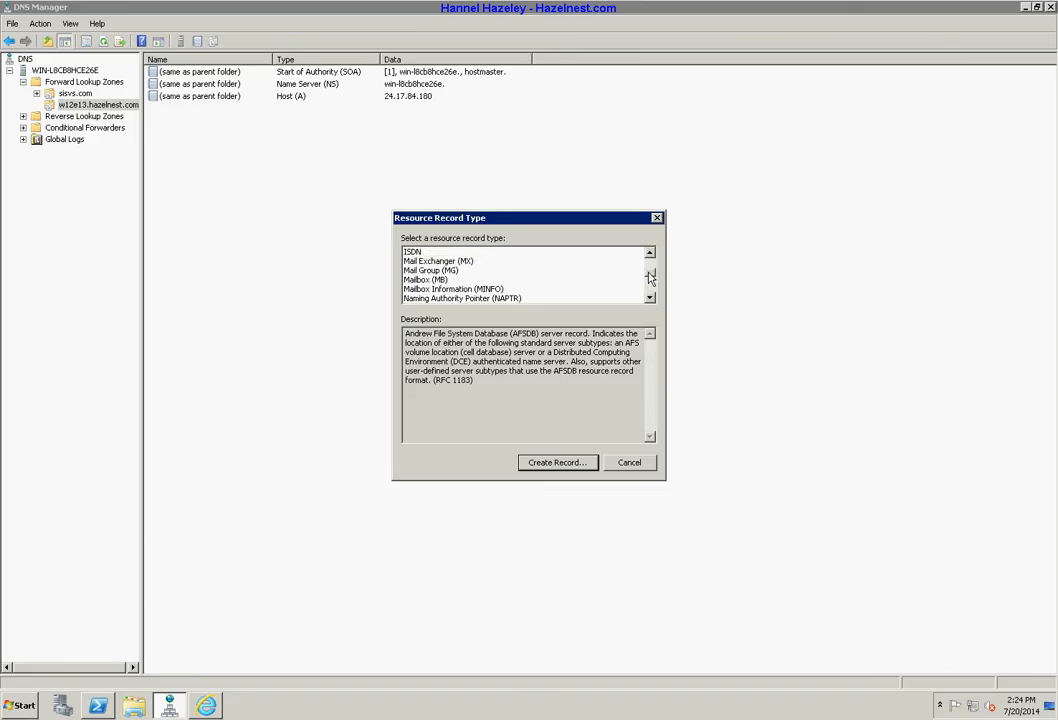
left_click(439, 262)
left_click(555, 463)
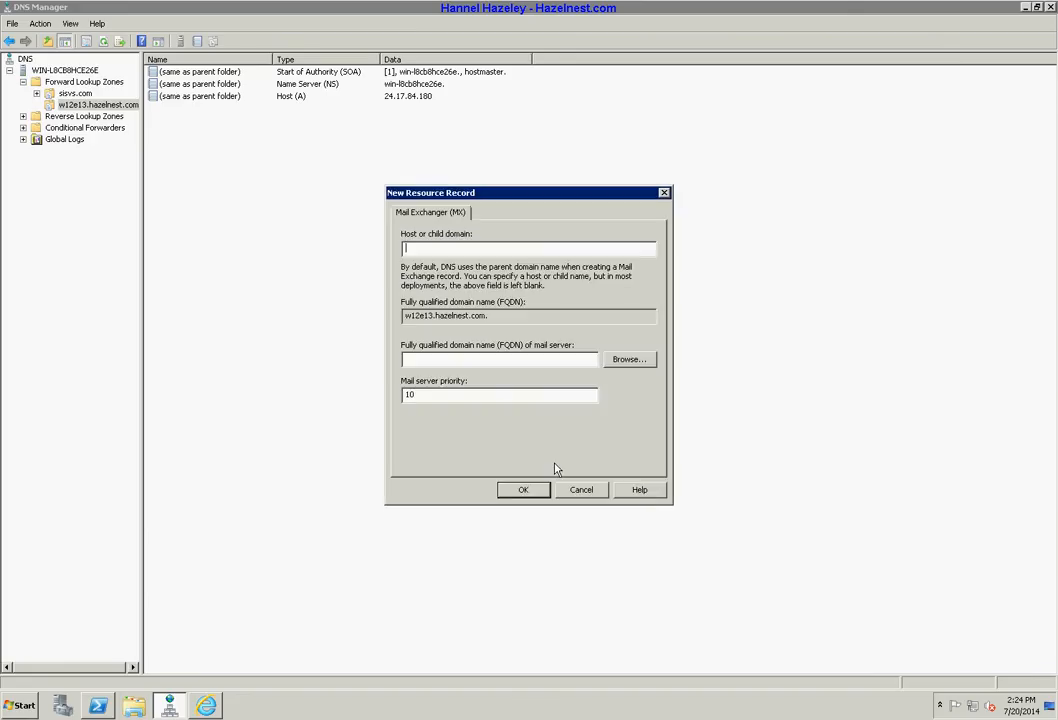
right_click(445, 358)
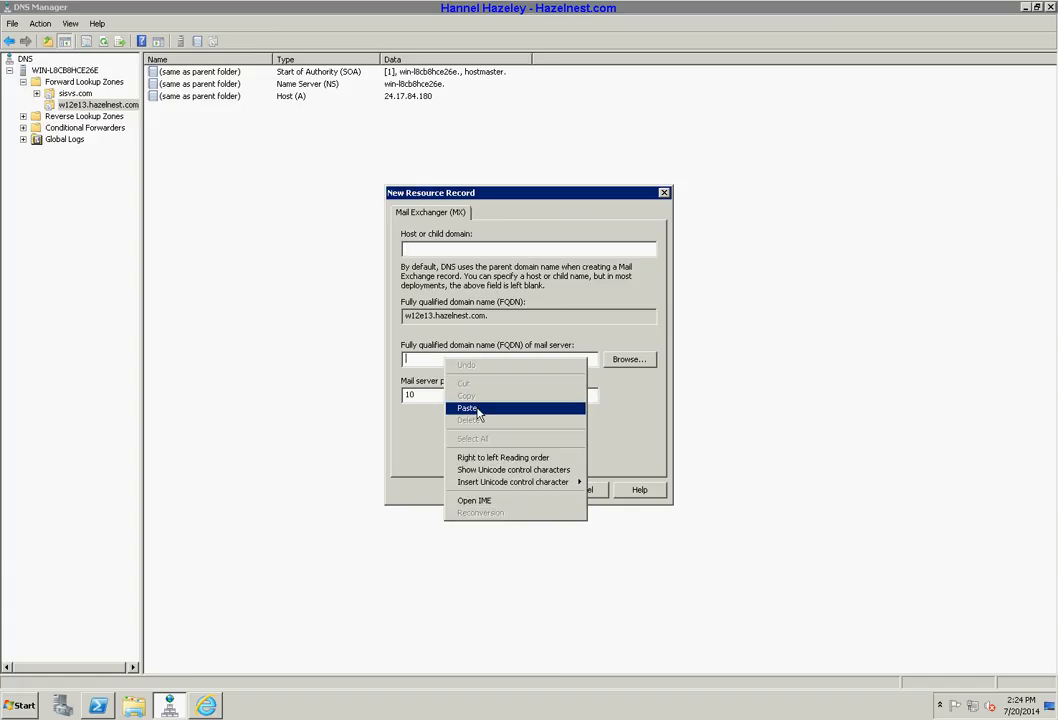
left_click(478, 410)
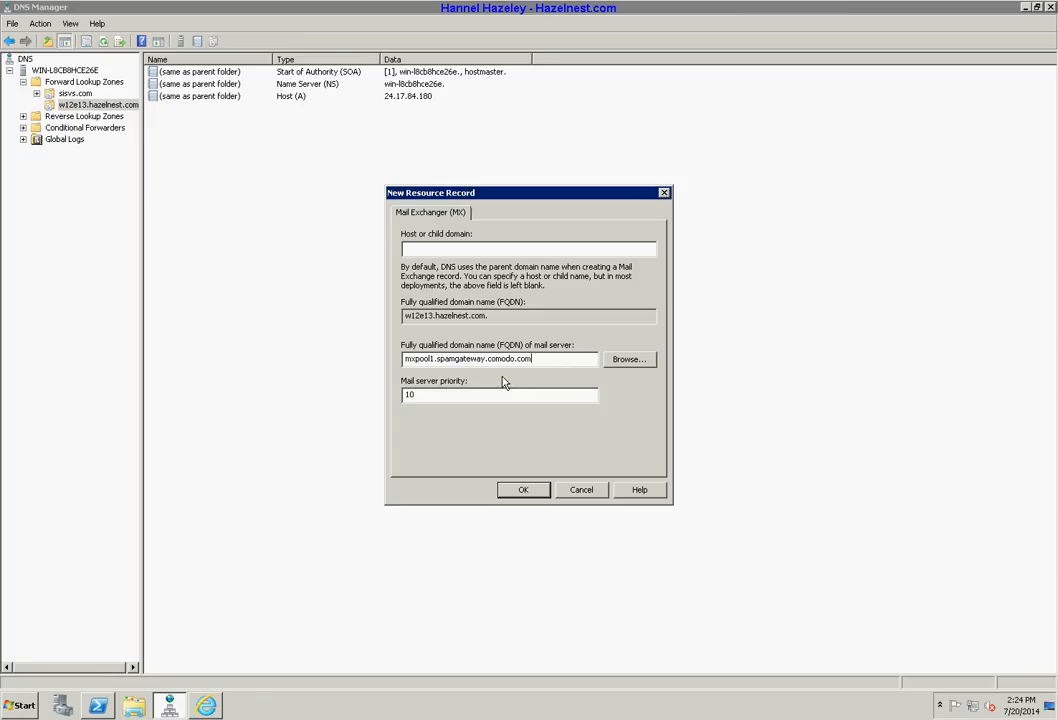
key("Return")
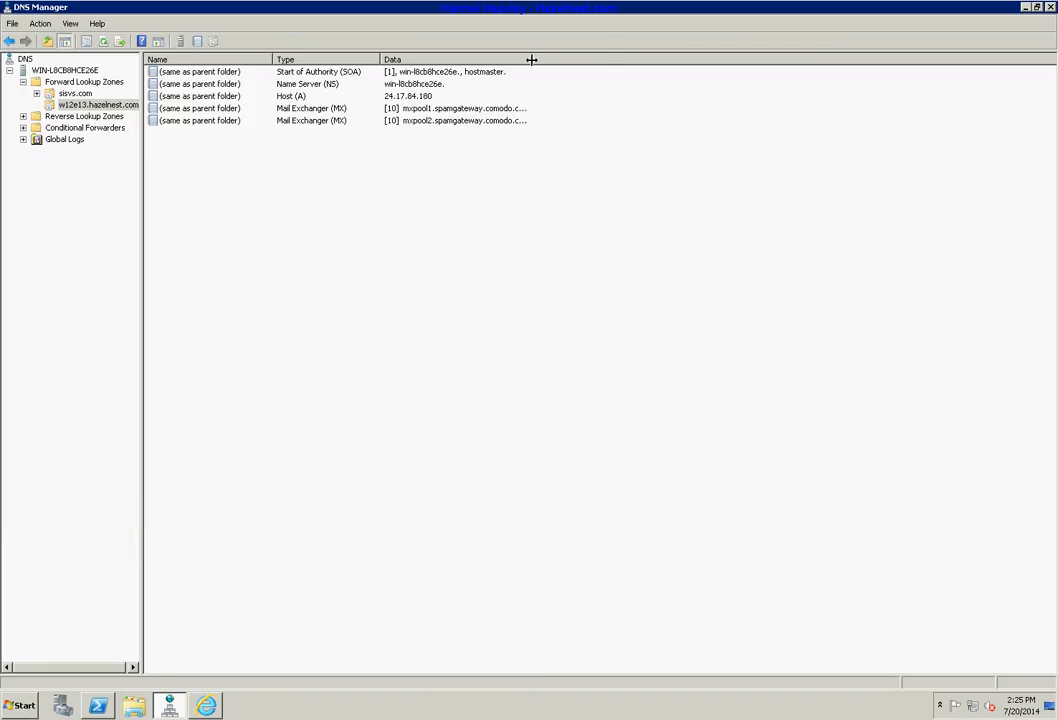
Step: Widen the Data column to show the full mxpool1 and mxpool2 host names, then reload the zone
left_click_drag(531, 59, 611, 57)
right_click(383, 247)
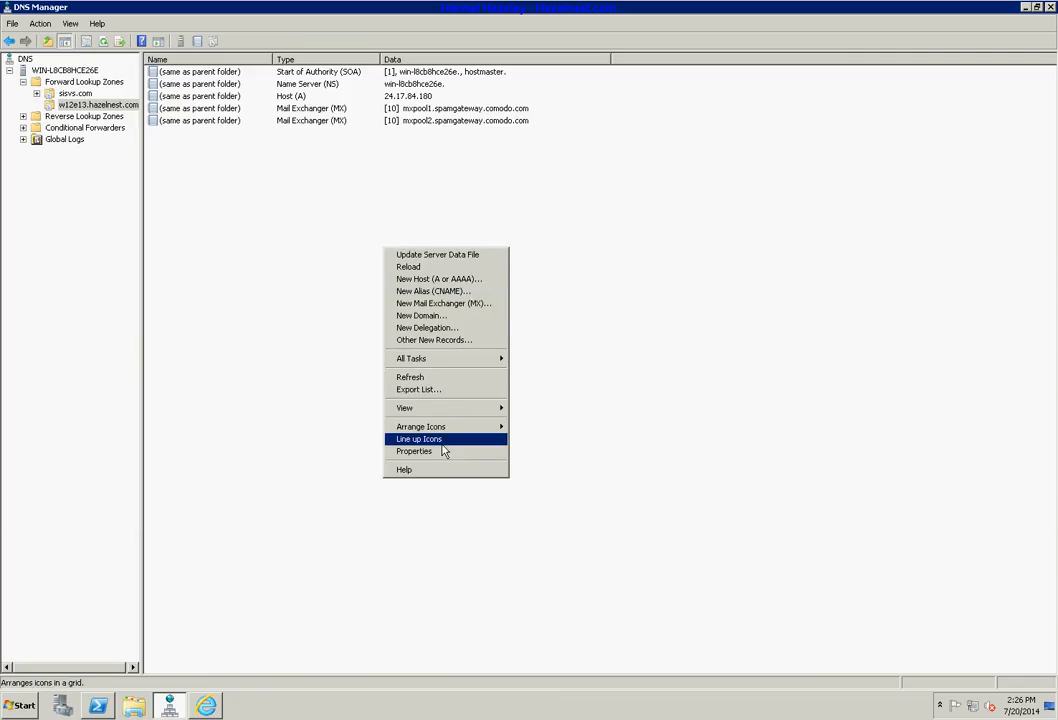
mouse_move(461, 358)
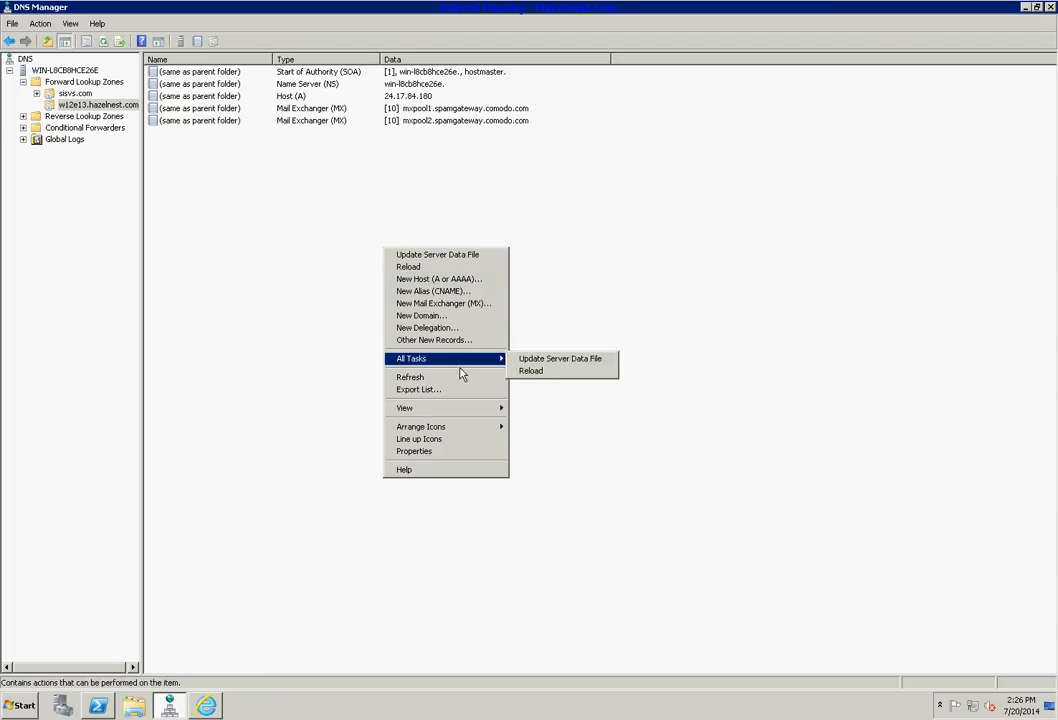
left_click(528, 373)
left_click(566, 396)
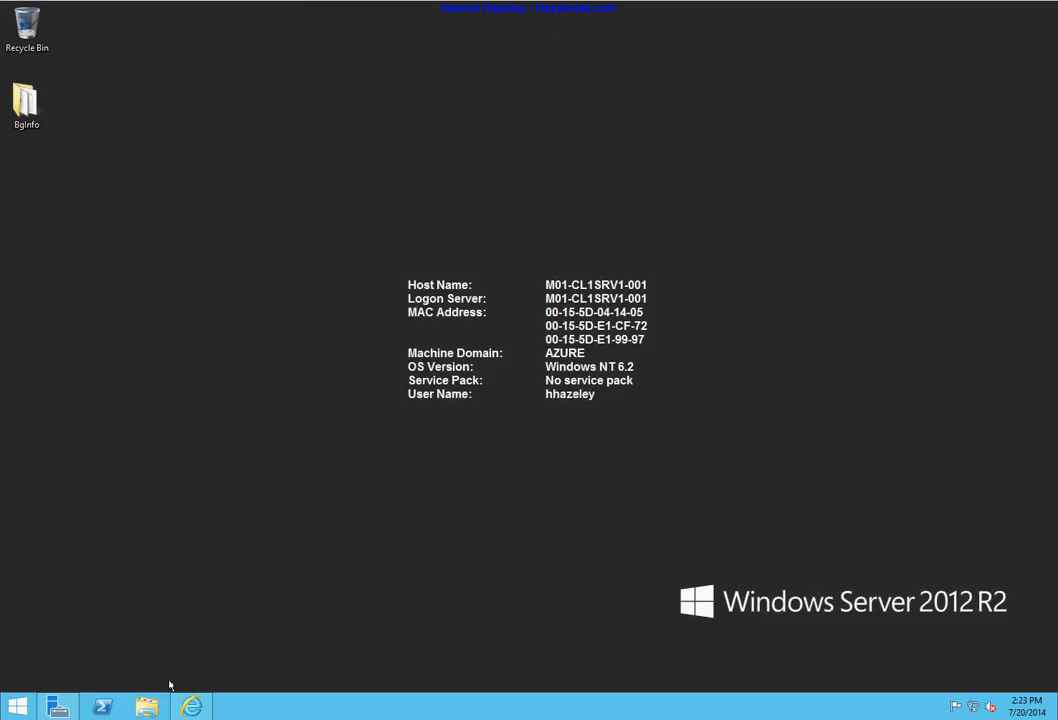
Step: Restore the browser and go to mxtoolbox.com in a new tab
left_click(191, 707)
left_click(191, 707)
left_click(191, 707)
left_click(502, 29)
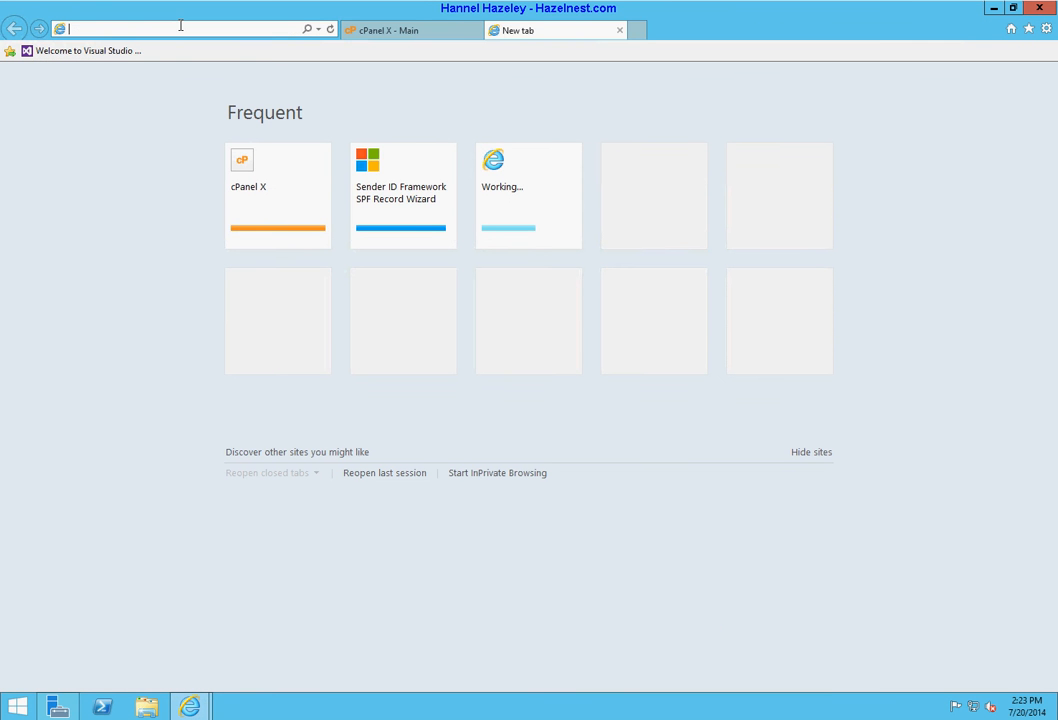
type("mxtoolbox.com/")
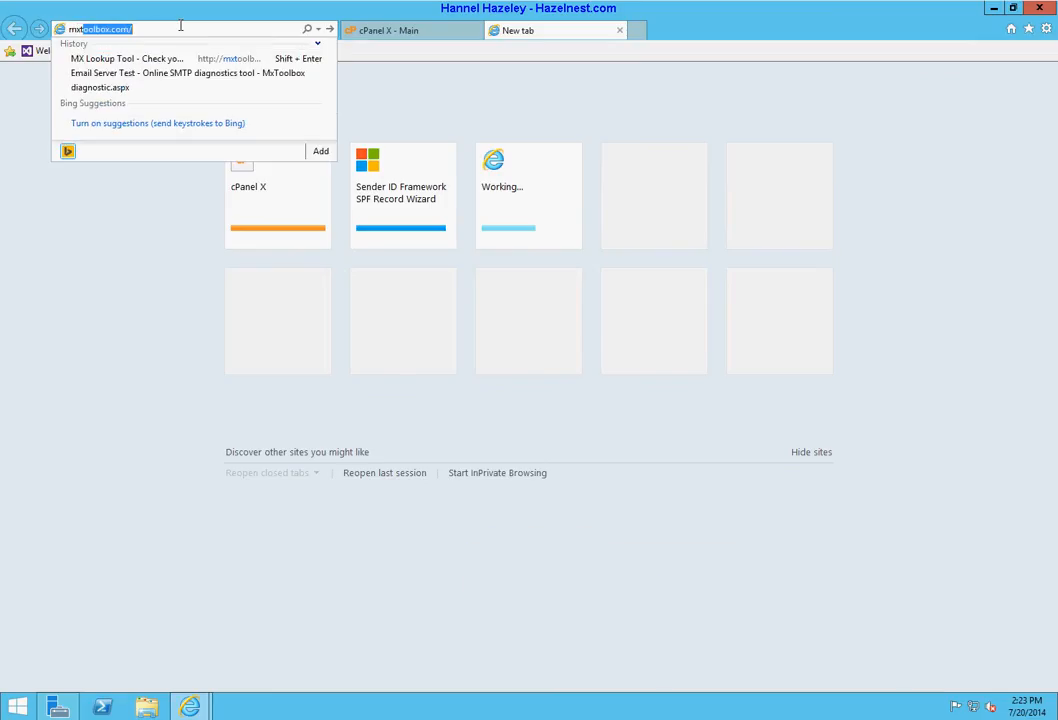
key("Return")
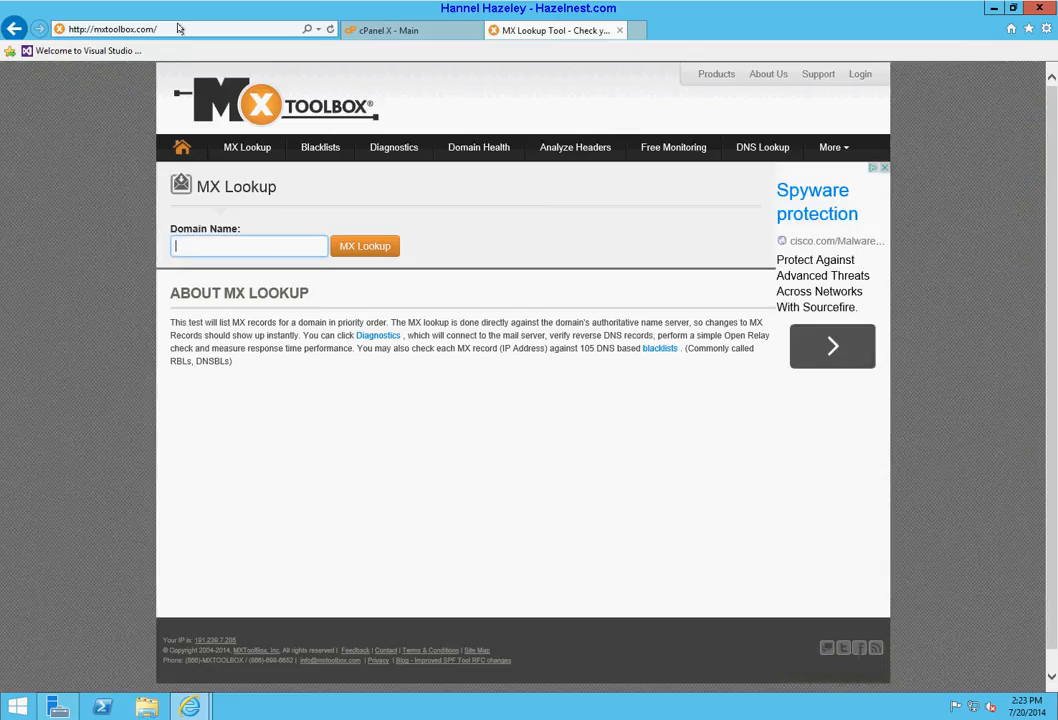
Step: Run an MX Lookup for w12e13.hazelnest.com, declining the AutoComplete prompt
type("w12e13.hazelnest.co")
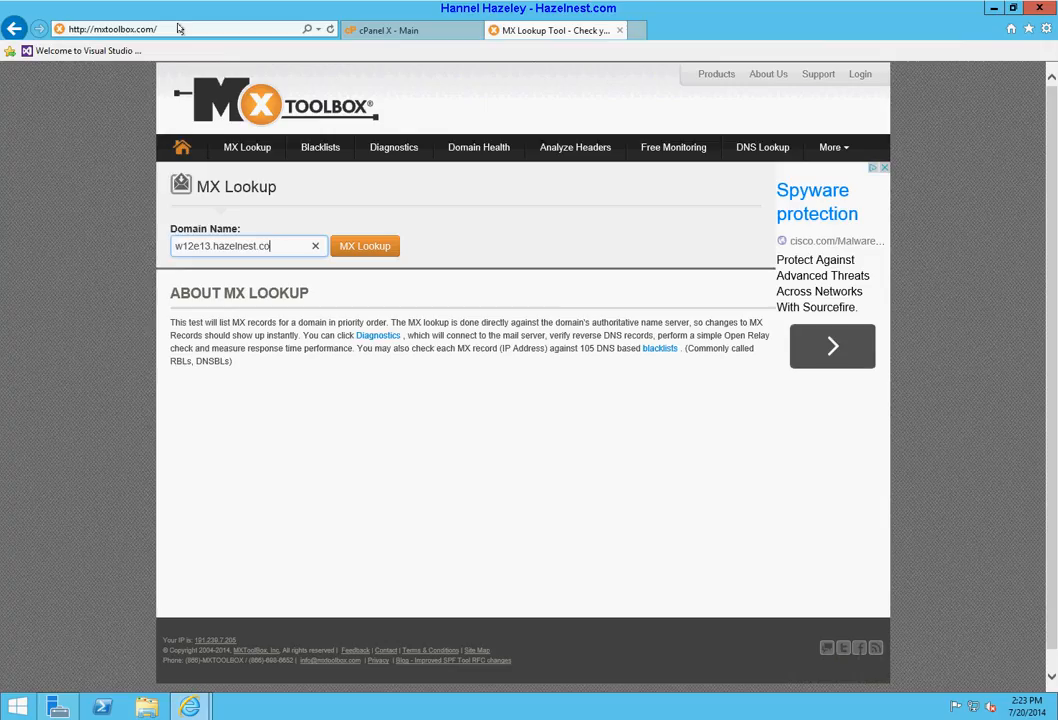
type("m")
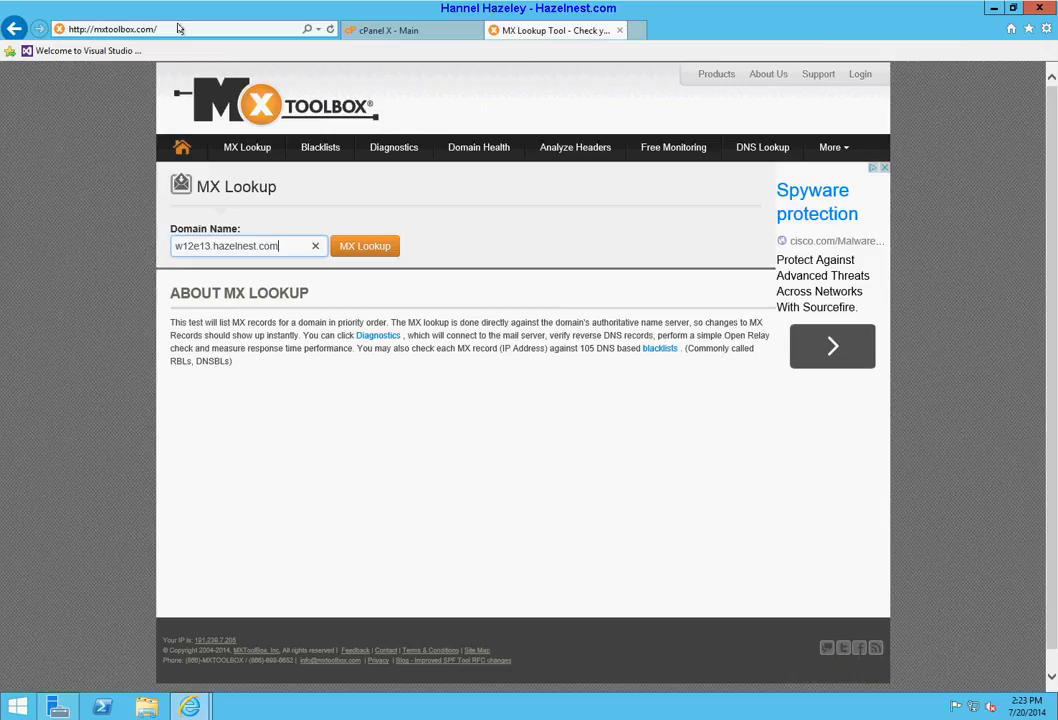
left_click(352, 250)
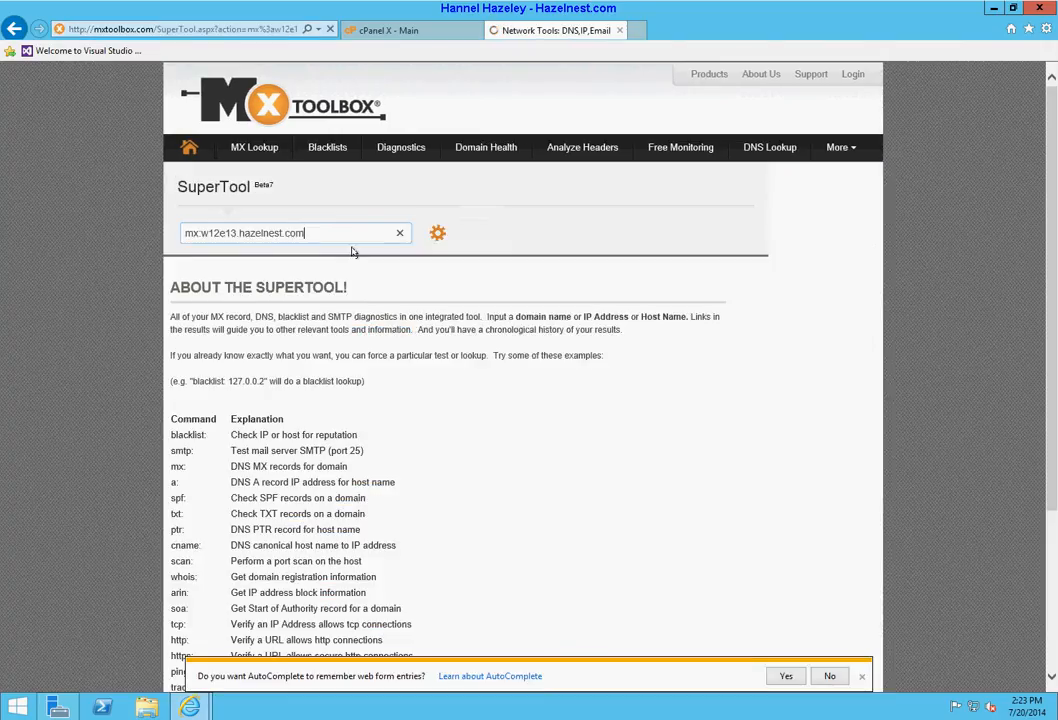
left_click(829, 676)
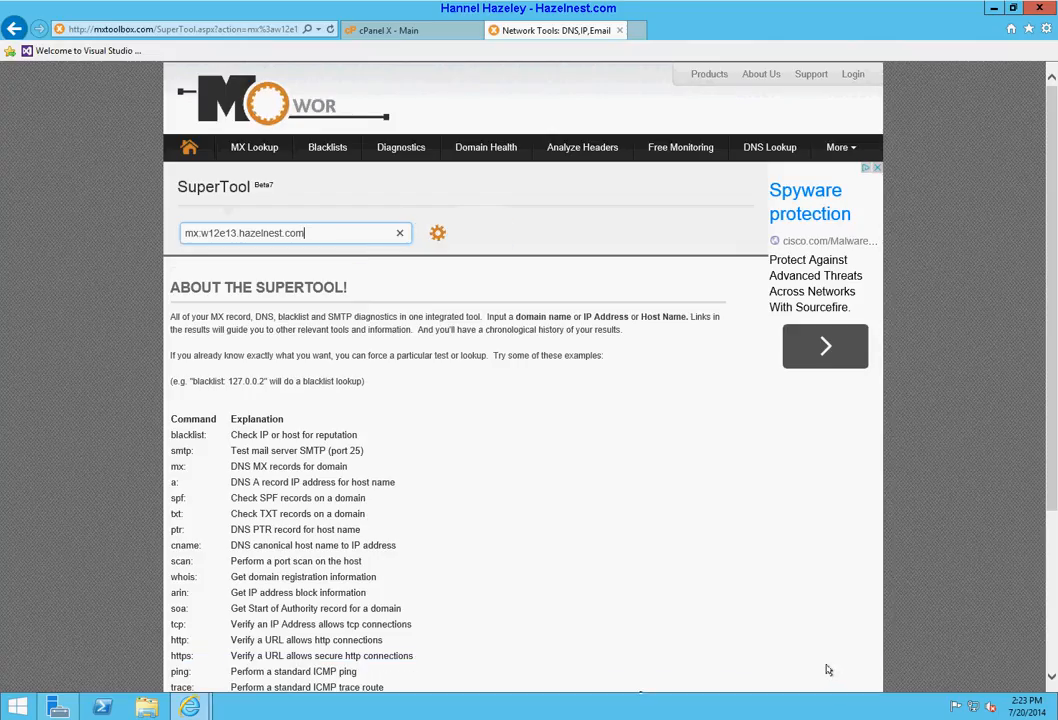
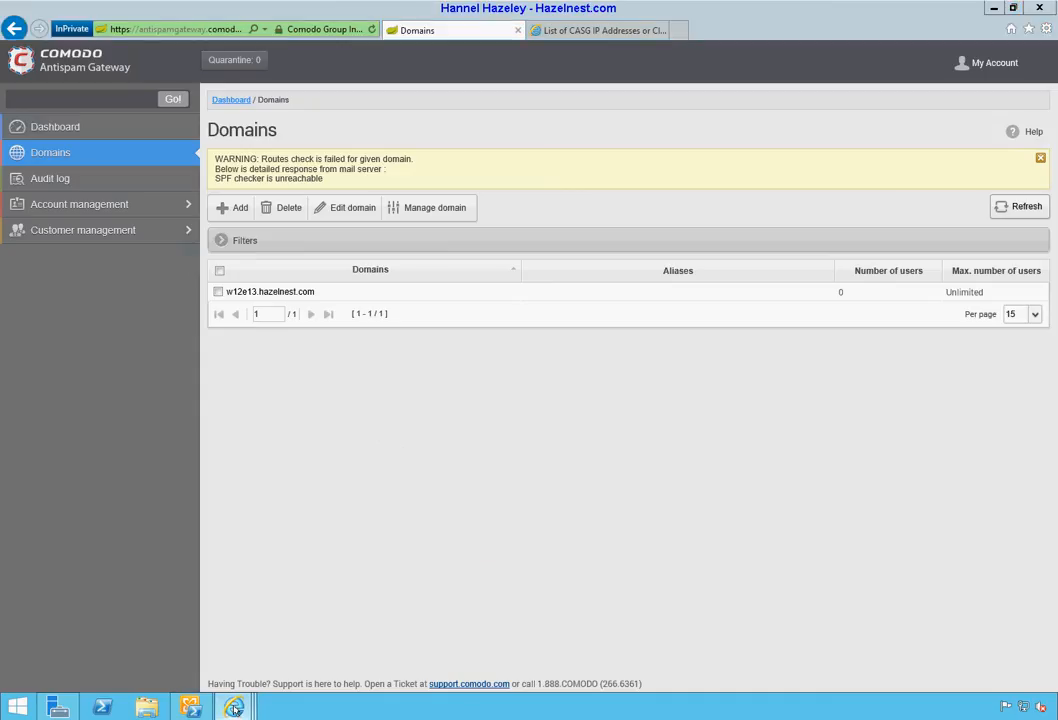
Step: Switch to the Exchange admin center window showing the empty send connectors list
mouse_move(234, 708)
left_click(100, 640)
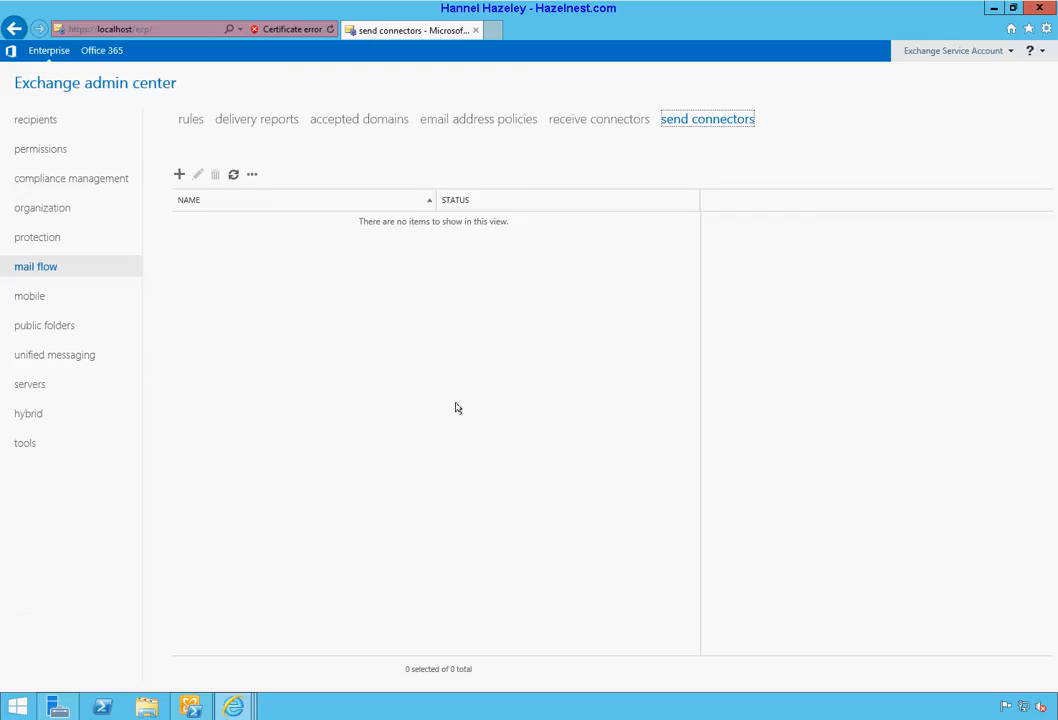
Step: On receive connectors, review Client Frontend's general, security and scoping settings, then cancel without changes
left_click(588, 118)
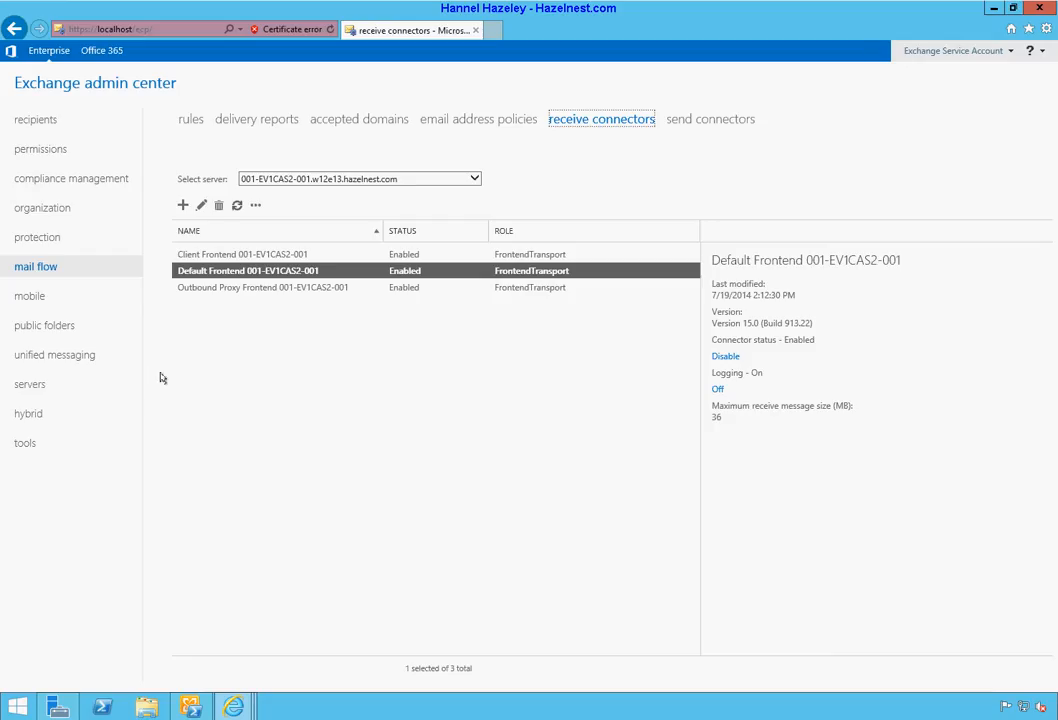
left_click(262, 256)
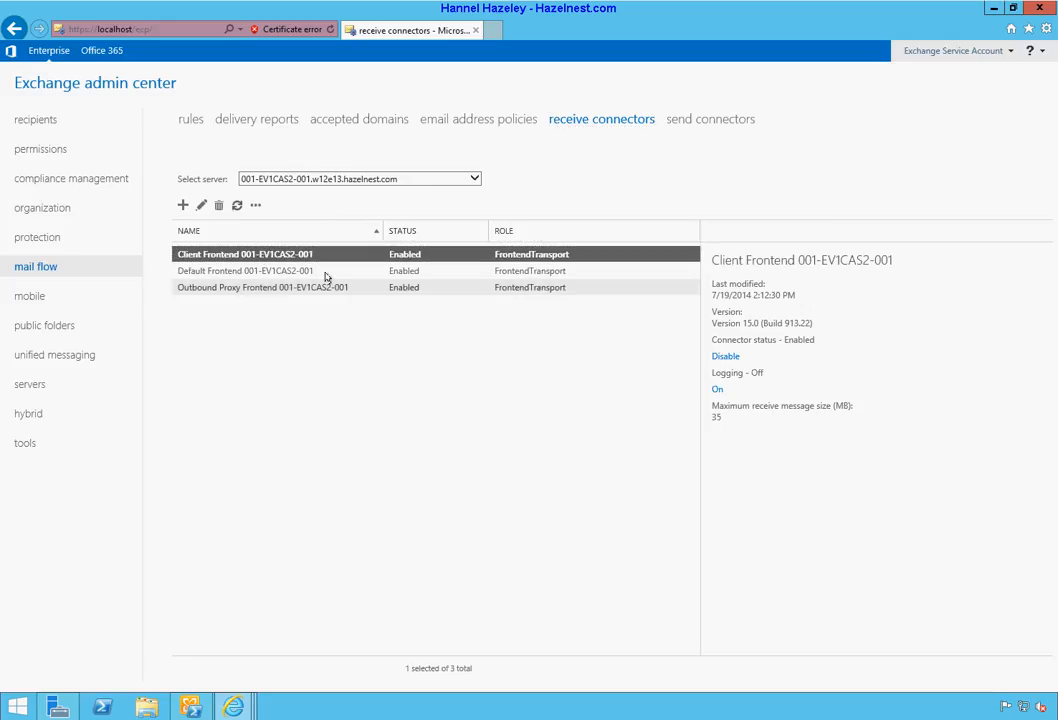
left_click(201, 205)
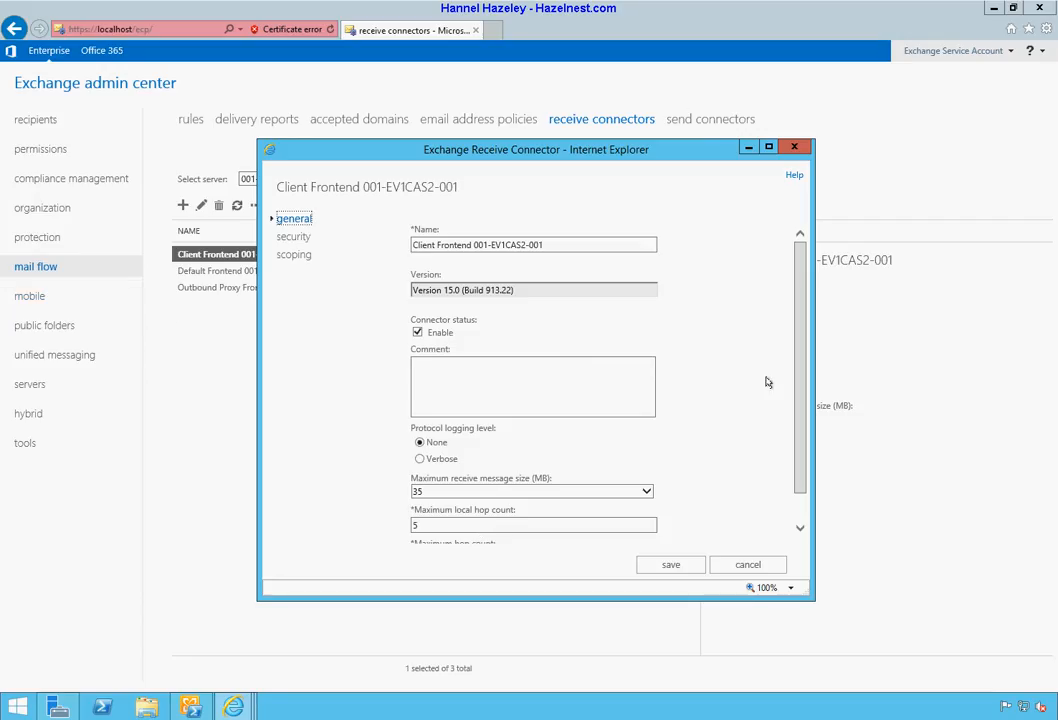
scroll(741, 382, "down", 1)
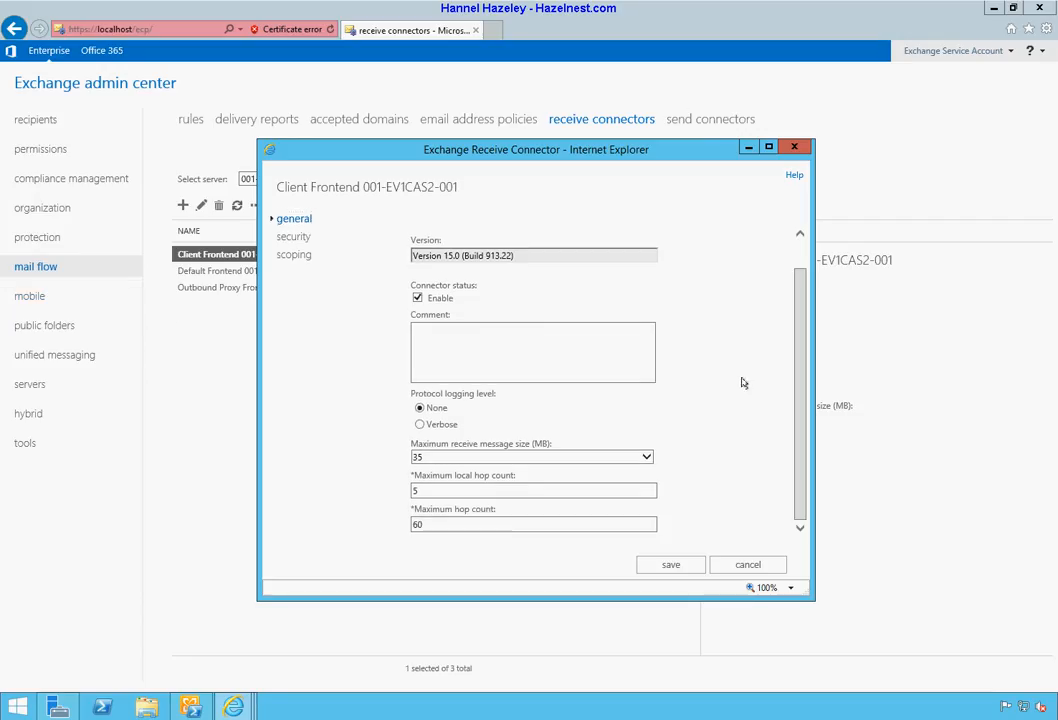
left_click(293, 238)
left_click(295, 258)
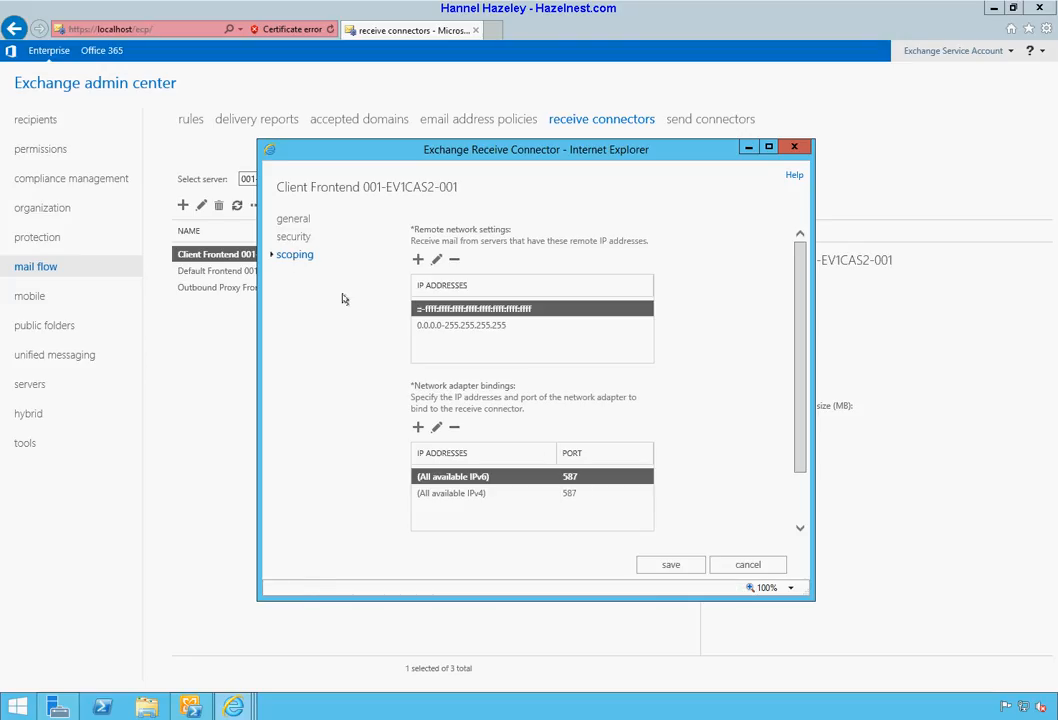
left_click(295, 237)
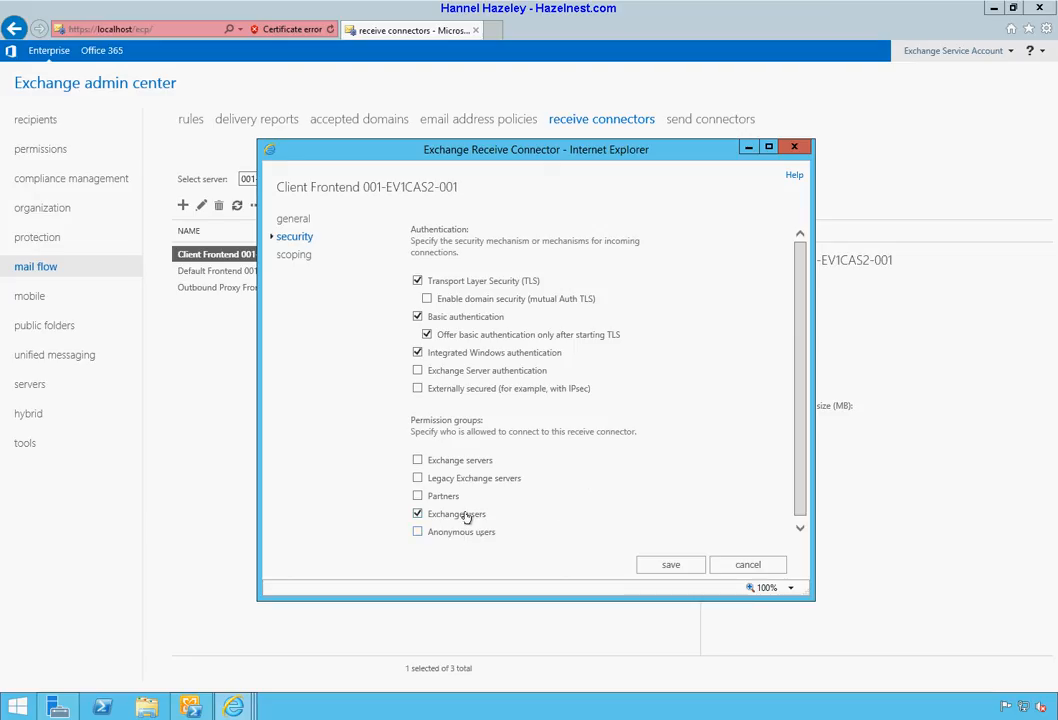
left_click(771, 565)
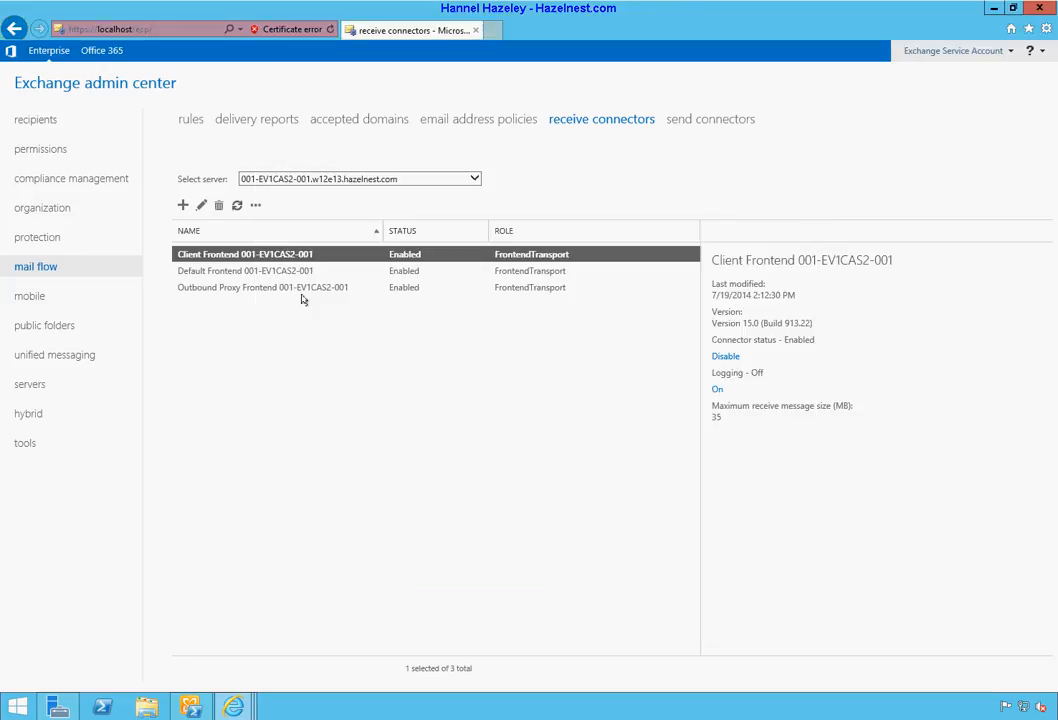
left_click(211, 276)
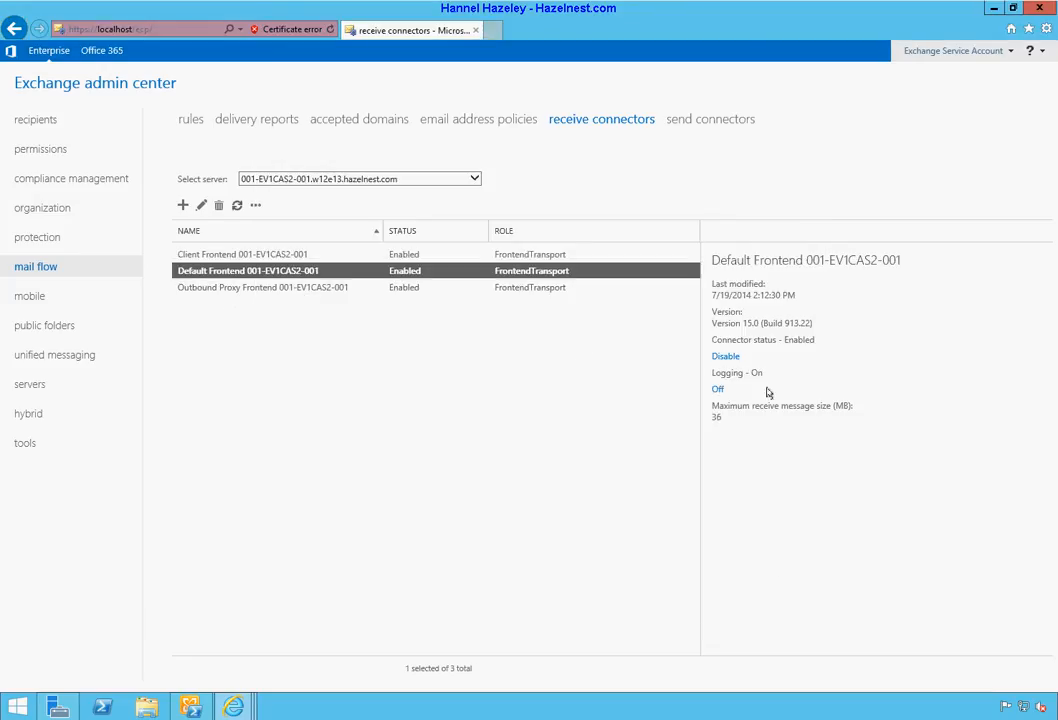
Step: Check Default Frontend's security and scoping settings, then disable the connector and confirm
left_click(201, 206)
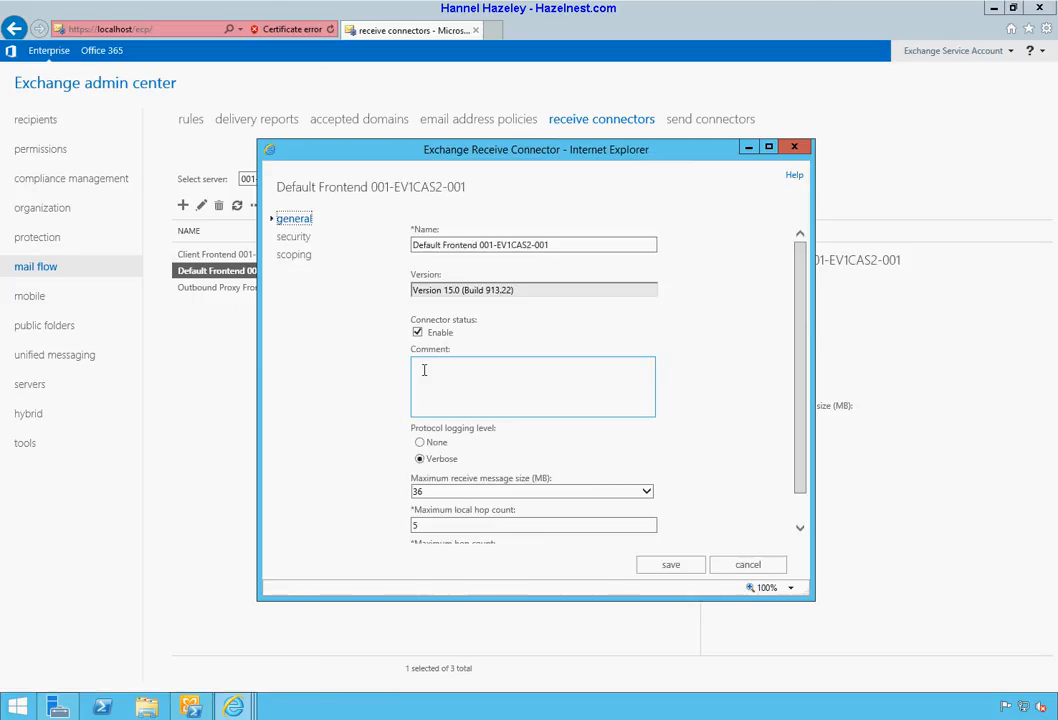
left_click(292, 237)
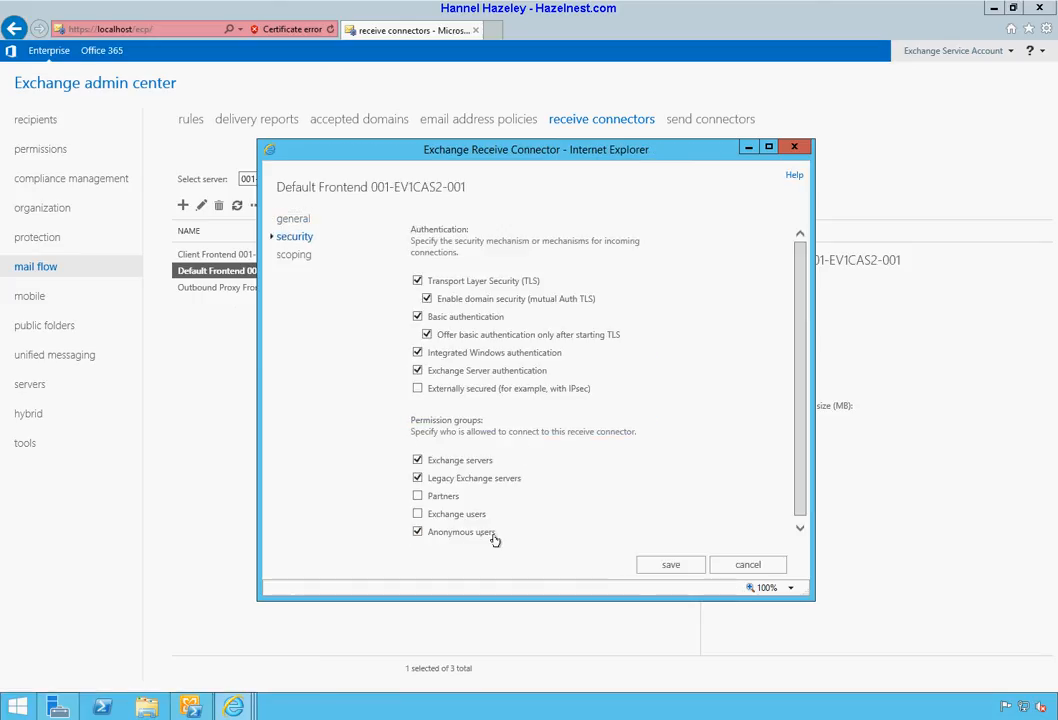
left_click(294, 255)
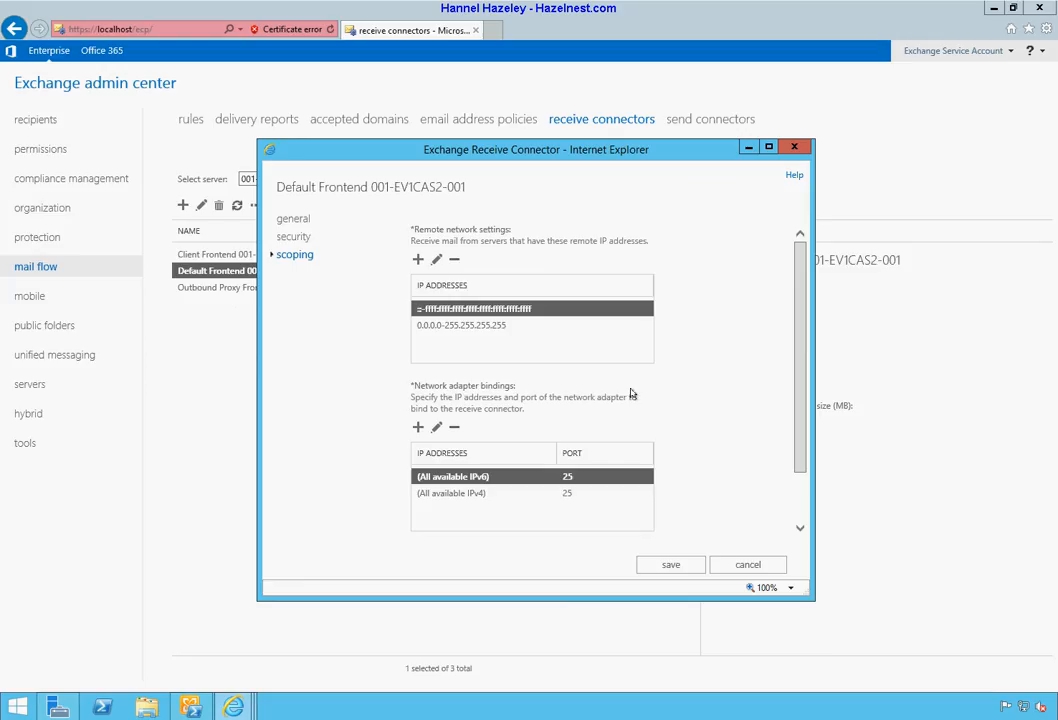
left_click(748, 566)
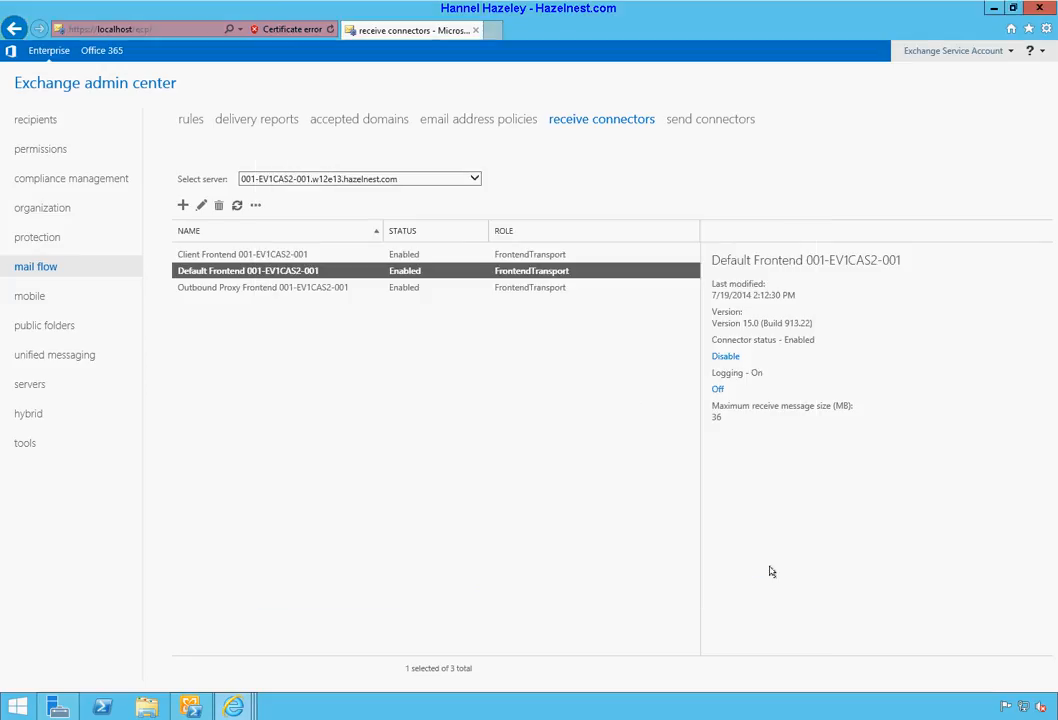
left_click(722, 358)
left_click(538, 437)
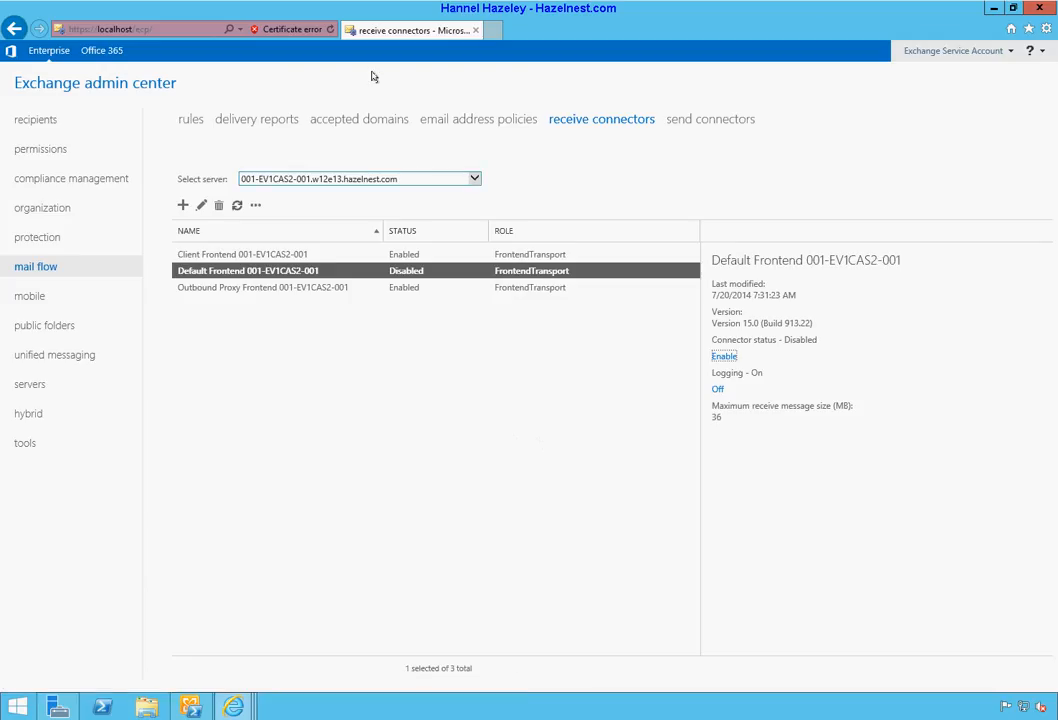
Step: Create an Internet receive connector named Comodo, changing its IPv4 binding port from 25 to 28
left_click(182, 206)
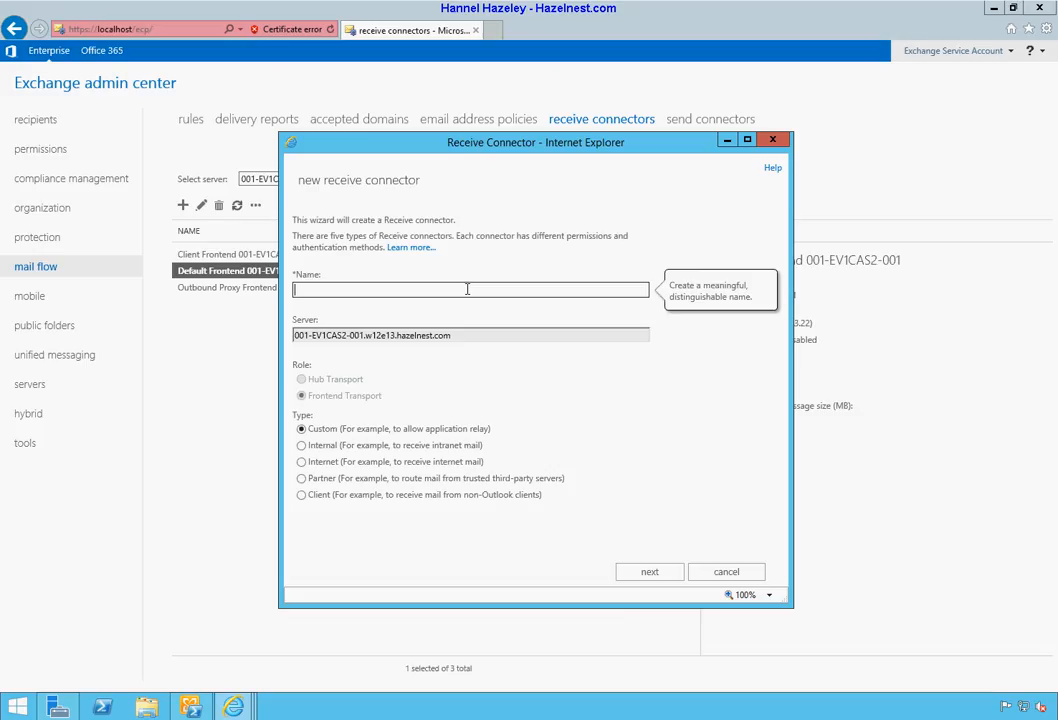
type("Comodo")
left_click(413, 463)
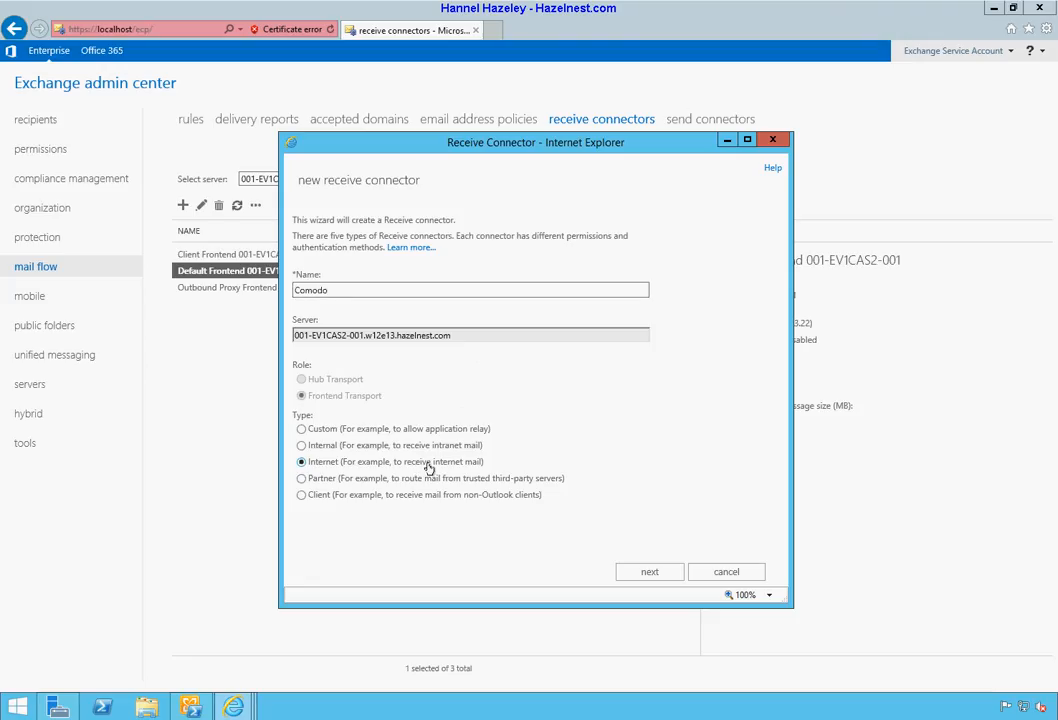
left_click(649, 572)
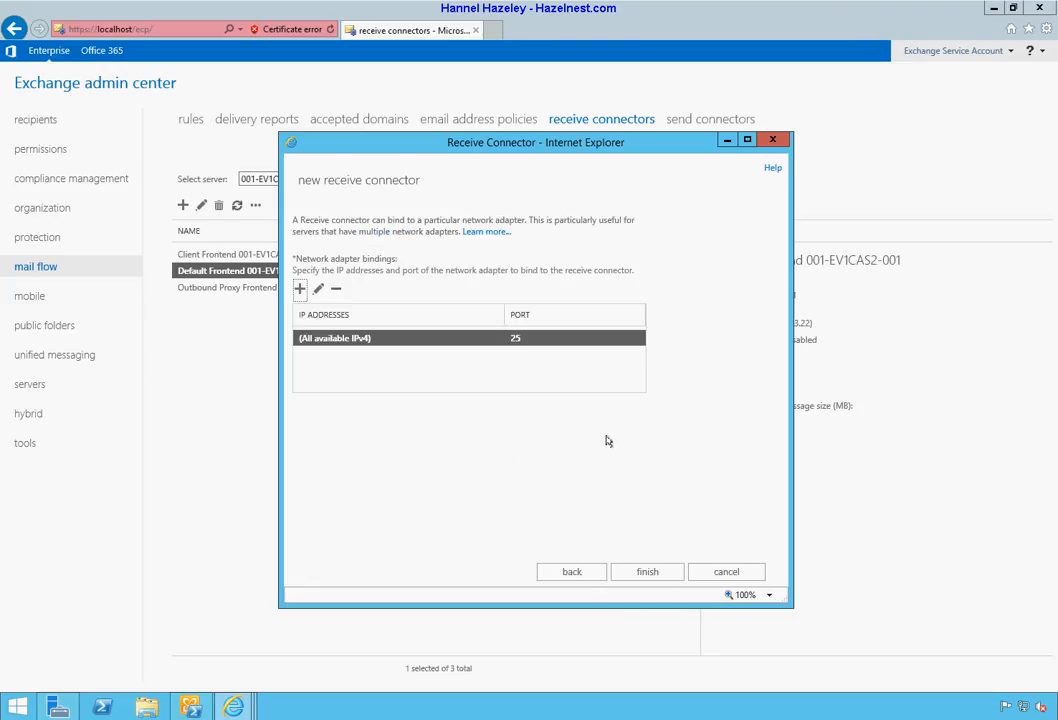
left_click(318, 290)
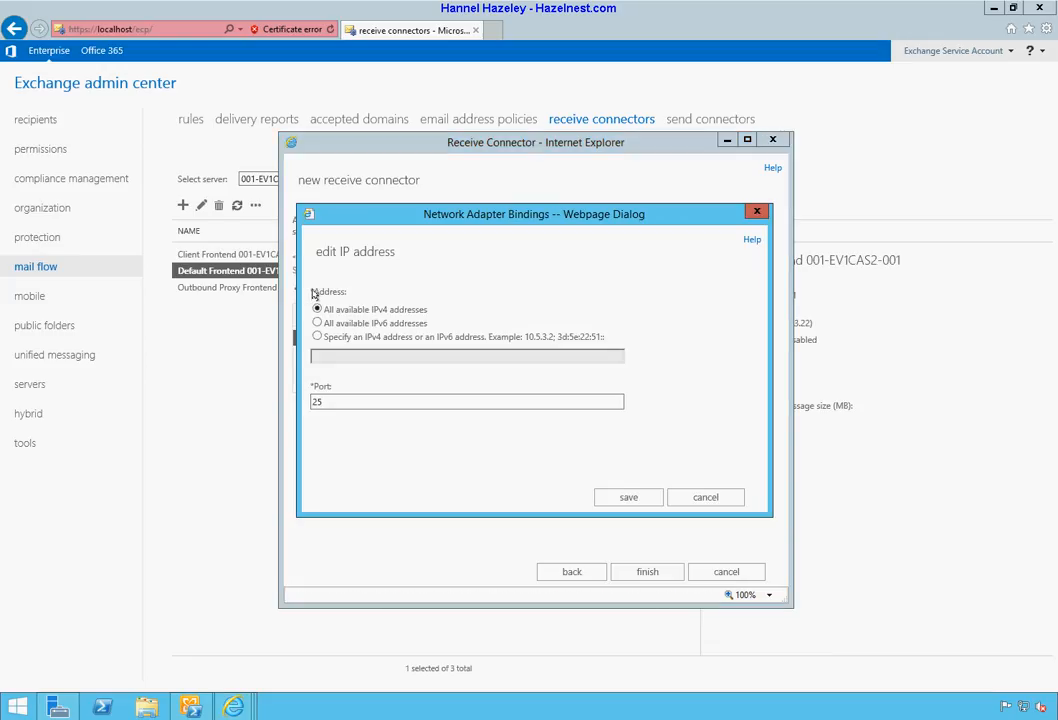
double_click(343, 401)
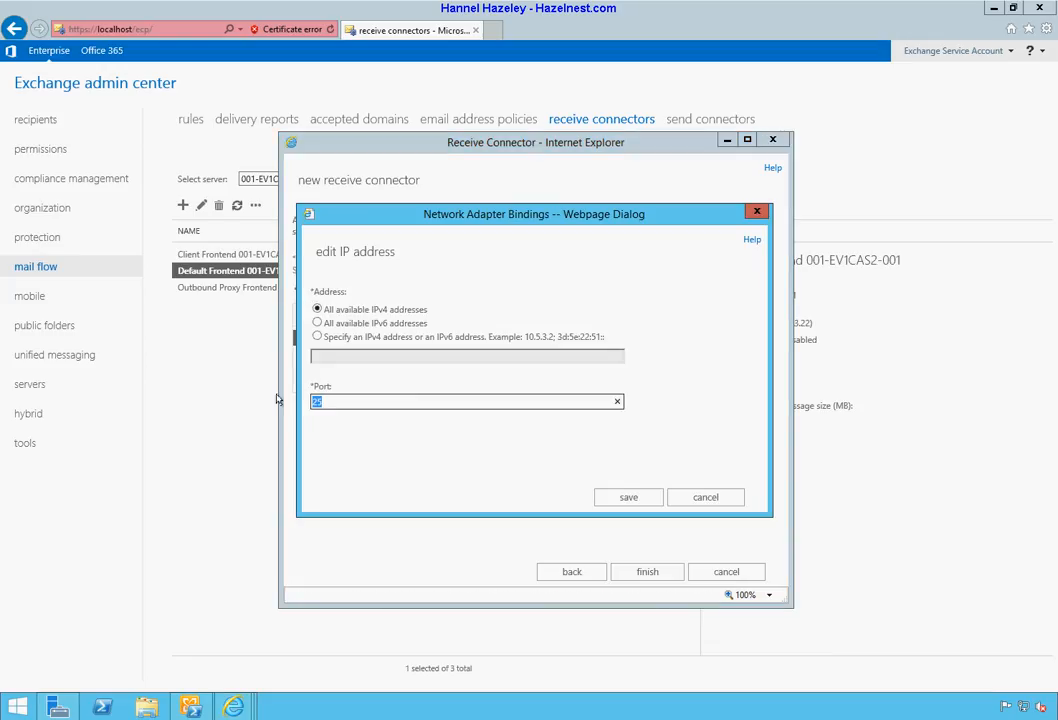
type("28")
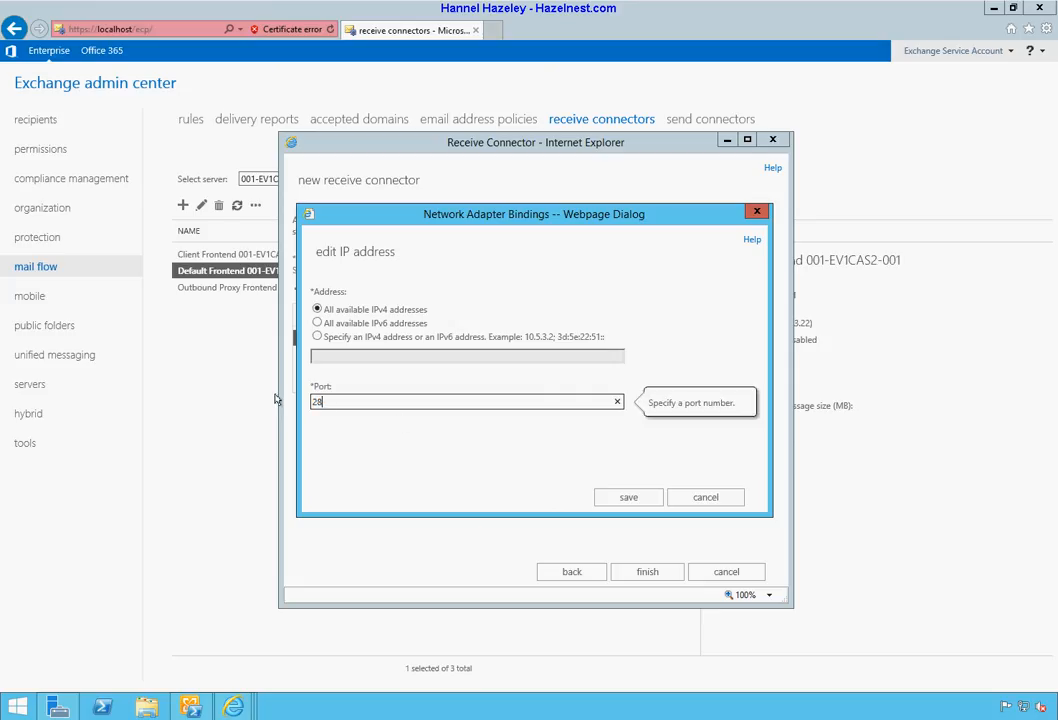
left_click(628, 498)
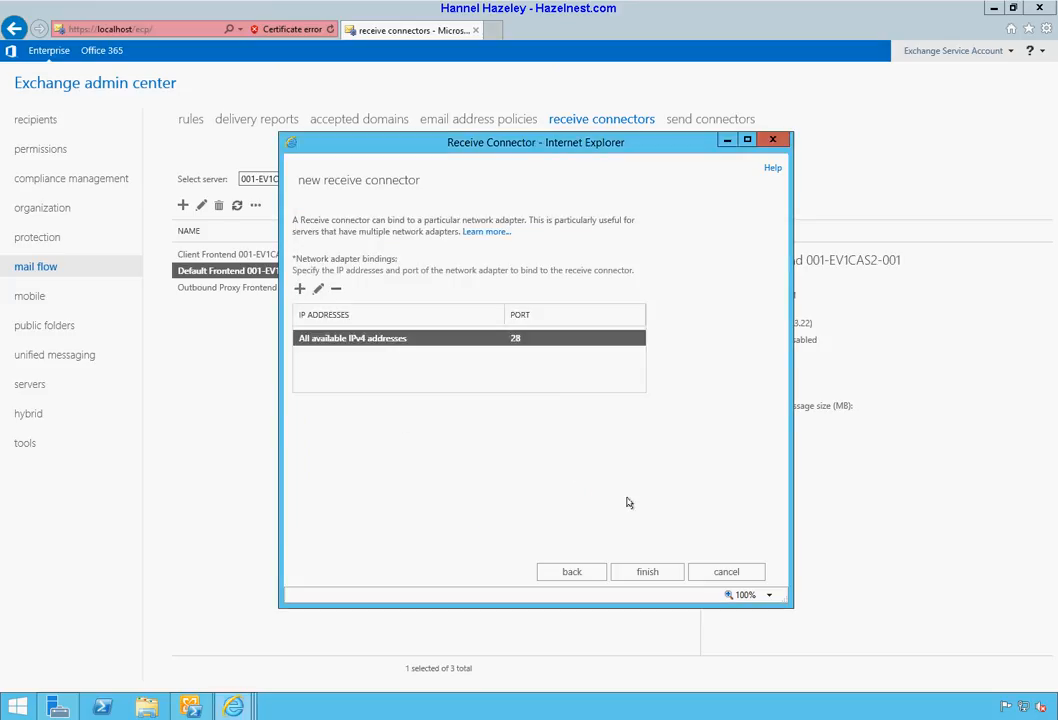
left_click(652, 572)
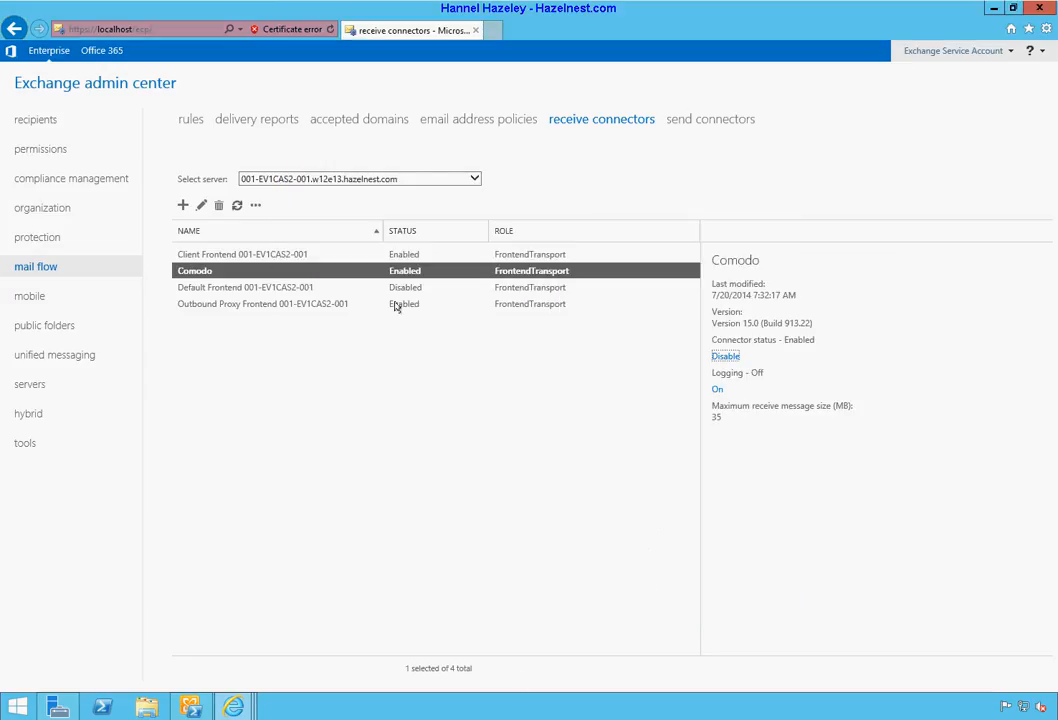
Step: In the Comodo connector's scoping settings, edit the 0.0.0.0-255.255.255.255 remote IP range
left_click(201, 205)
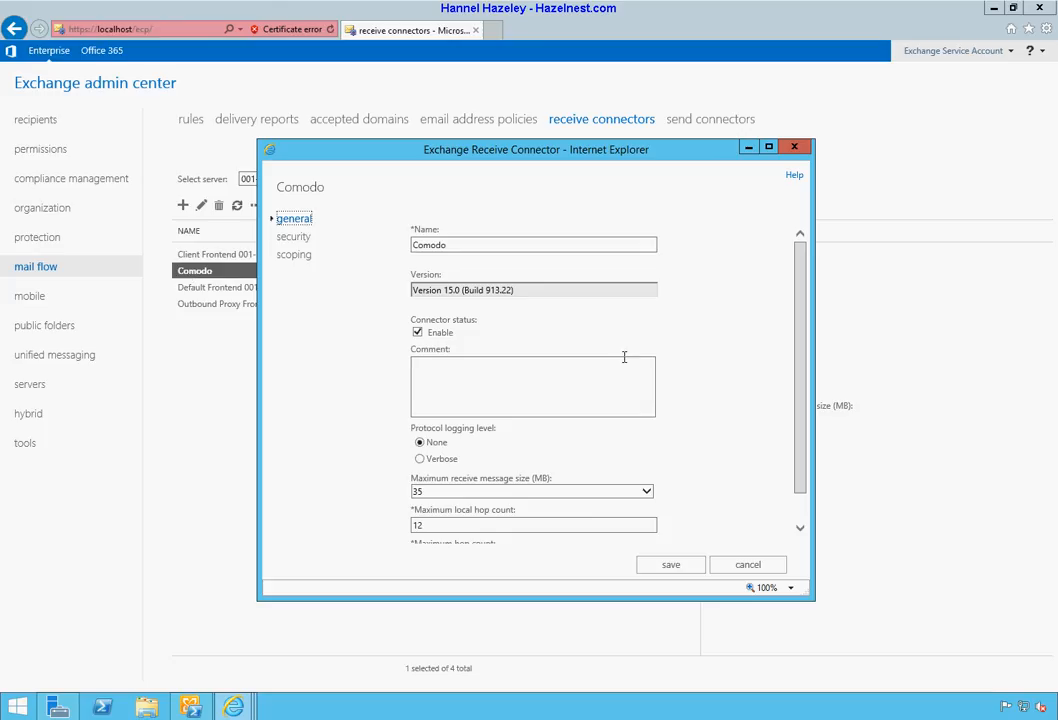
scroll(706, 371, "down", 1)
scroll(716, 373, "up", 1)
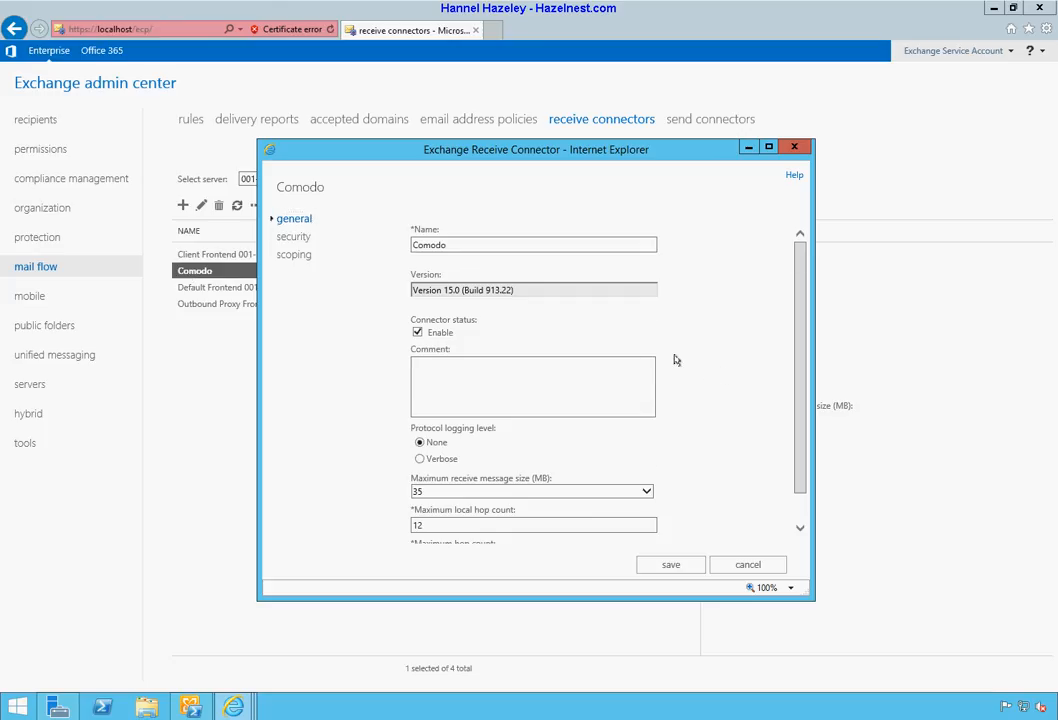
left_click(295, 238)
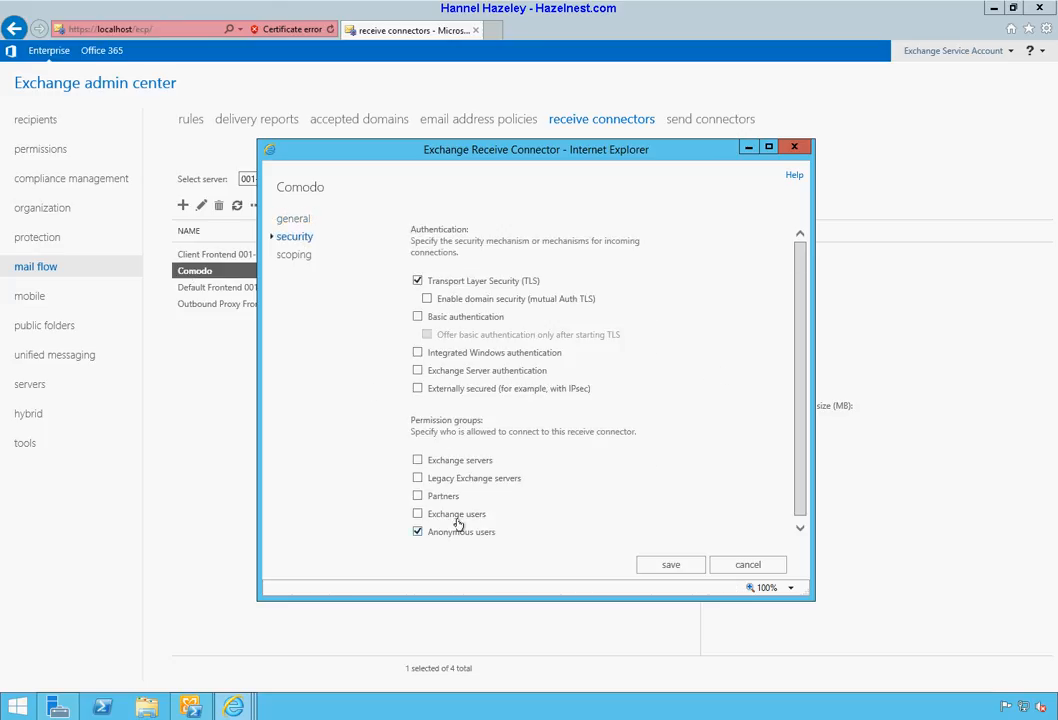
left_click(281, 260)
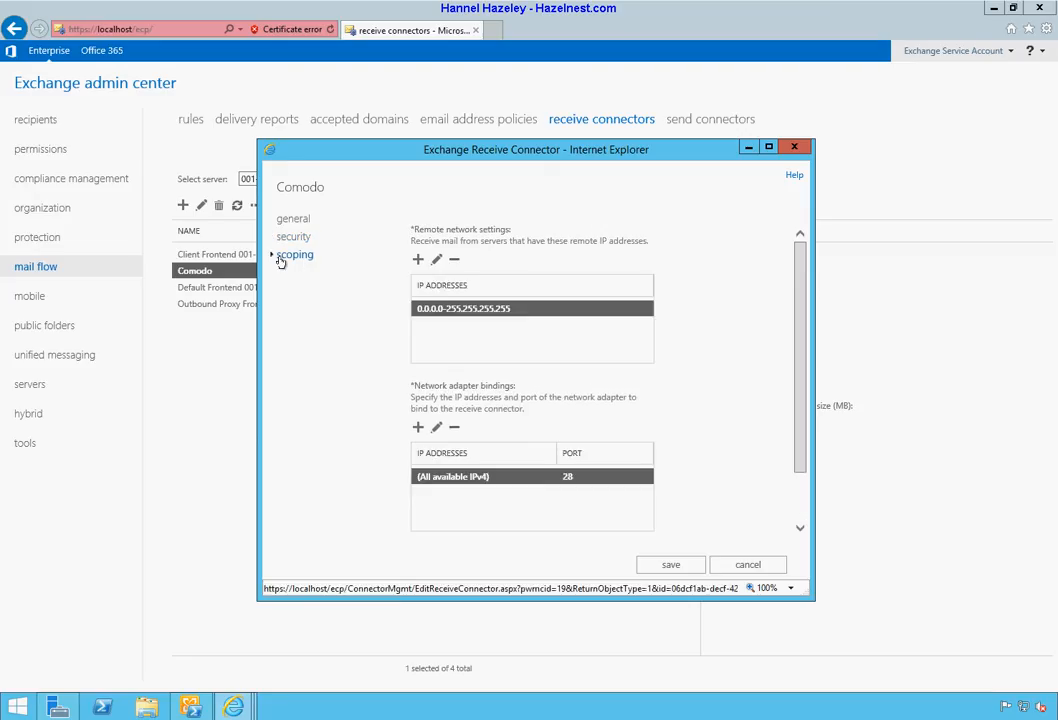
left_click(437, 261)
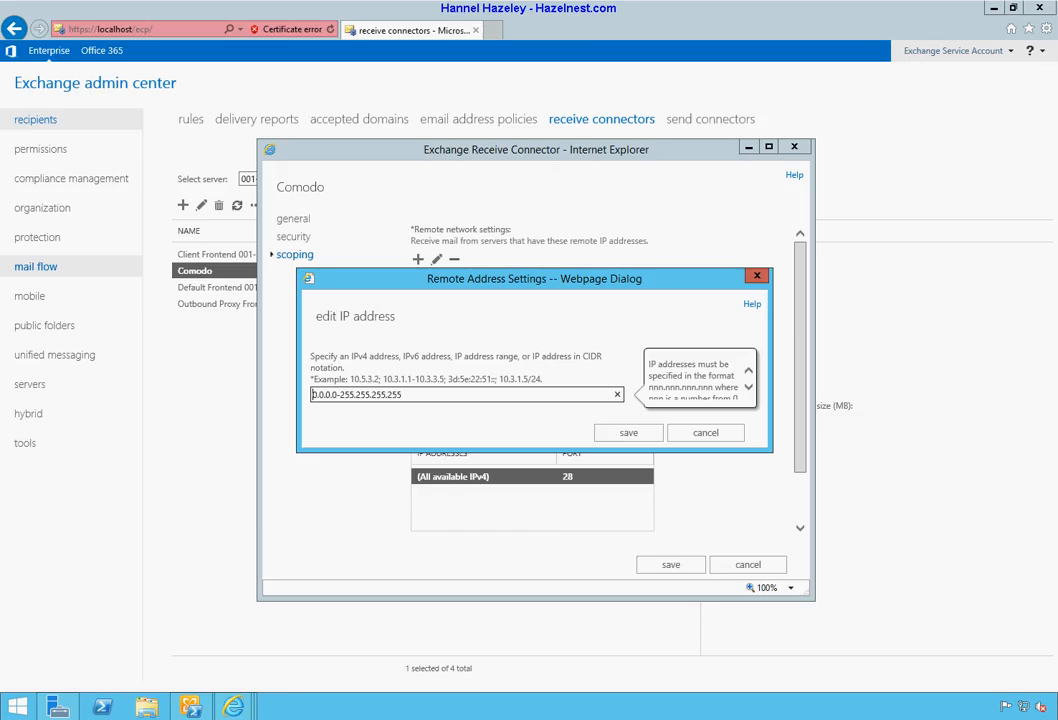
Step: Copy the mail pool address 178.33.199.65 from the Comodo Forums post
mouse_move(230, 709)
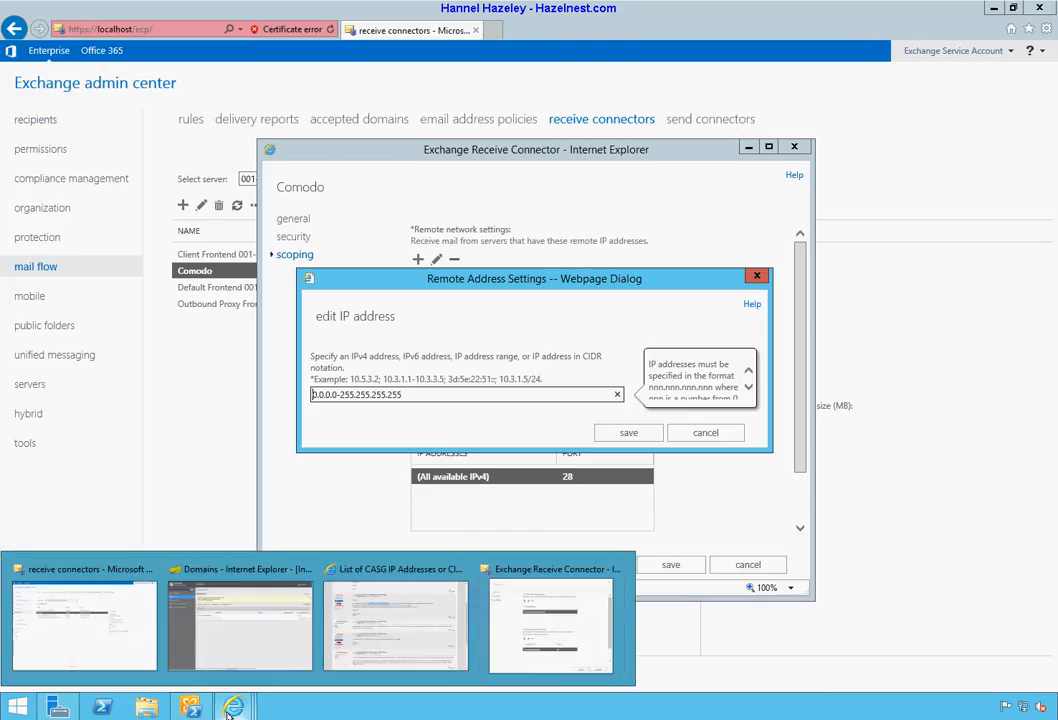
left_click(396, 620)
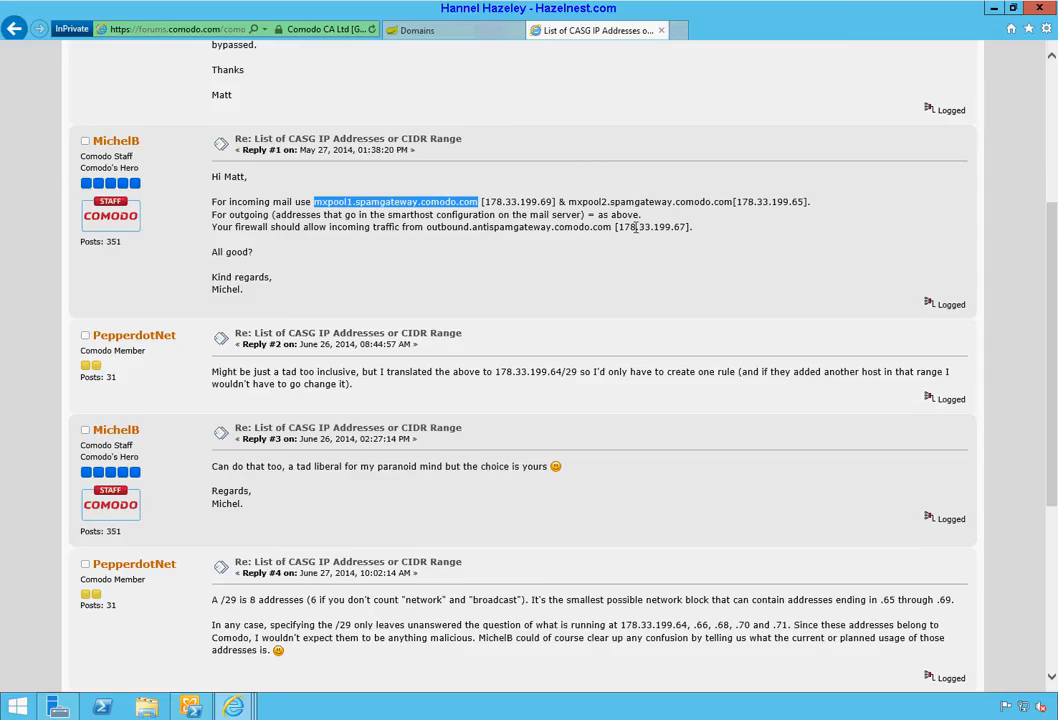
left_click_drag(554, 202, 487, 203)
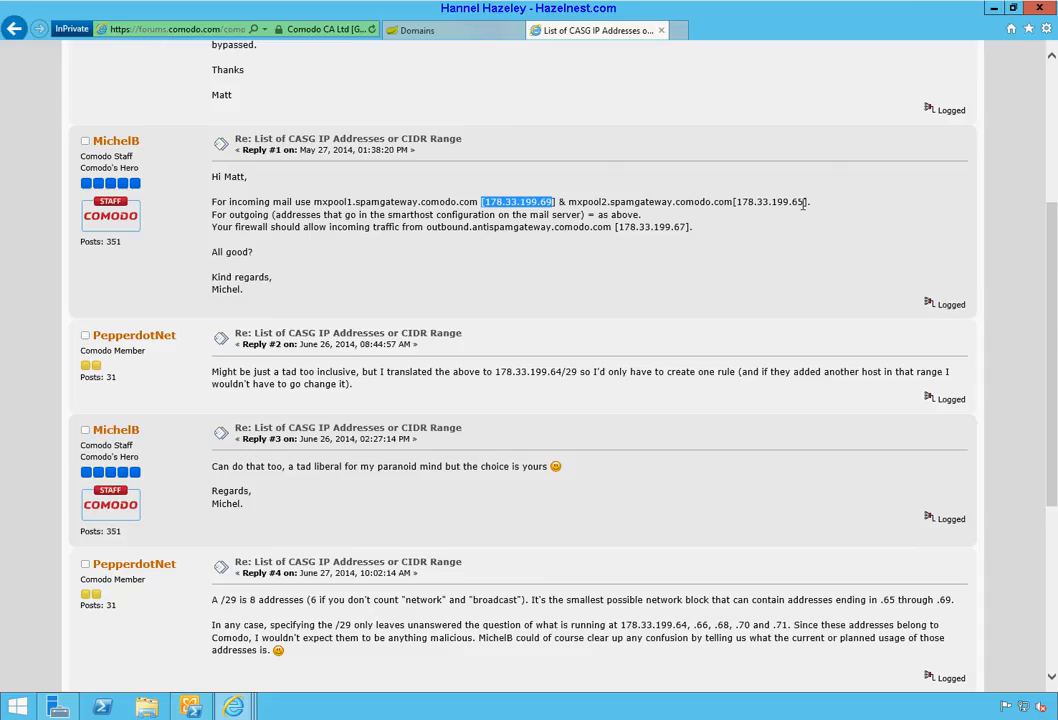
left_click_drag(805, 202, 749, 205)
right_click(749, 205)
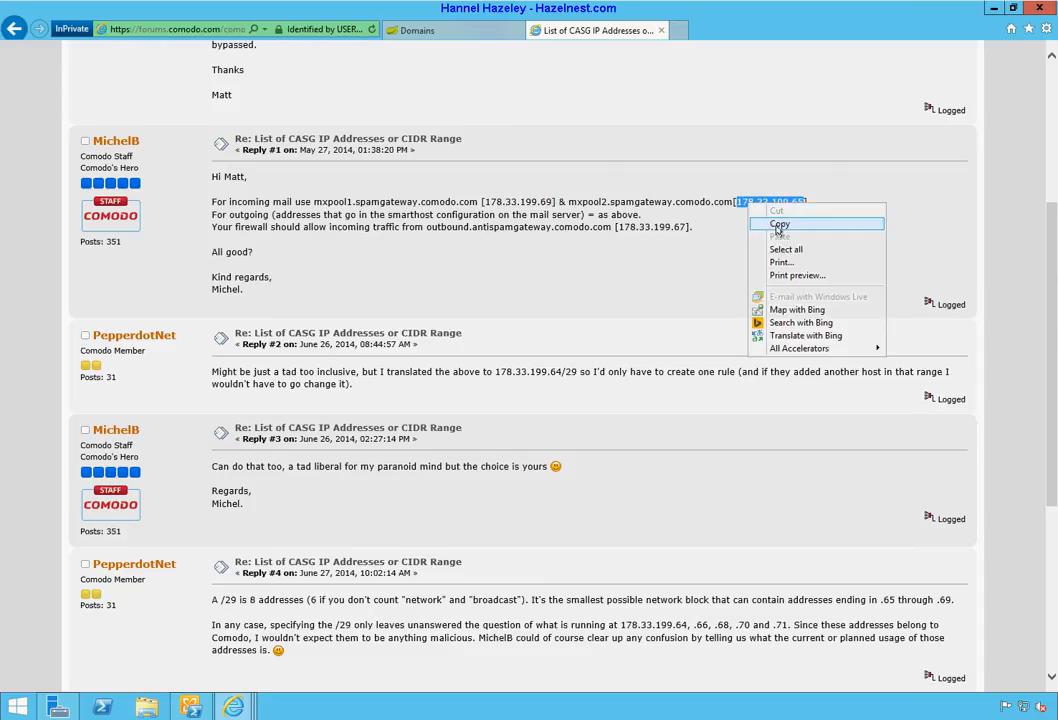
left_click(779, 225)
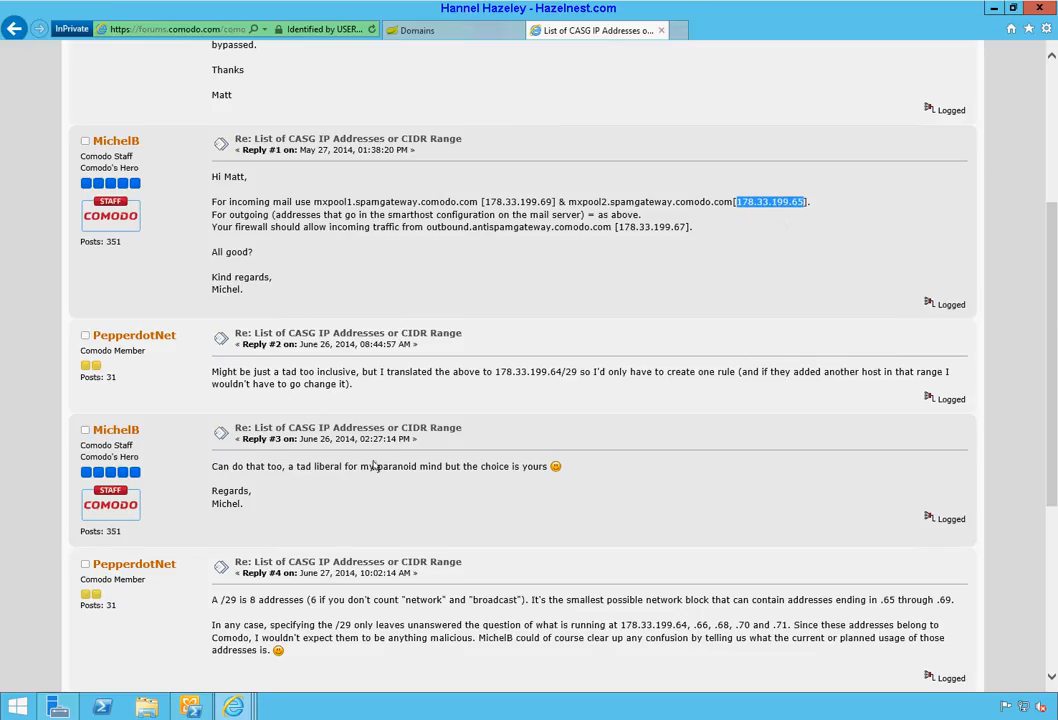
Step: Return to the Comodo connector's IP dialog and select the existing all-addresses range
left_click(233, 707)
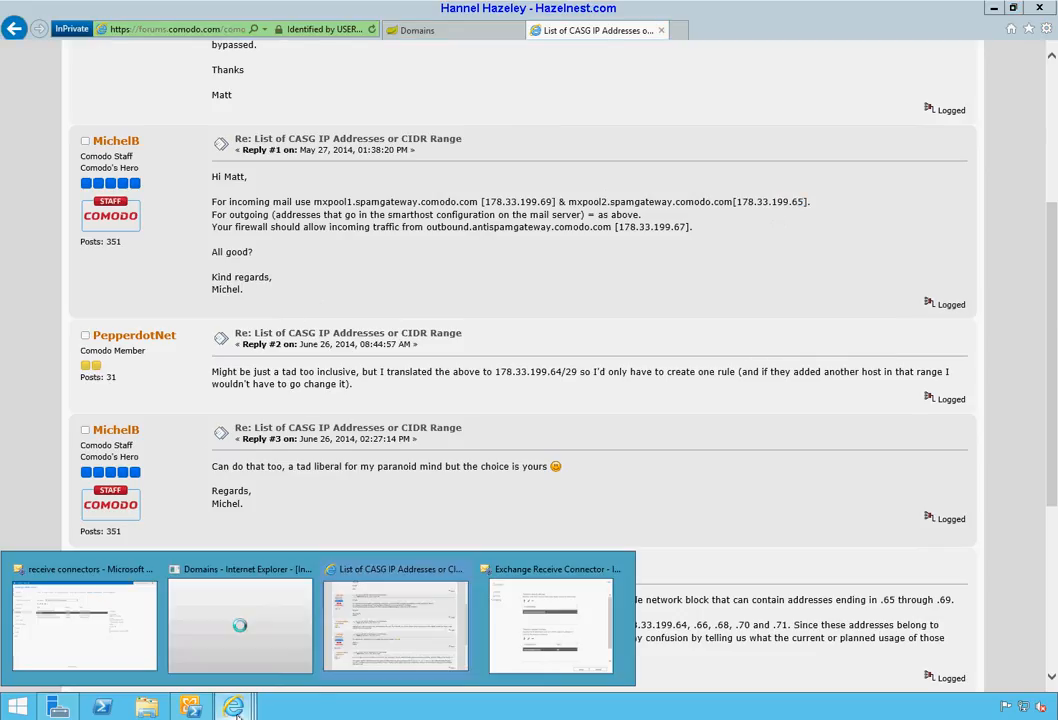
left_click(539, 647)
left_click_drag(402, 394, 283, 394)
Step: Enter the range 178.33.199.65-178.33.199.69 and save the Comodo receive connector
key("ctrl+v")
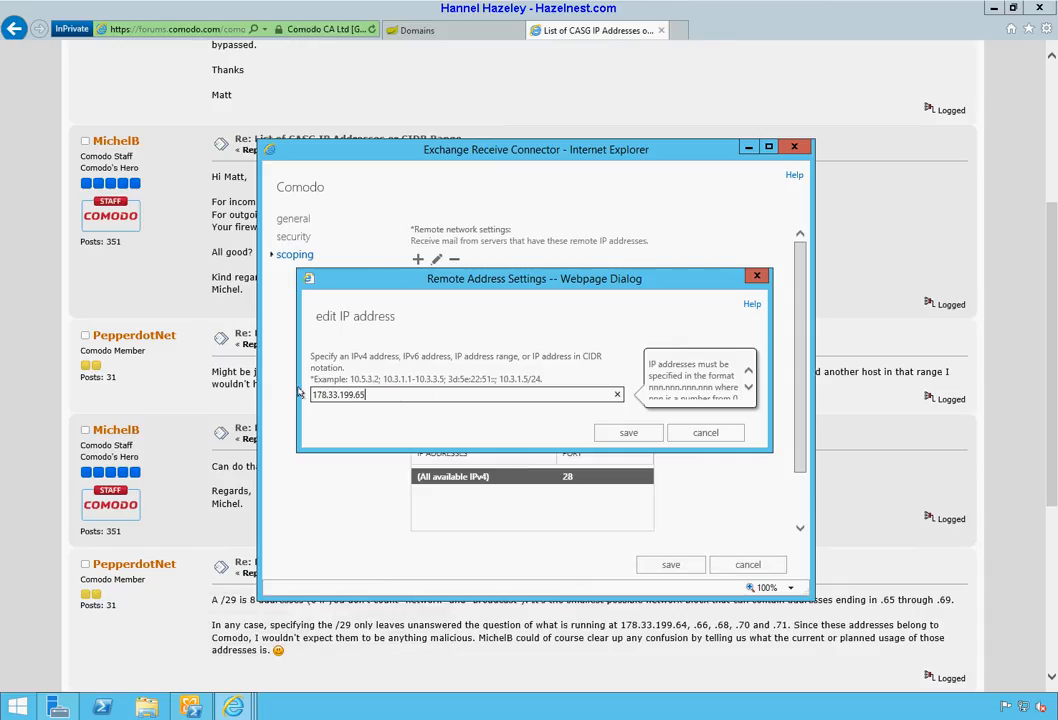
type("-")
key("ctrl+v")
key("BackSpace")
type("9")
left_click(628, 433)
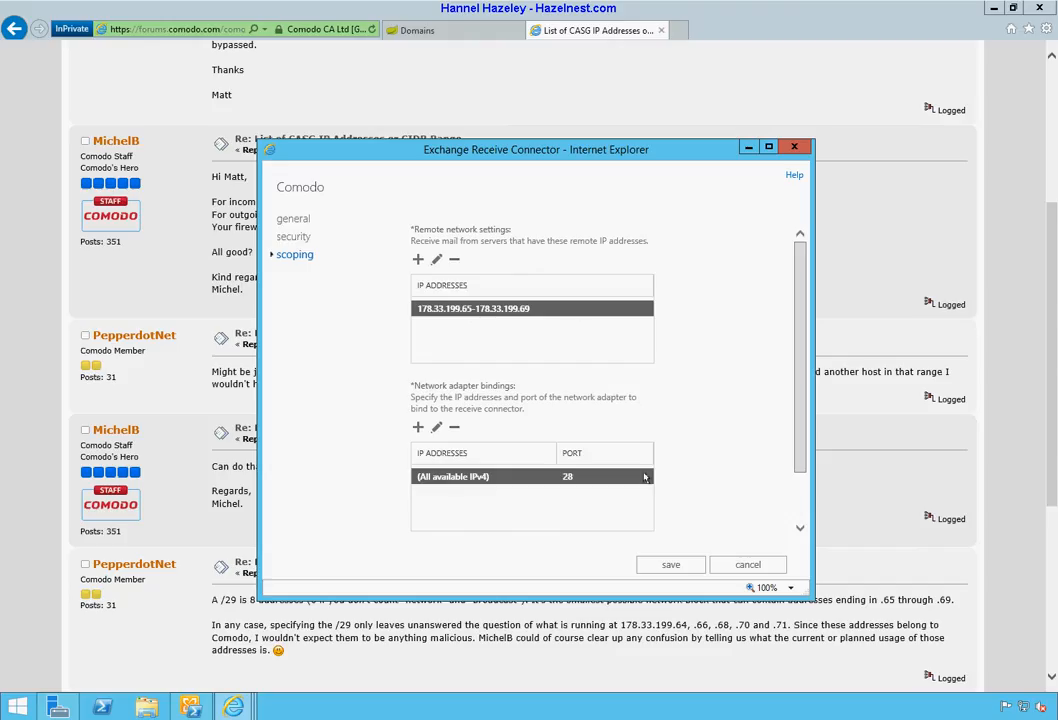
left_click(672, 565)
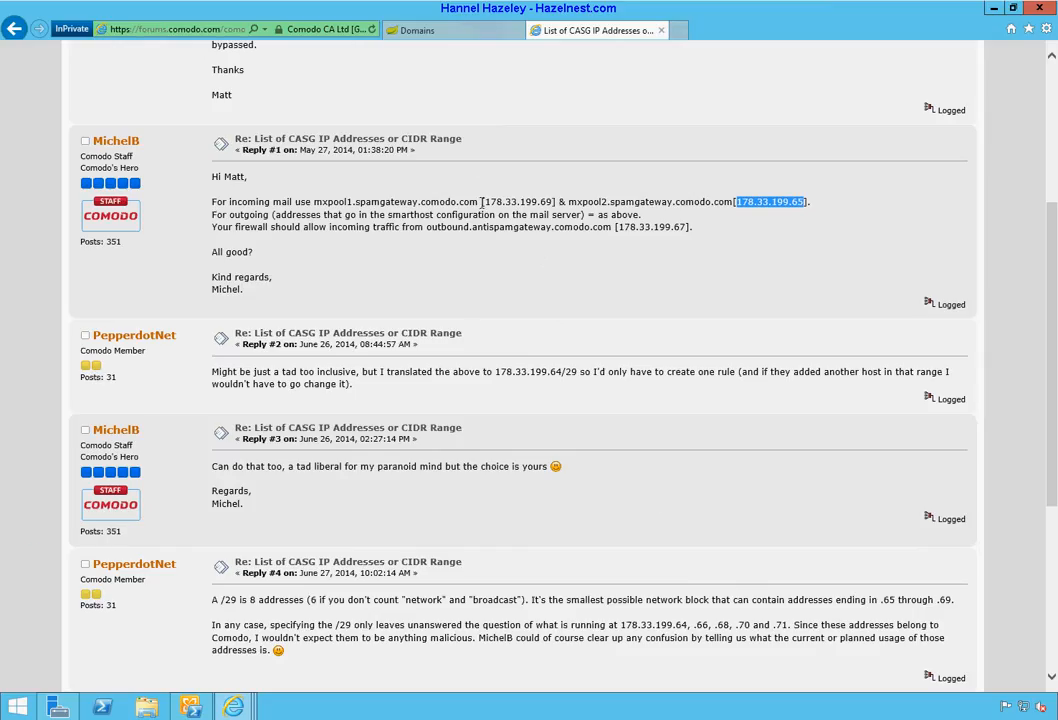
Step: Copy mxpool1.spamgateway.comodo.com from the forum and switch back to the receive connectors list
double_click(335, 204)
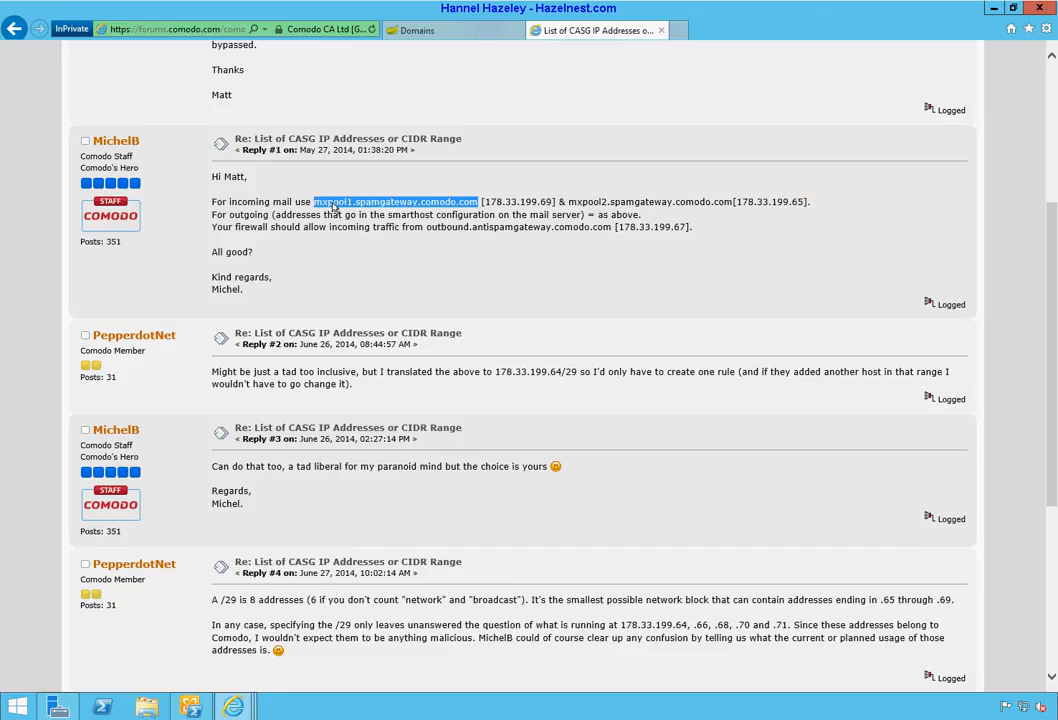
right_click(335, 210)
left_click(369, 227)
left_click(233, 707)
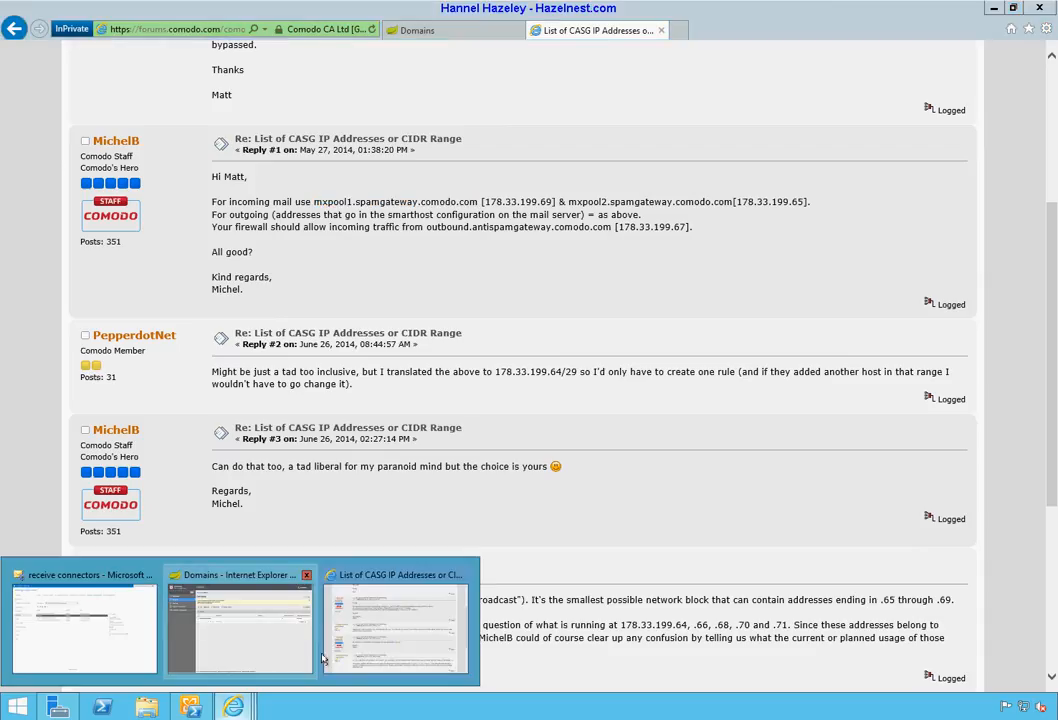
left_click(97, 640)
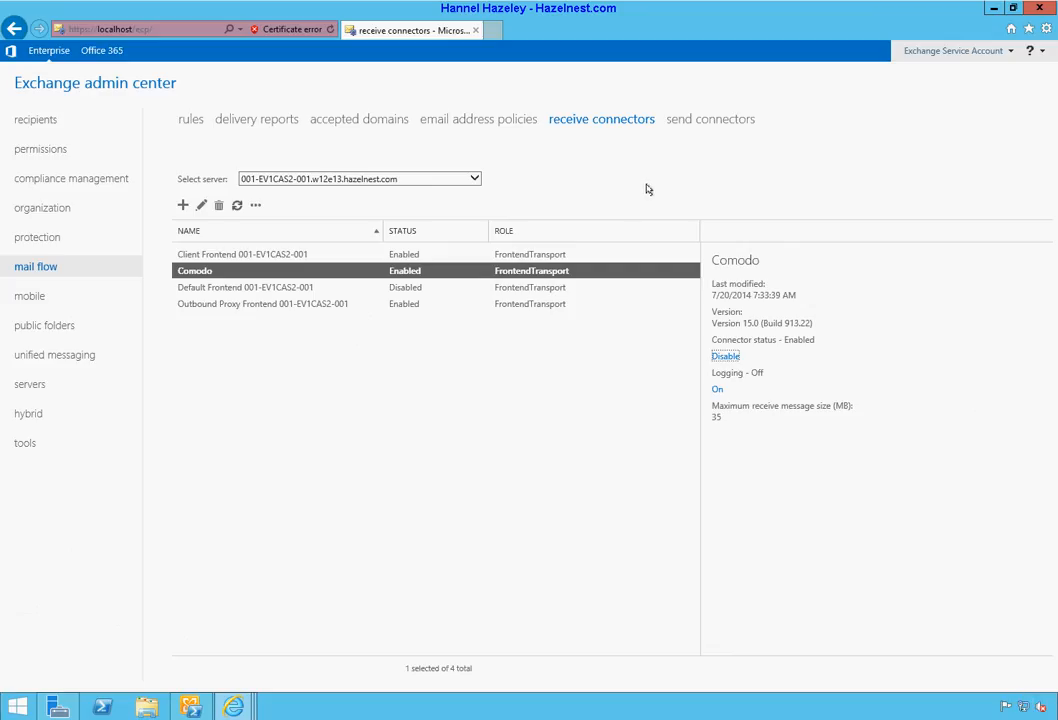
Step: Start a new send connector named Comodo with the Internet type and advance to network settings
left_click(691, 119)
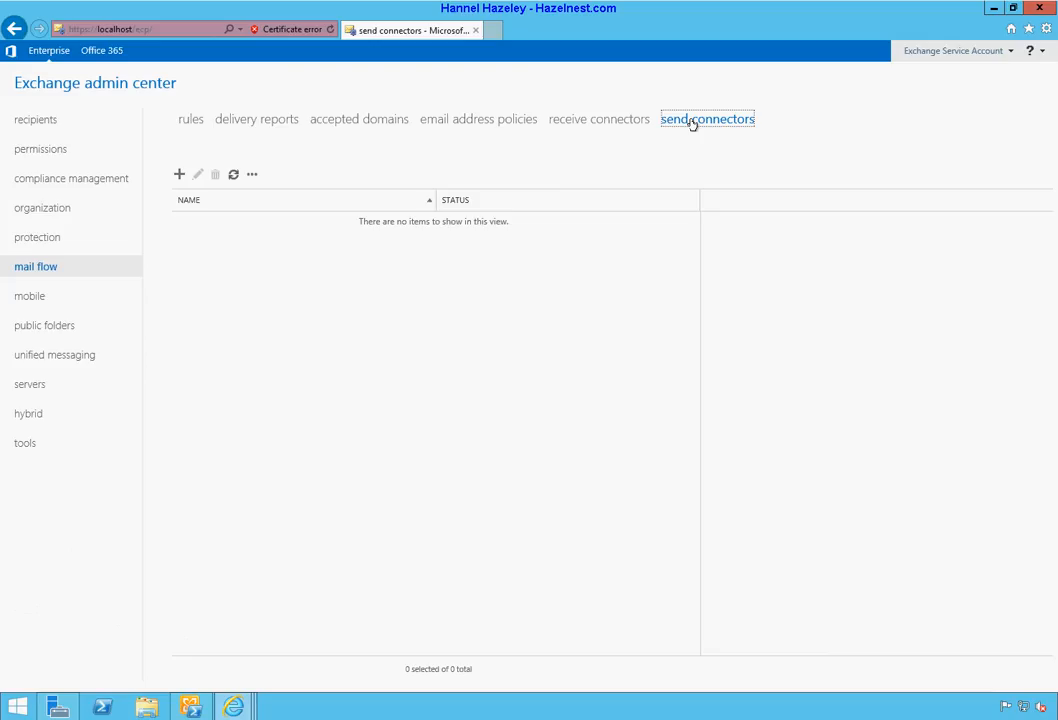
left_click(179, 174)
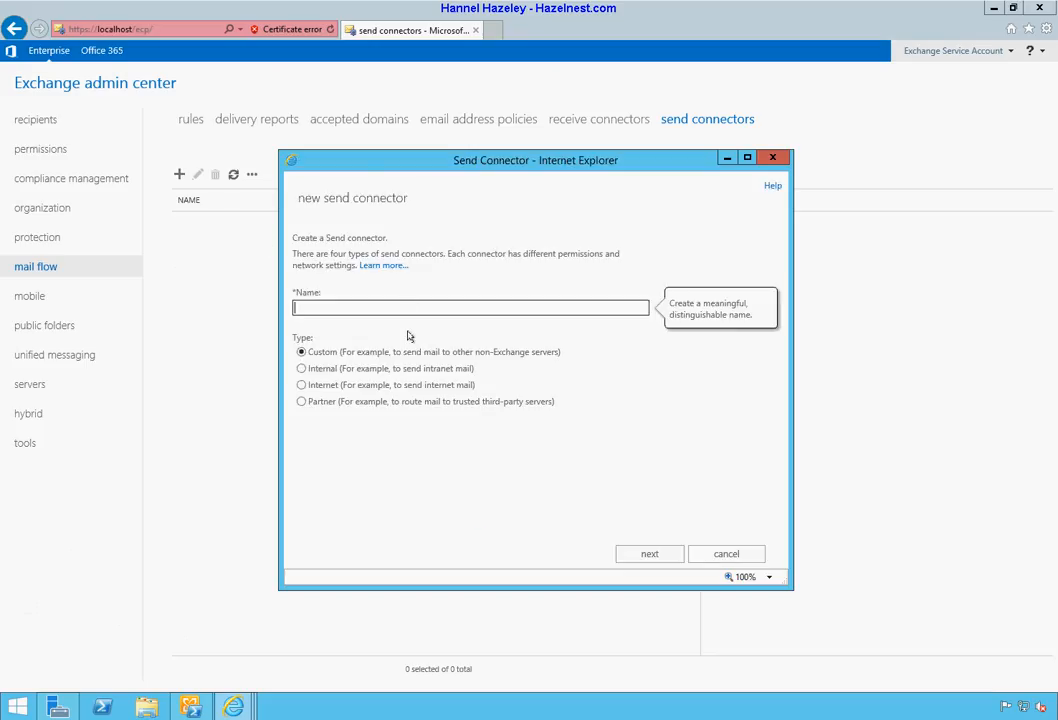
left_click(392, 370)
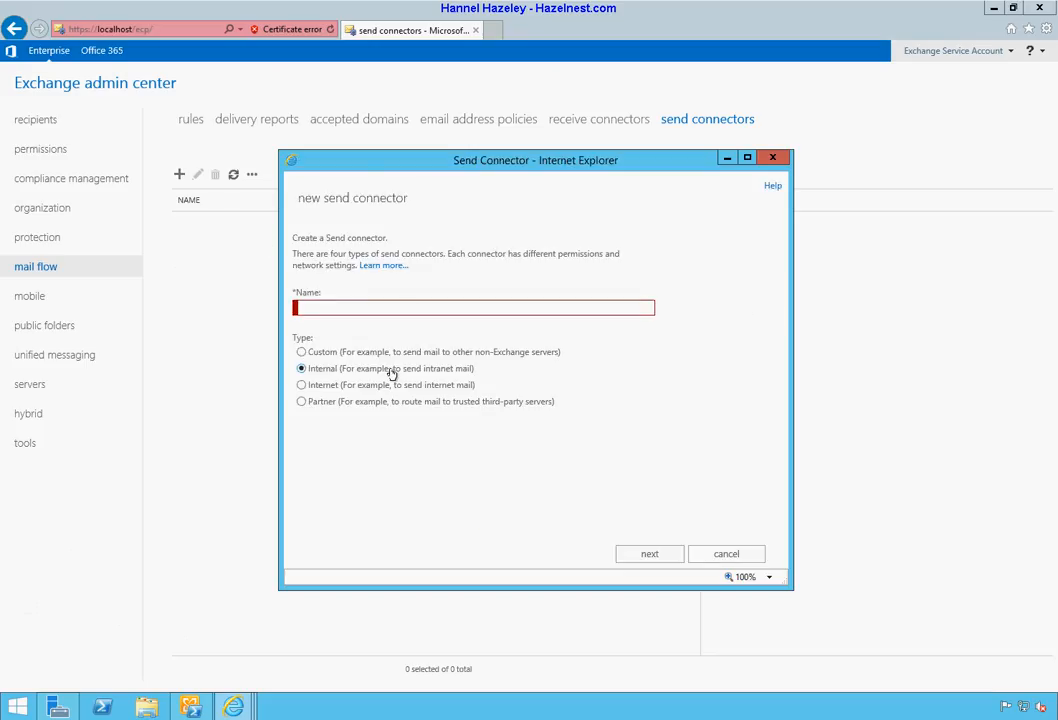
left_click(388, 306)
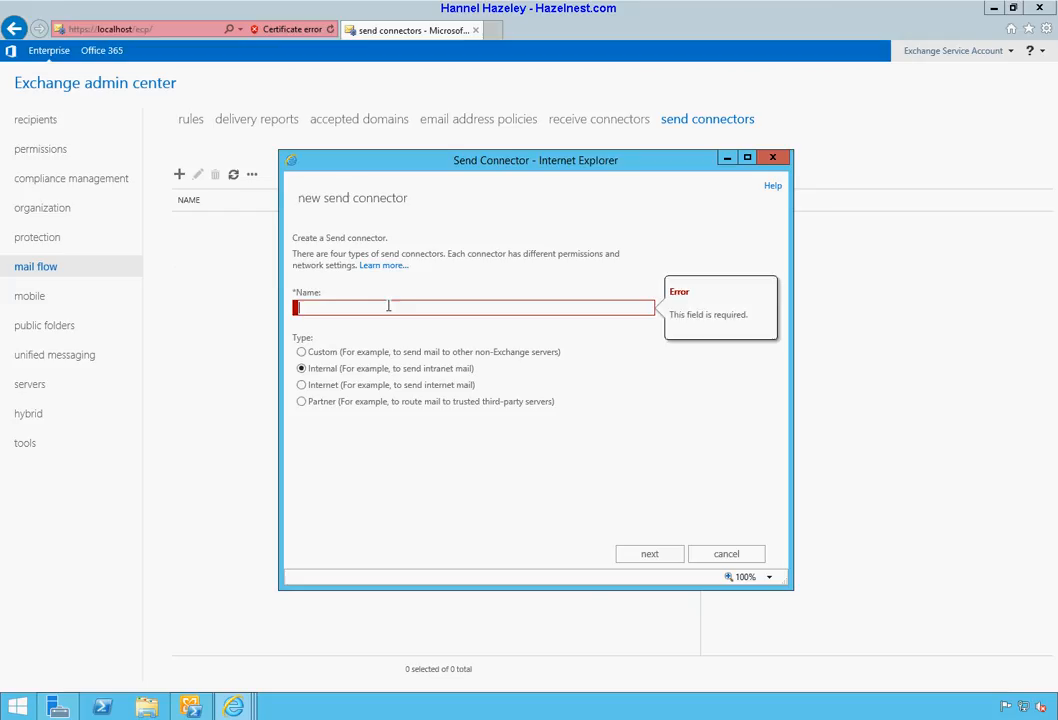
type("Comodo")
left_click(432, 387)
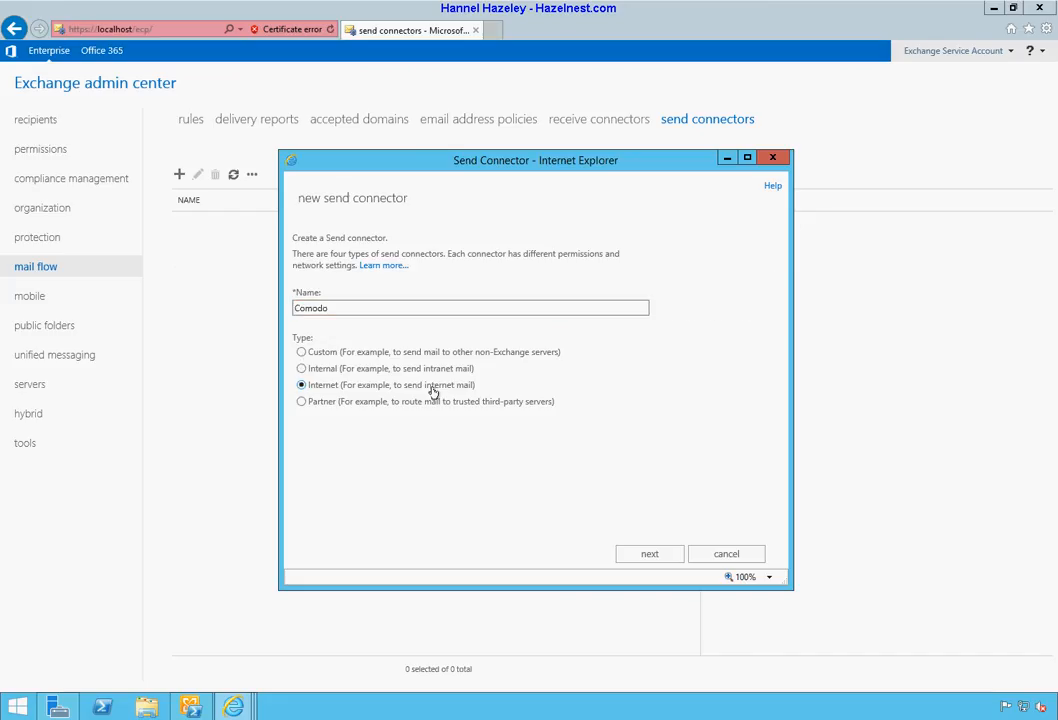
left_click(650, 555)
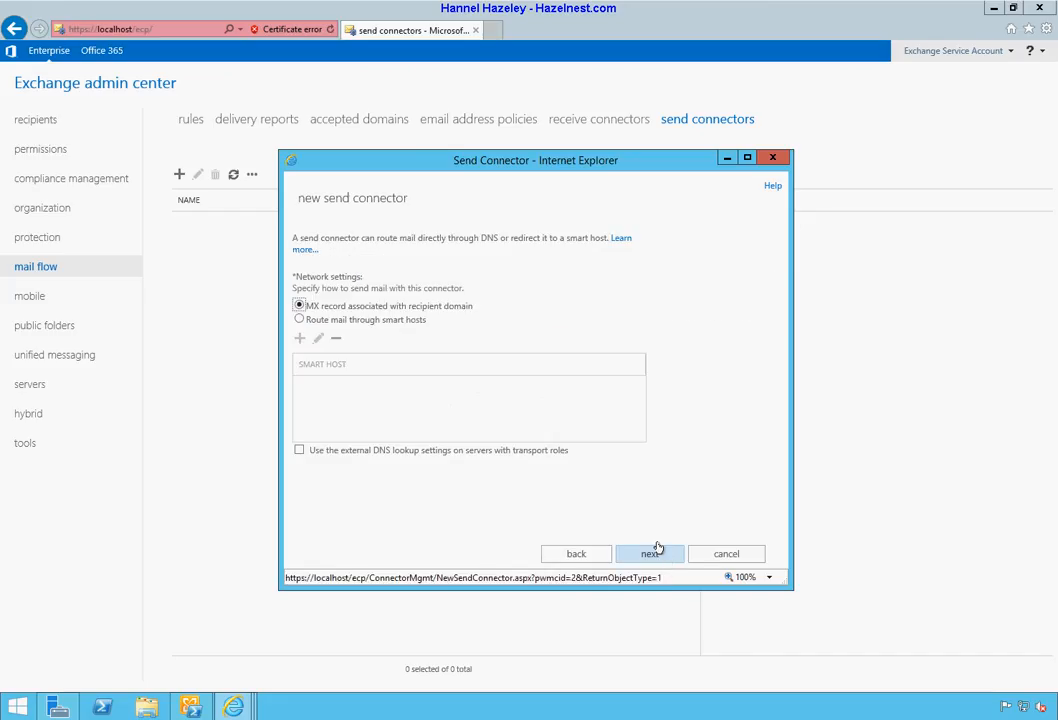
Step: Route mail through smart hosts, adding mxpool1.spamgateway.comodo.com as the first
left_click(299, 319)
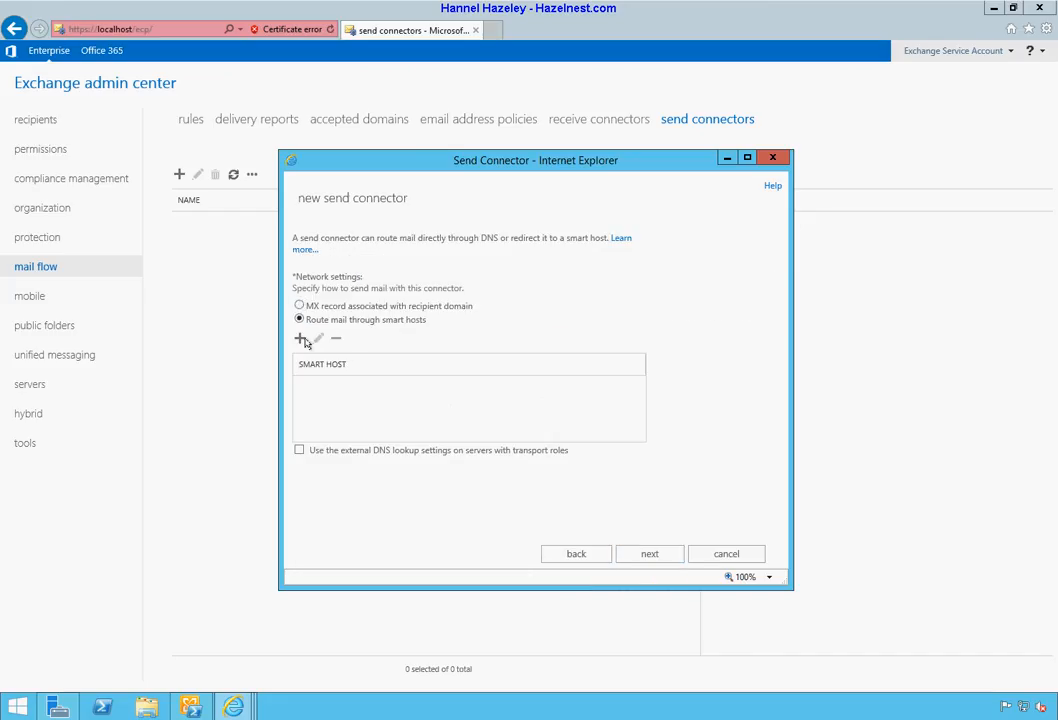
left_click(300, 340)
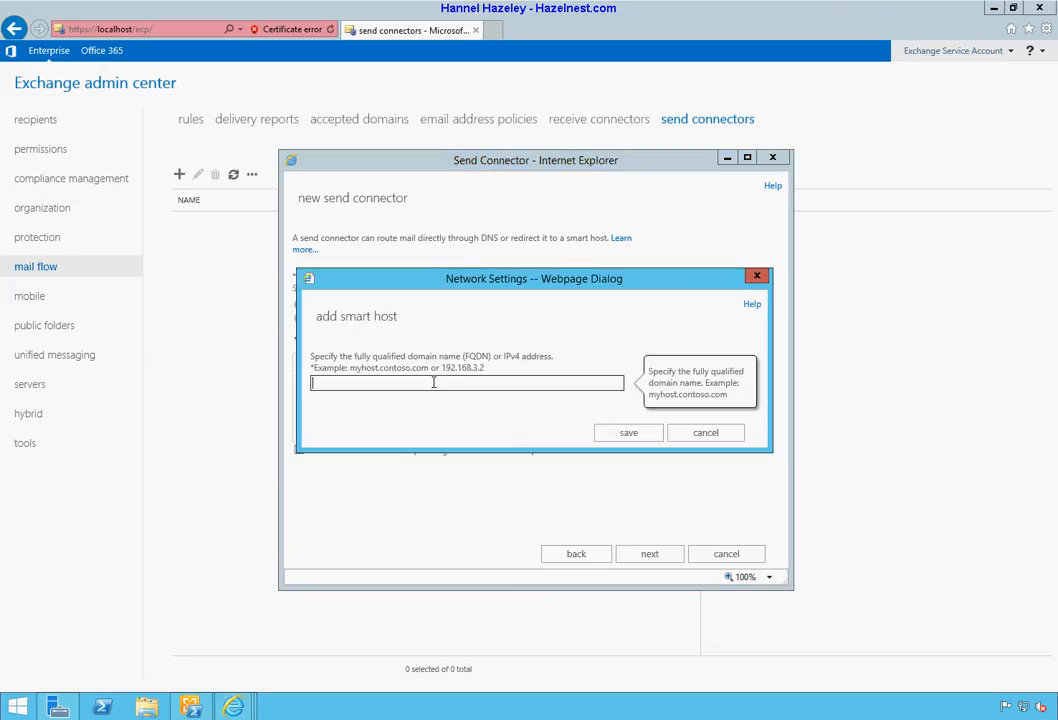
key("ctrl+v")
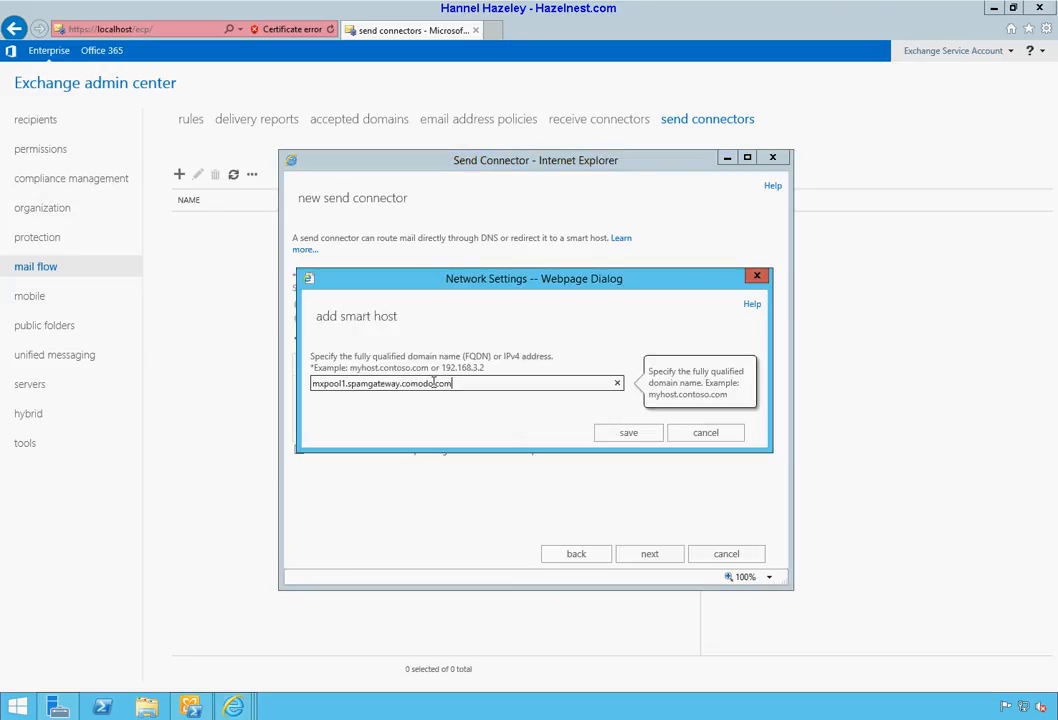
left_click(628, 433)
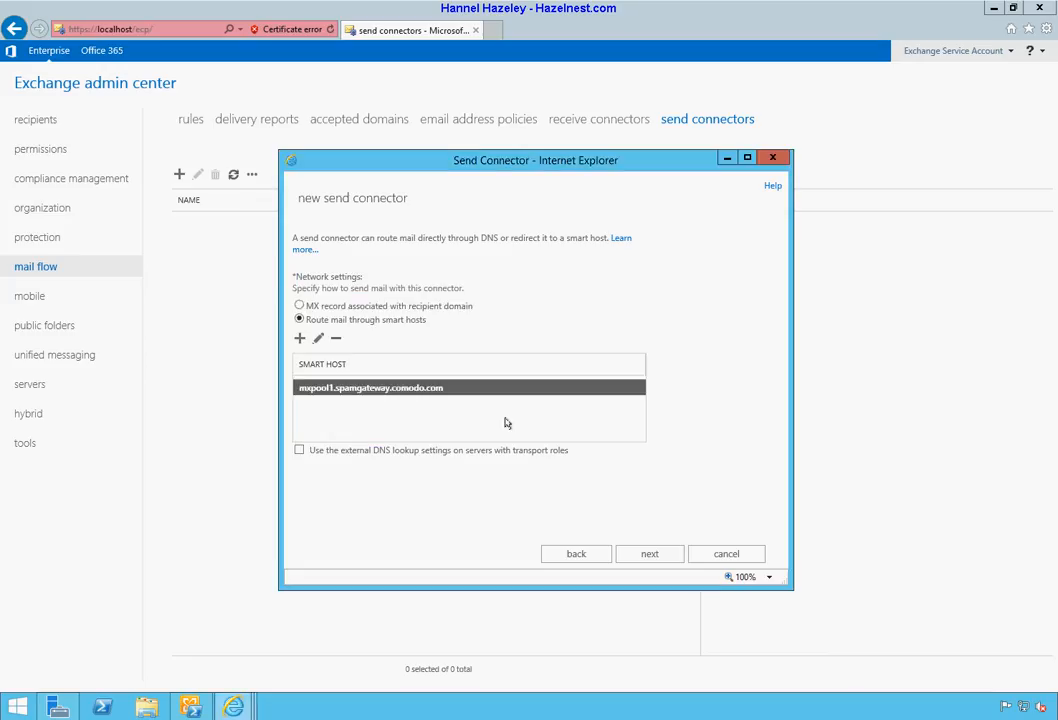
Step: Add mxpool2.spamgateway.comodo.com as a second smart host and continue
left_click(300, 340)
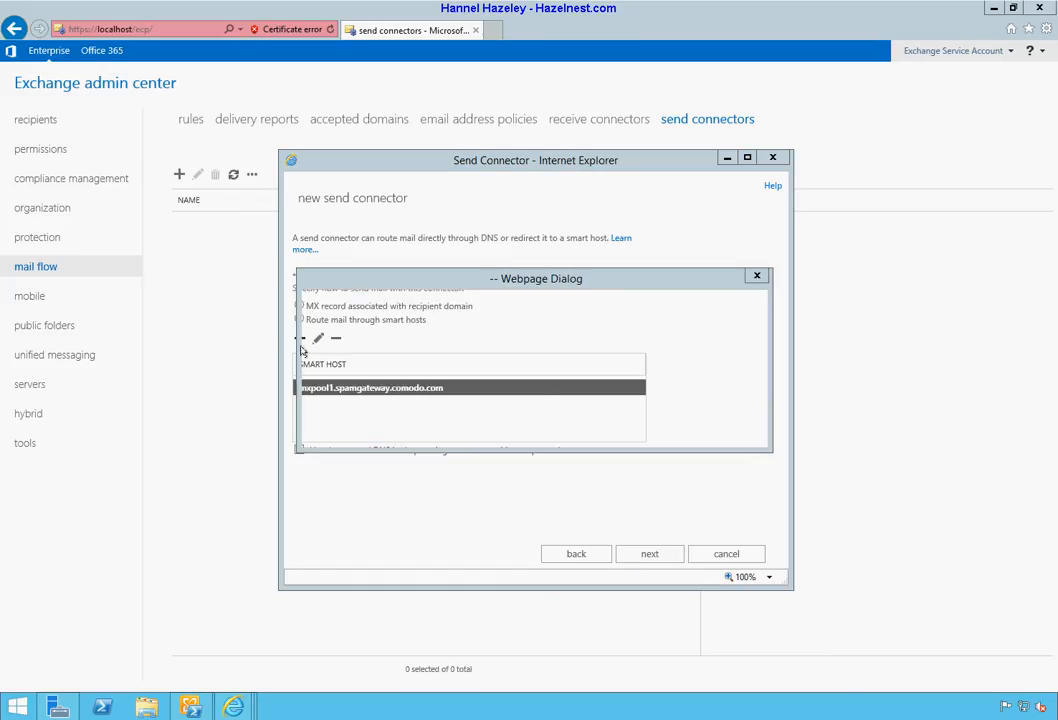
key("ctrl+v")
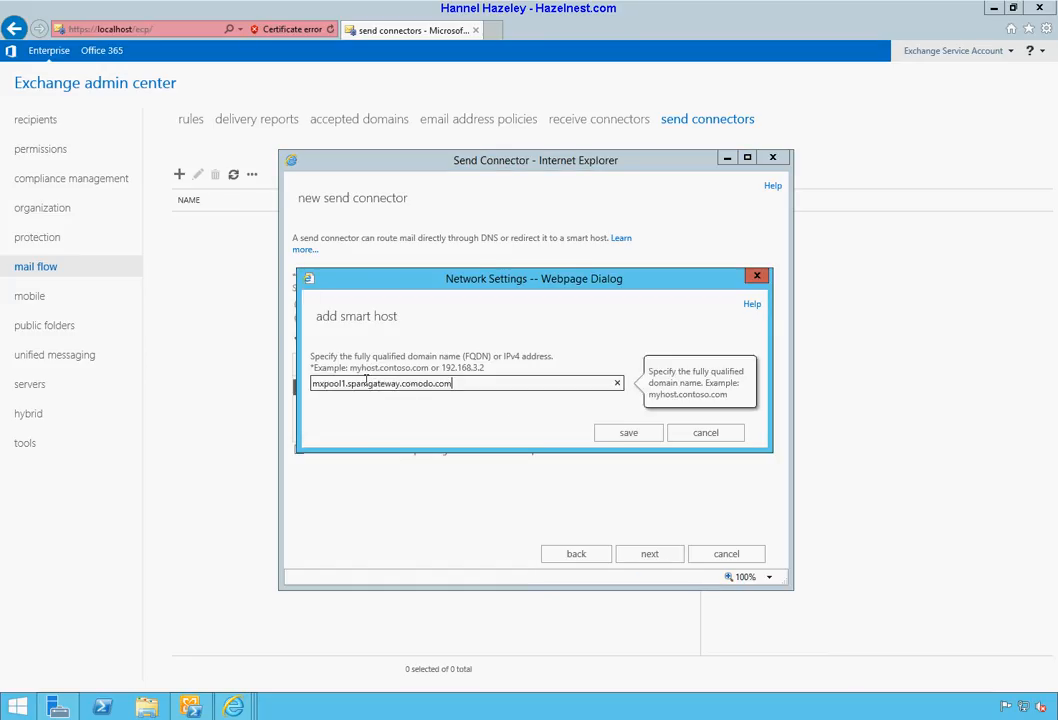
key("Left")
key("Left")
key("Left")
key("Left")
key("Left")
key("Left")
key("Left")
key("Left")
key("Left")
key("Left")
key("Left")
key("Left")
key("Left")
key("Left")
key("Left")
key("Left")
key("Left")
key("Left")
key("Left")
key("Left")
key("Delete")
type("2")
left_click(610, 432)
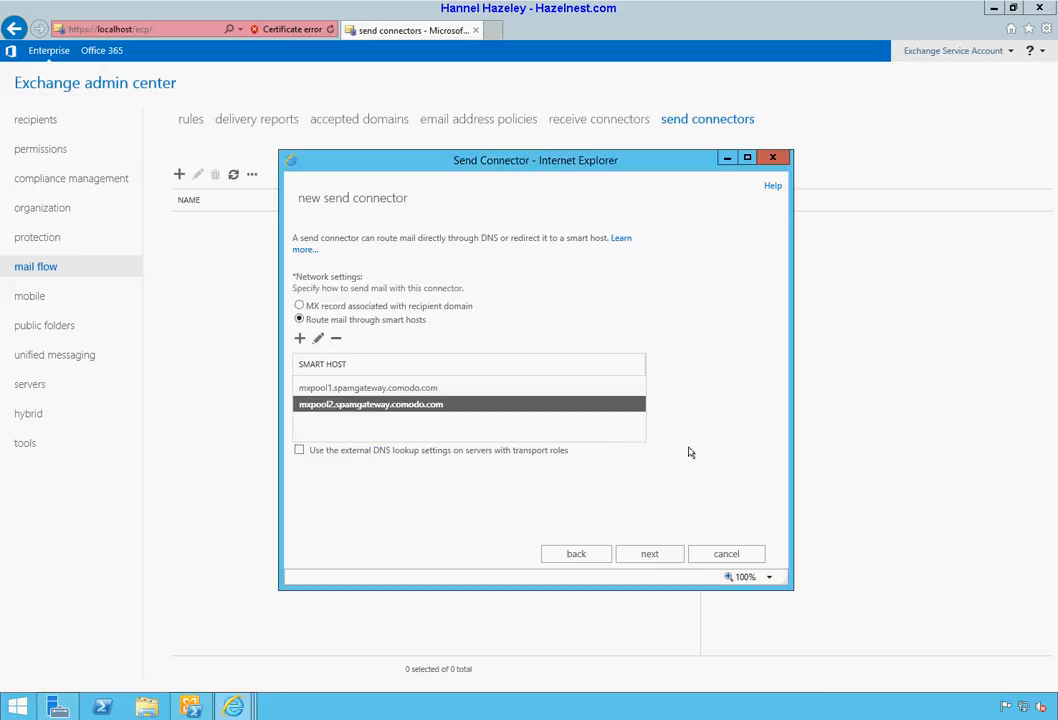
left_click(649, 554)
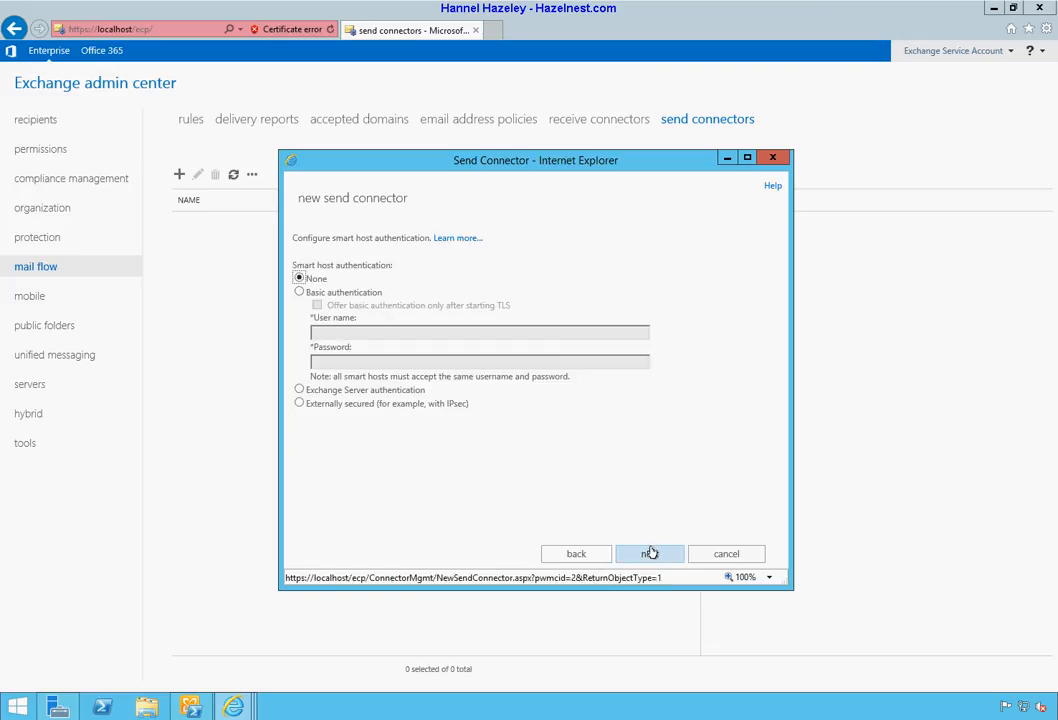
Step: Leave smart host authentication at None and add the SMTP address space * with cost 1
left_click(650, 554)
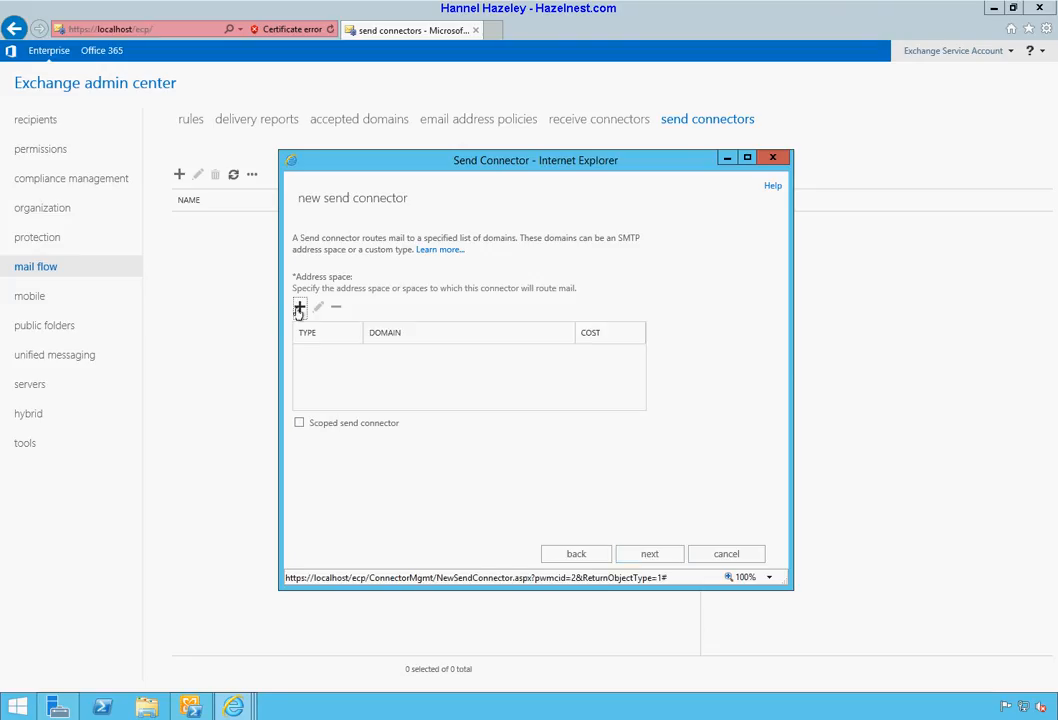
left_click(299, 309)
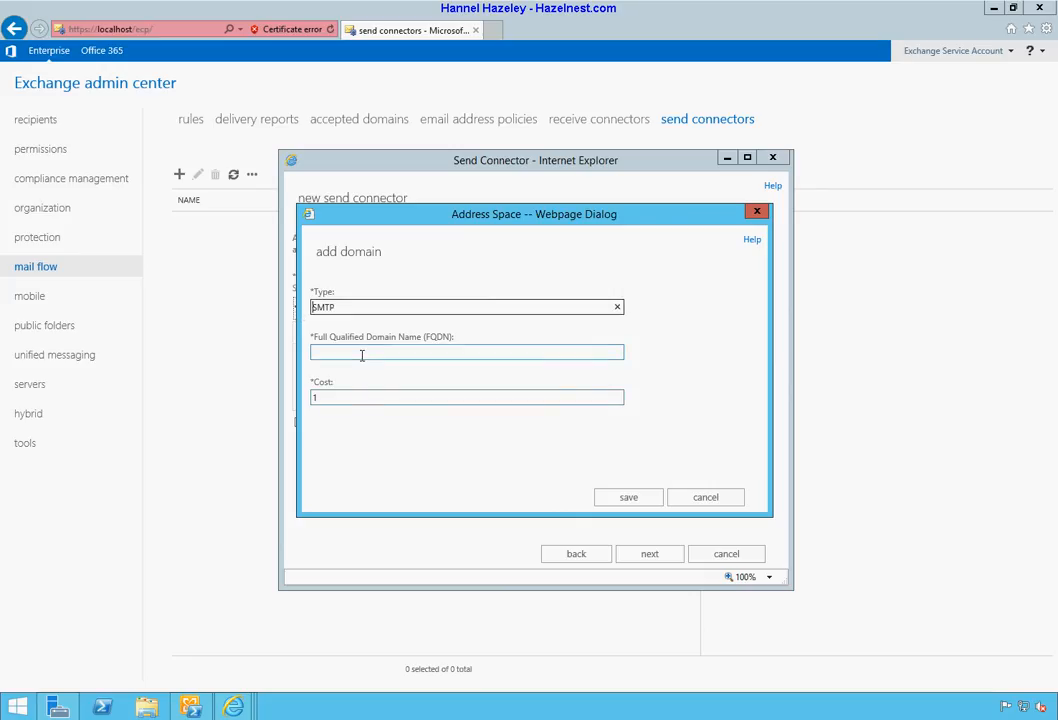
left_click(362, 353)
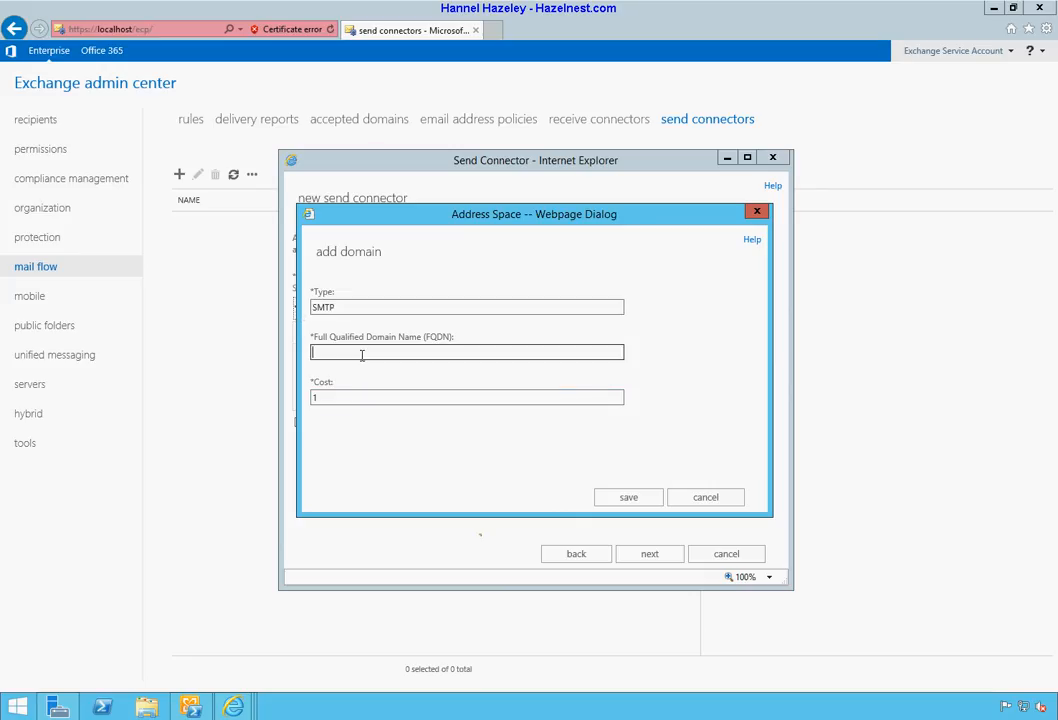
type("*")
left_click(623, 497)
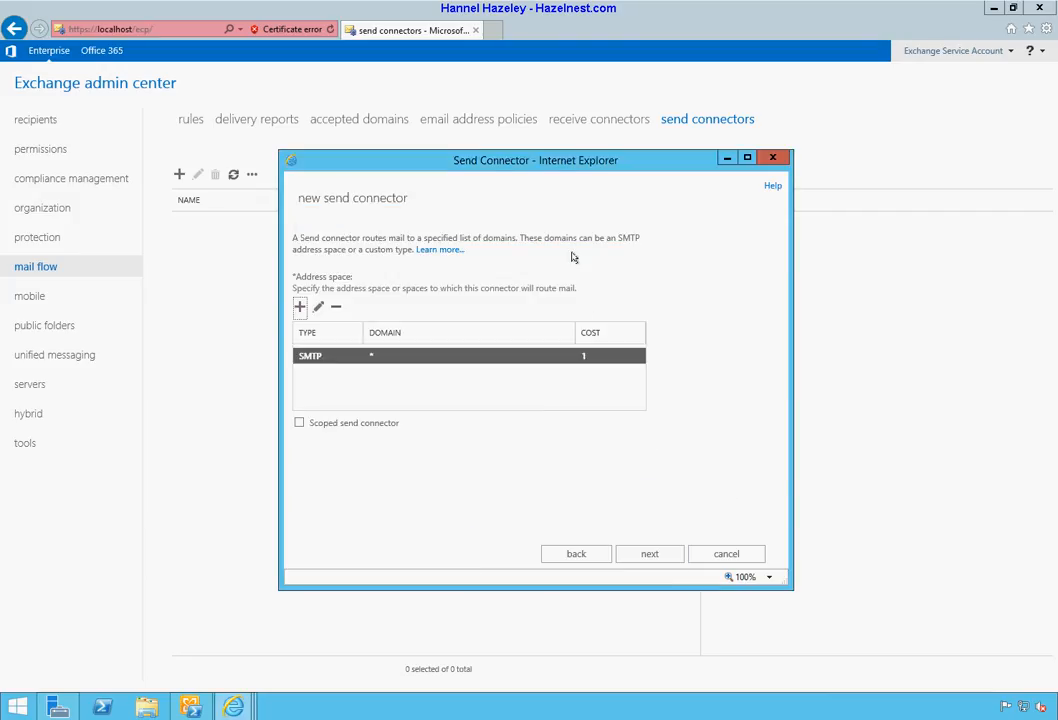
left_click(649, 556)
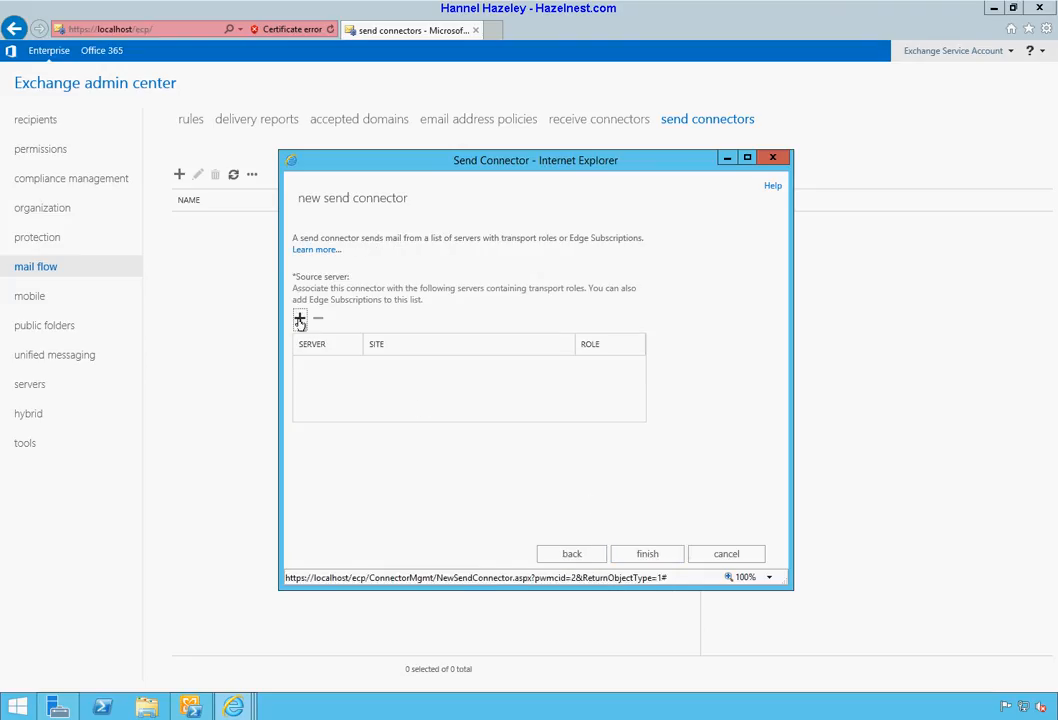
Step: Dismiss the source server picker twice without choosing a server, then cancel the unfinished send connector wizard
left_click(299, 320)
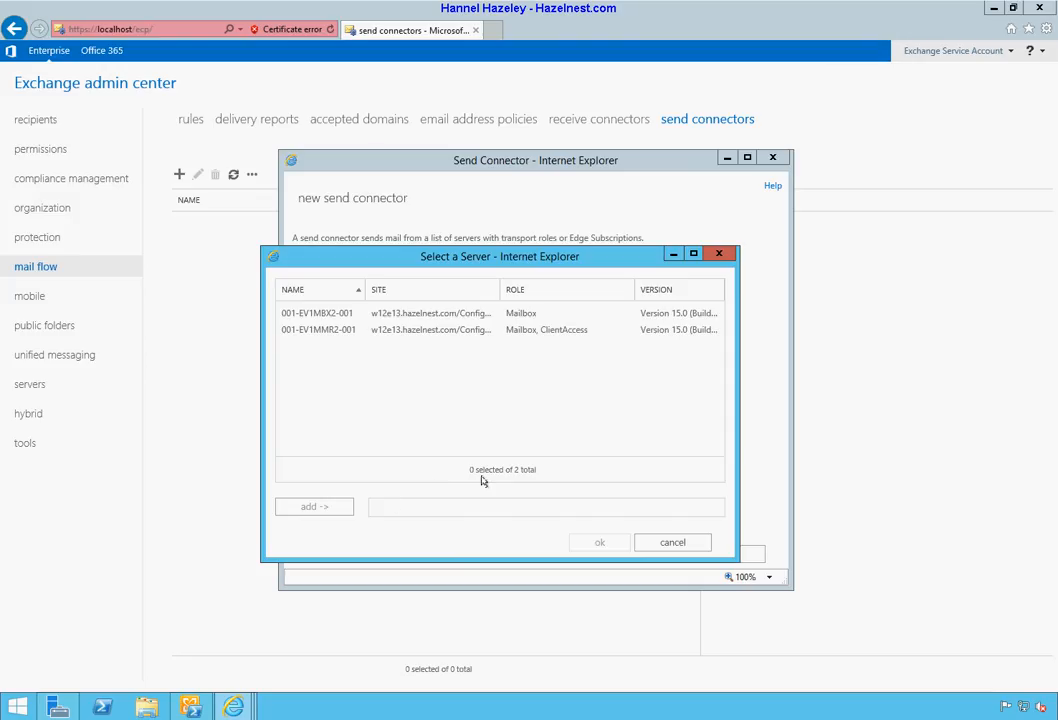
left_click(680, 543)
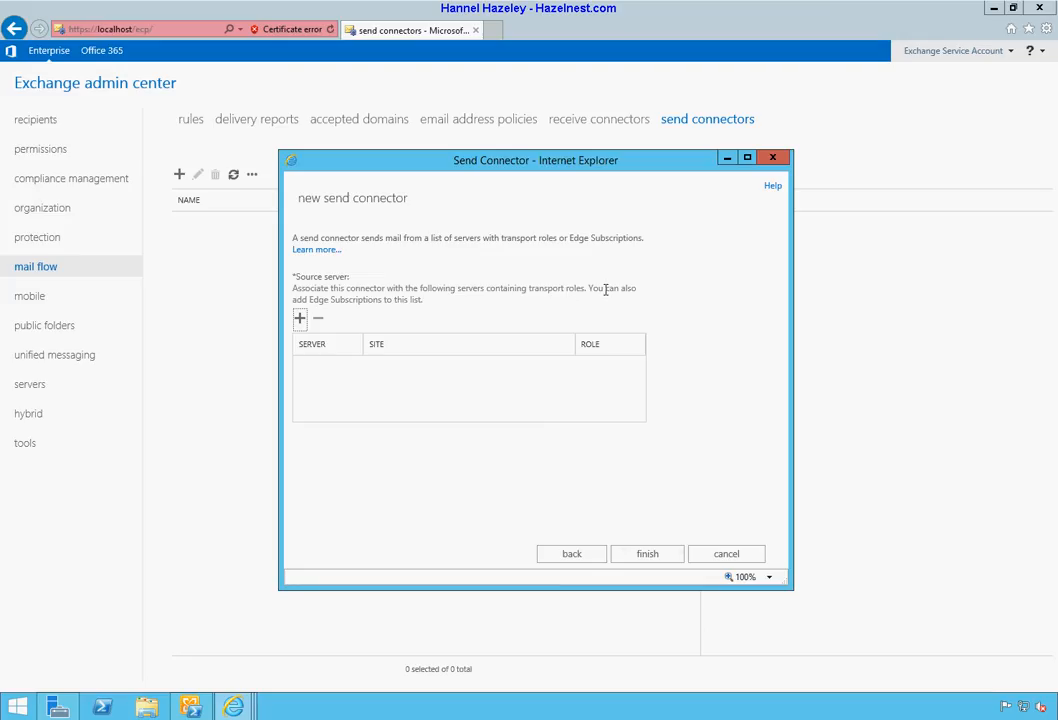
left_click(299, 318)
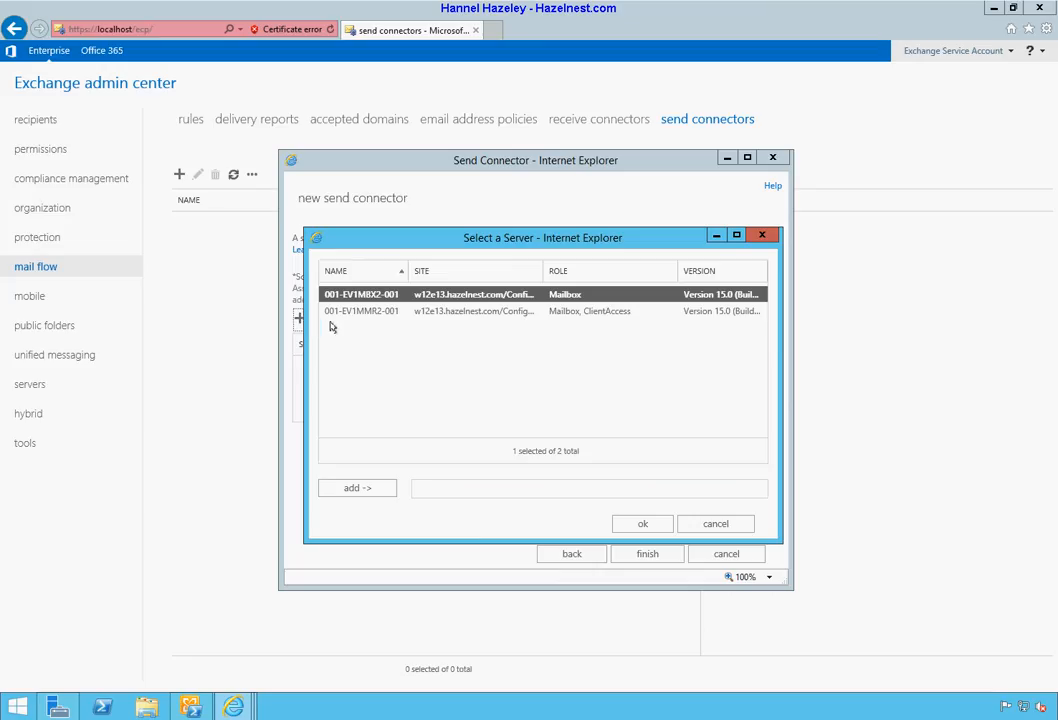
left_click(716, 524)
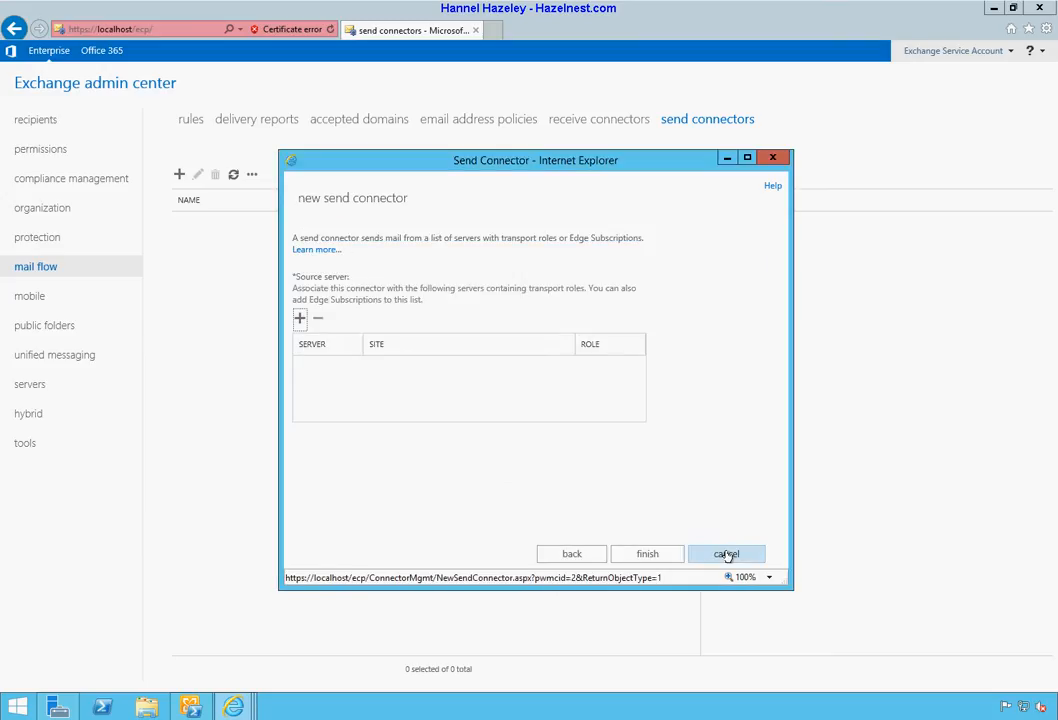
left_click(725, 619)
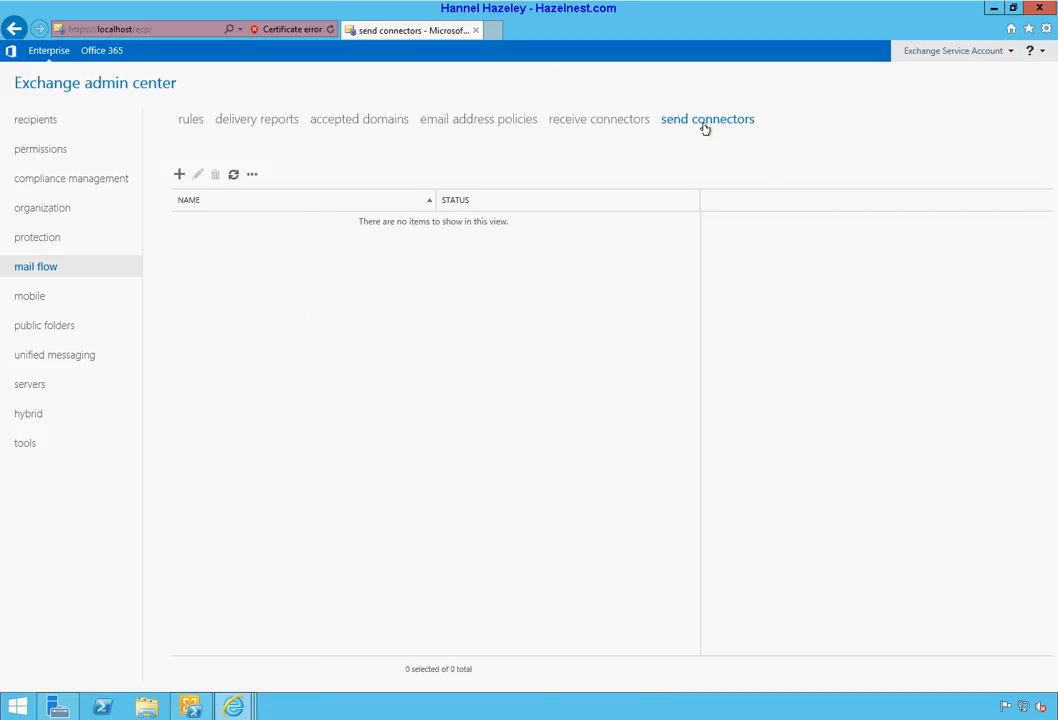
Step: Create a new Internet-type send connector named 'Comodo' and advance to its network settings
left_click(179, 174)
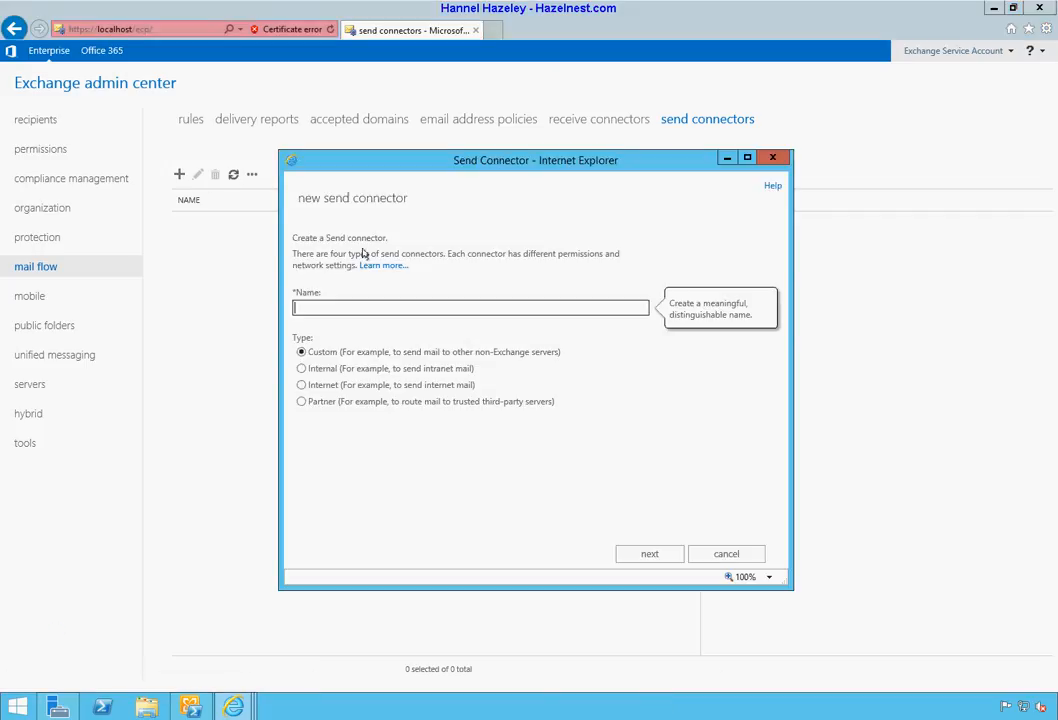
left_click(359, 386)
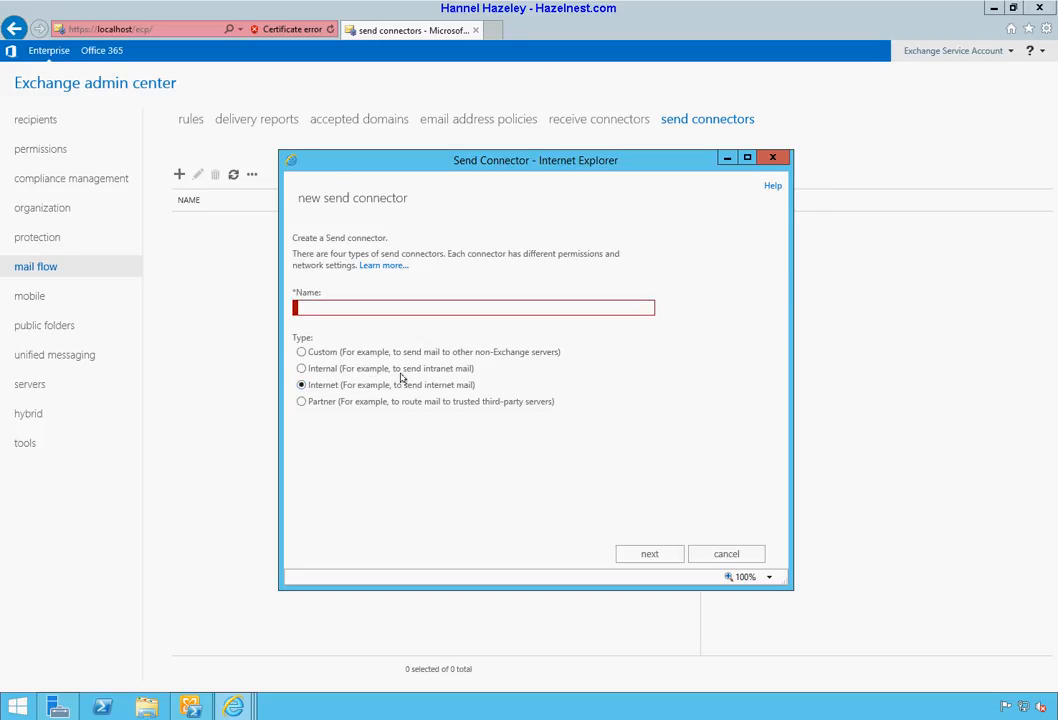
left_click(409, 308)
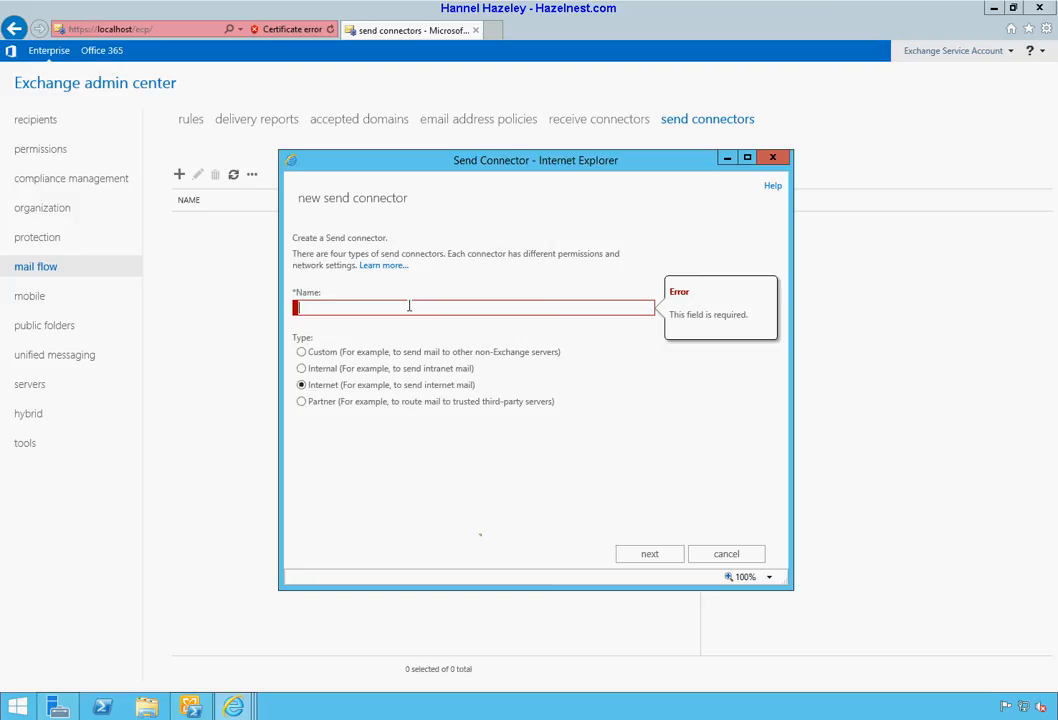
type("Comodo")
left_click(650, 554)
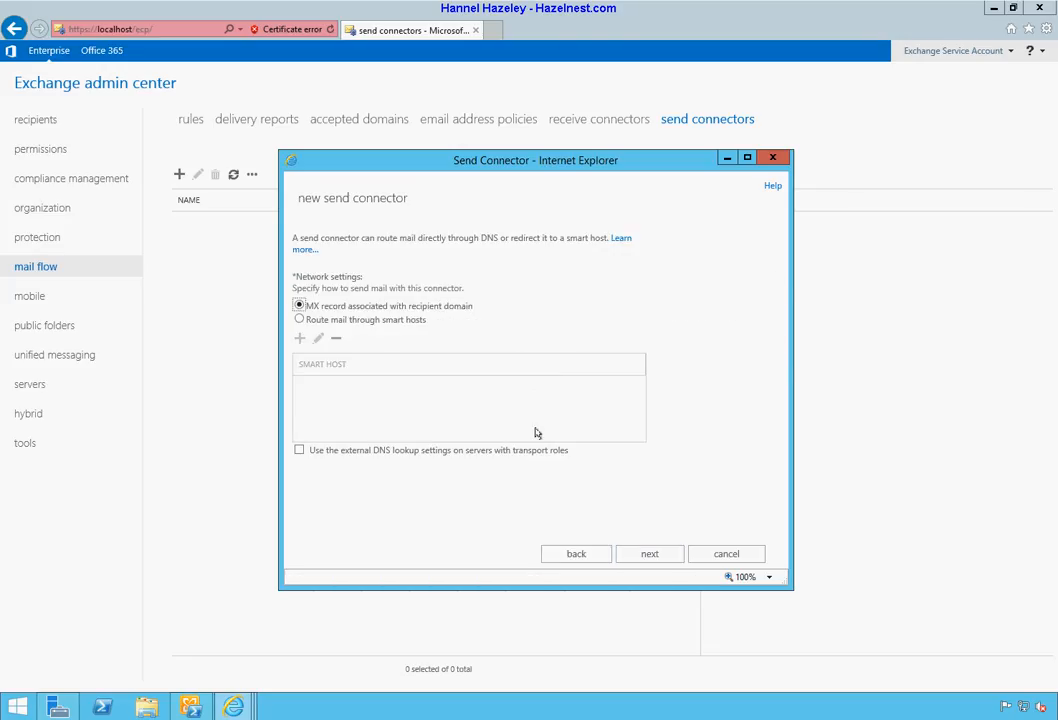
Step: Switch routing to smart hosts and add mxpool1.spamgateway.comodo.com as the first smart host
left_click(404, 321)
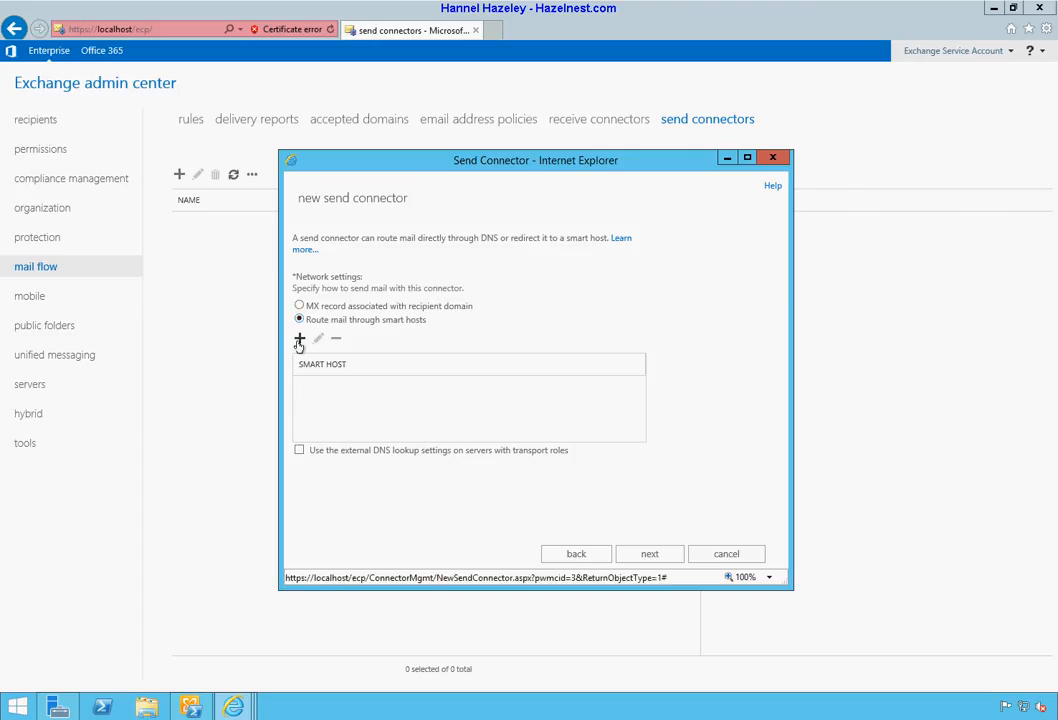
left_click(299, 339)
right_click(390, 384)
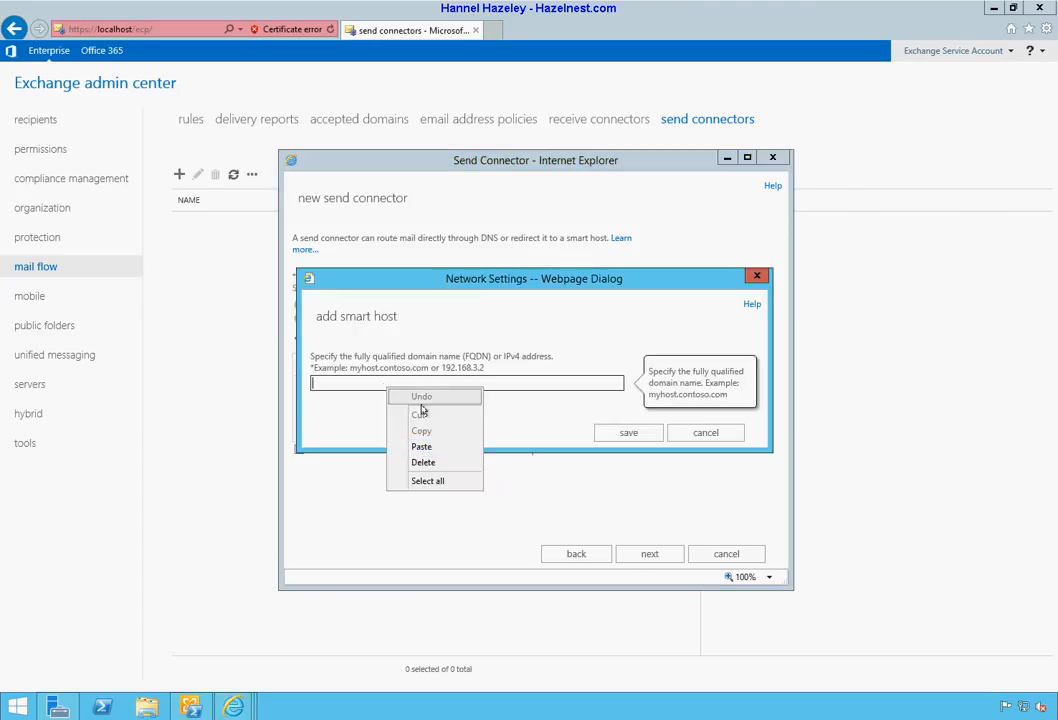
left_click(428, 444)
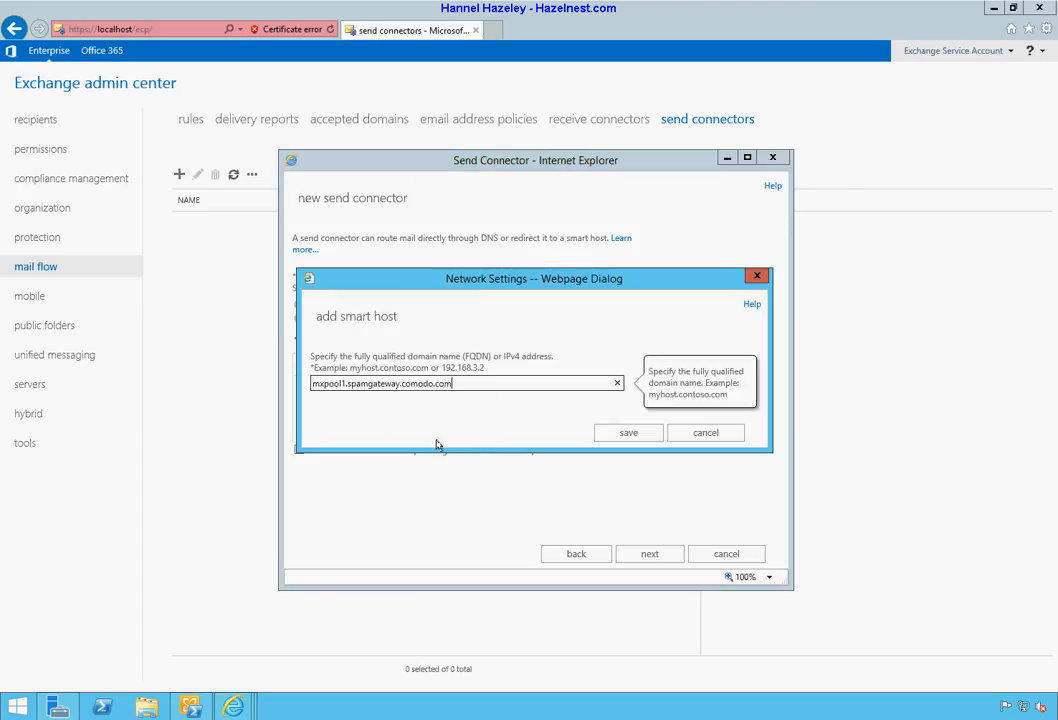
left_click(606, 440)
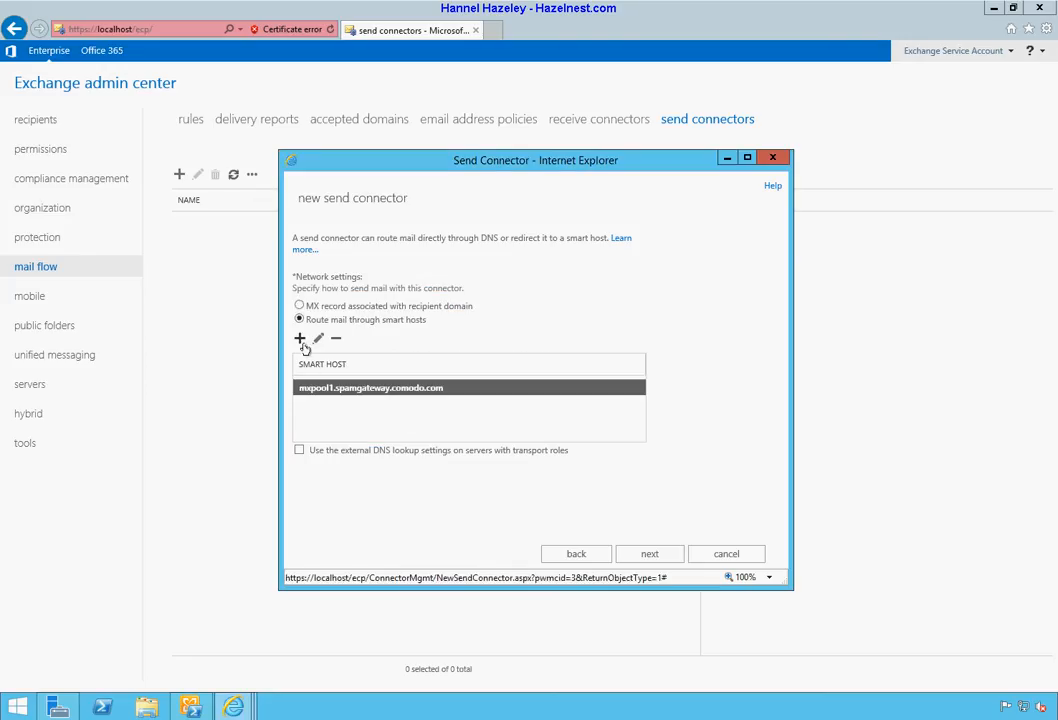
Step: Add mxpool2.spamgateway.comodo.com as a second smart host and keep authentication at None
left_click(300, 340)
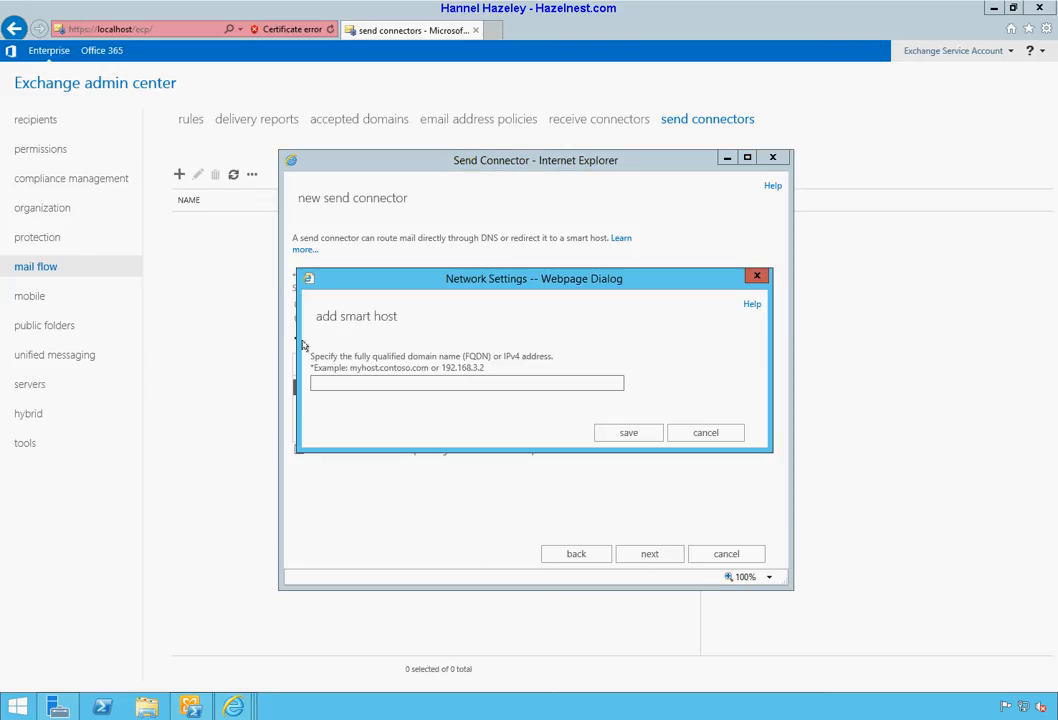
right_click(360, 384)
left_click(394, 439)
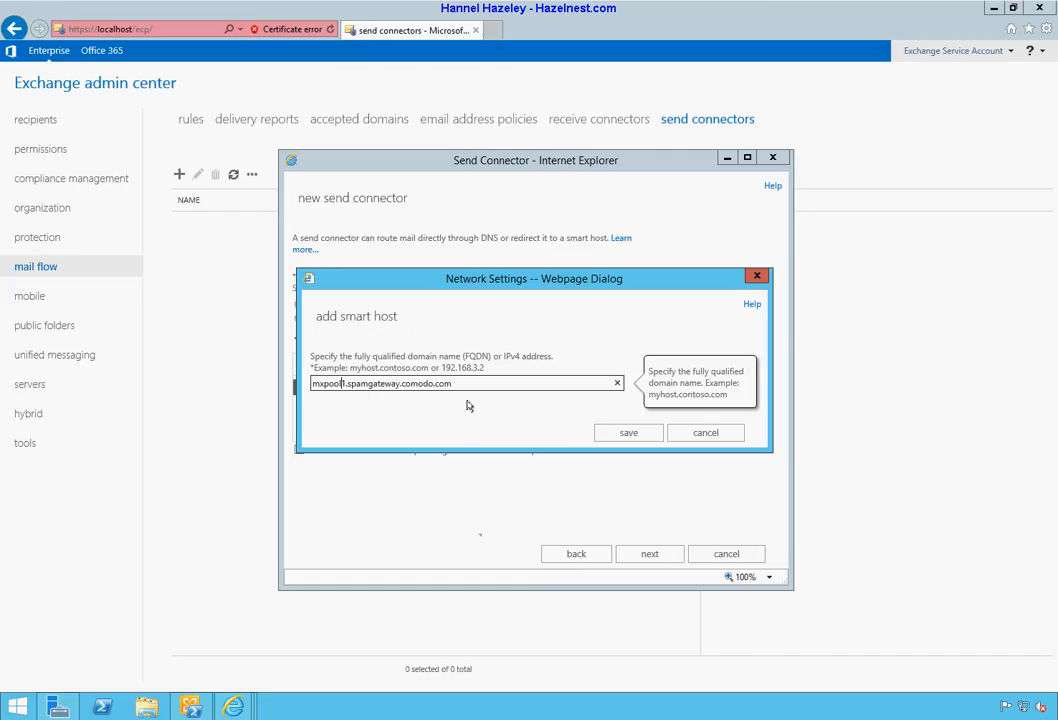
key("Right")
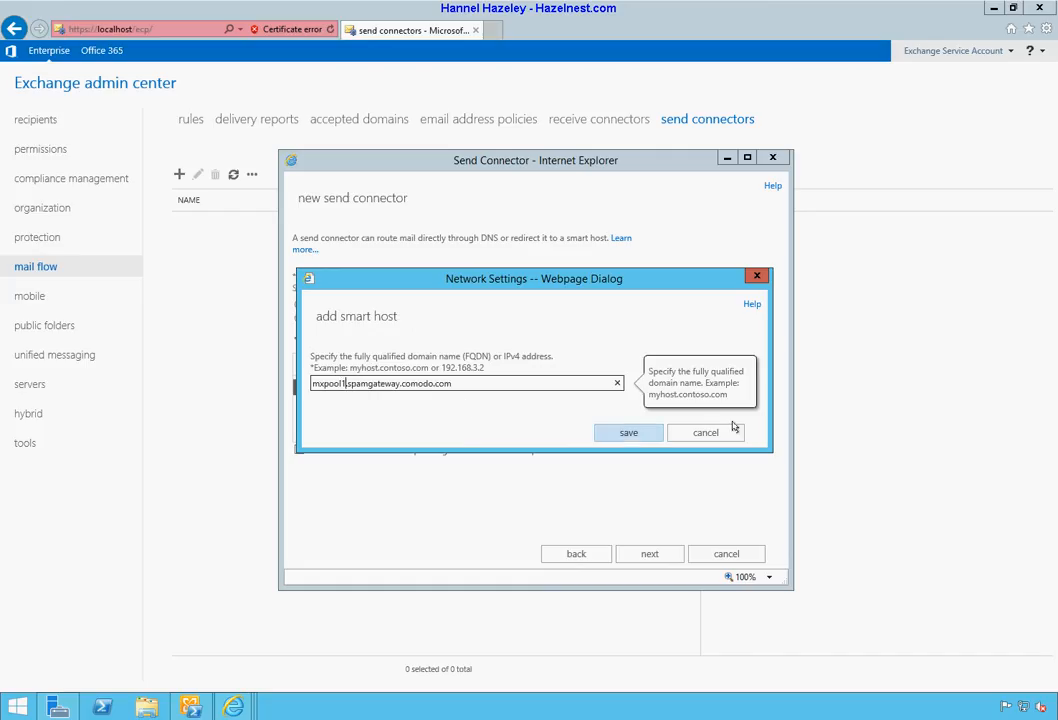
left_click(638, 438)
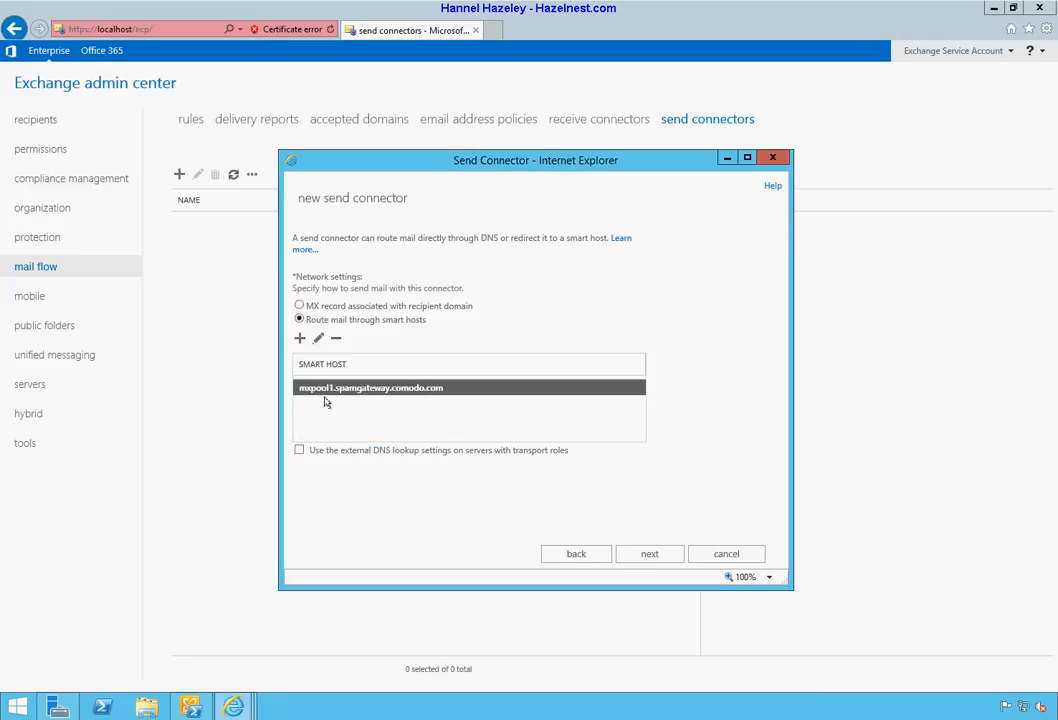
left_click(299, 338)
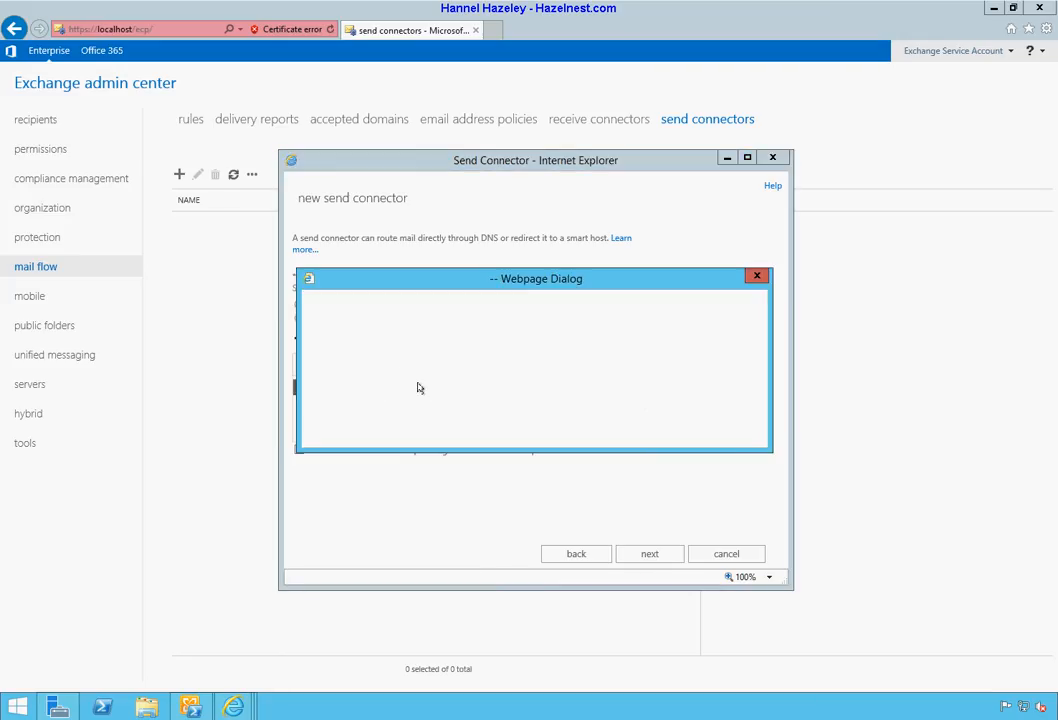
left_click(481, 385)
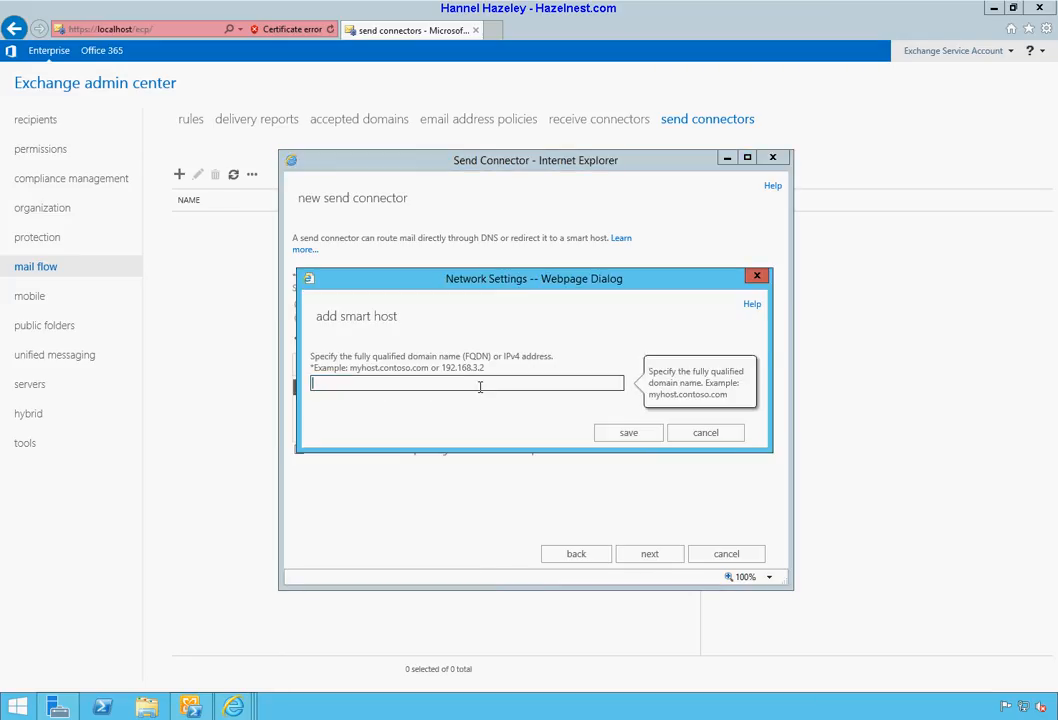
type("mxpool1.spamgateway.comodo.com")
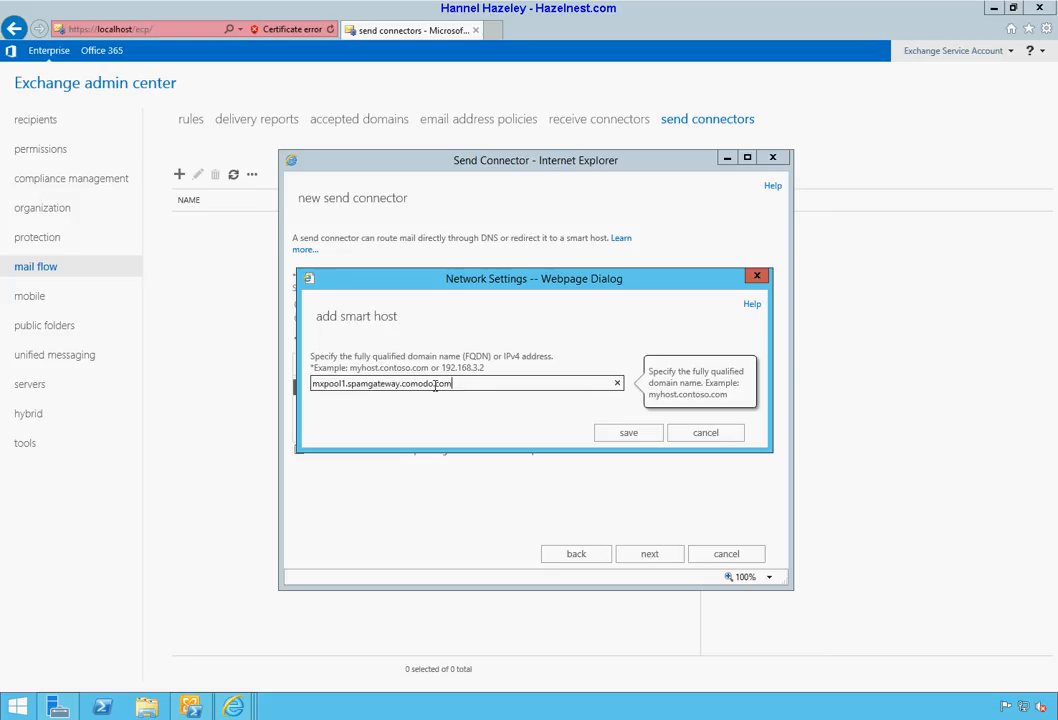
key("Delete")
type("2")
key("Return")
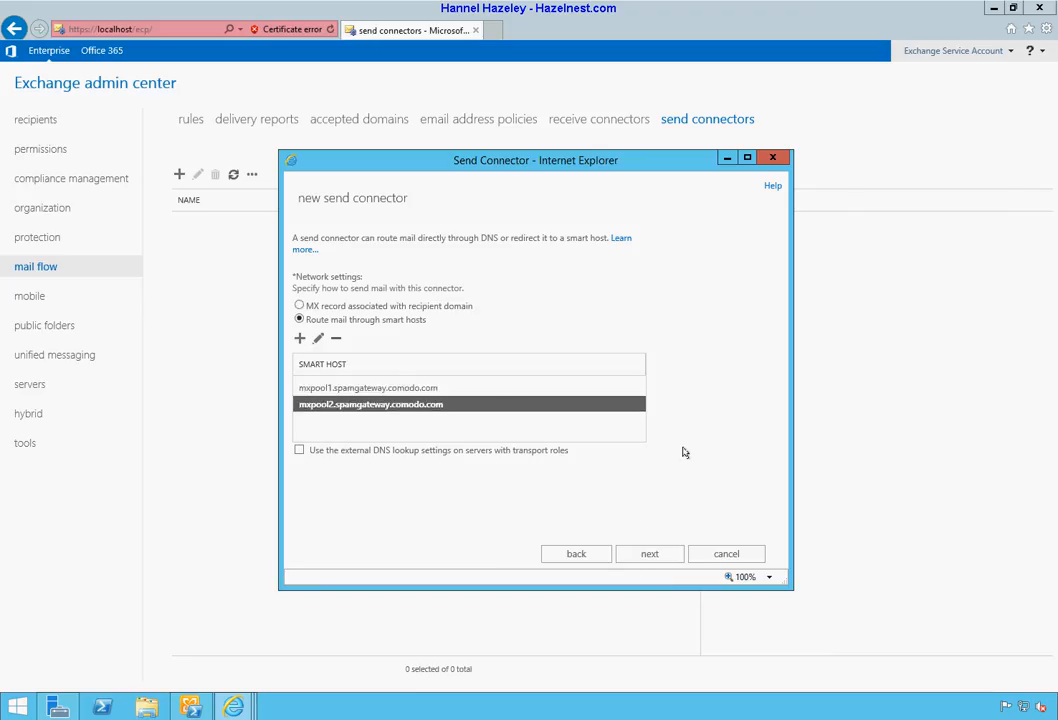
left_click(659, 553)
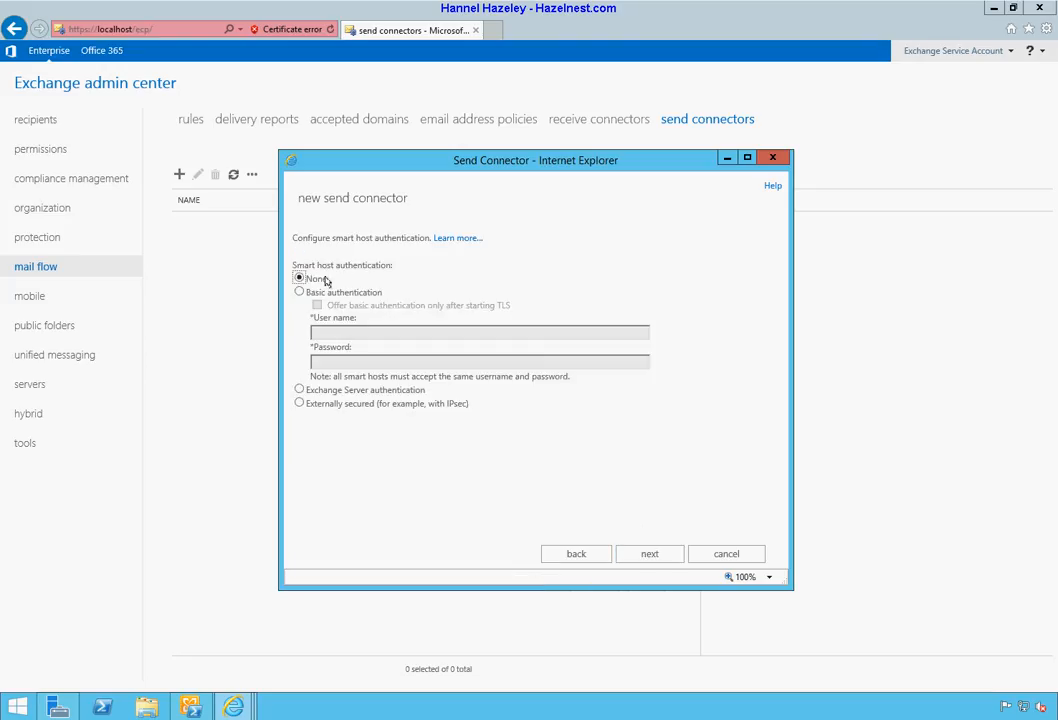
left_click(650, 555)
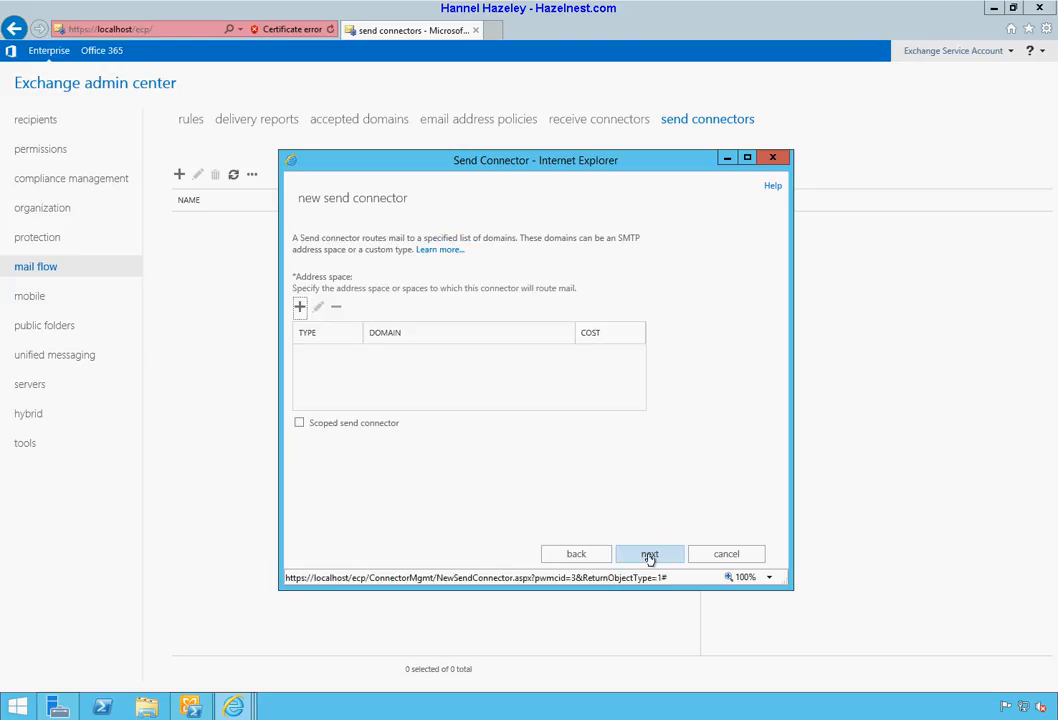
Step: Give the connector the SMTP address space * with cost 1
left_click(300, 308)
left_click(342, 353)
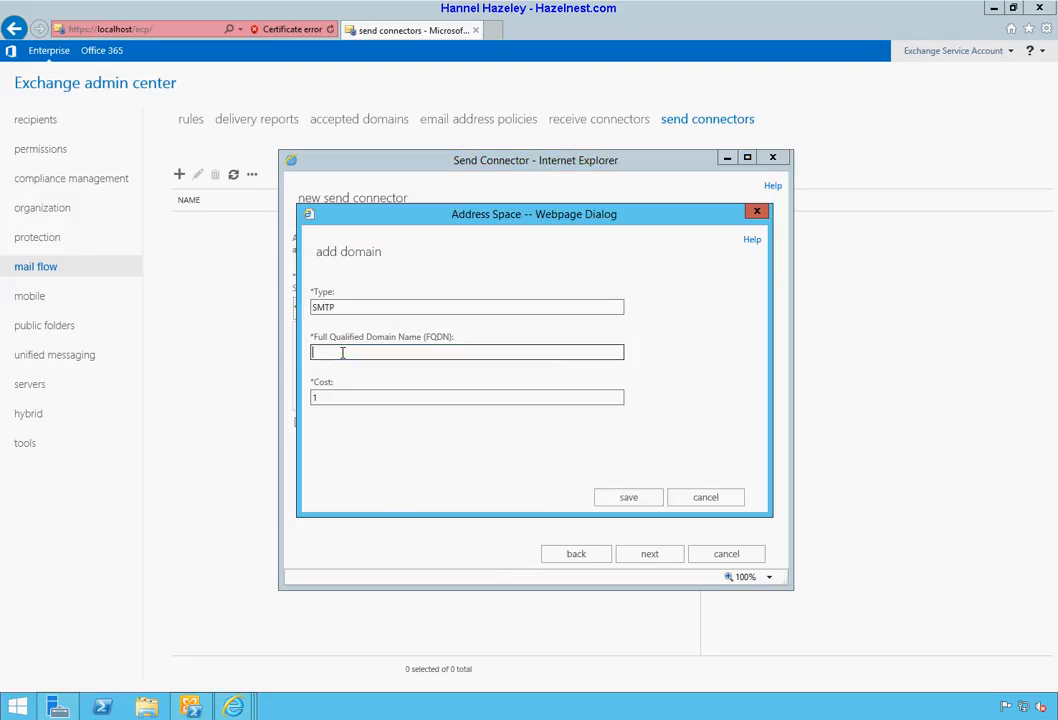
type("*")
left_click(628, 497)
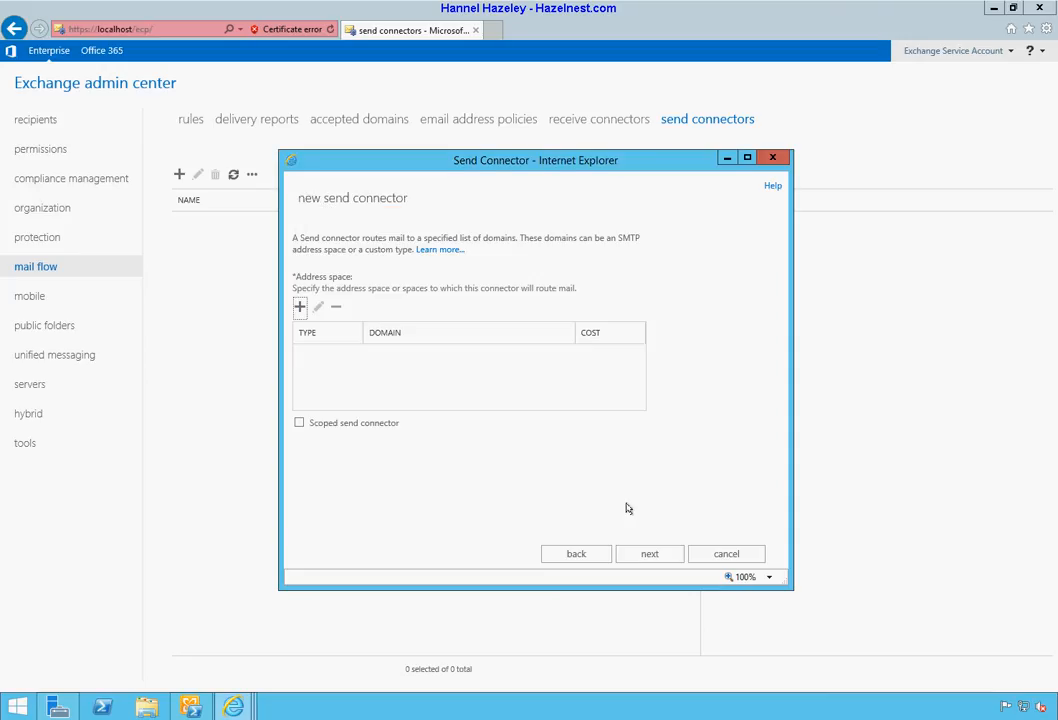
left_click(650, 554)
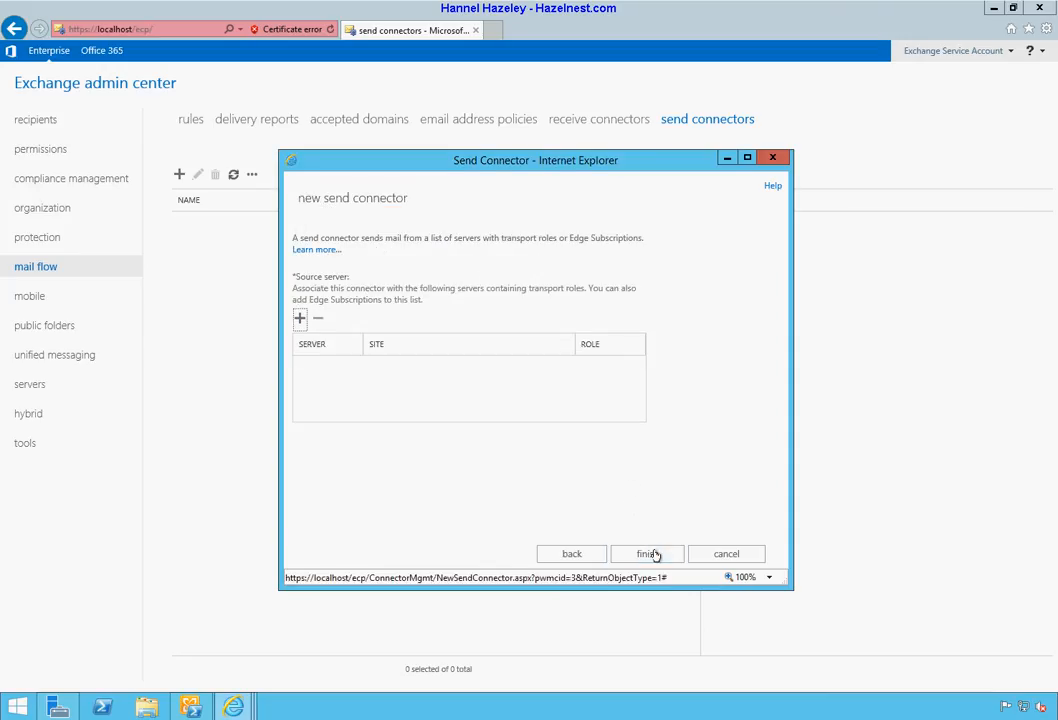
Step: Add server 001-EV1MMR2-001 as the connector's source server
left_click(299, 319)
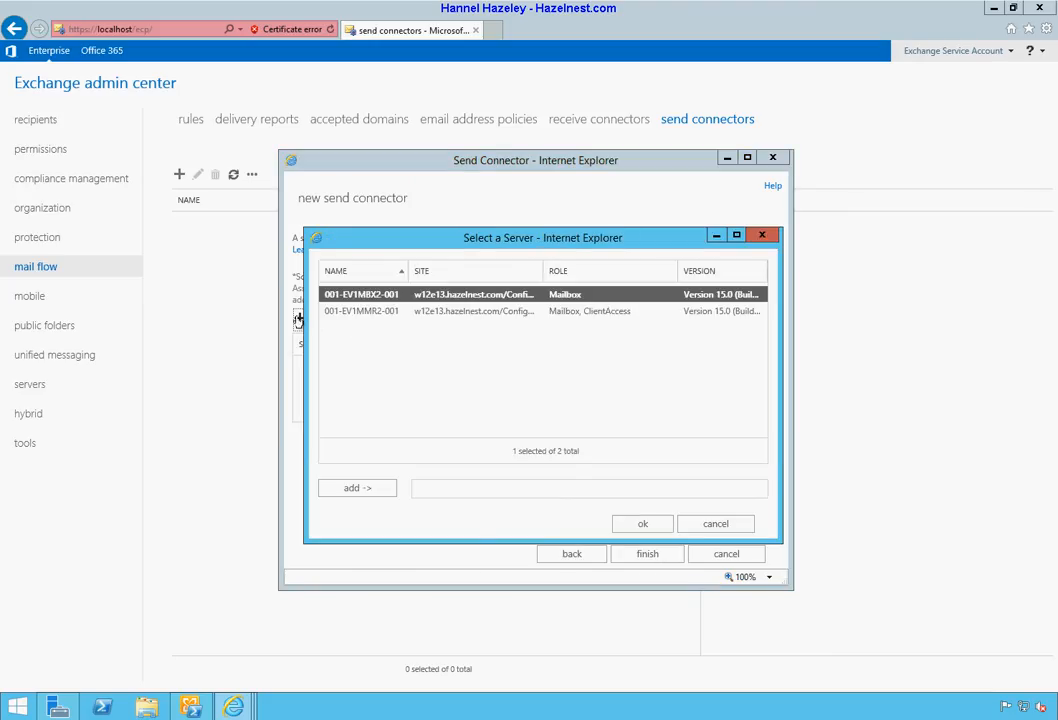
left_click(358, 313)
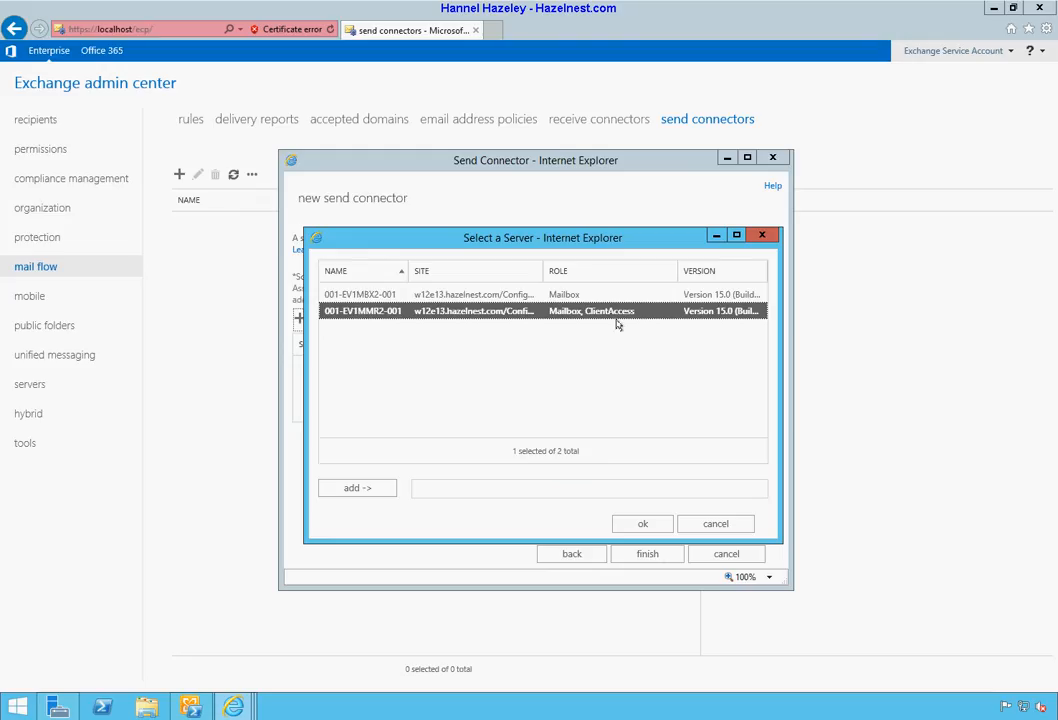
left_click(380, 492)
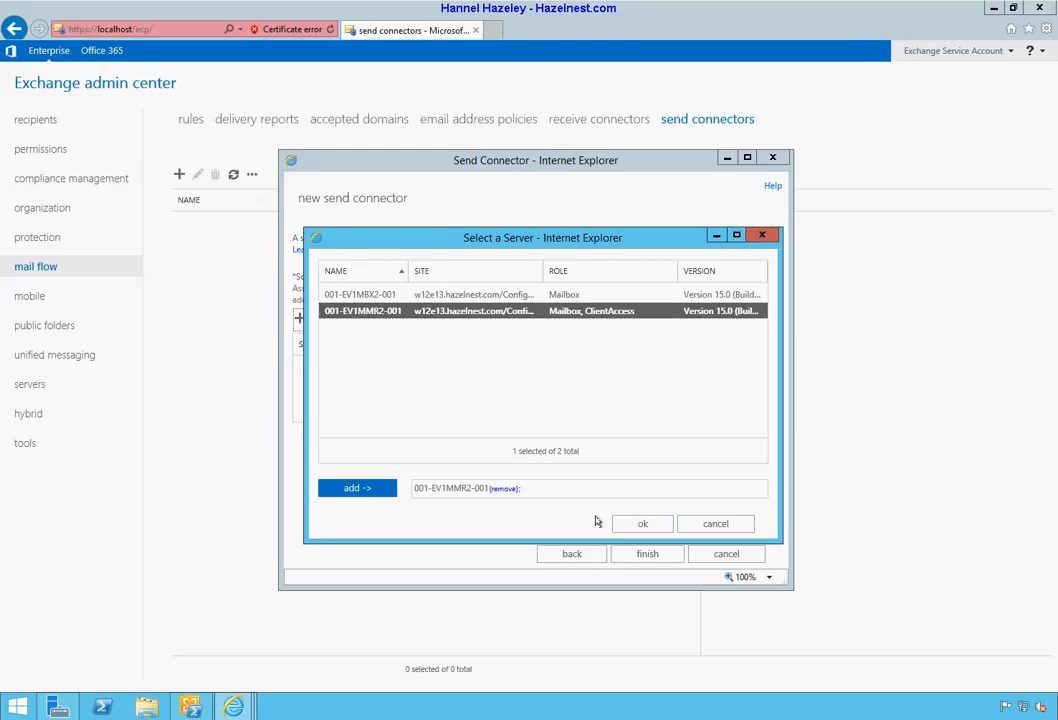
left_click(643, 524)
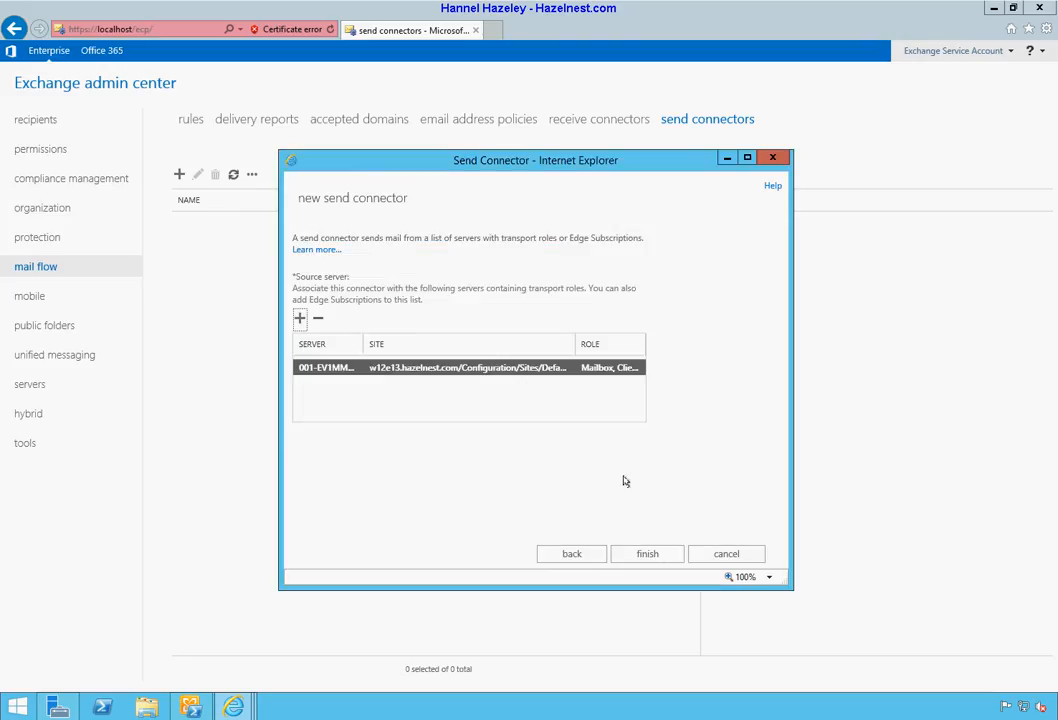
Step: Finish the Comodo send connector, check the Comodo receive connector, then return to send connectors
left_click(648, 554)
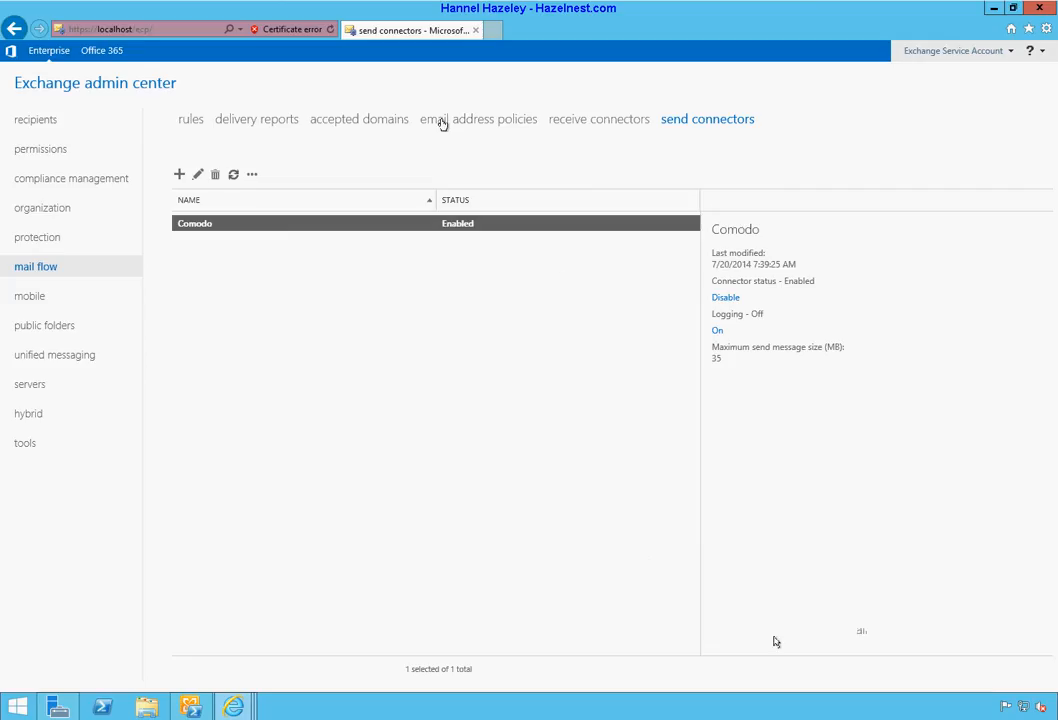
left_click(568, 121)
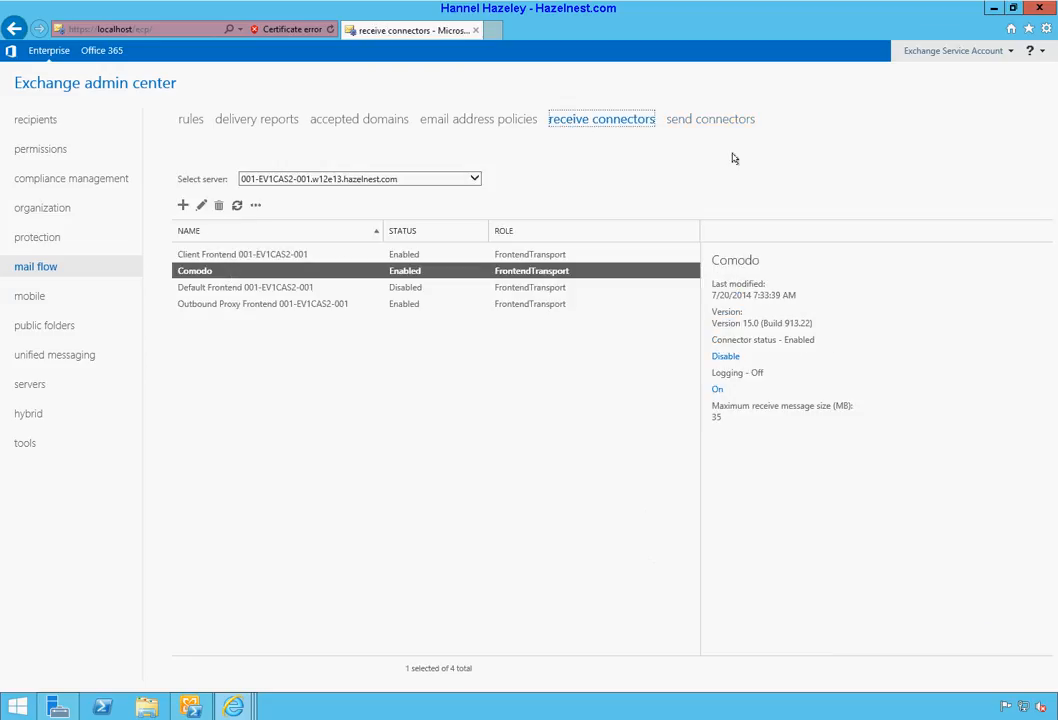
left_click(724, 121)
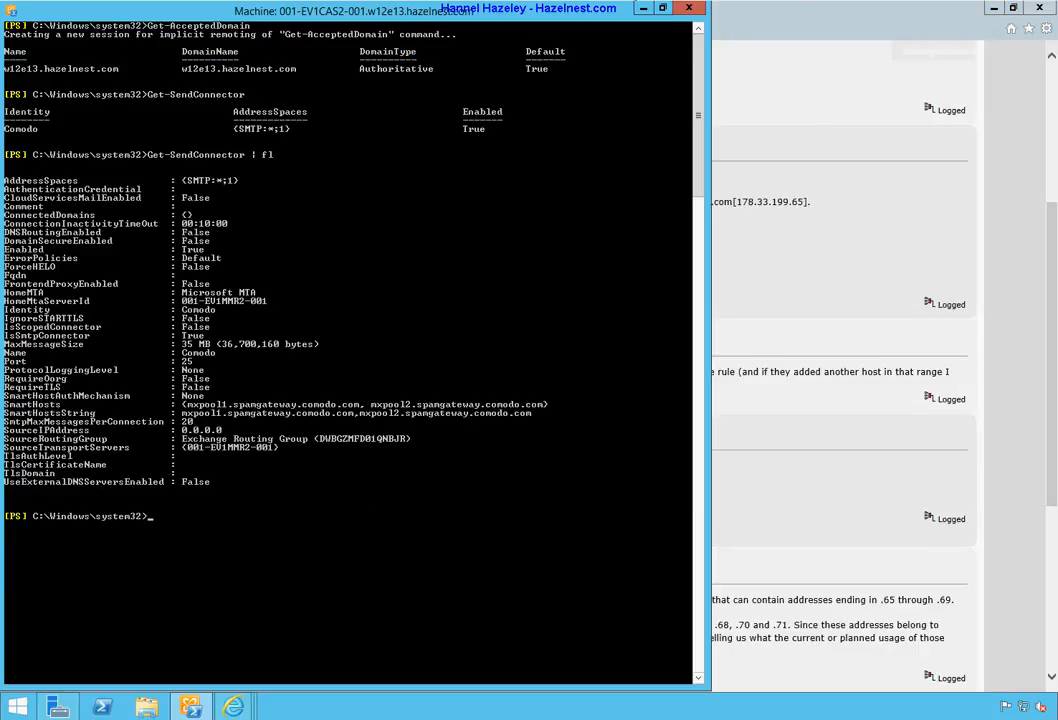
Step: Minimize the PowerShell and forum browser windows to reveal the desktop
left_click(643, 9)
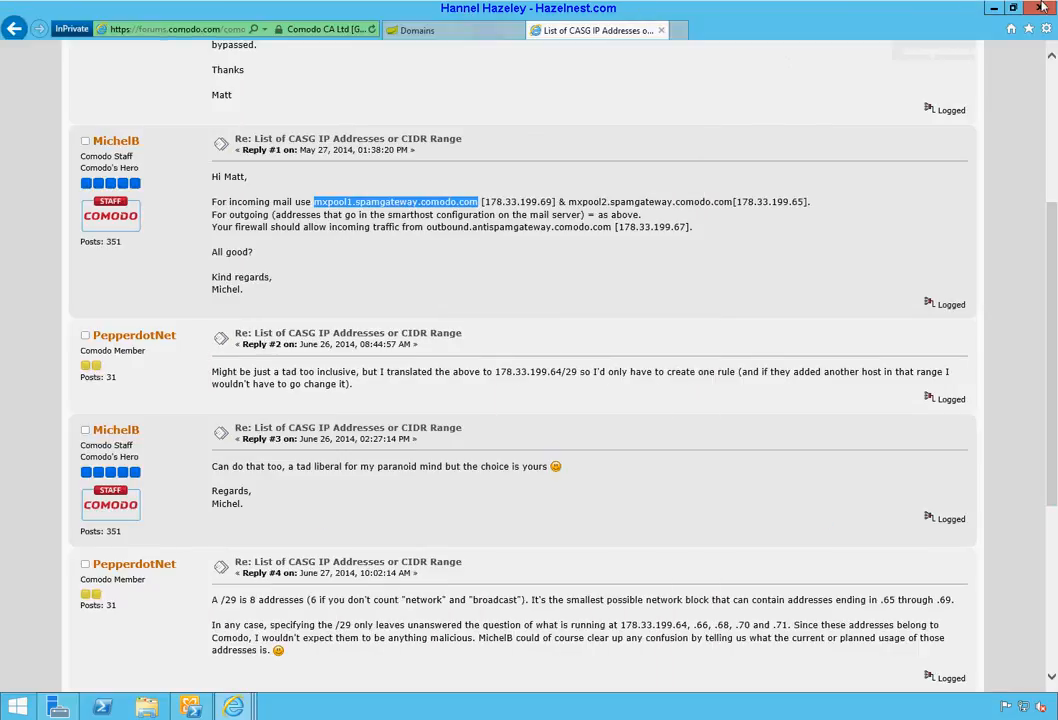
left_click(997, 9)
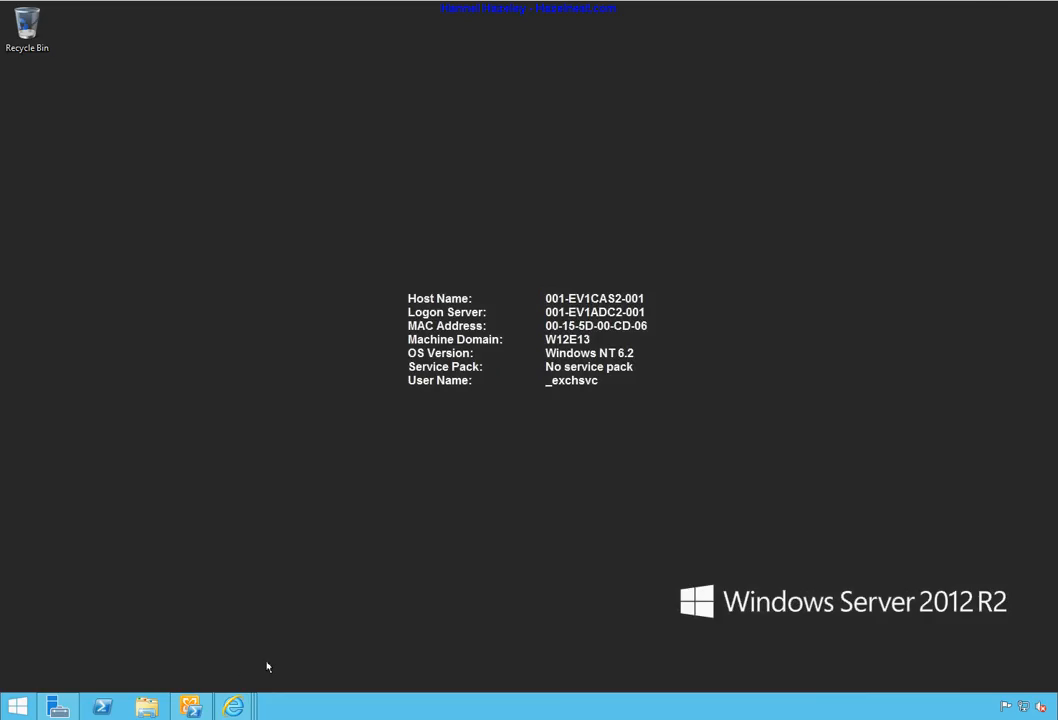
mouse_move(232, 708)
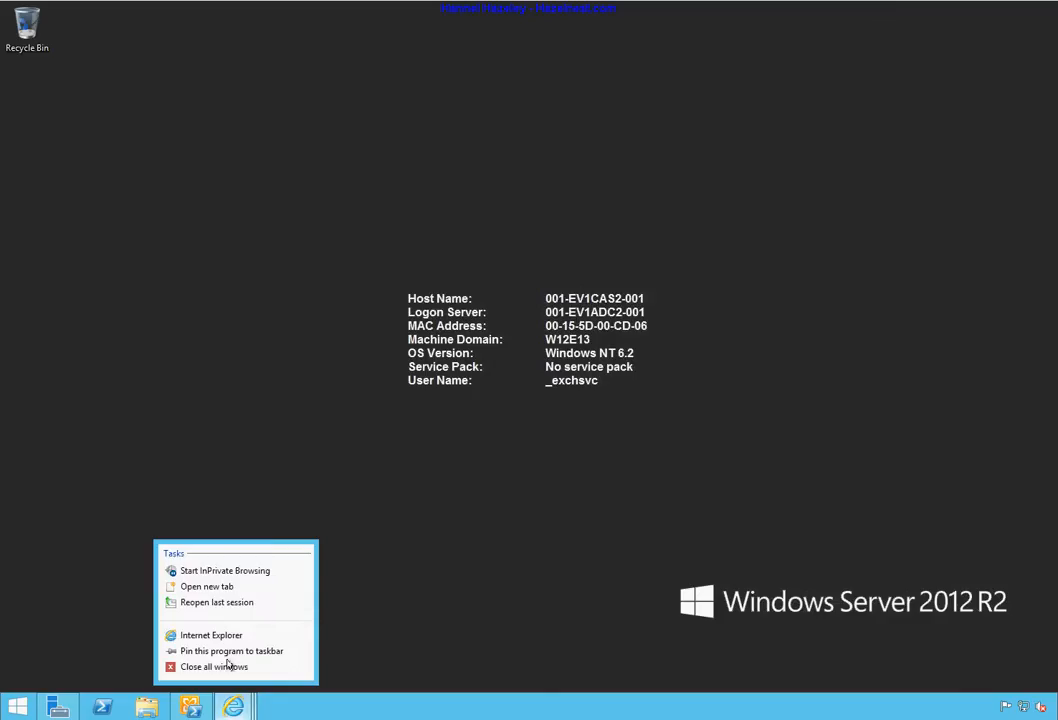
Step: Open a maximized InPrivate Internet Explorer window and go to yahoo.com
left_click(229, 571)
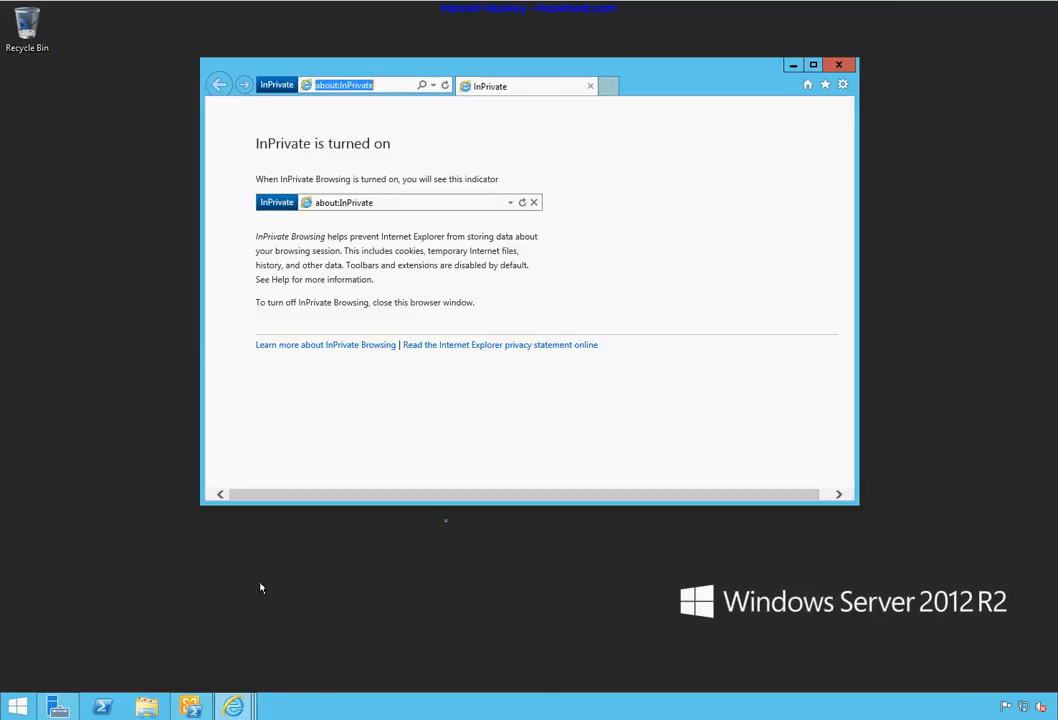
left_click(813, 66)
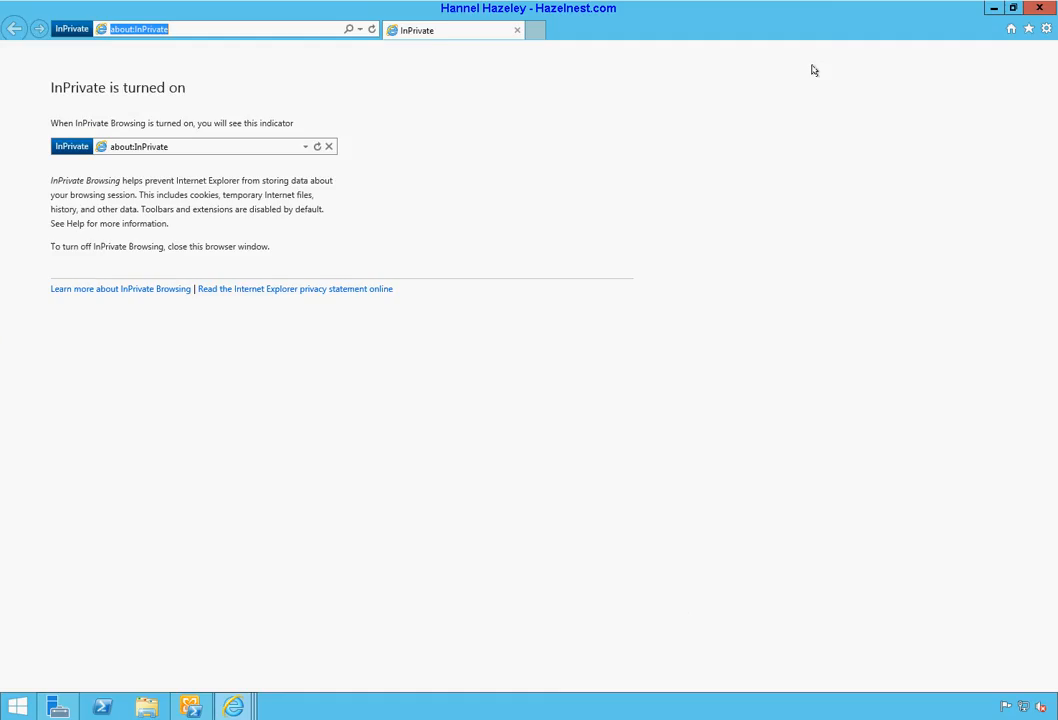
double_click(231, 32)
type("y")
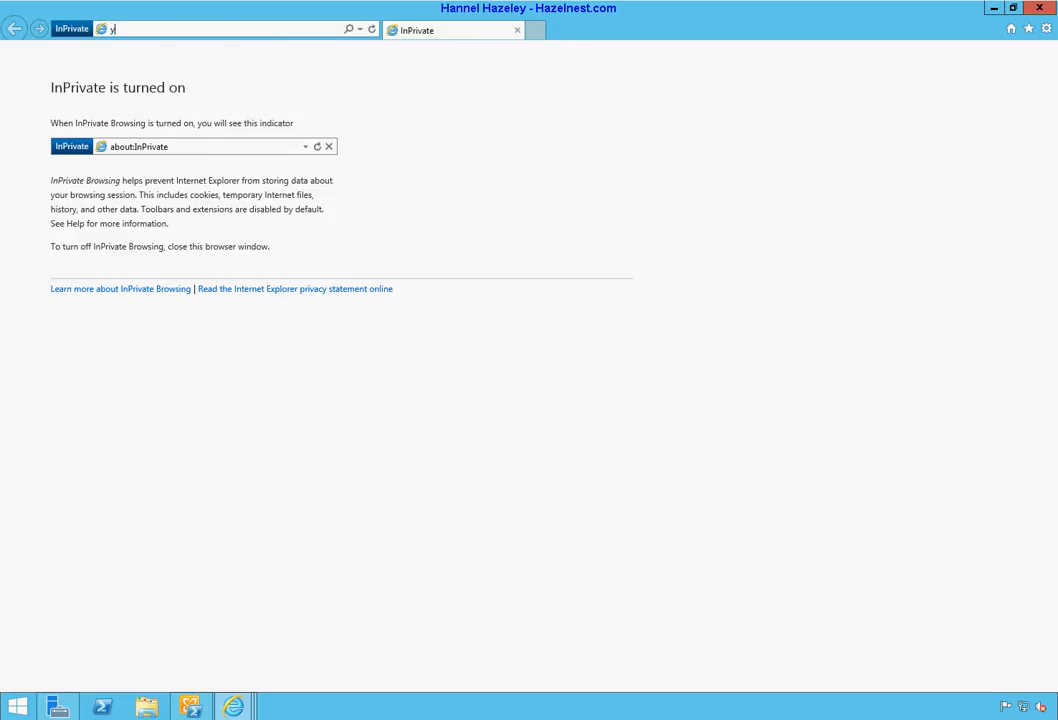
type("ahoo.com")
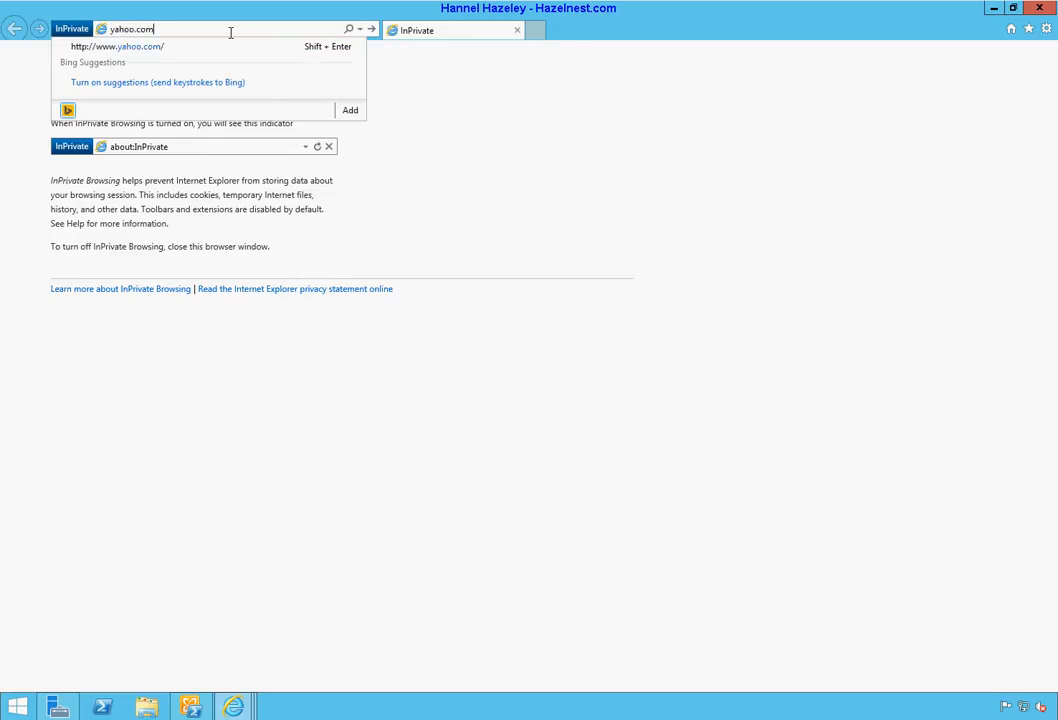
key("Return")
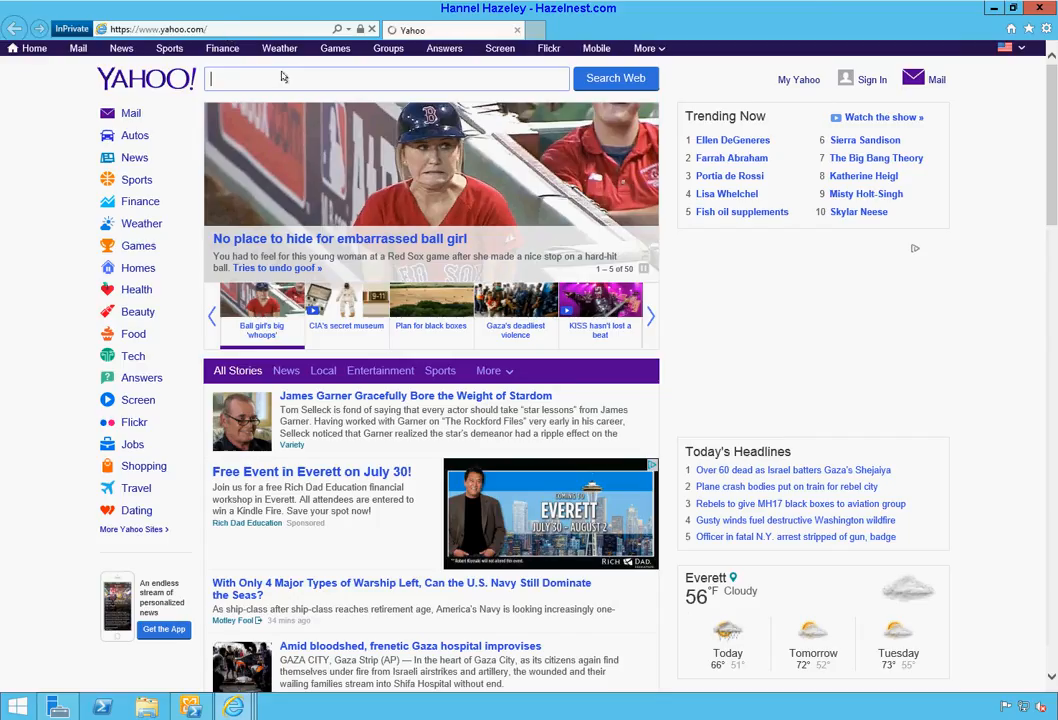
Step: Sign in to Yahoo Mail with the account's Yahoo ID and password to reach the Inbox
left_click(130, 113)
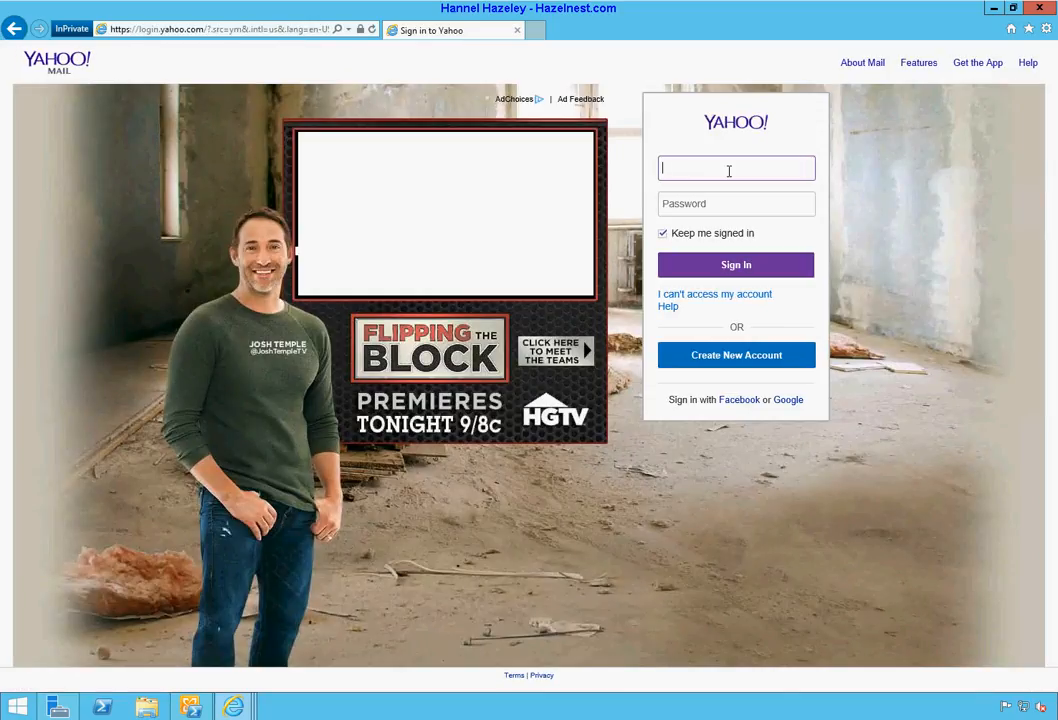
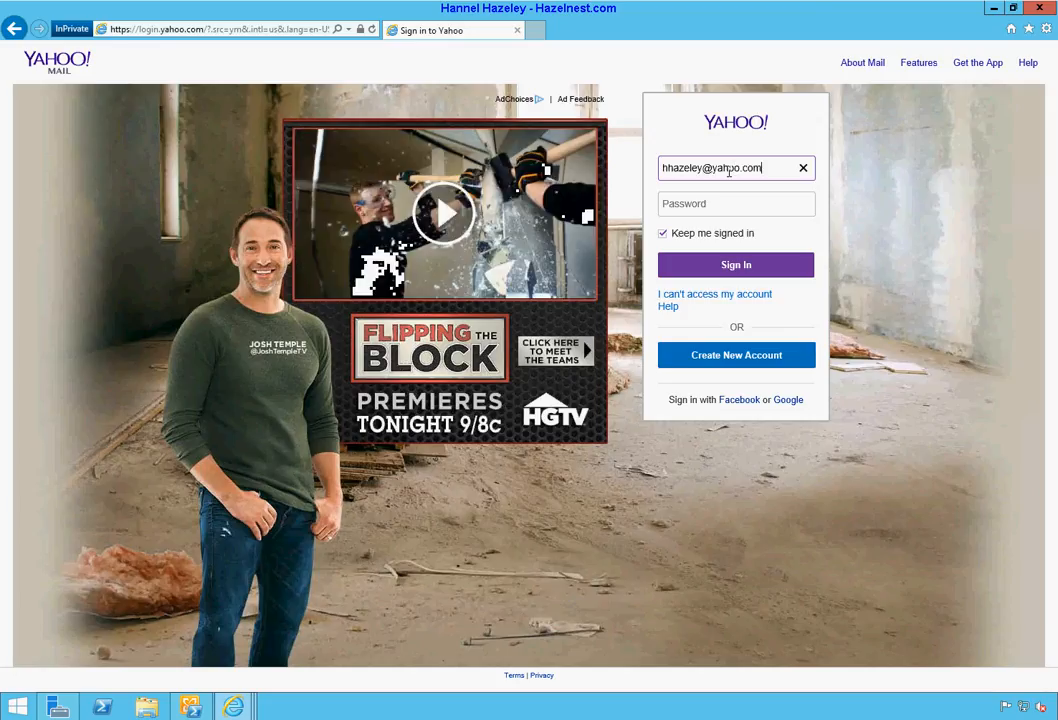
key("Tab")
type("****")
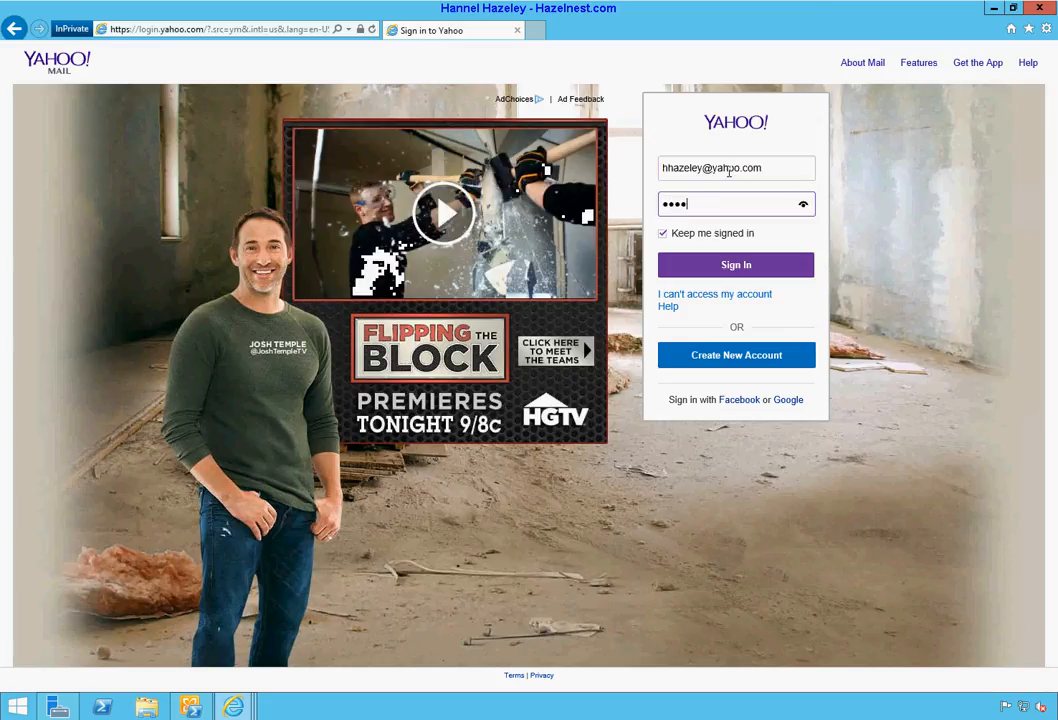
key("BackSpace")
key("BackSpace")
key("BackSpace")
key("BackSpace")
type("**")
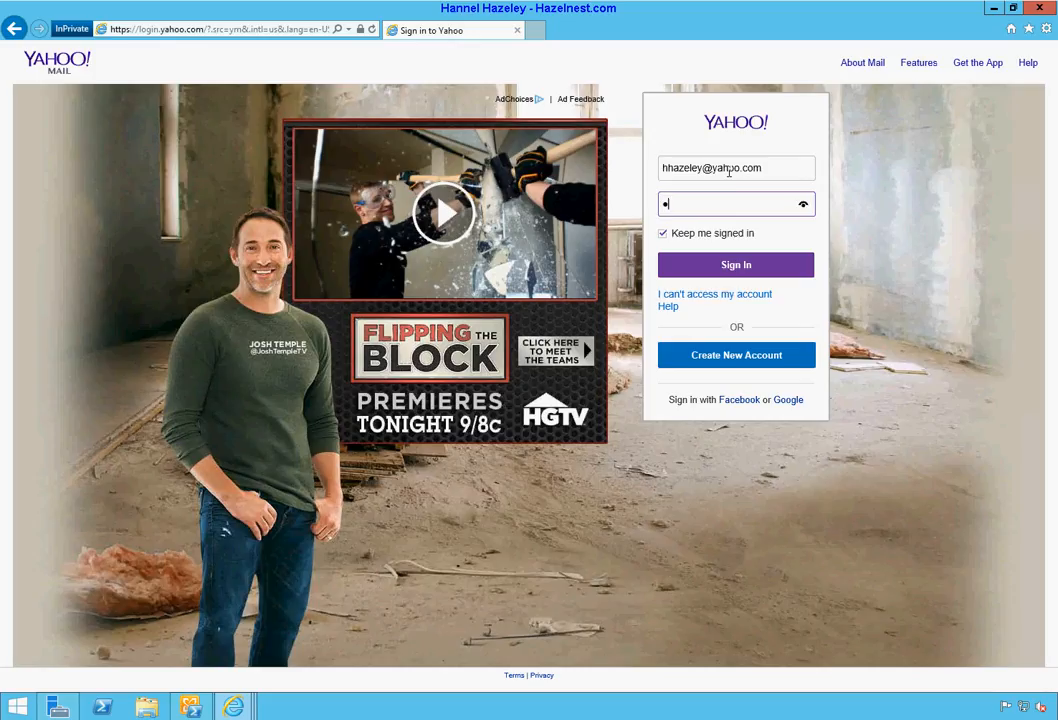
type("******")
key("Return")
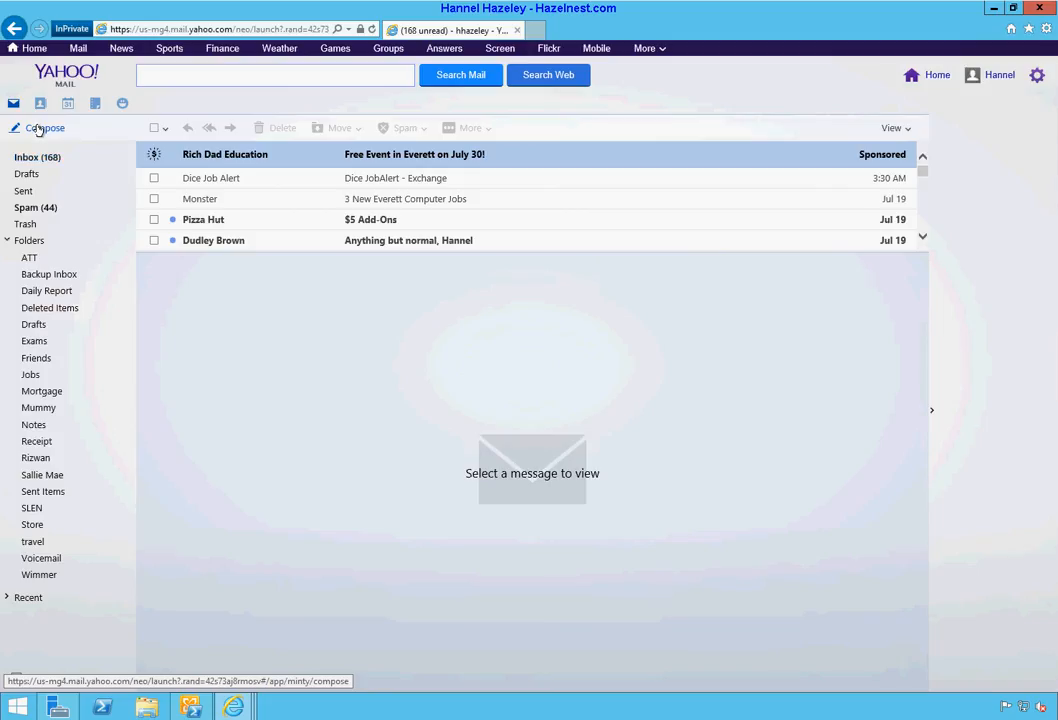
Step: Start a new message and delete the gmail address line from its signature
left_click(38, 130)
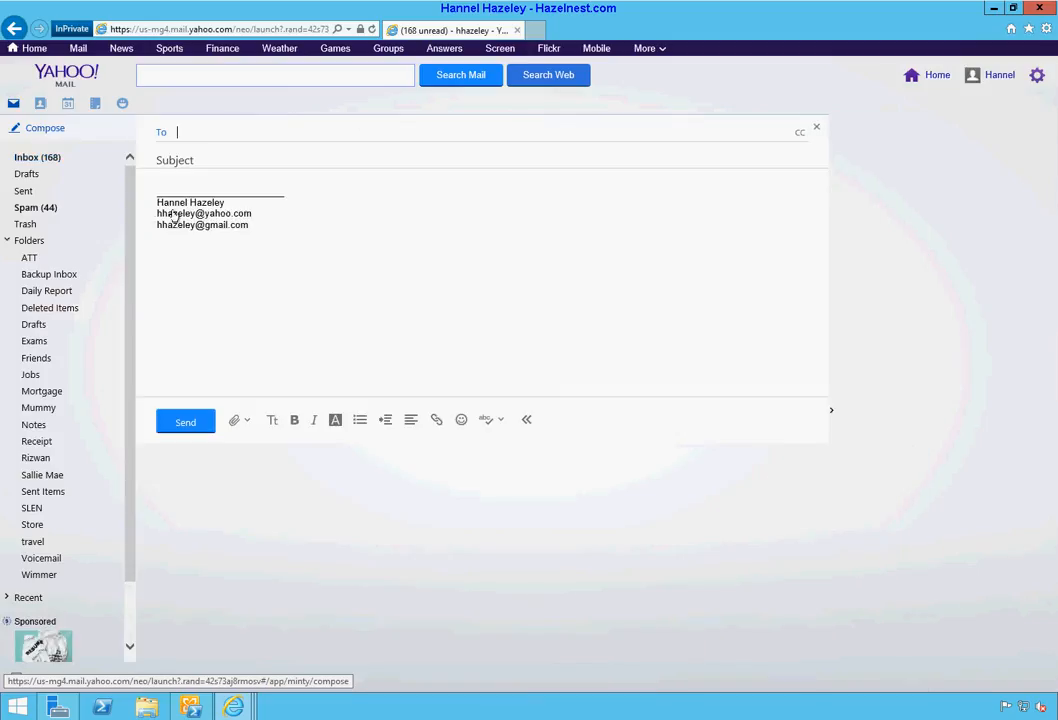
left_click_drag(249, 225, 158, 214)
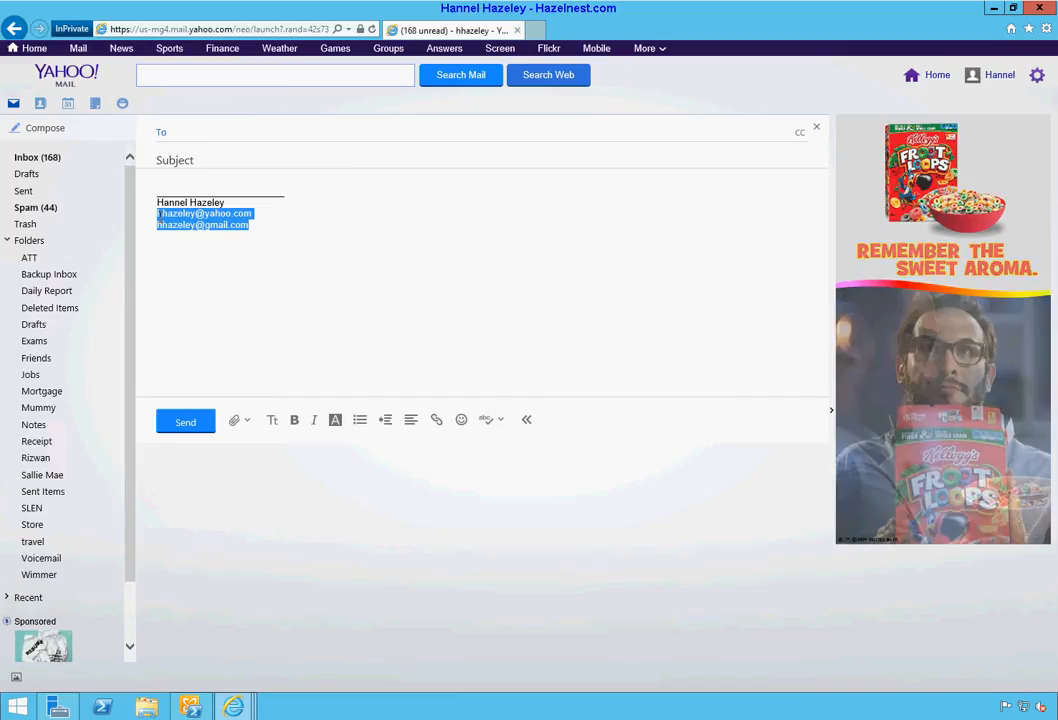
left_click_drag(158, 214, 147, 229)
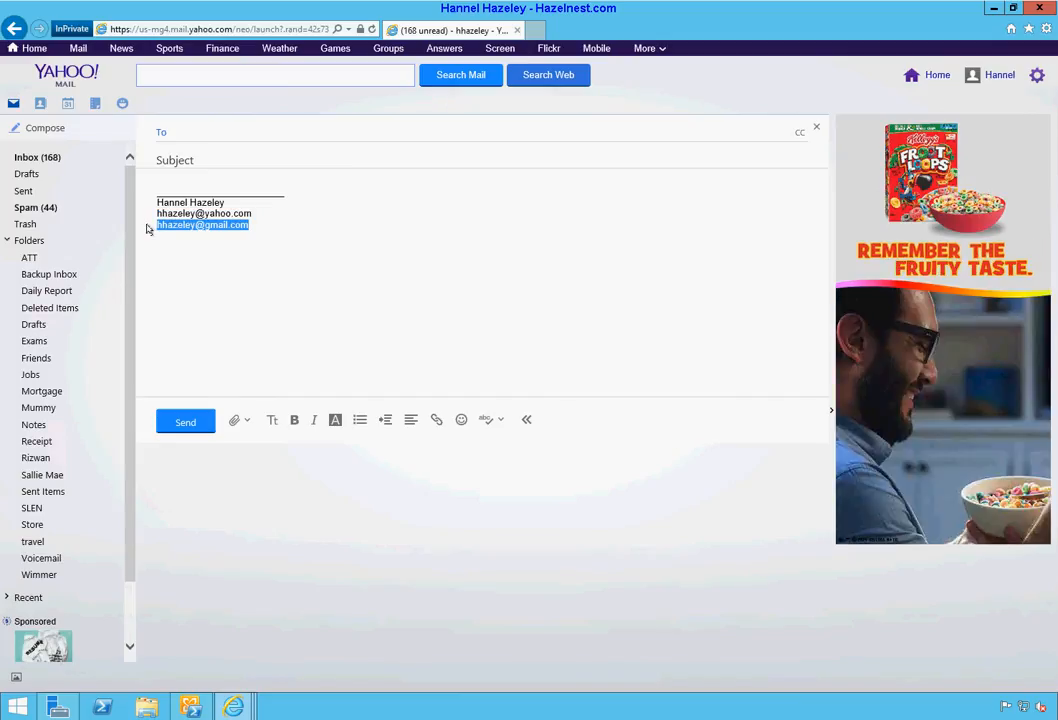
key("BackSpace")
Step: Send the Exchange test mailbox a message with subject 'Test External Mailflow' and body 'Testing'
left_click(217, 132)
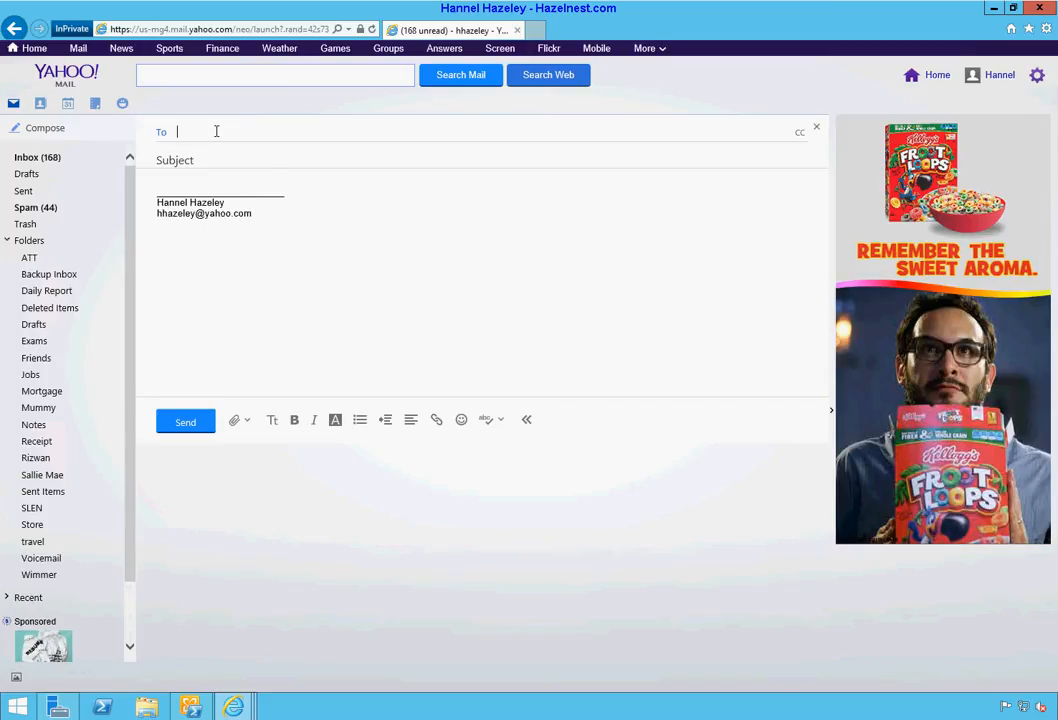
type("y")
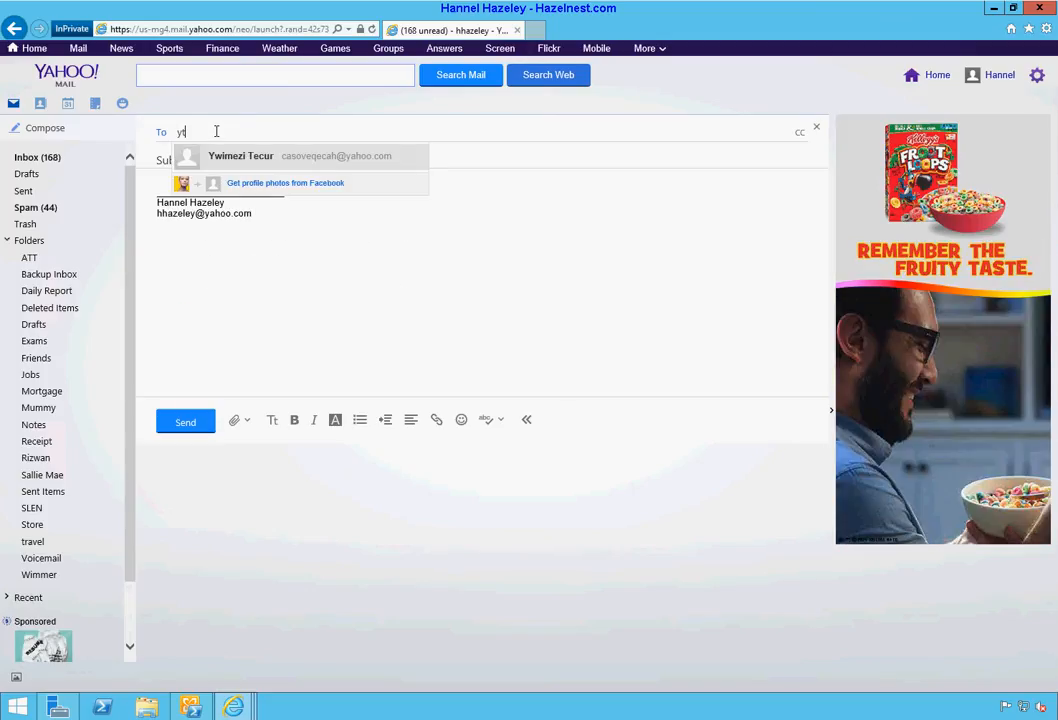
type("t")
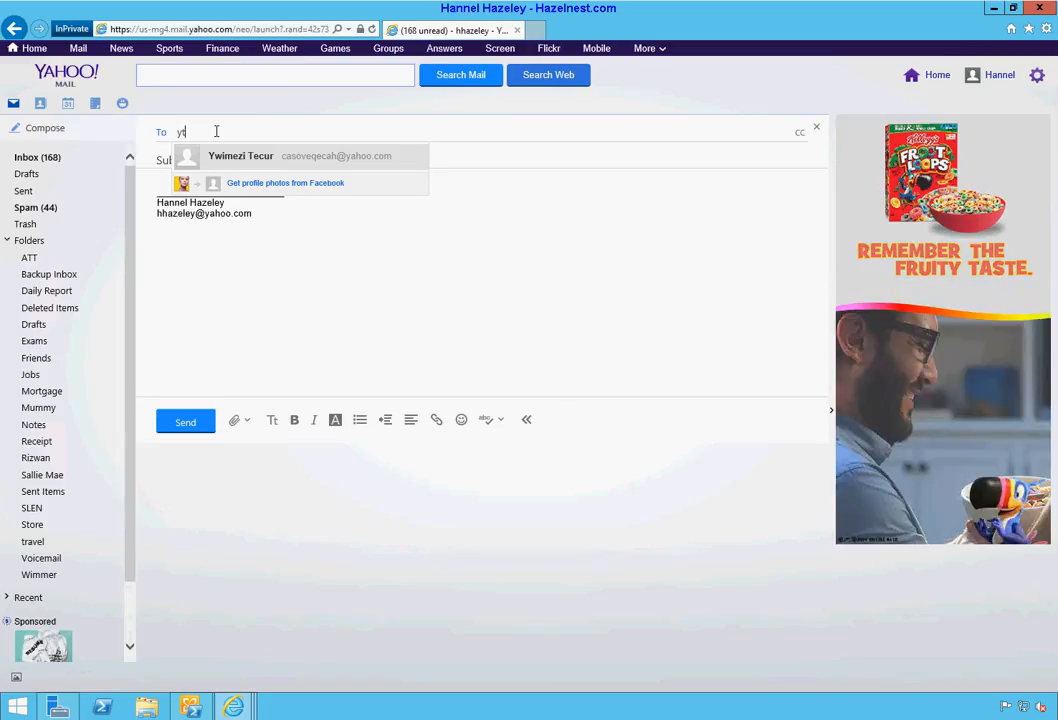
type("m")
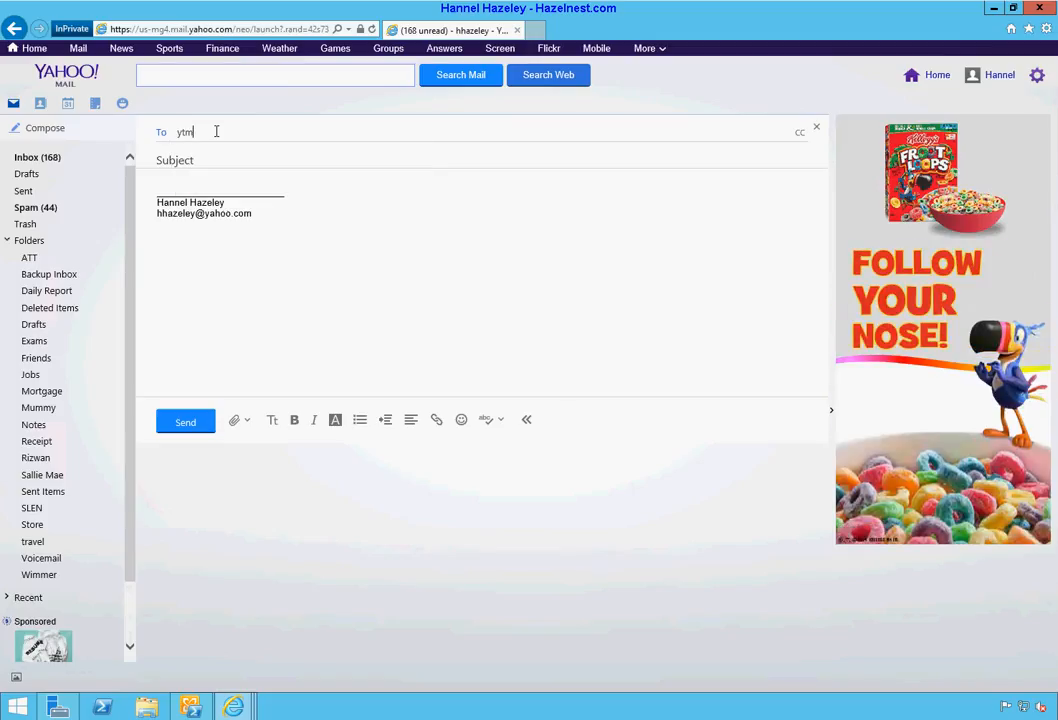
key("BackSpace")
key("BackSpace")
key("BackSpace")
key("Return")
left_click(216, 131)
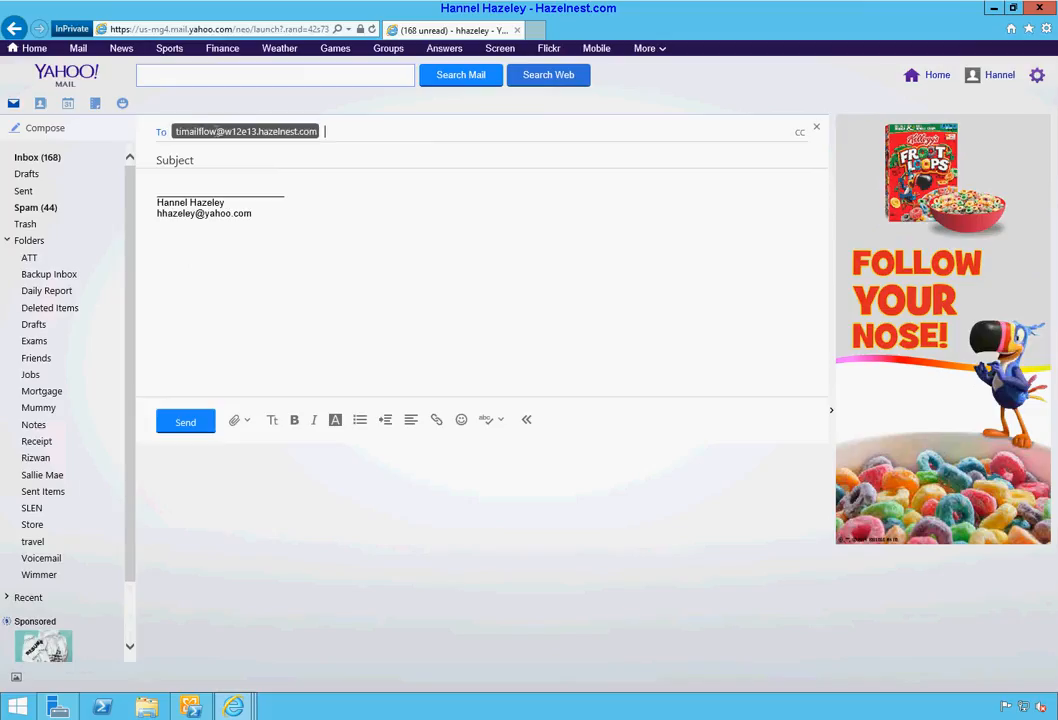
key("Tab")
type("Test External Mail")
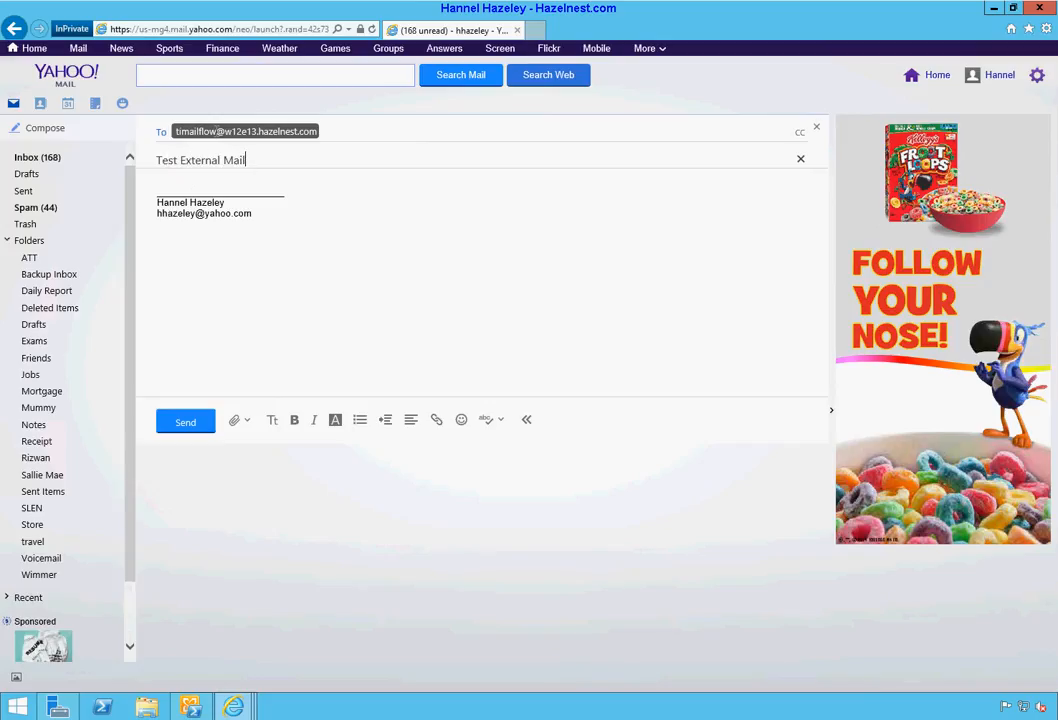
type("flow")
key("Tab")
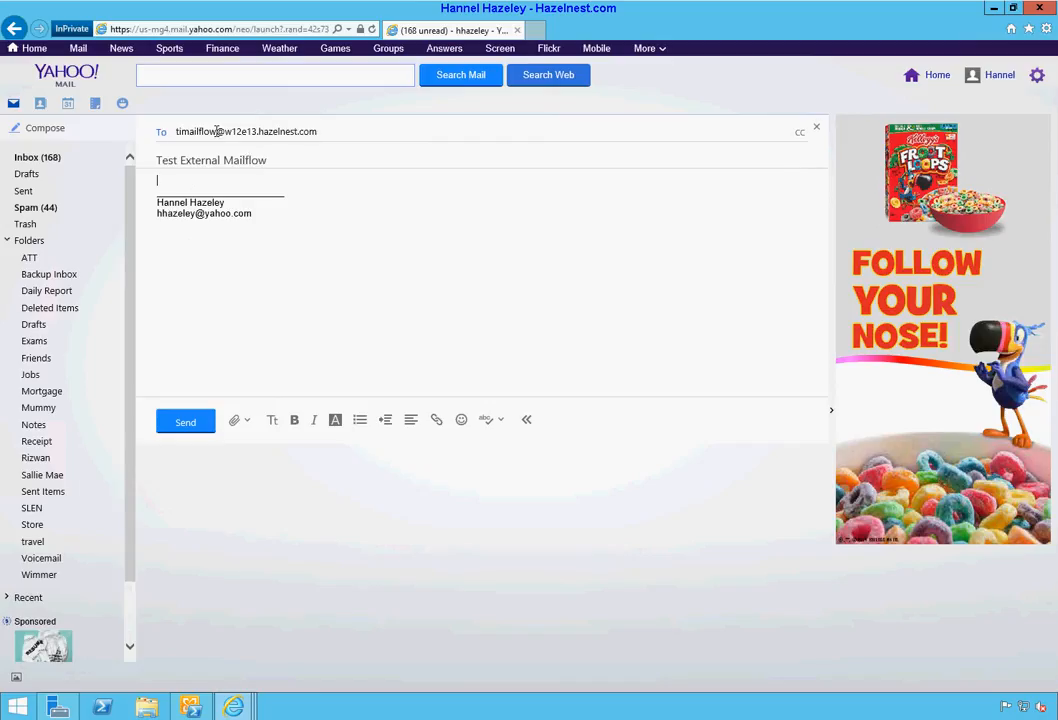
type("Testing")
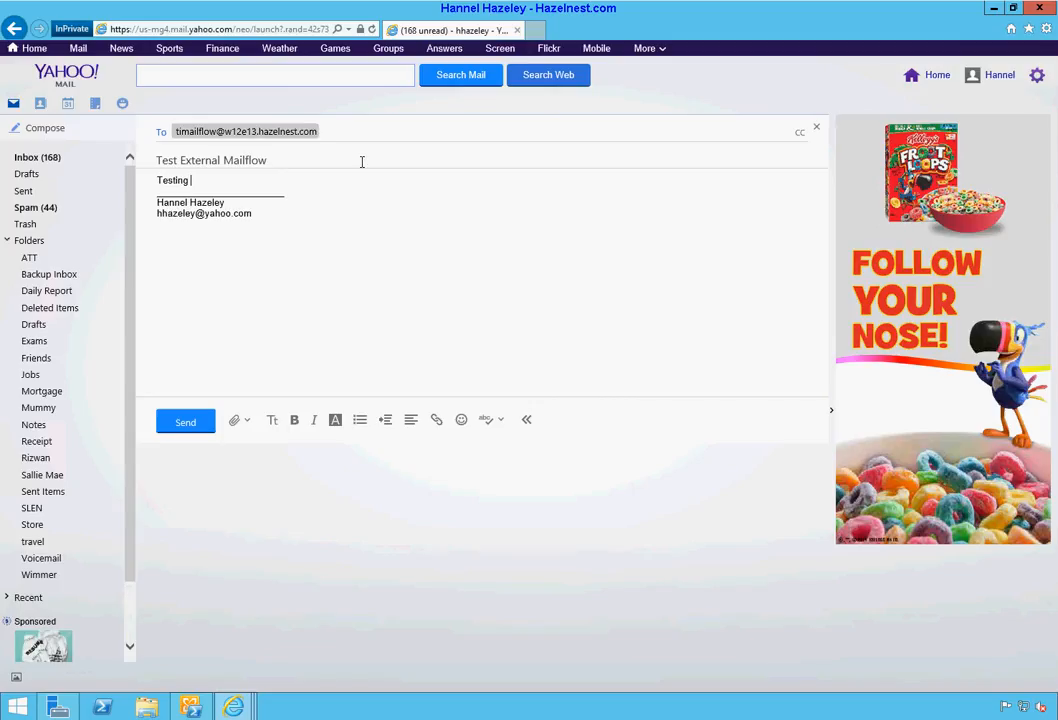
left_click(186, 423)
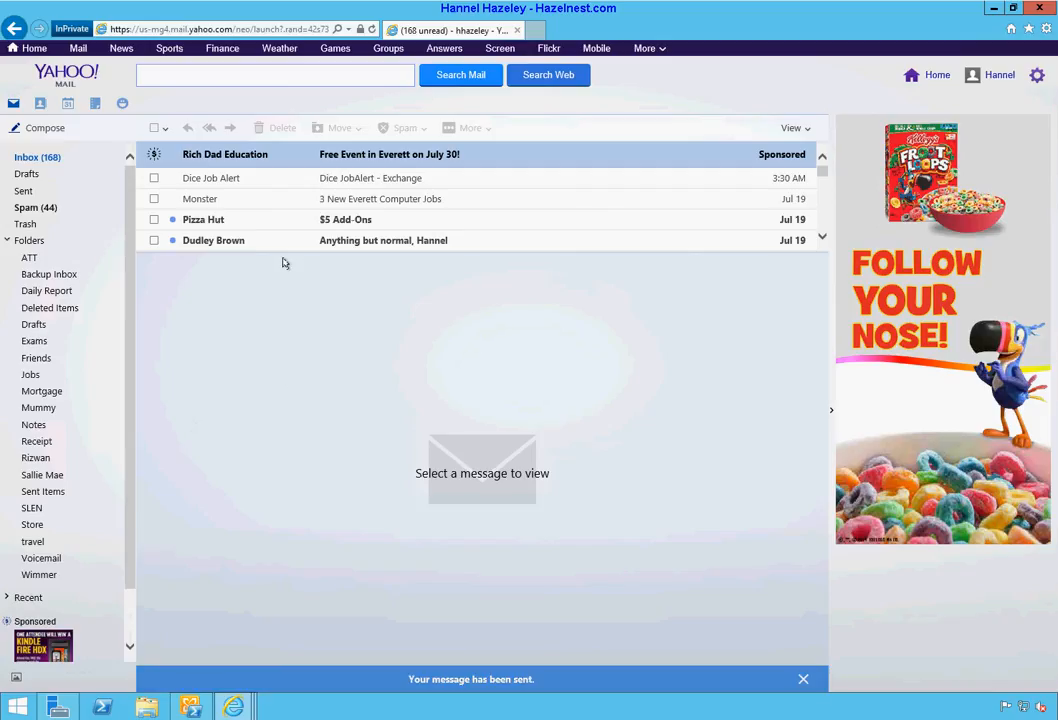
Step: Refresh the Yahoo inbox, then open a new Internet Explorer tab showing Frequent sites
left_click(58, 160)
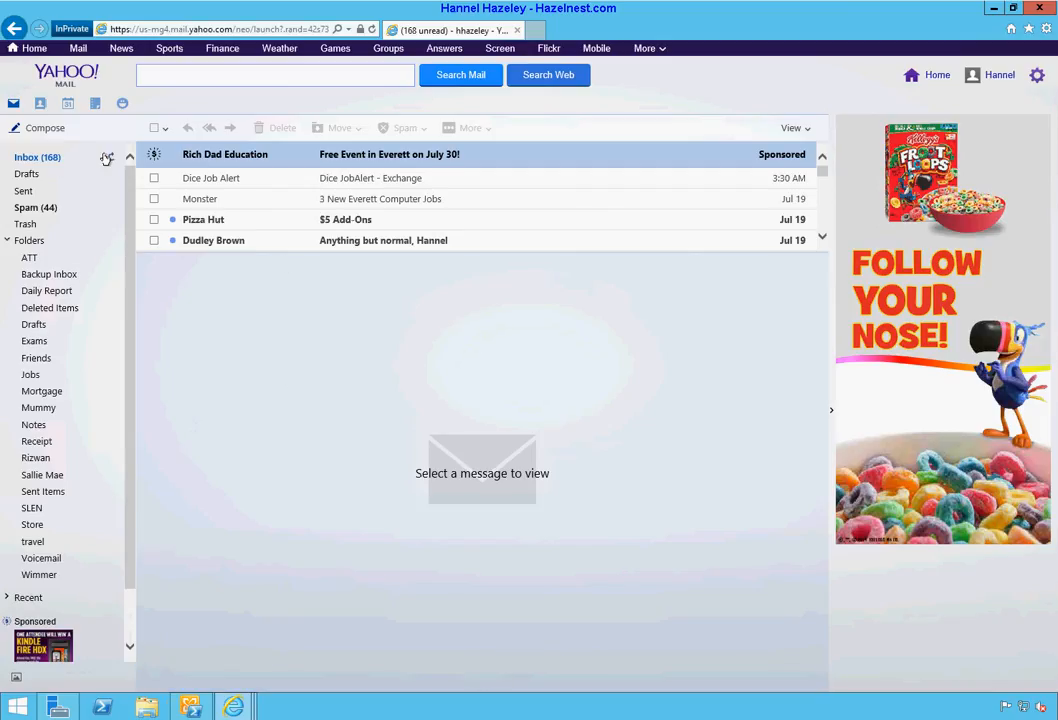
left_click(106, 158)
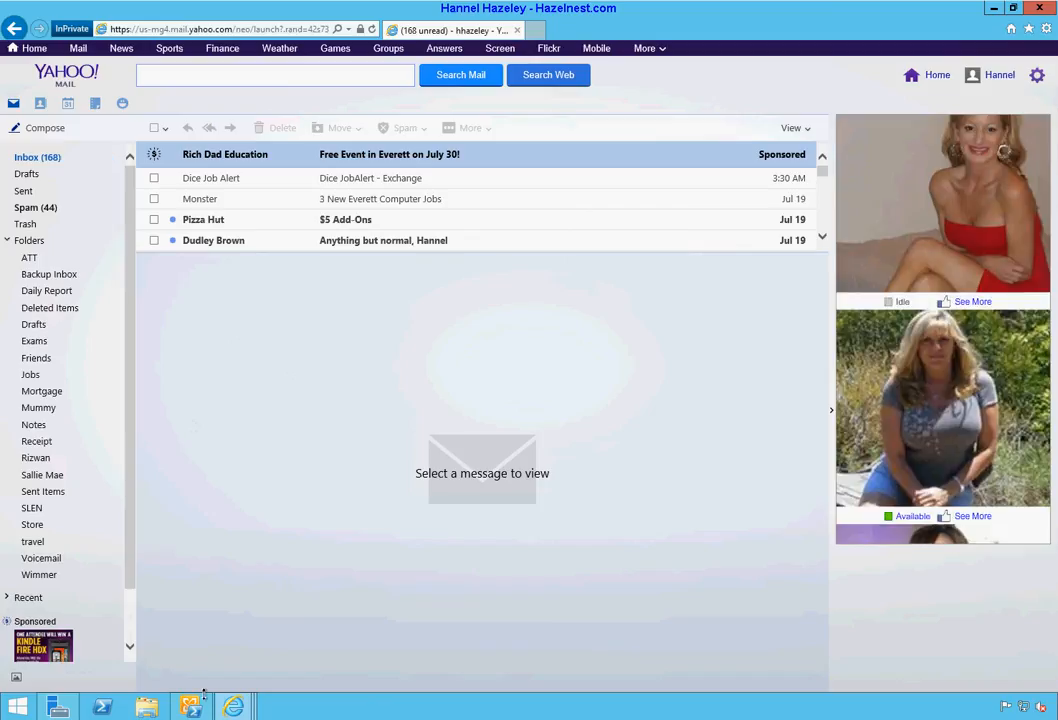
mouse_move(230, 706)
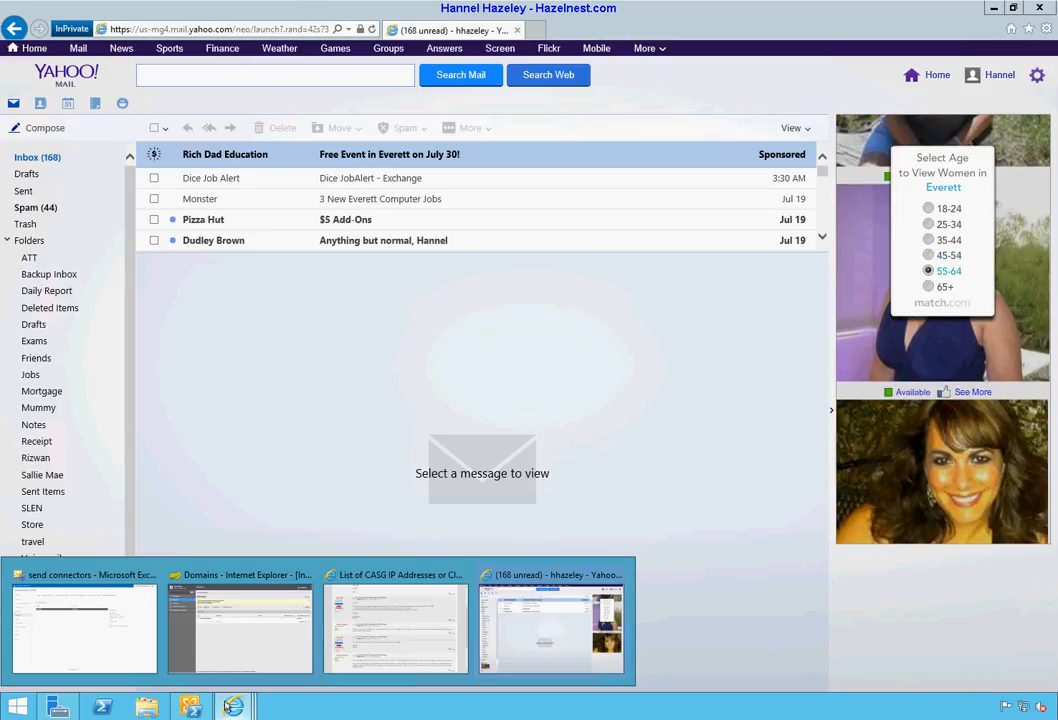
left_click(228, 706)
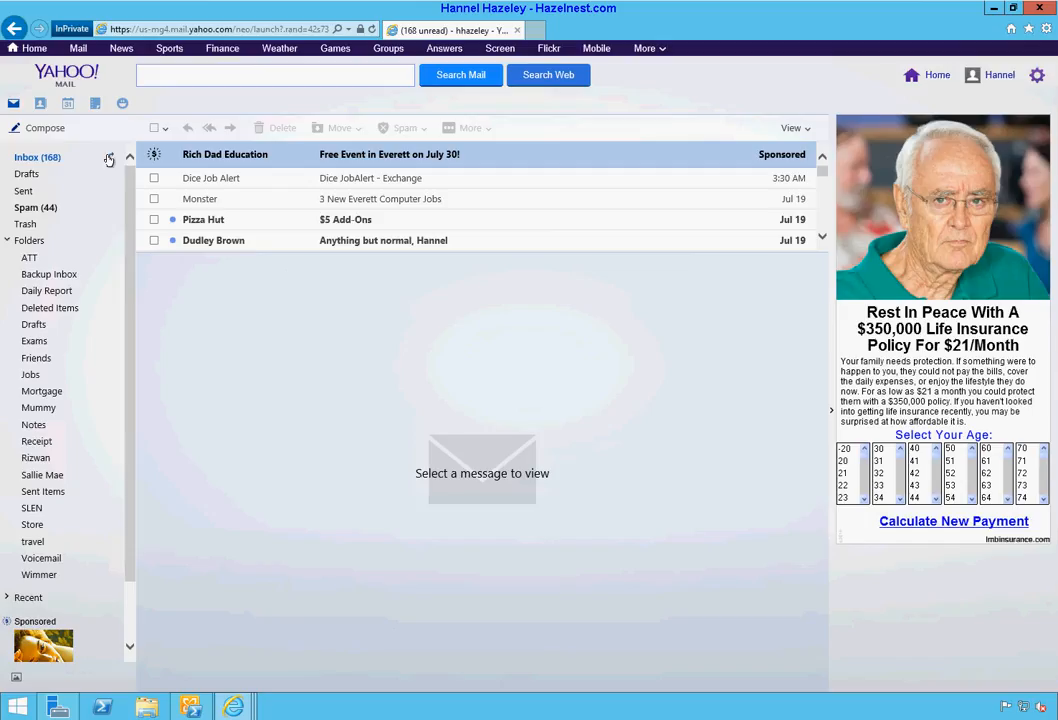
left_click(536, 30)
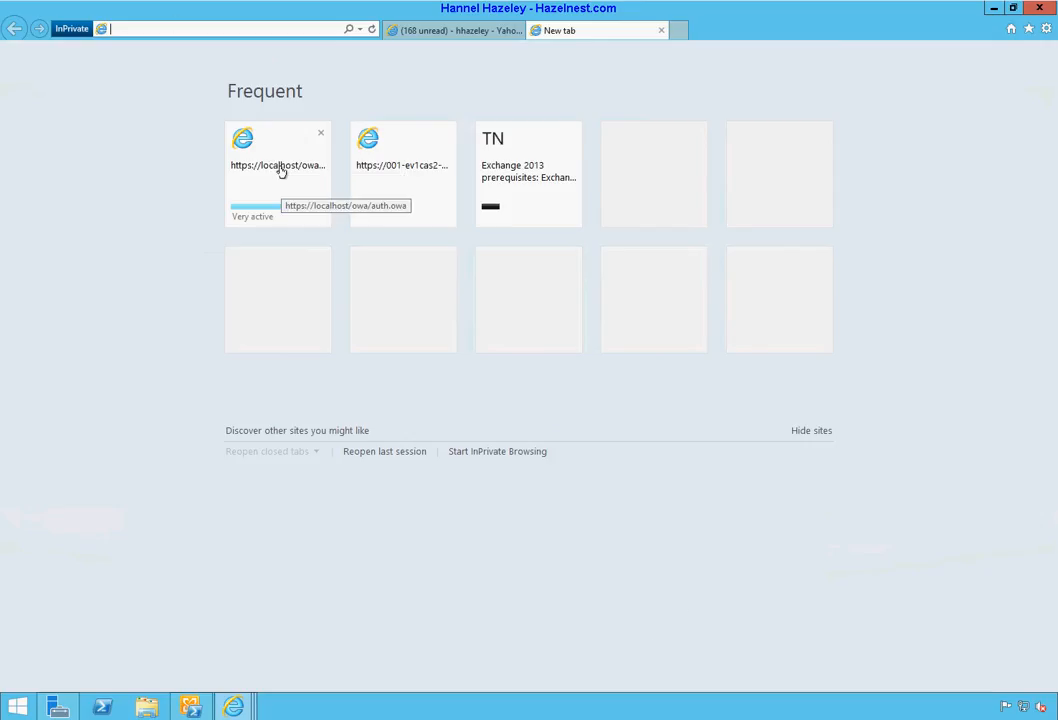
Step: Sign in to localhost Outlook Web App as the test mailflow user, past the certificate warning
left_click(282, 172)
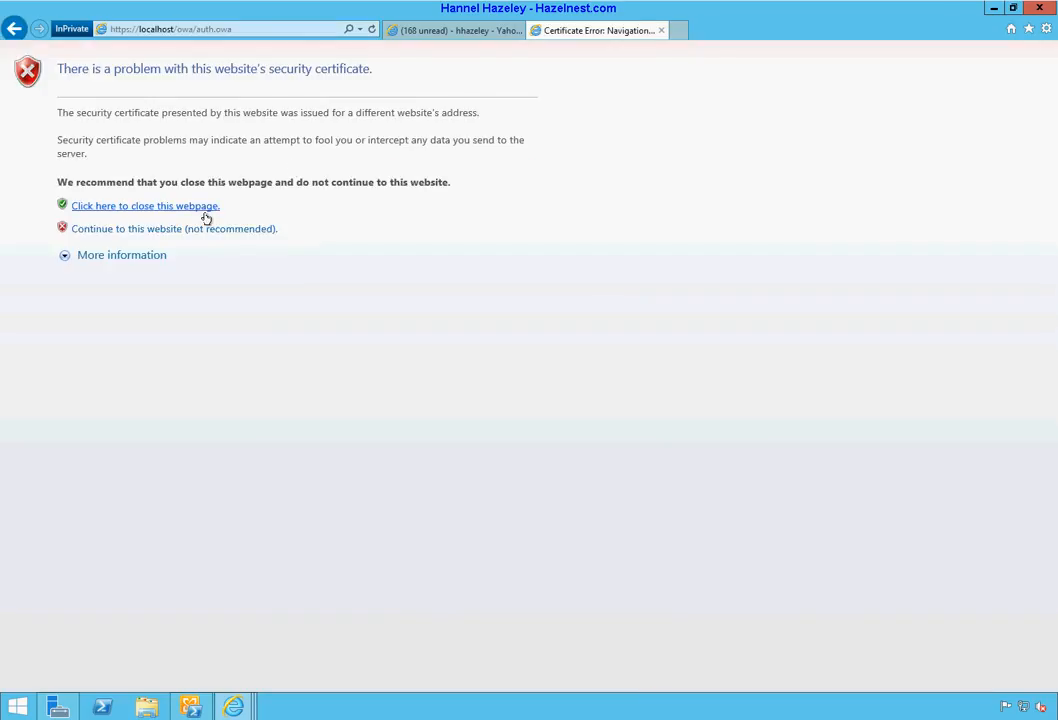
left_click(207, 229)
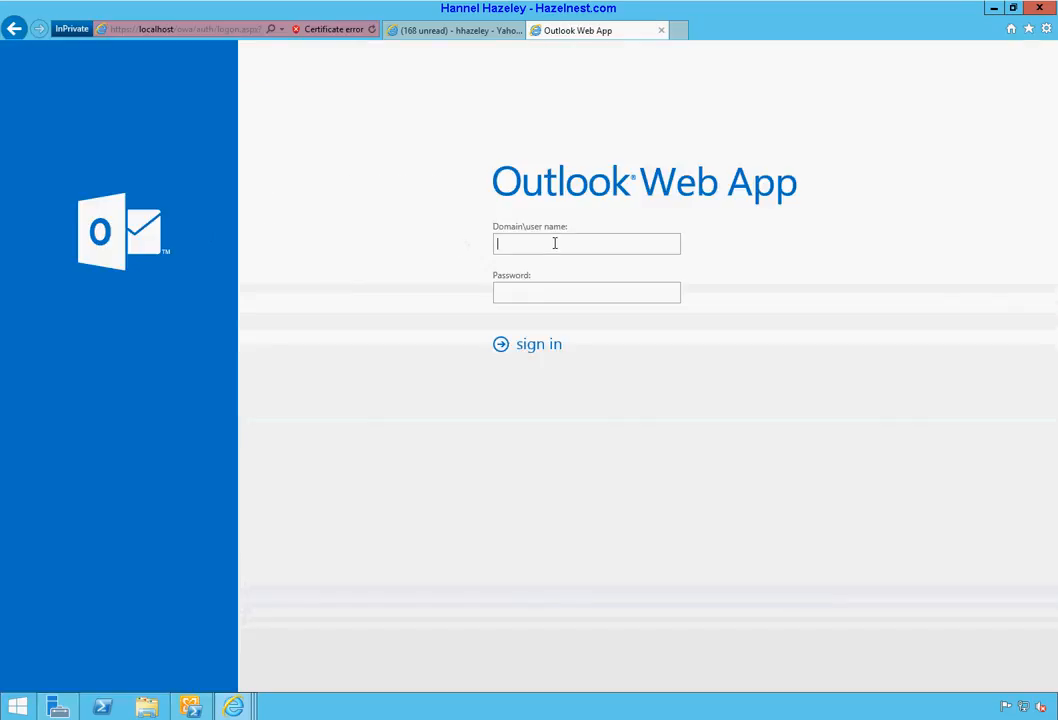
type("w12e13\\")
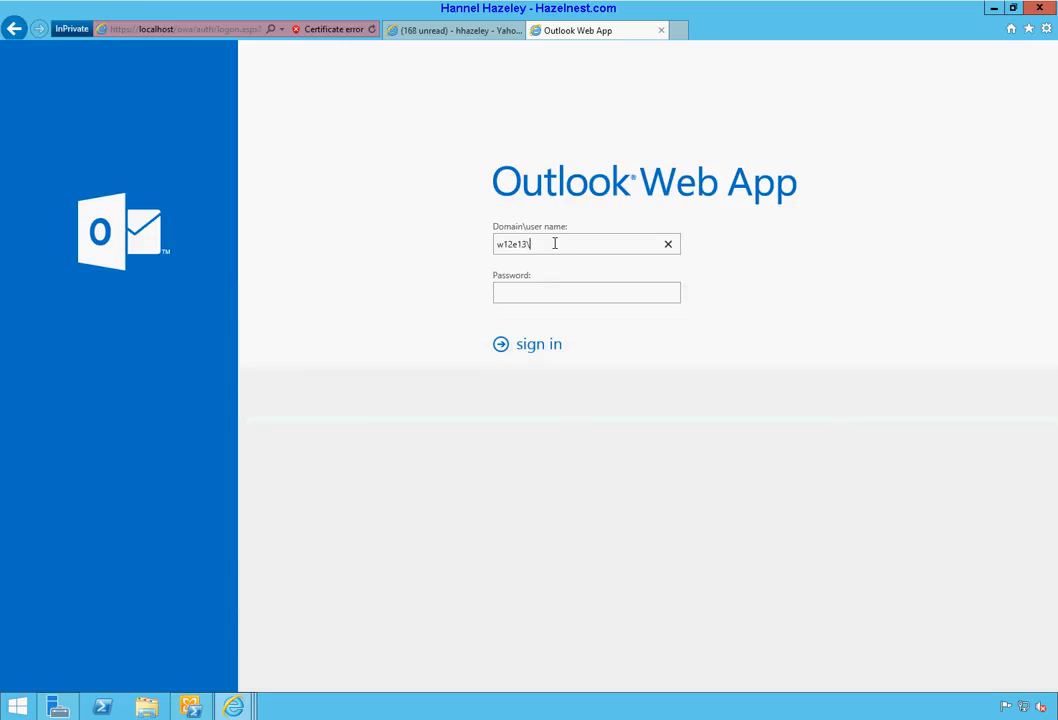
type("timailflow")
key("Tab")
type("********")
key("Return")
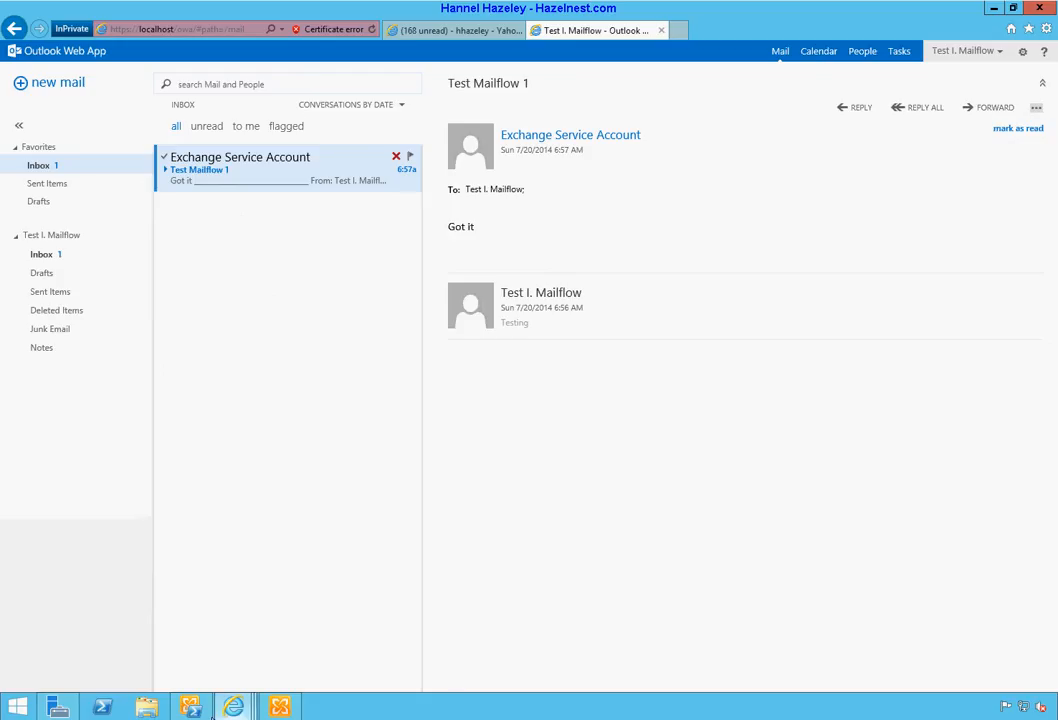
left_click(207, 707)
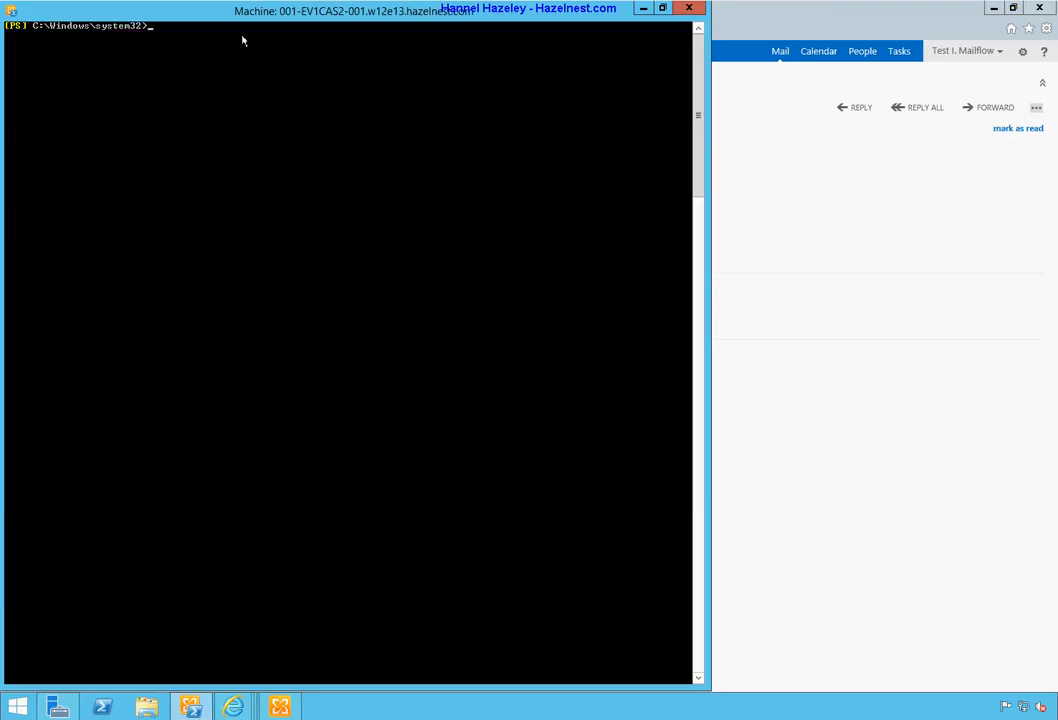
Step: List the mail queues with get-queue in the Exchange Management Shell
type("get-")
type("g")
type("ueue")
key("Return")
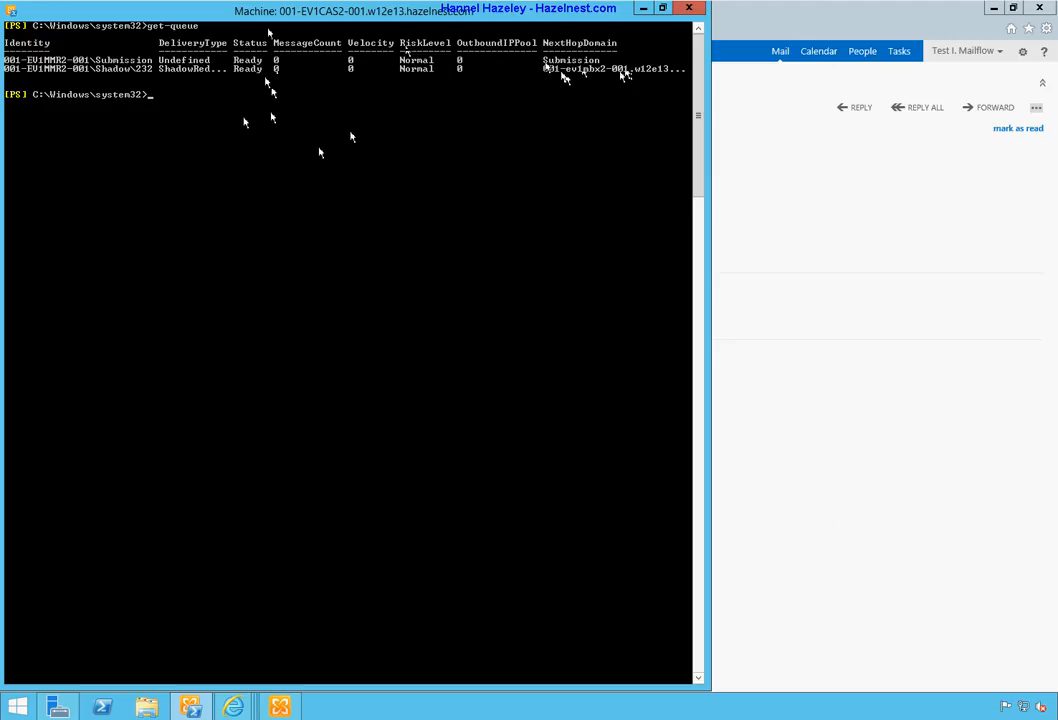
Step: Turn on QuickEdit Mode in the console window properties
left_click(13, 12)
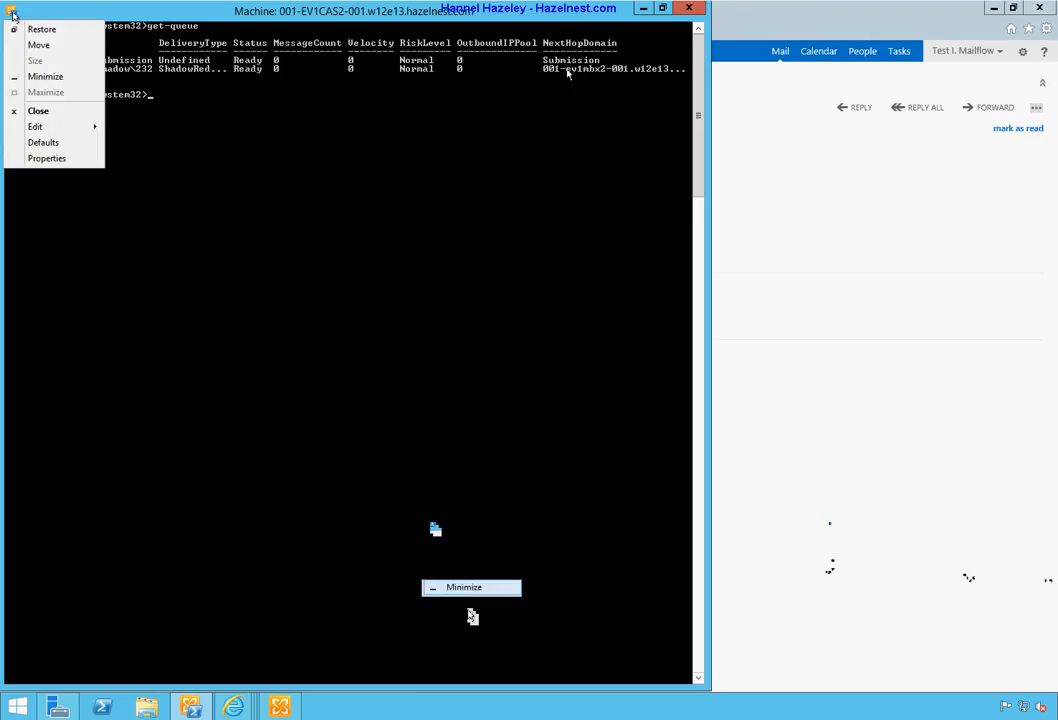
left_click(46, 158)
left_click(184, 140)
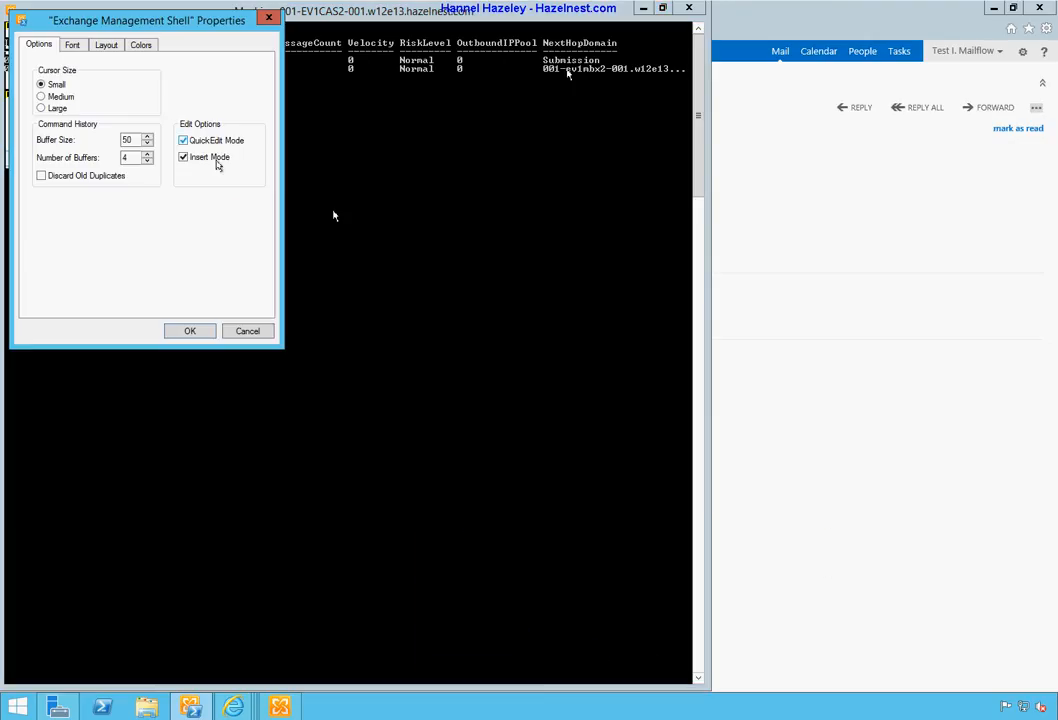
left_click(189, 332)
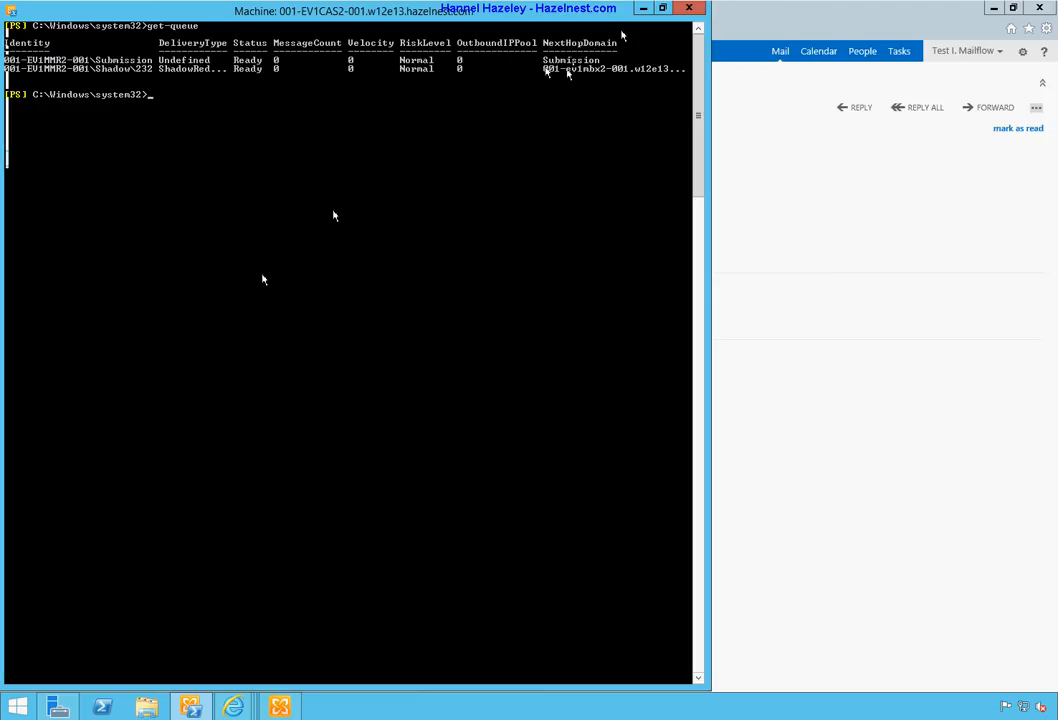
Step: Run Get-Queue -Server 001-ev1mbx2-001 and confirm its queues hold zero messages
left_click_drag(545, 70, 624, 73)
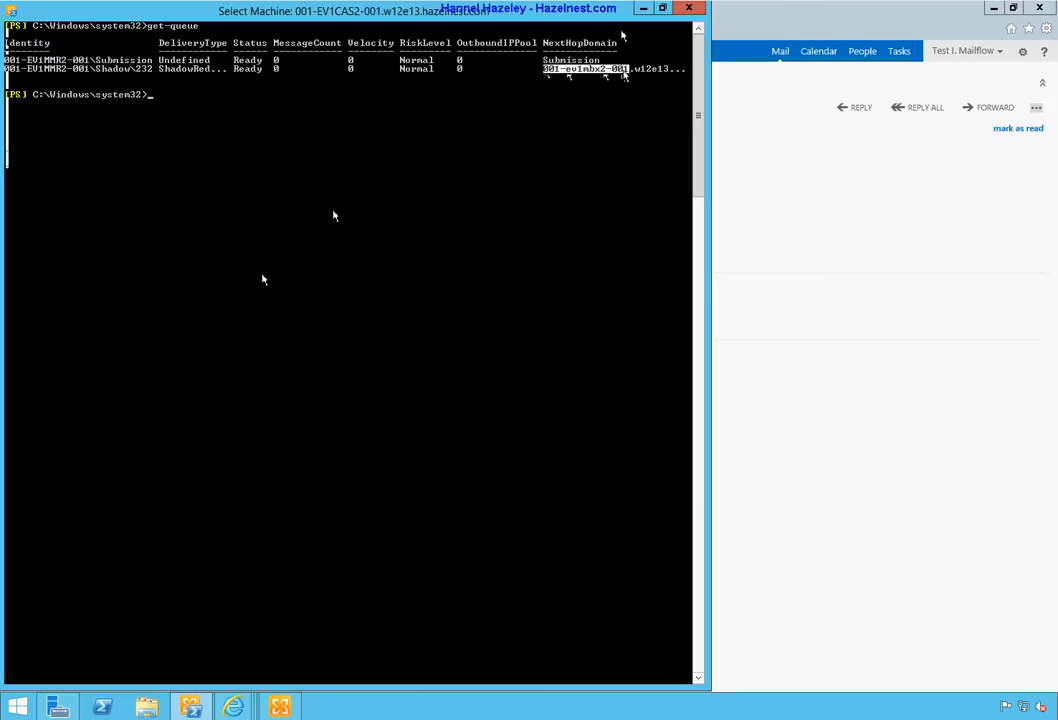
right_click(624, 73)
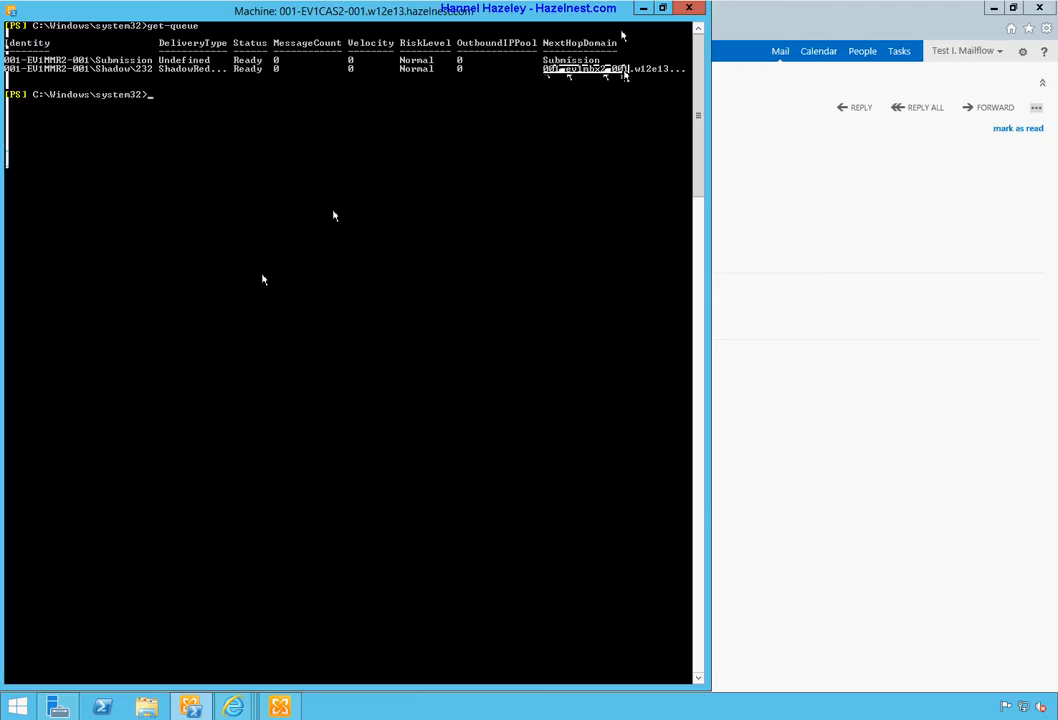
key("Up")
right_click(443, 240)
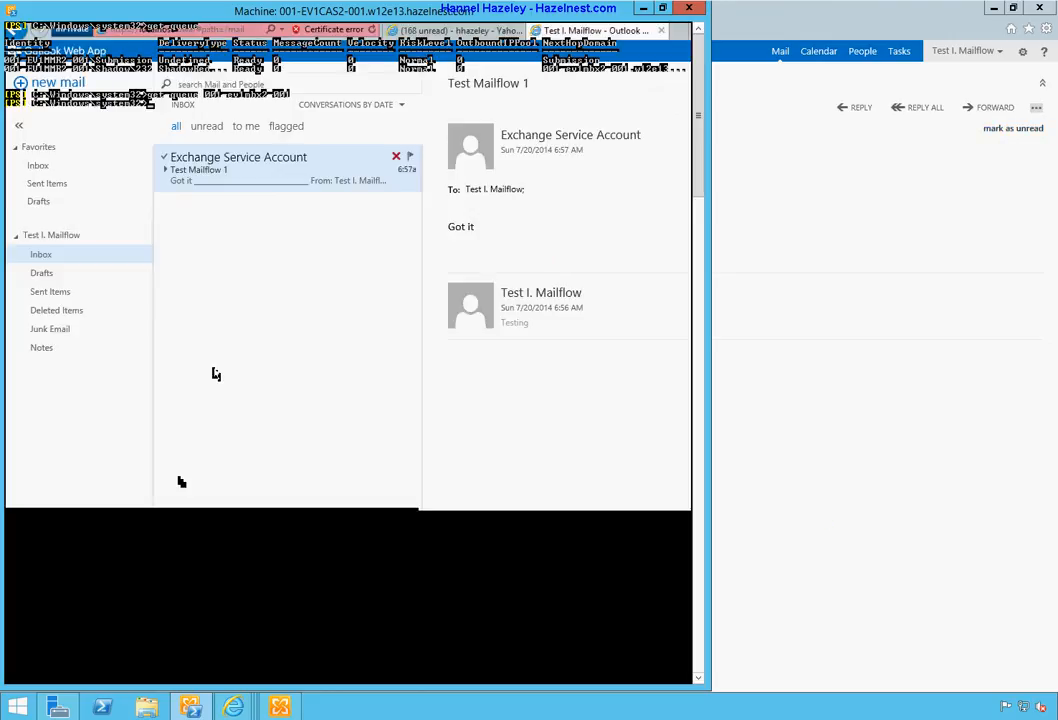
type("get-")
type("queue -Server")
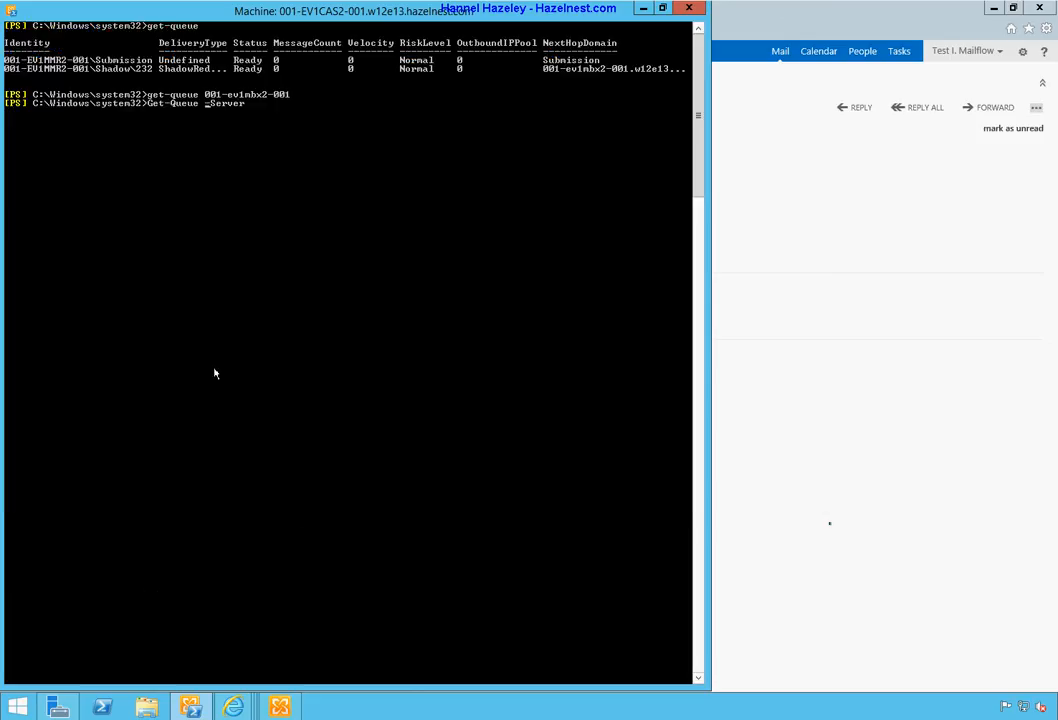
type(" 001-ev1mbx2-001")
key("Return")
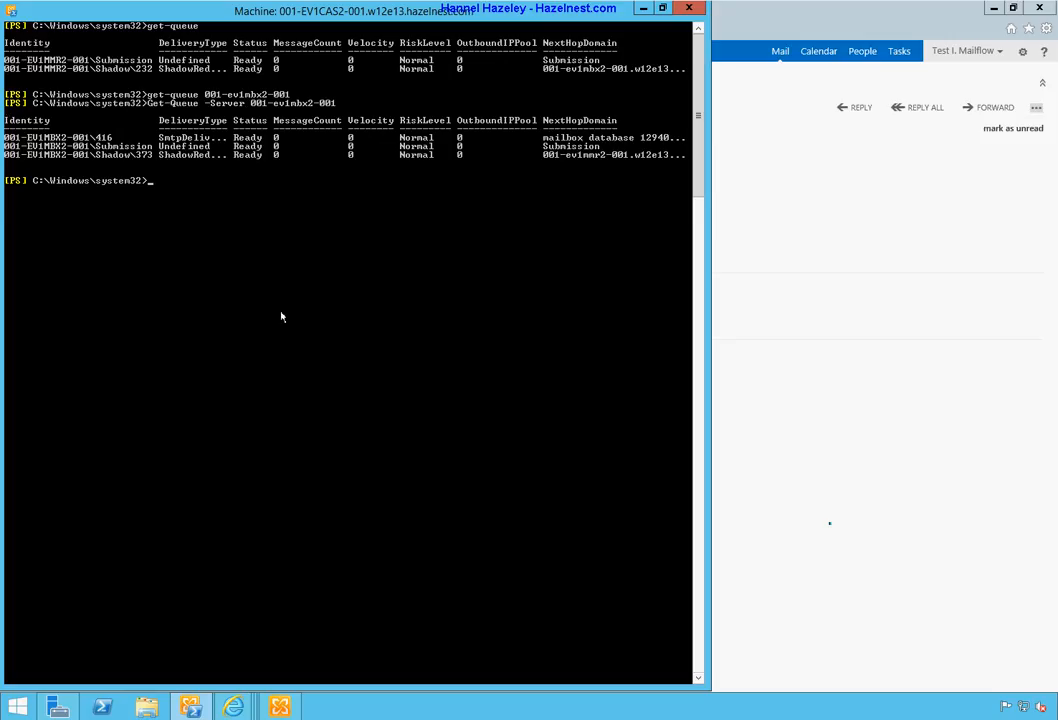
left_click(1030, 198)
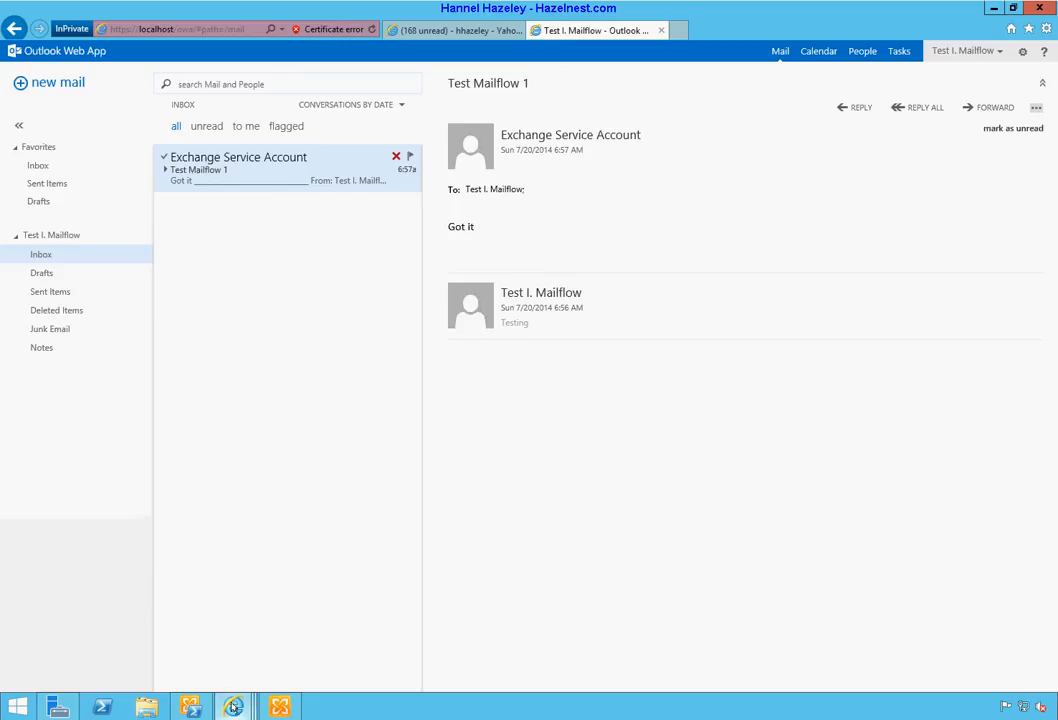
Step: Check the empty Comodo quarantine window, then bring up the Incoming log search form
mouse_move(233, 707)
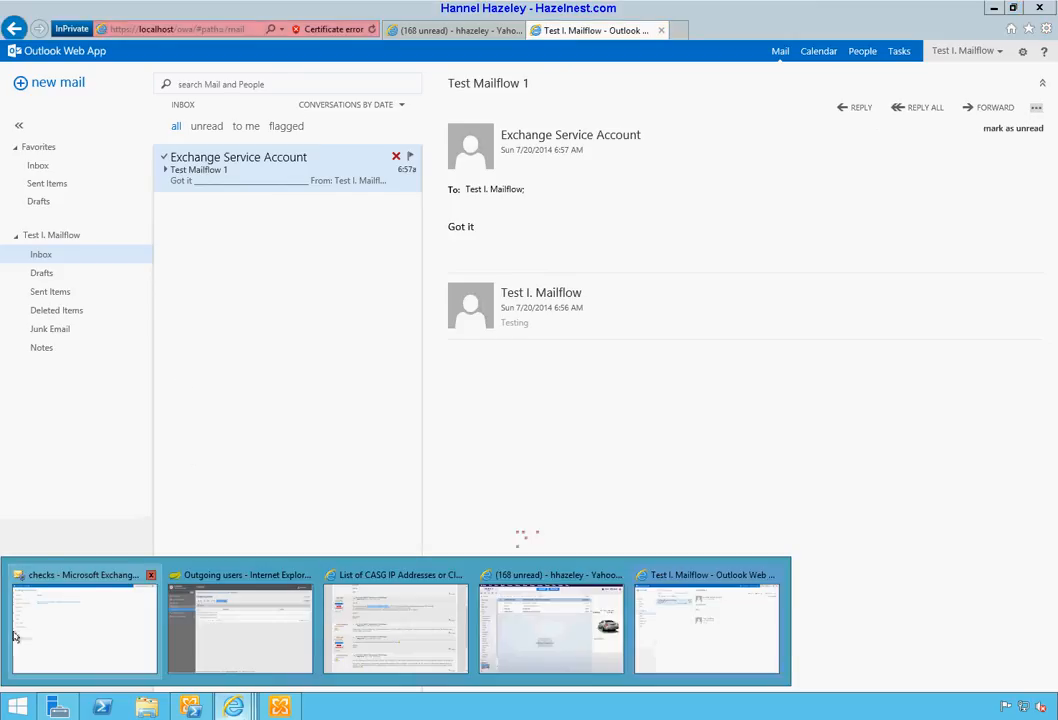
mouse_move(12, 633)
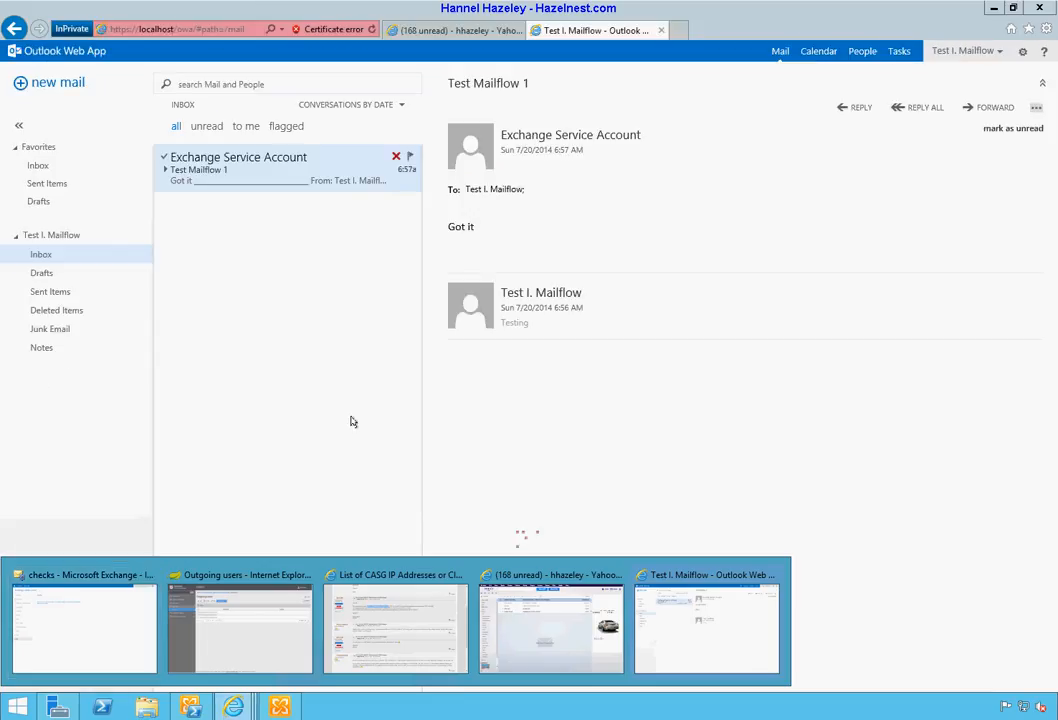
left_click(249, 646)
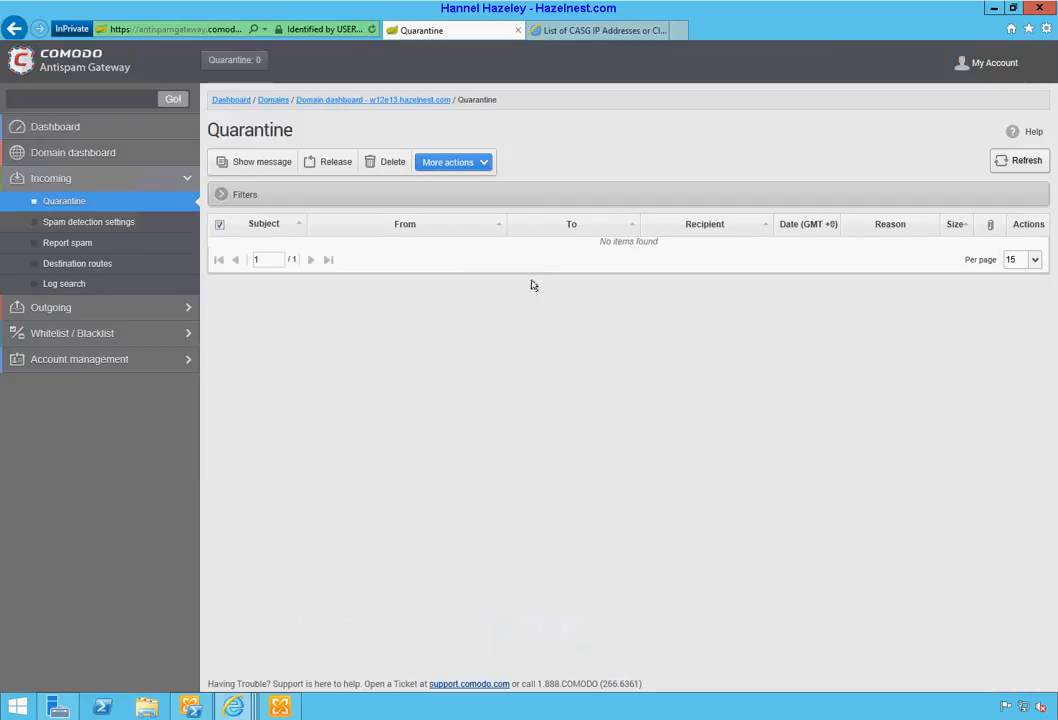
left_click(71, 284)
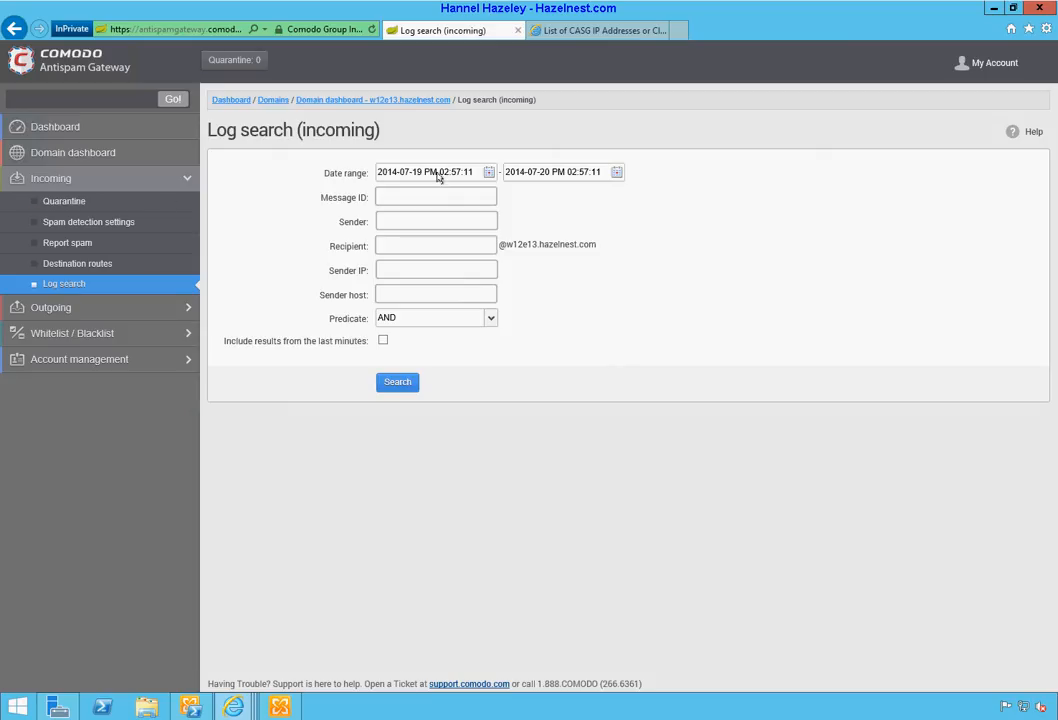
Step: Search the incoming log through July 20, including results from the last minutes
left_click(617, 172)
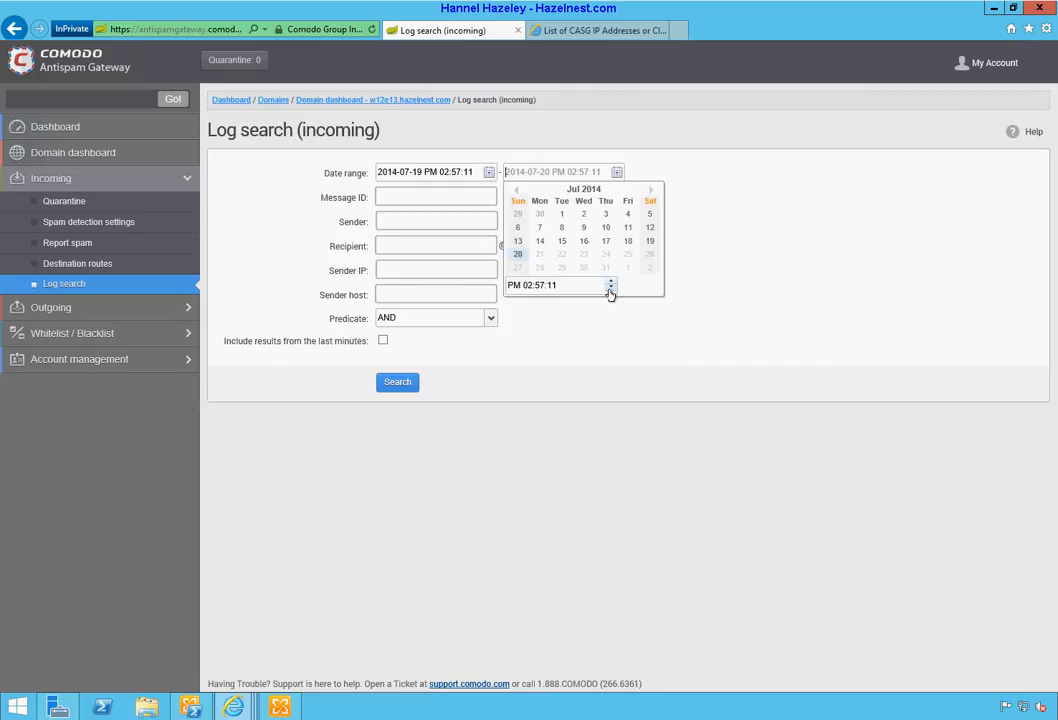
left_click(516, 259)
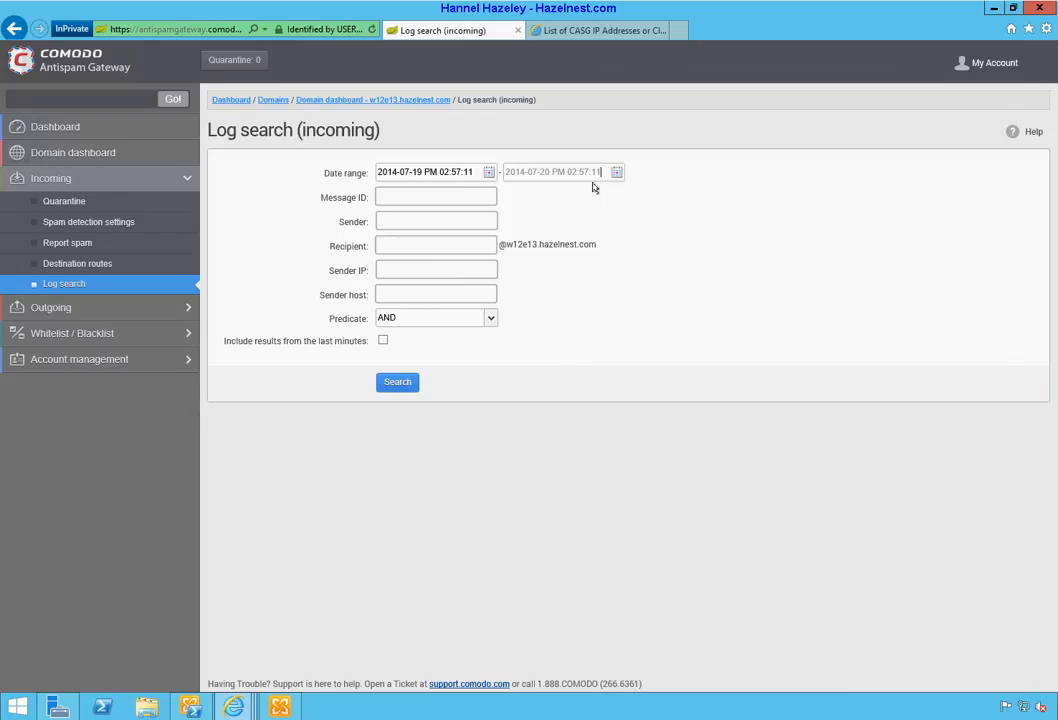
left_click(384, 341)
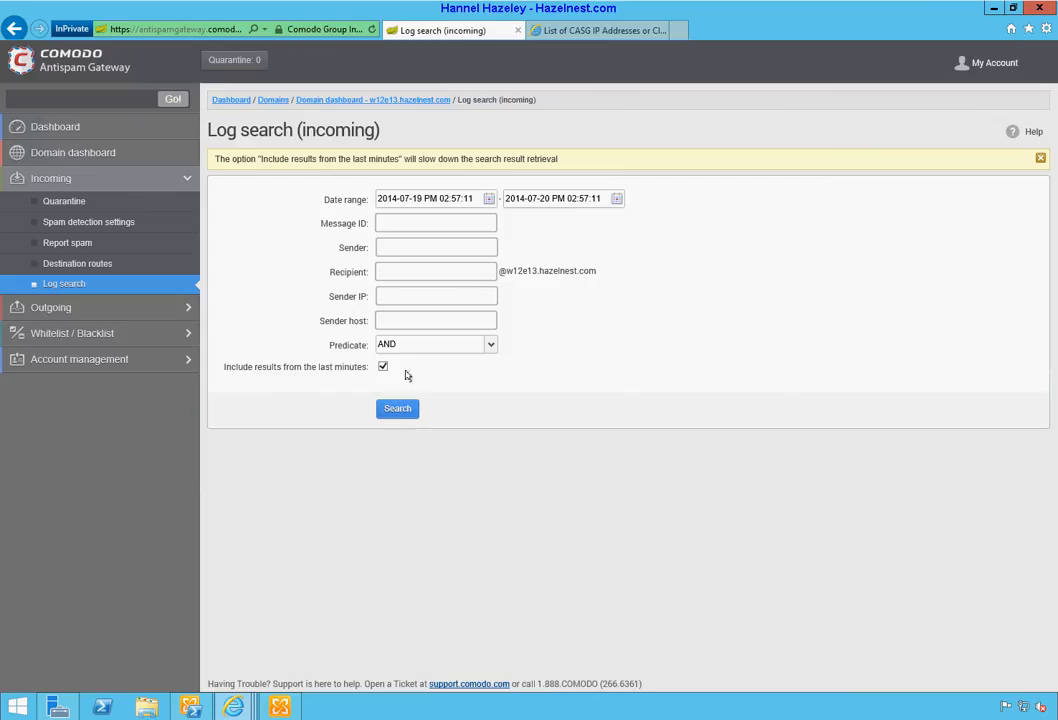
left_click(397, 409)
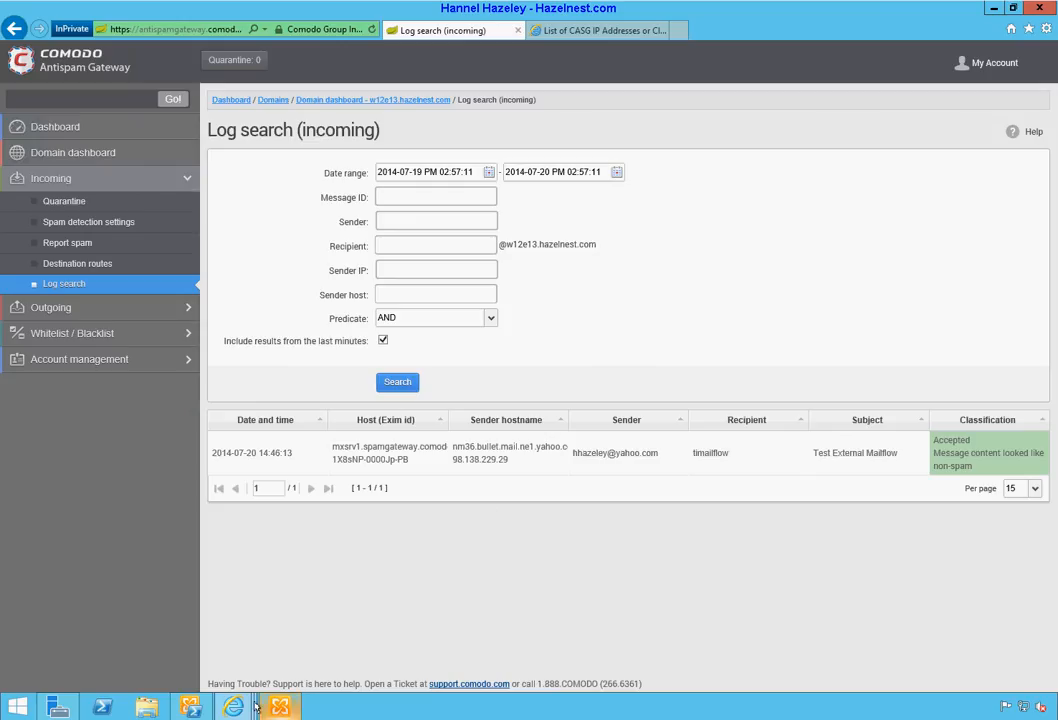
Step: Minimize Outlook Web App and bring the Yahoo Mail inbox (168 unread) to the front
mouse_move(238, 706)
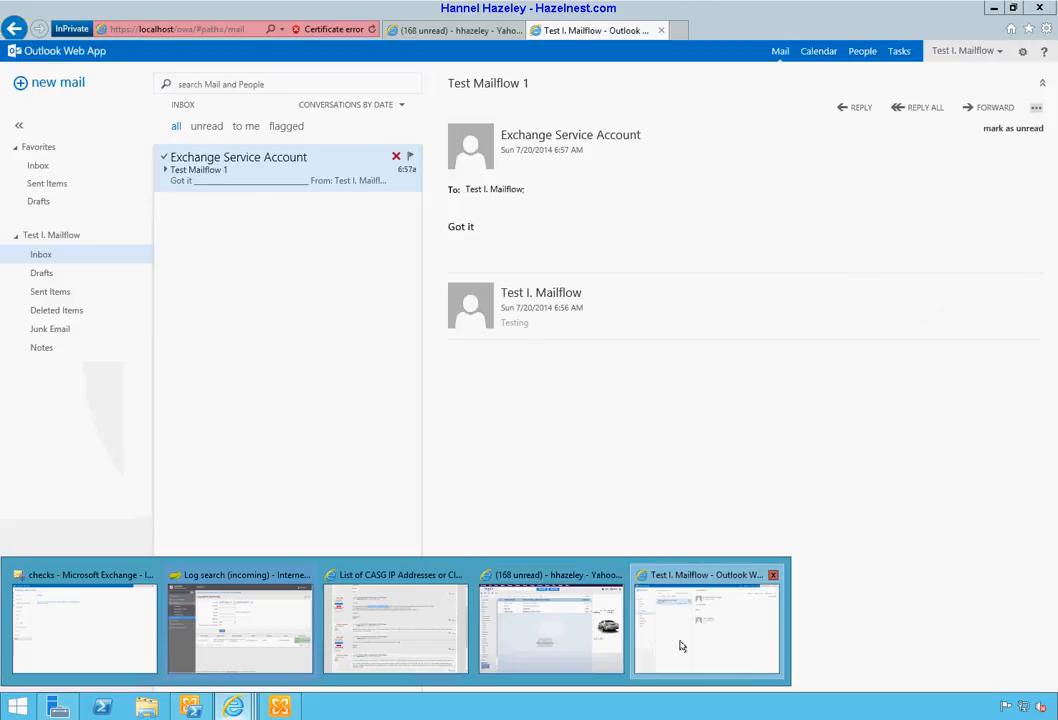
left_click(680, 646)
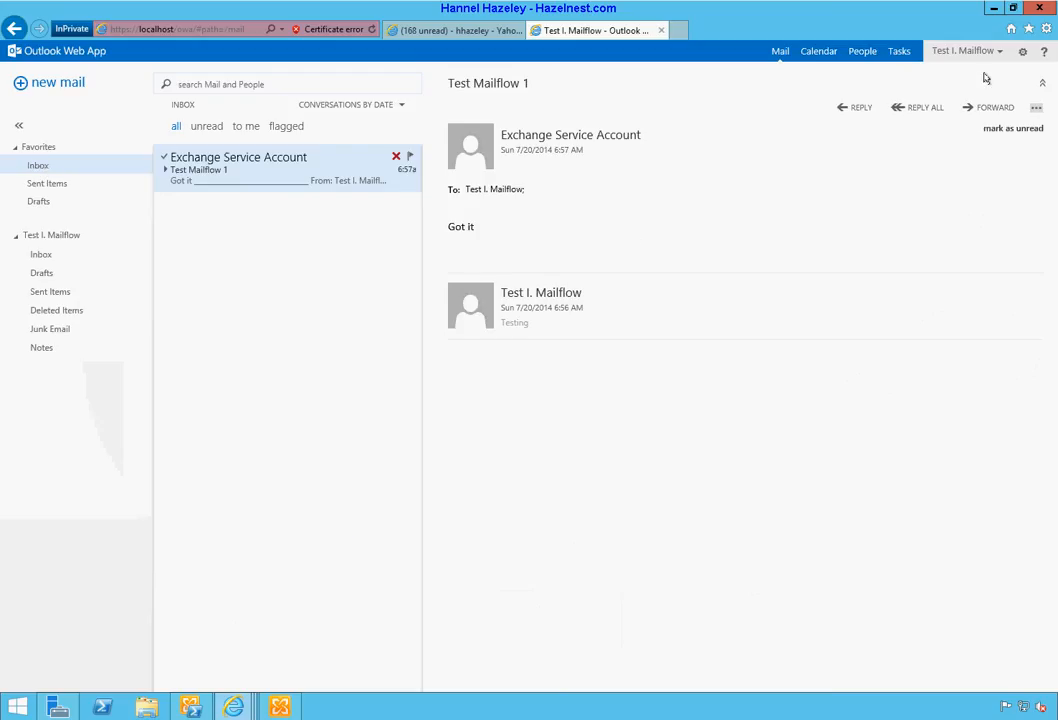
left_click(993, 8)
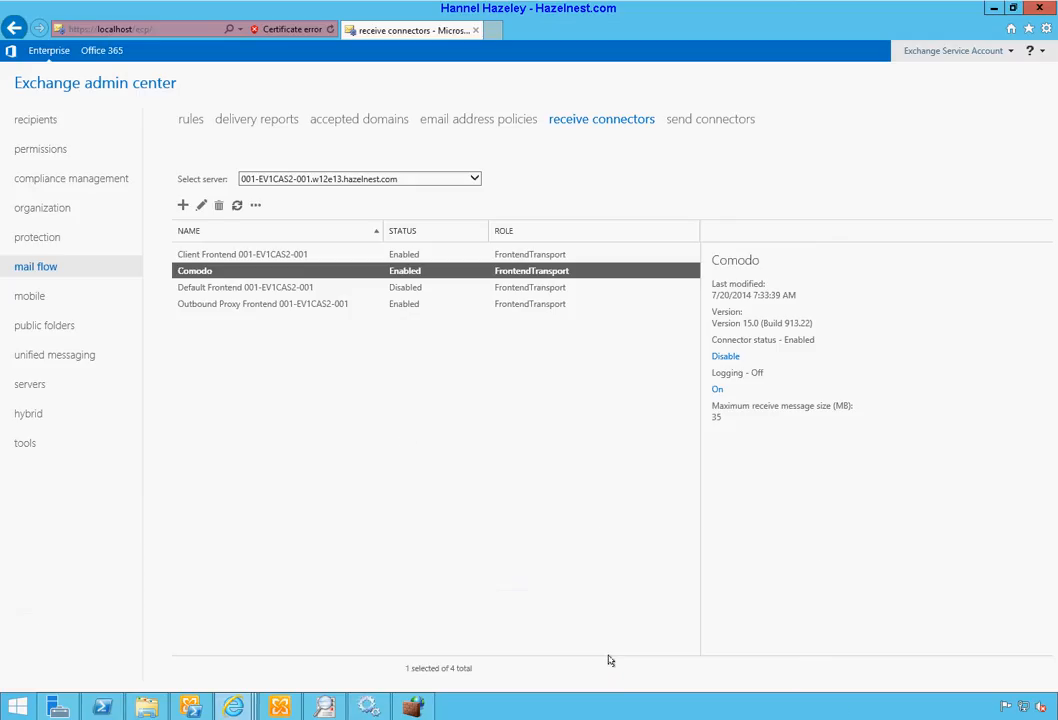
mouse_move(235, 709)
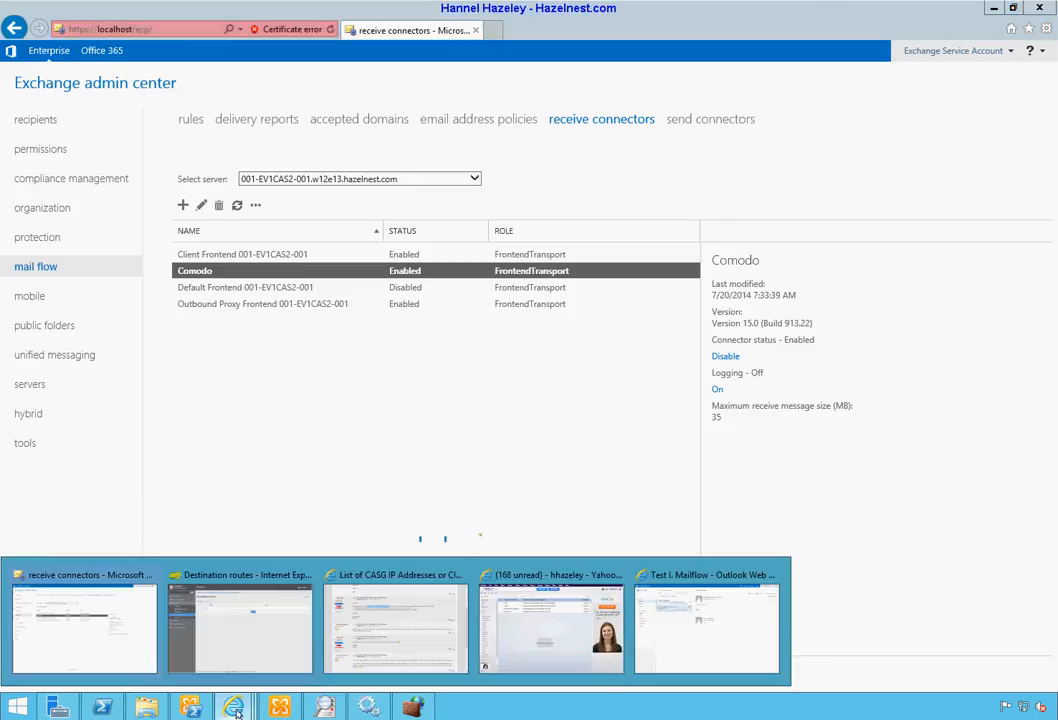
left_click(538, 650)
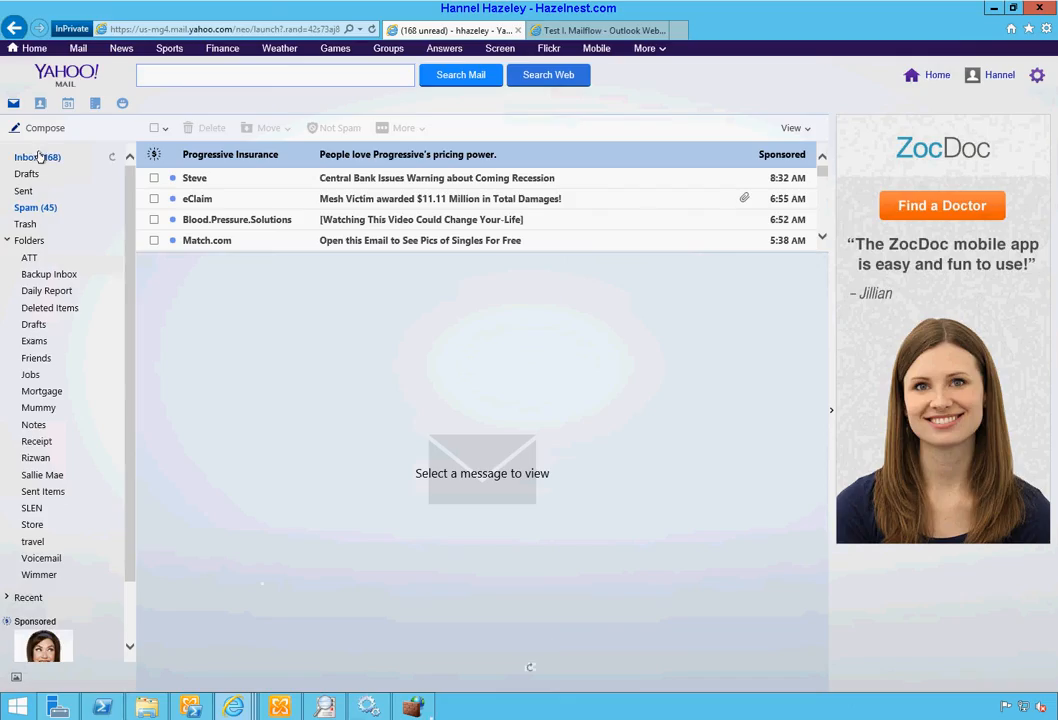
Step: Send 'External Mailflow Test 2' with body 'Testing second' to the Exchange test mailbox
left_click(44, 157)
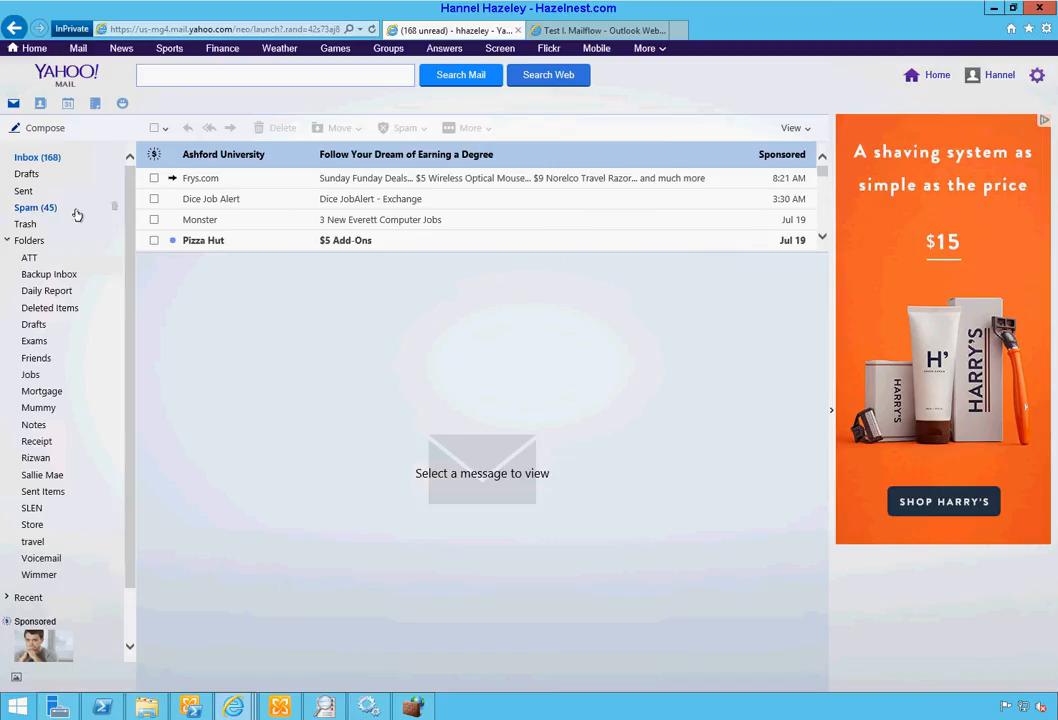
left_click(46, 129)
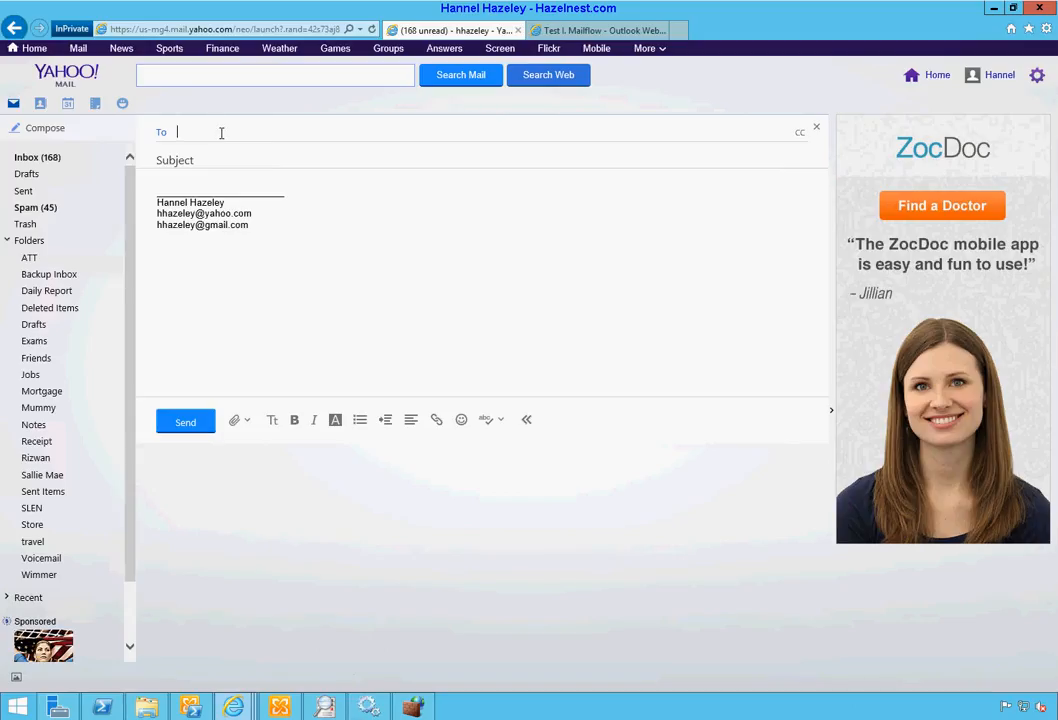
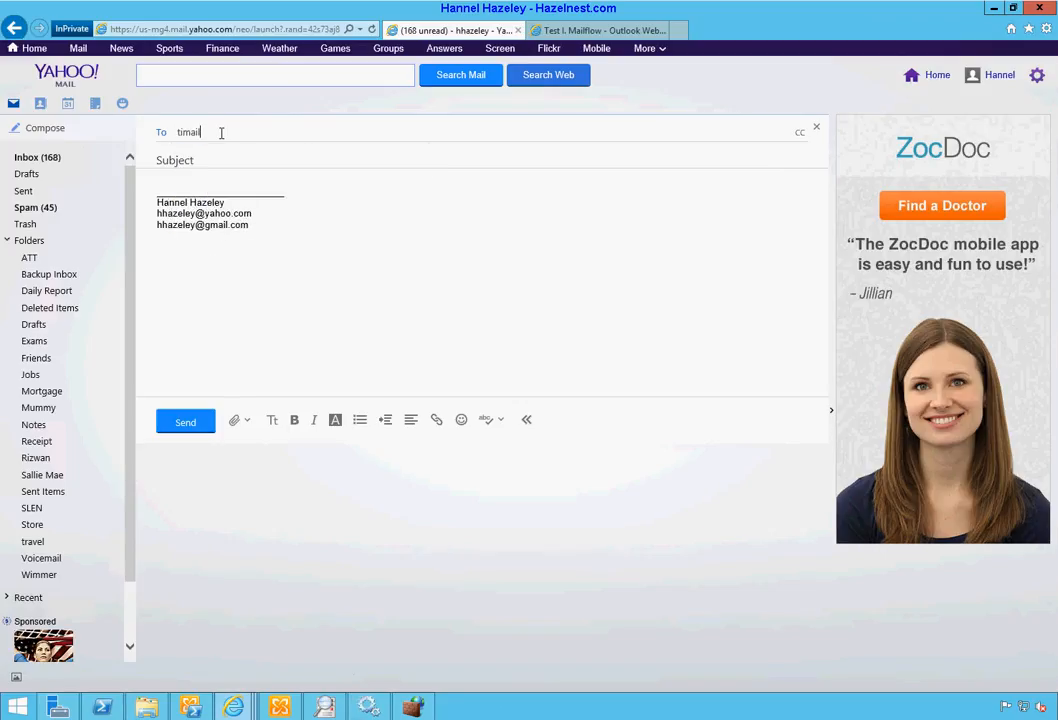
key("Tab")
type("Mail")
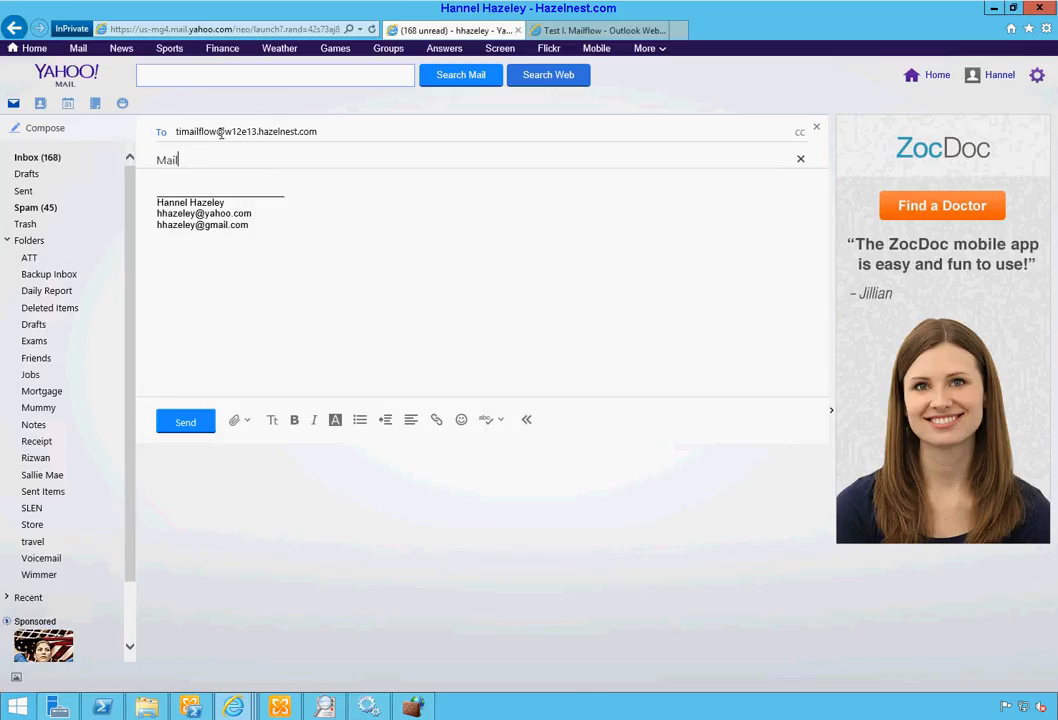
key("BackSpace")
key("BackSpace")
key("BackSpace")
key("BackSpace")
type("Exr")
key("BackSpace")
type("ternal Mailflow Test 2")
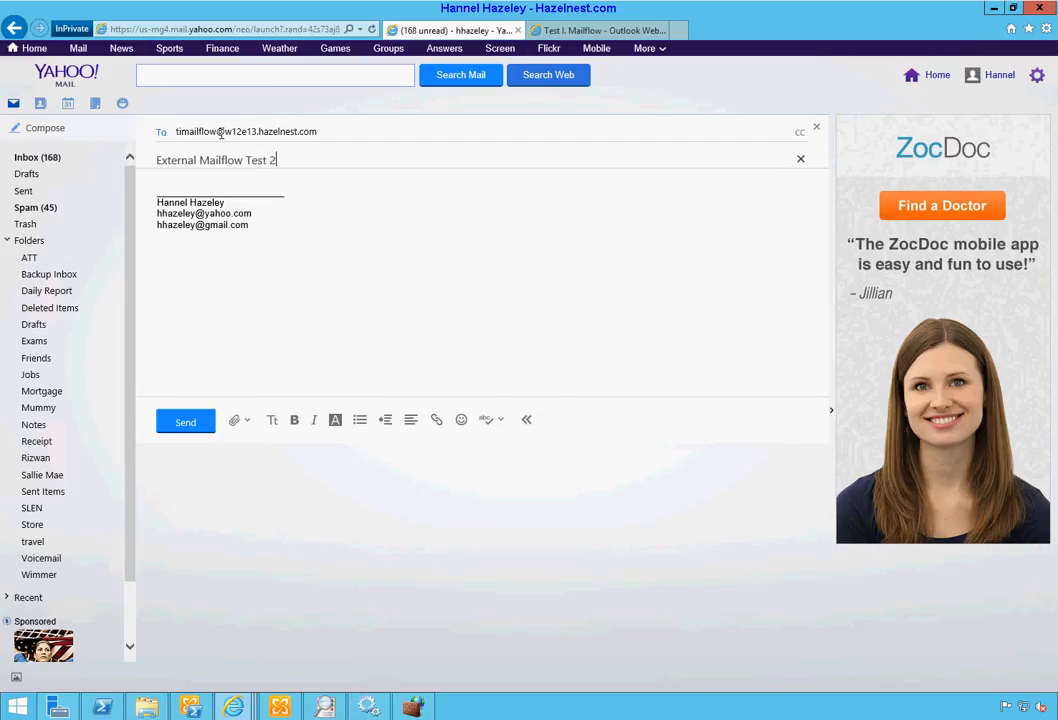
key("Tab")
type("Testing second")
left_click(180, 424)
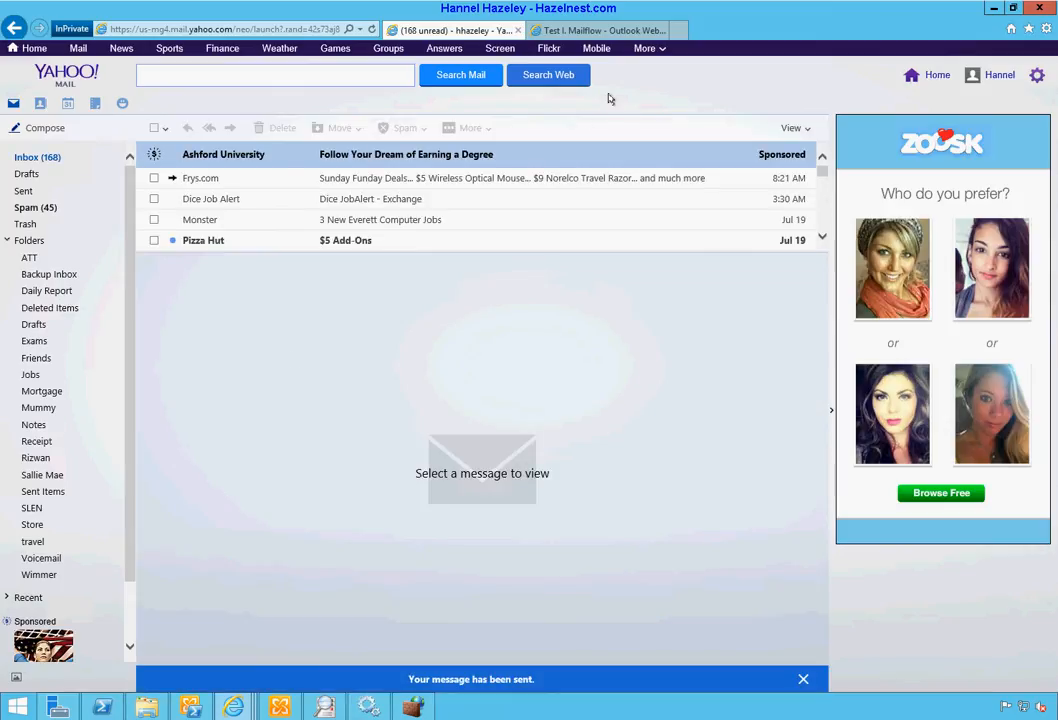
Step: Open the newly arrived Yahoo message in the OWA test inbox, then return to Exchange admin center
left_click(625, 31)
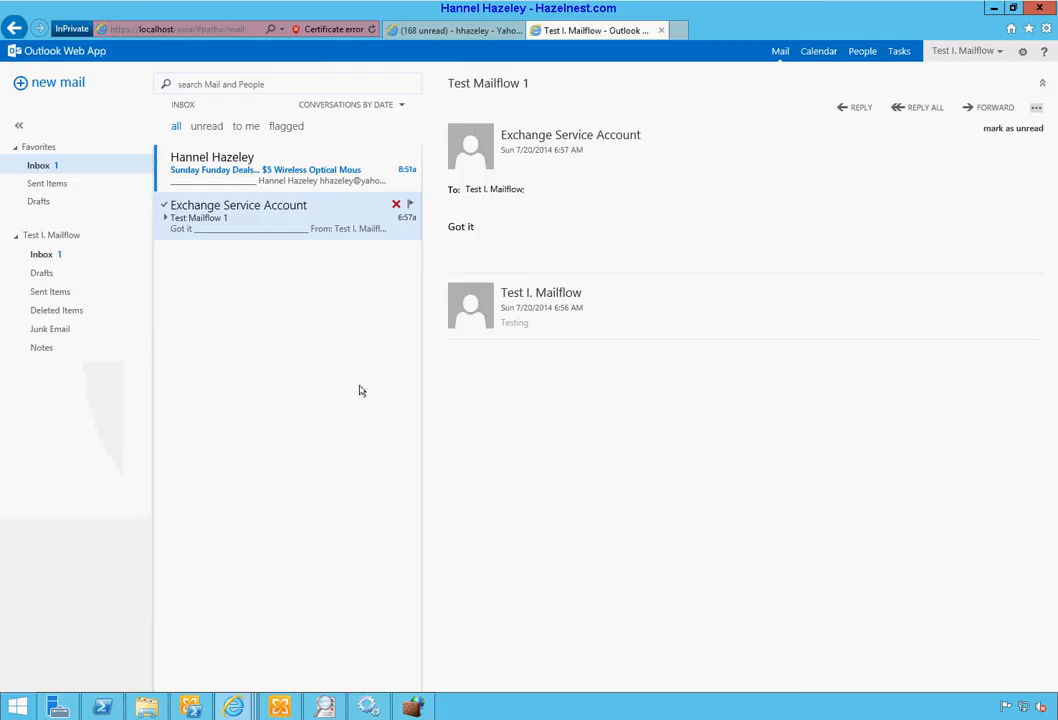
left_click(777, 55)
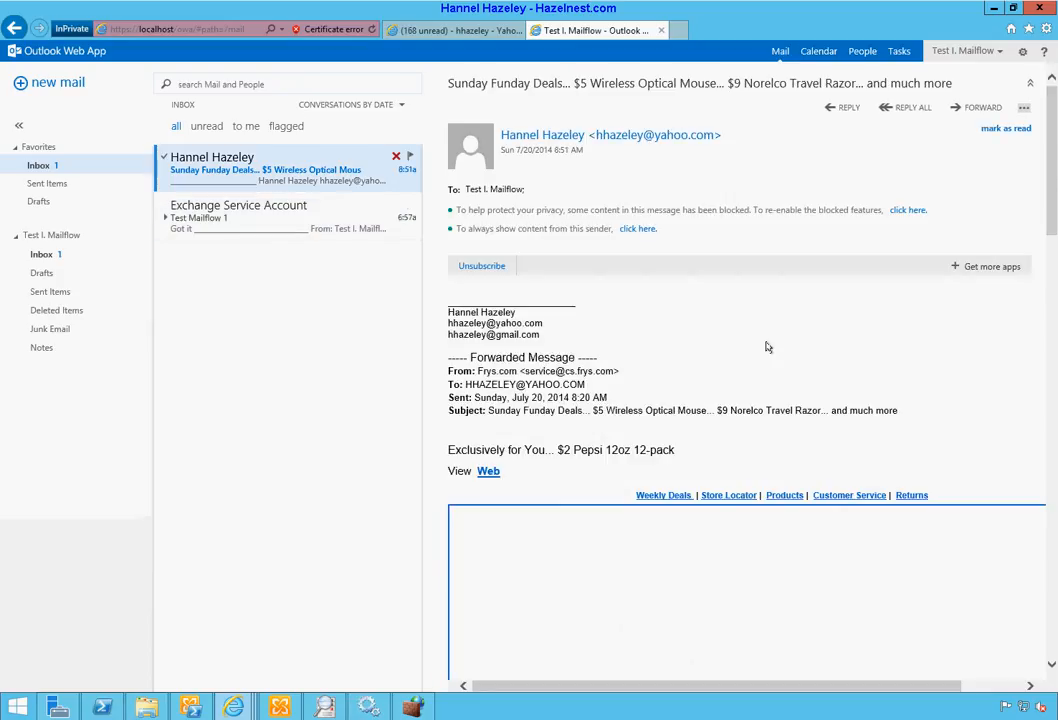
scroll(767, 347, "down", 3)
scroll(767, 347, "up", 3)
mouse_move(231, 706)
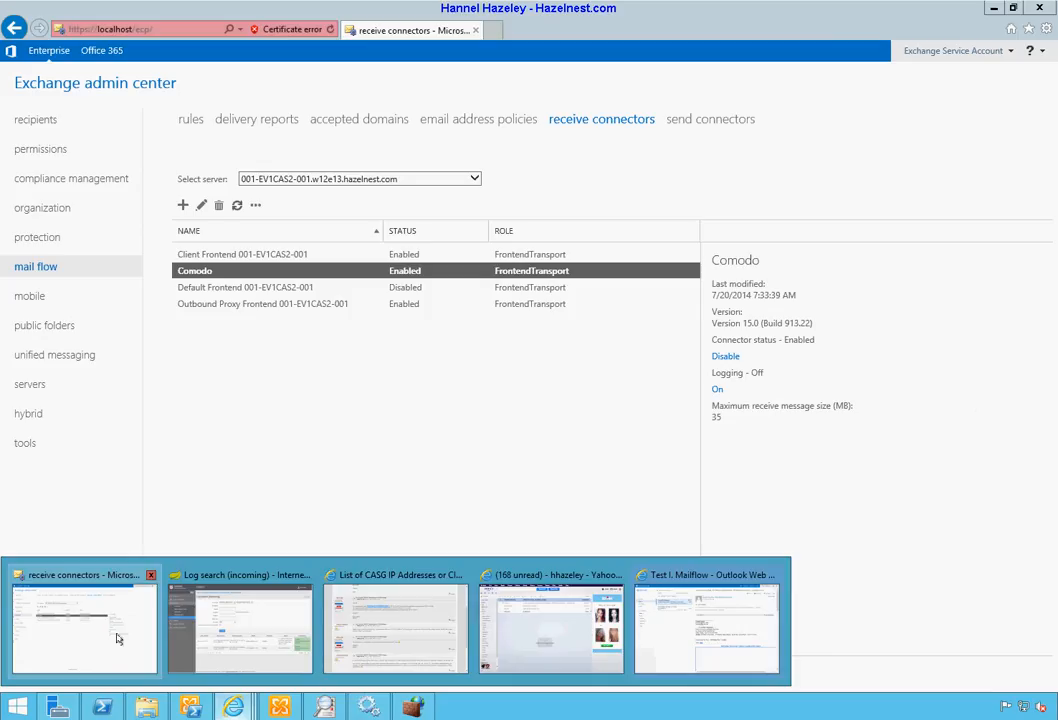
left_click(117, 638)
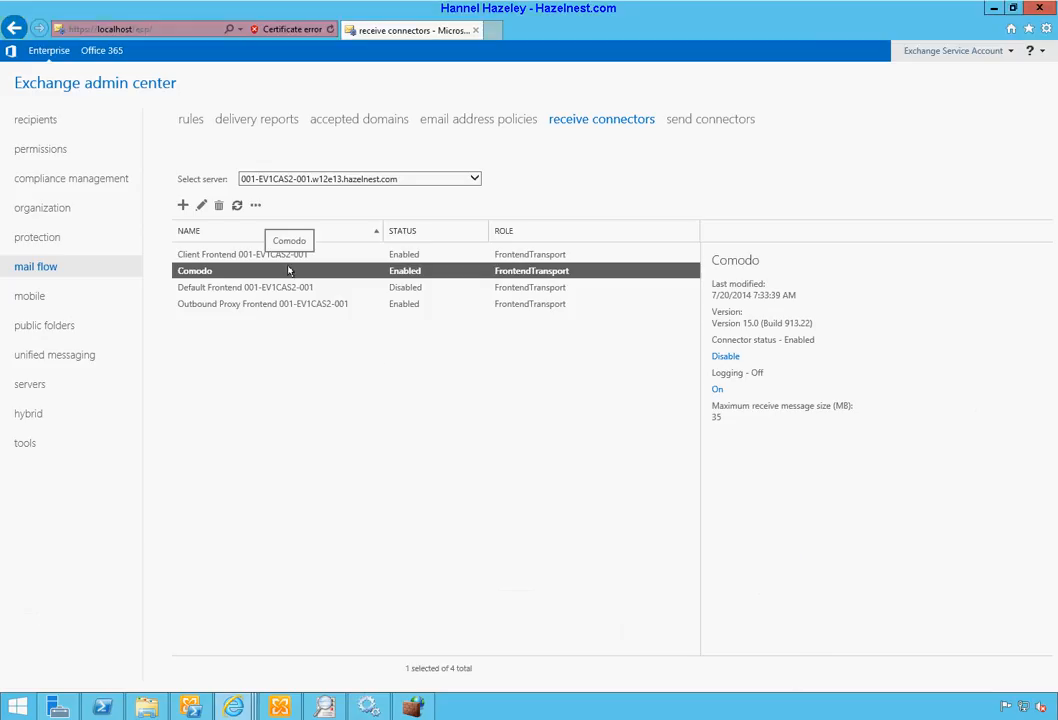
Step: Inspect the Comodo connector's scoping IP range and cancel without saving changes
left_click(200, 206)
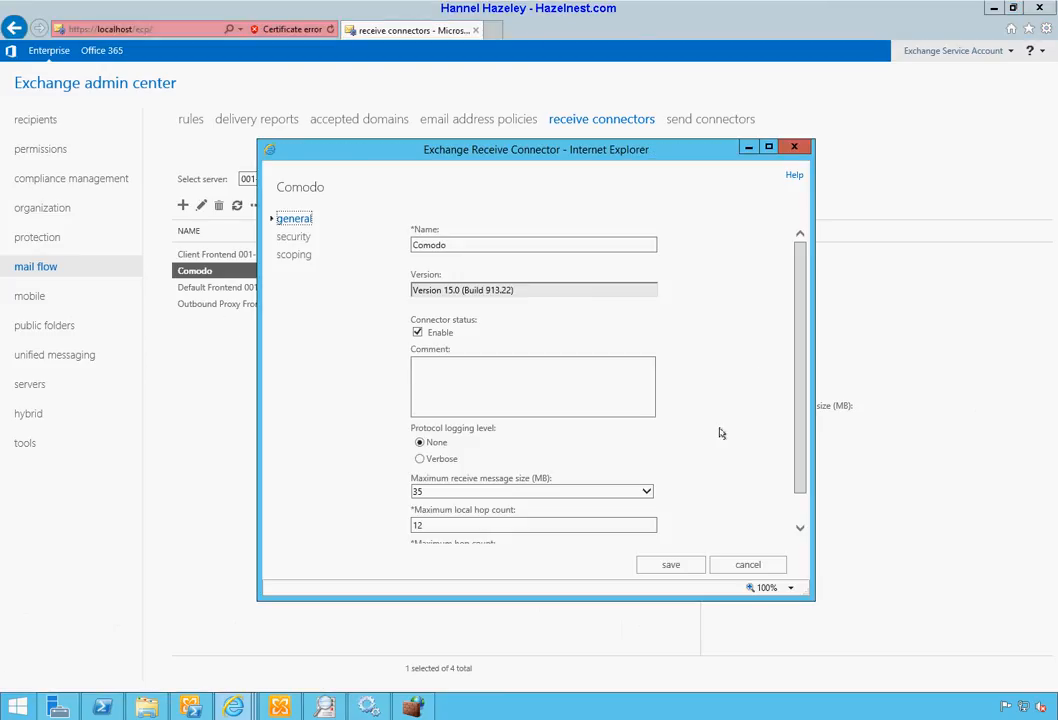
left_click(292, 256)
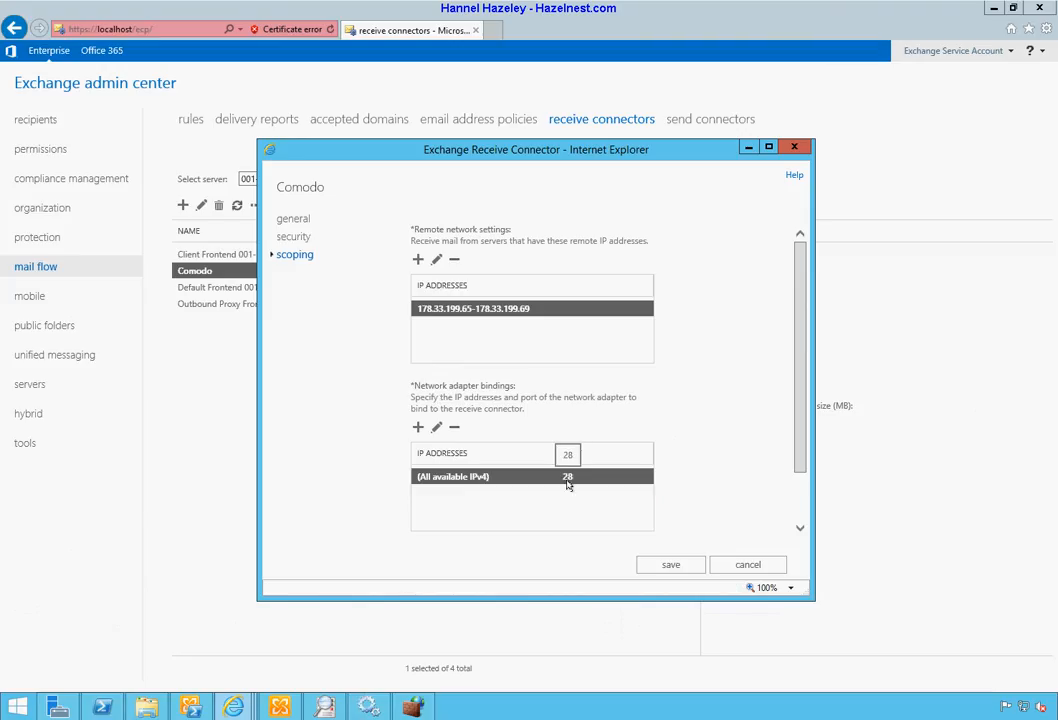
left_click(746, 564)
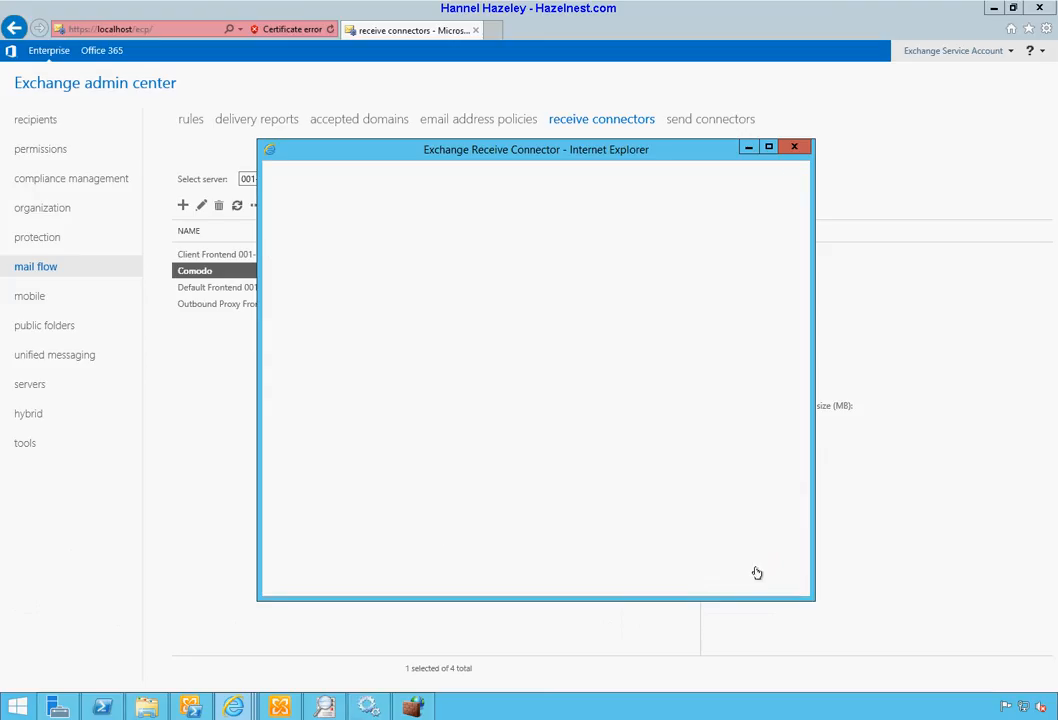
left_click(411, 710)
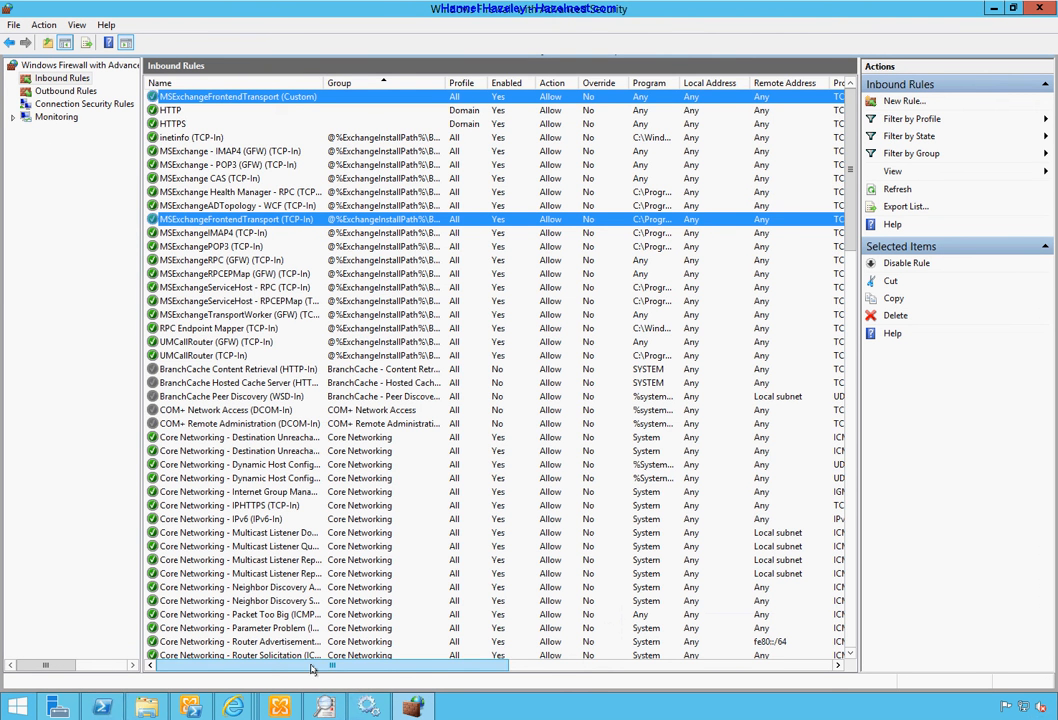
mouse_move(313, 665)
left_mouse_down()
mouse_move(392, 672)
mouse_move(305, 670)
left_mouse_up()
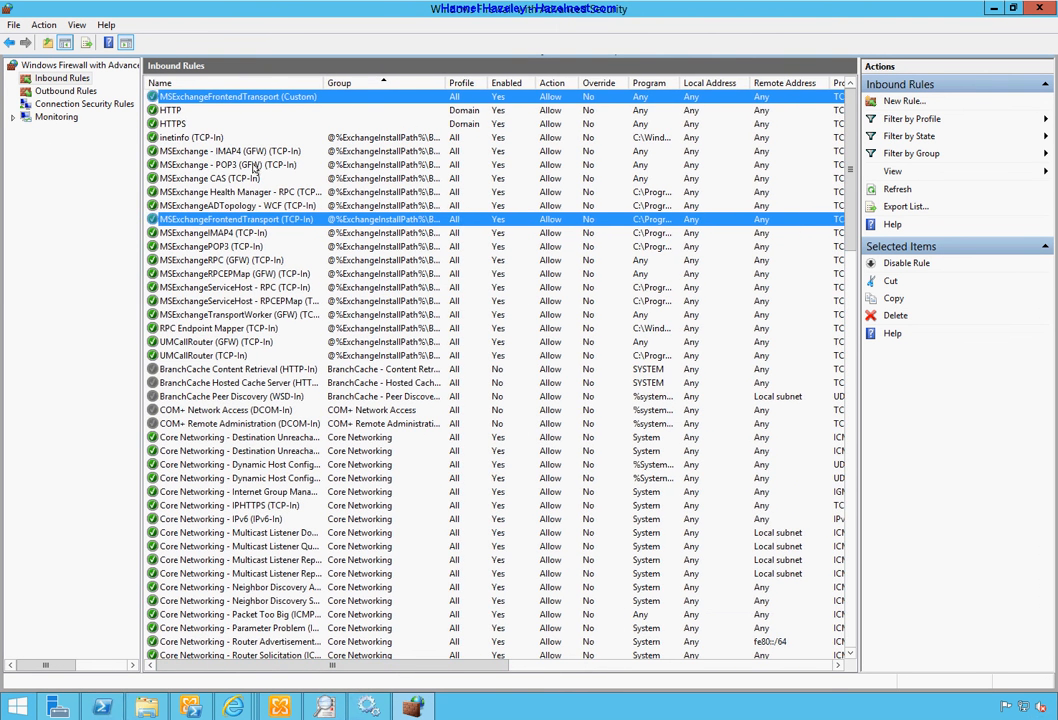
left_click(275, 100)
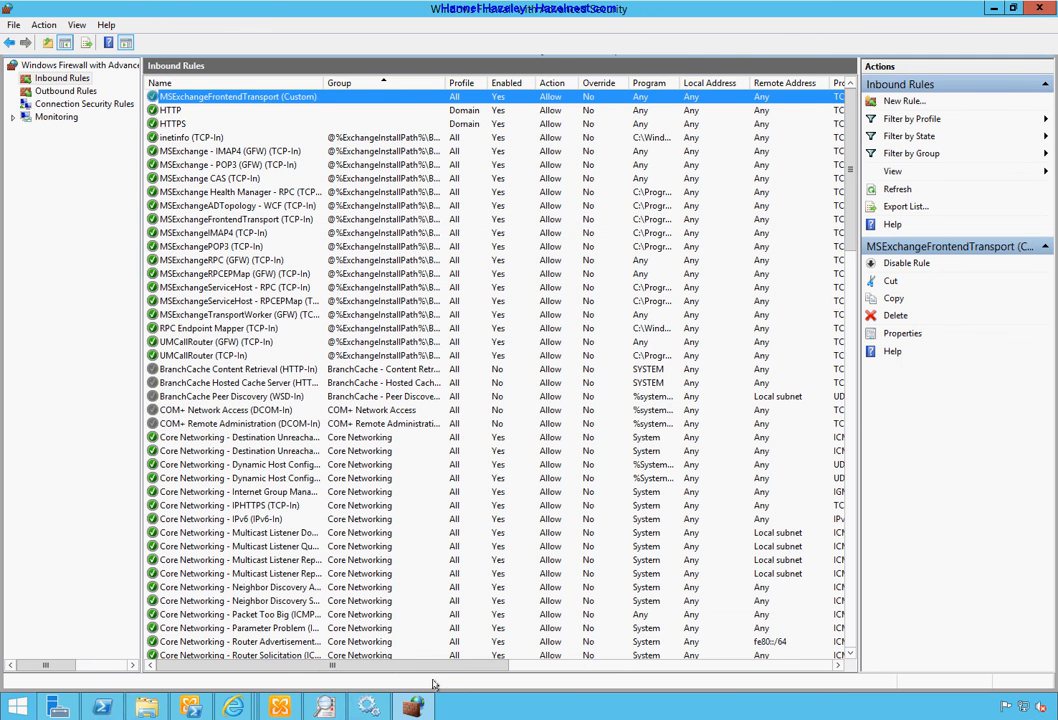
left_click_drag(432, 666, 323, 685)
Step: Check the Shadow Redundancy queue and refresh Queue Viewer, confirming all queues are empty
mouse_move(320, 704)
left_click(323, 707)
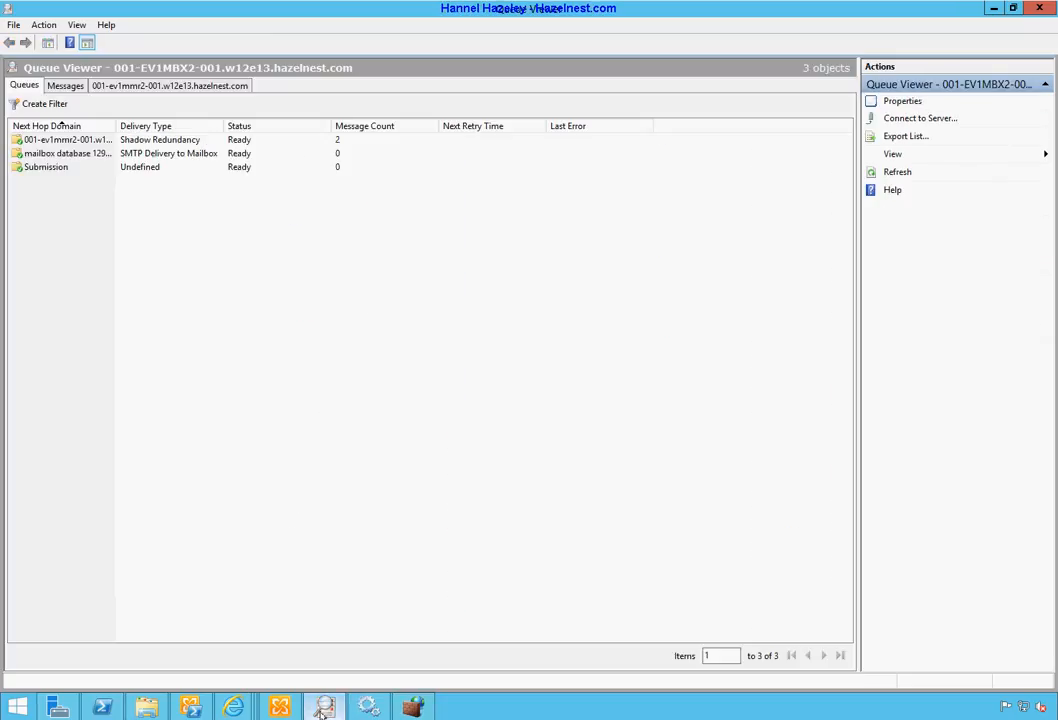
double_click(150, 140)
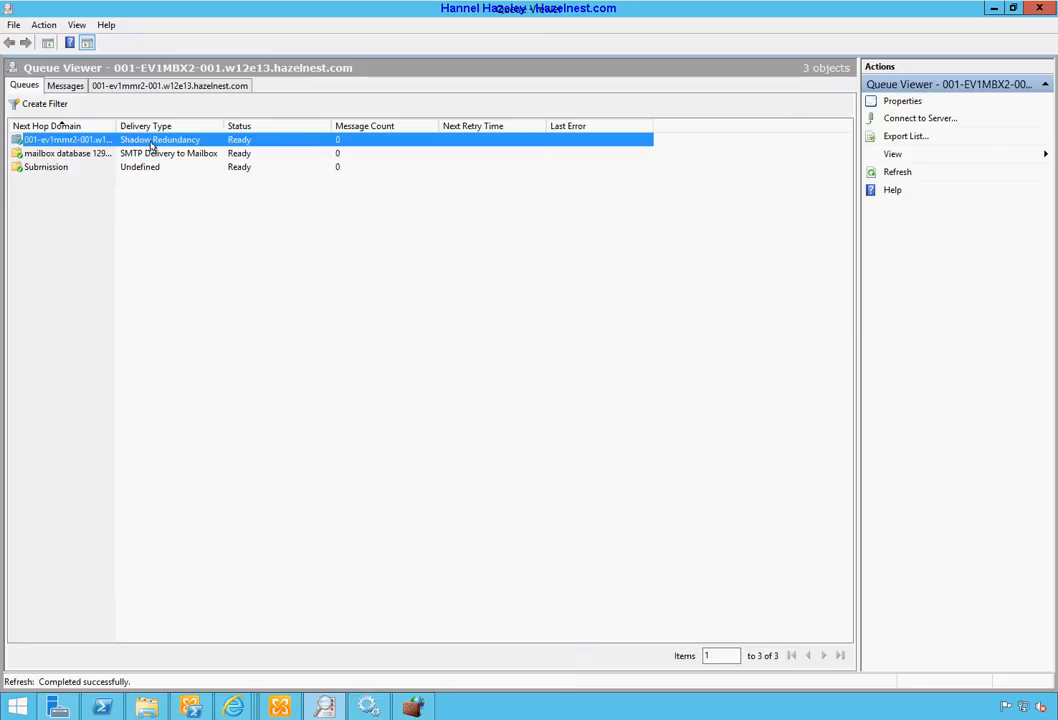
left_click(62, 87)
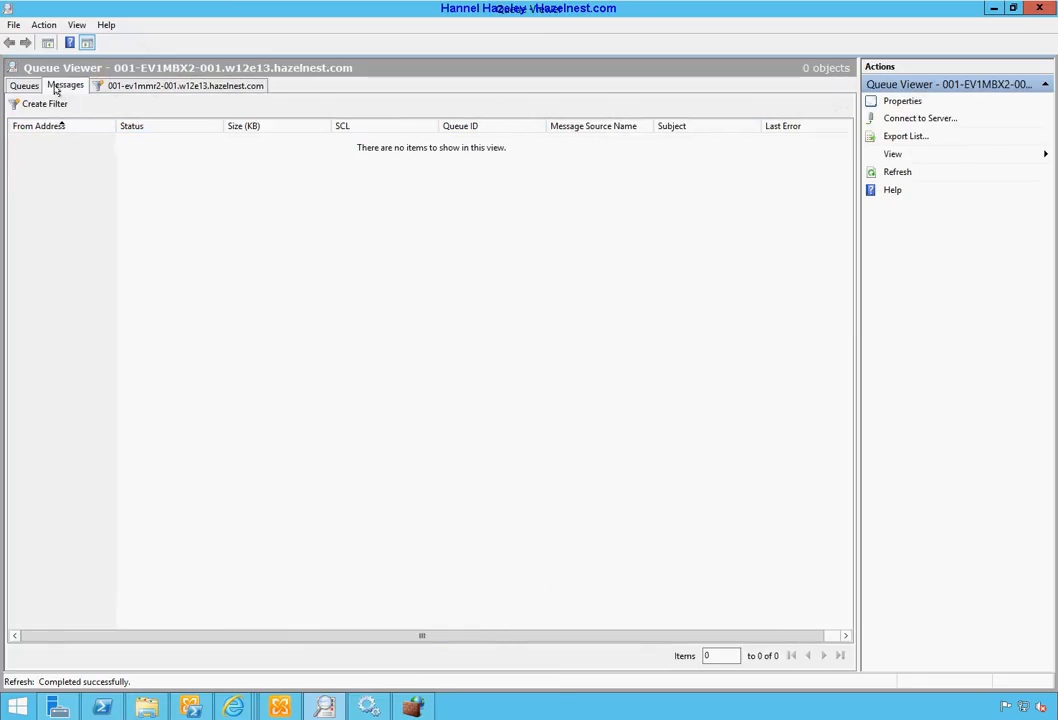
left_click(36, 88)
left_click(905, 174)
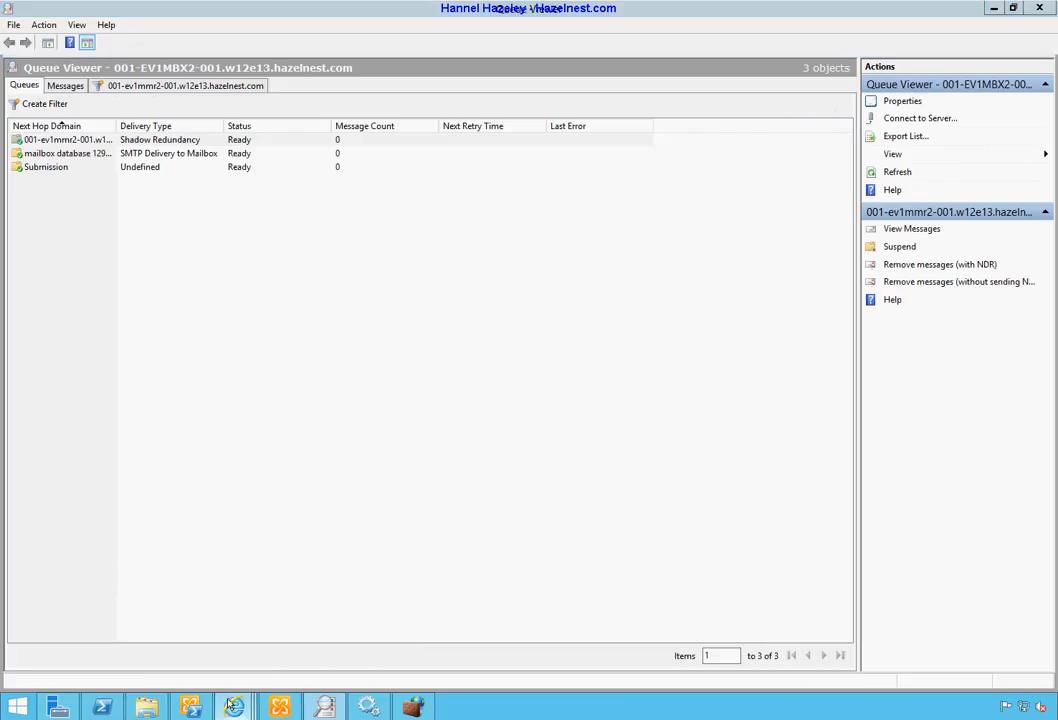
mouse_move(234, 703)
left_click(706, 625)
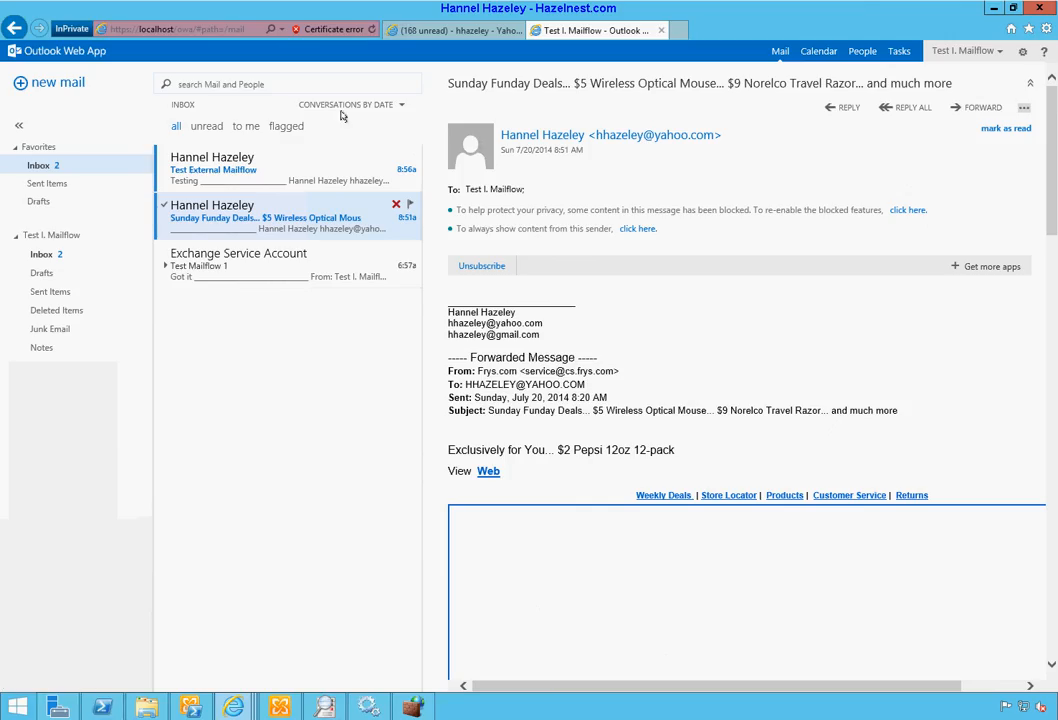
Step: Reply 'Got it.' to the Test External Mailflow message from the Yahoo sender
left_click(245, 180)
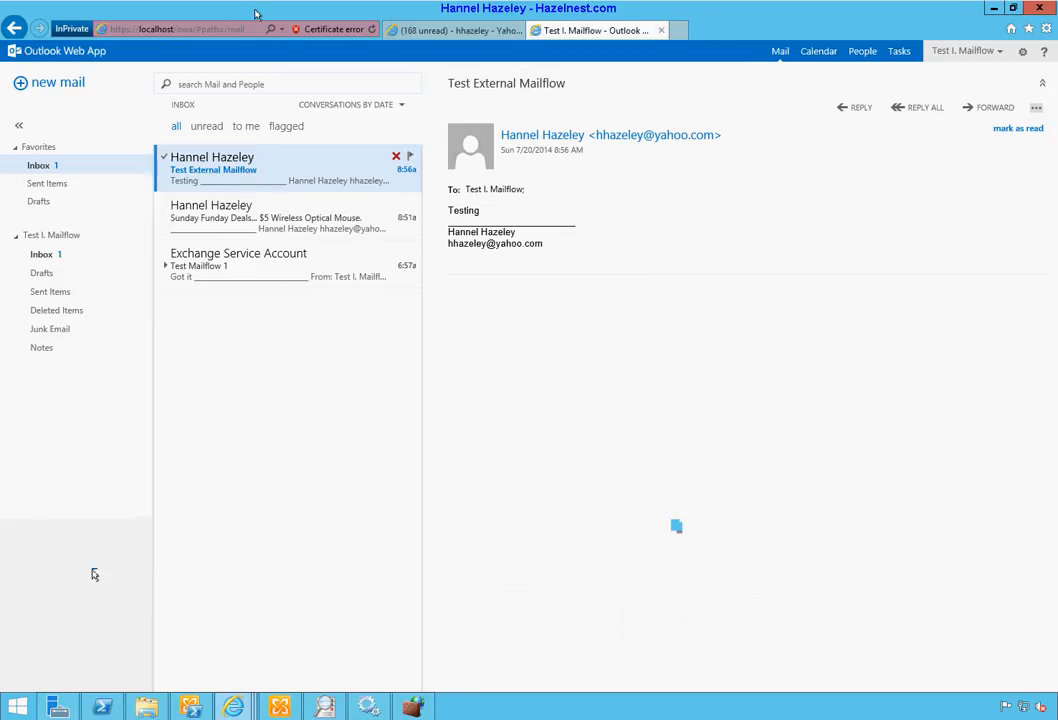
left_click(859, 110)
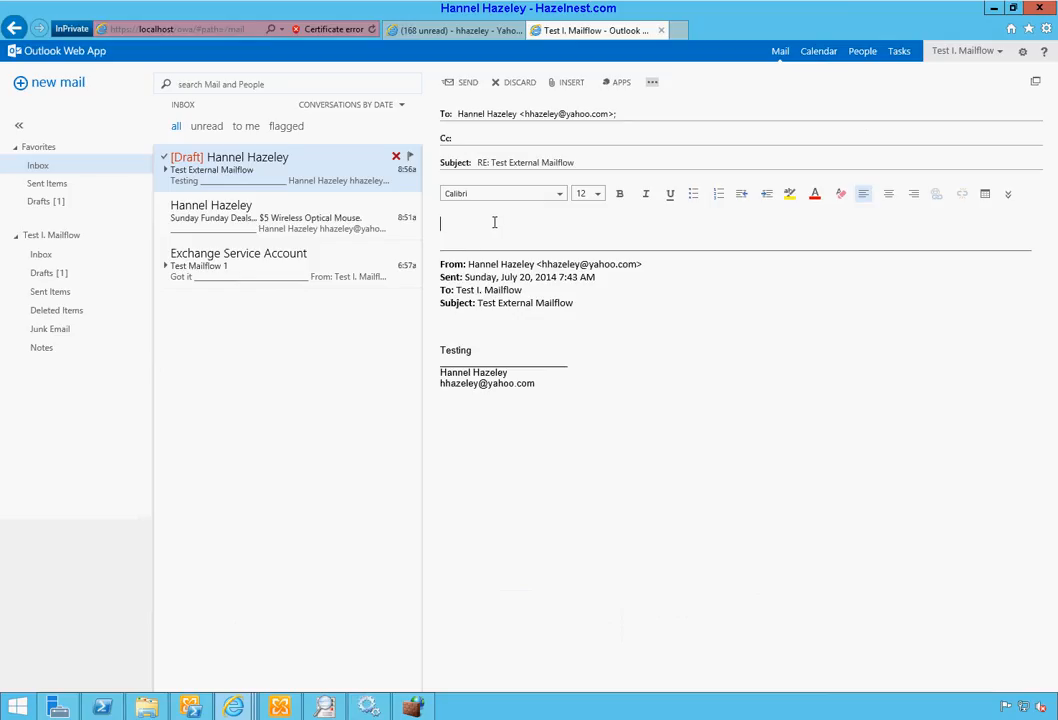
type("Got it.t")
left_click(459, 86)
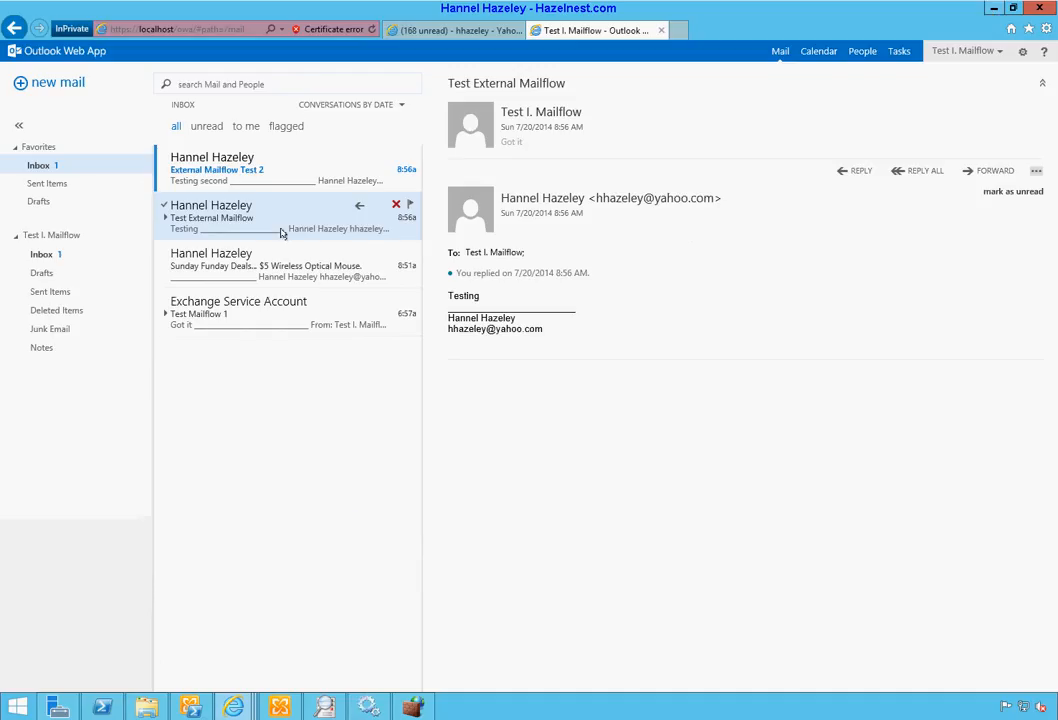
Step: Reply 'Got it' to External Mailflow Test 2
left_click(237, 175)
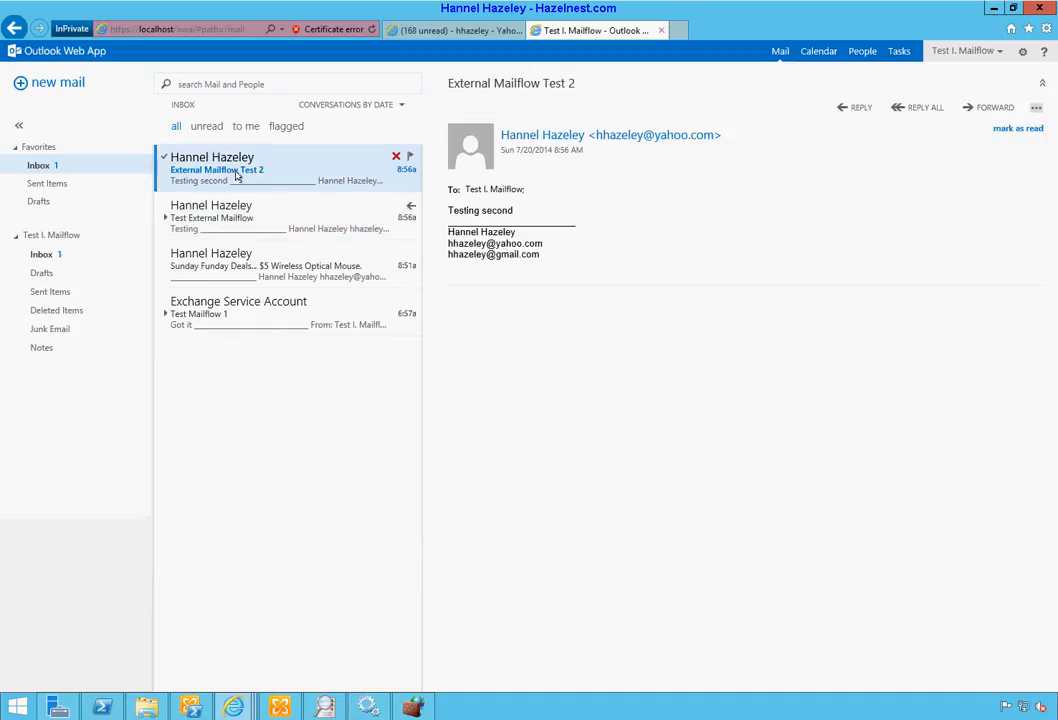
left_click(859, 108)
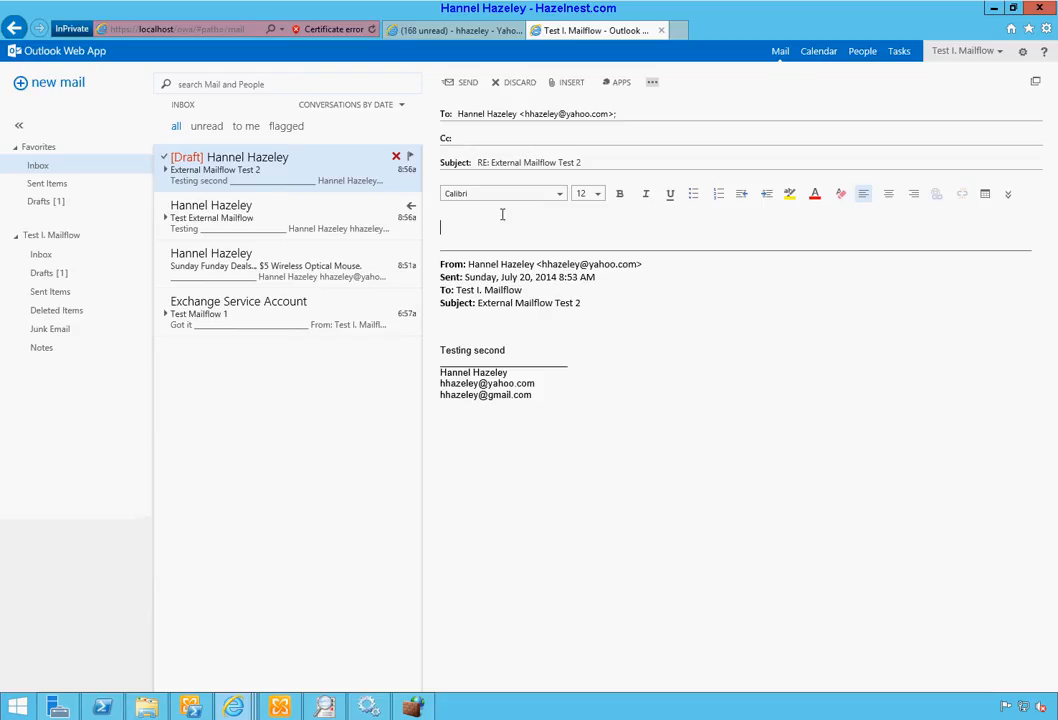
type("Got it")
left_click(455, 82)
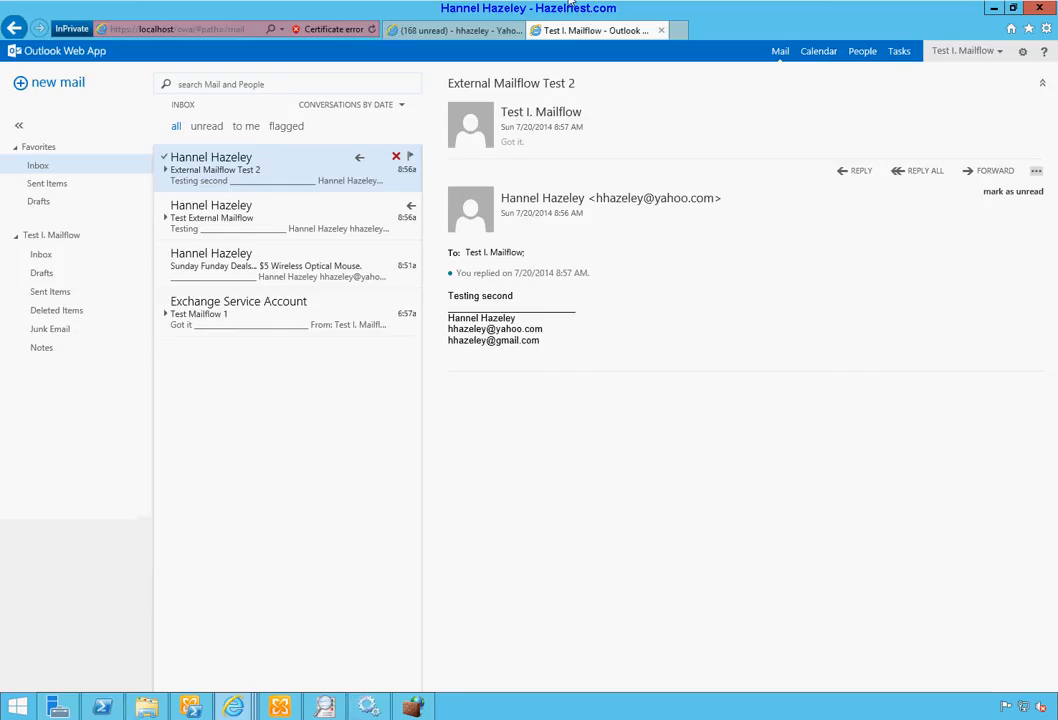
left_click_drag(430, 32, 500, 33)
Step: Check Yahoo Mail's Spam folder and refresh the Inbox for the Exchange replies
left_click(450, 30)
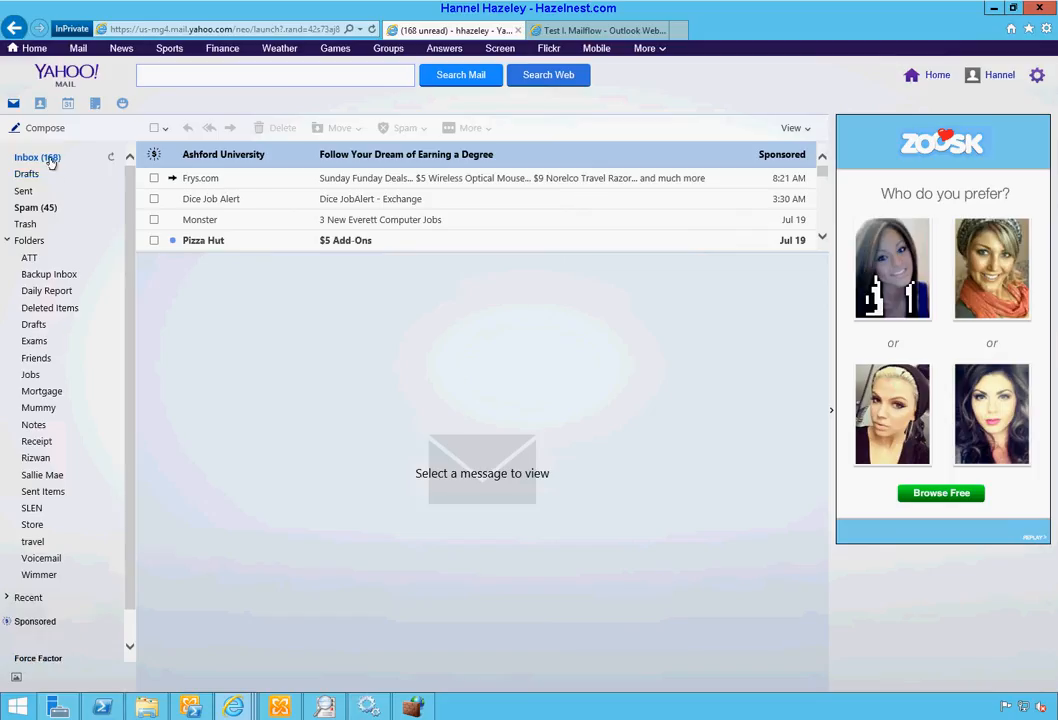
left_click(36, 206)
left_click(44, 157)
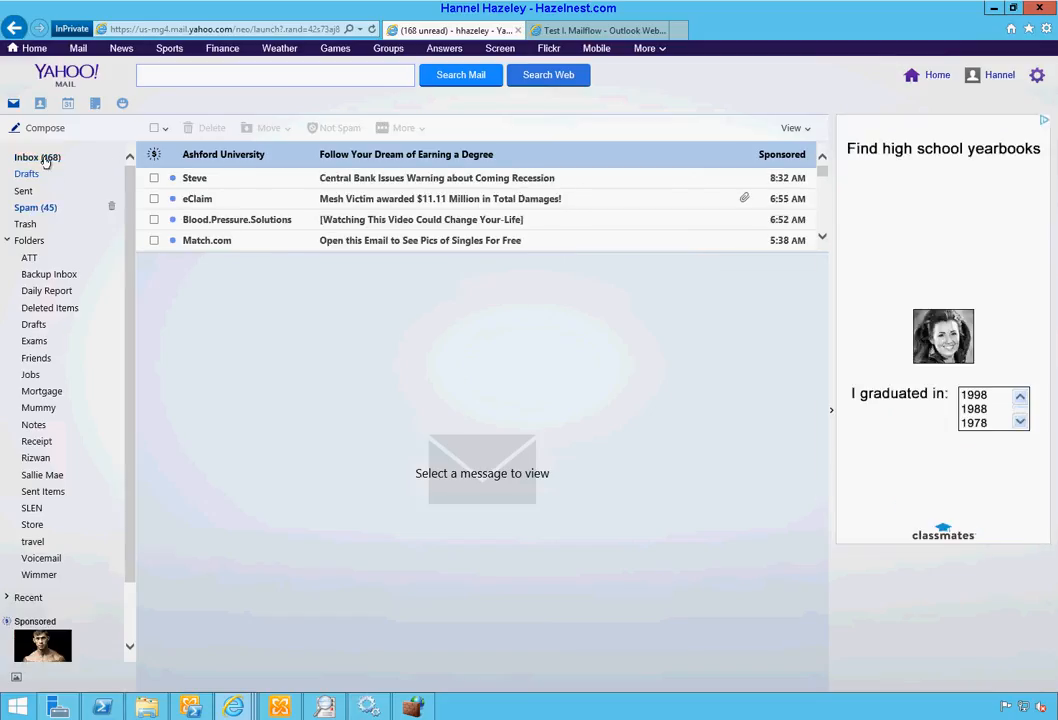
left_click(45, 160)
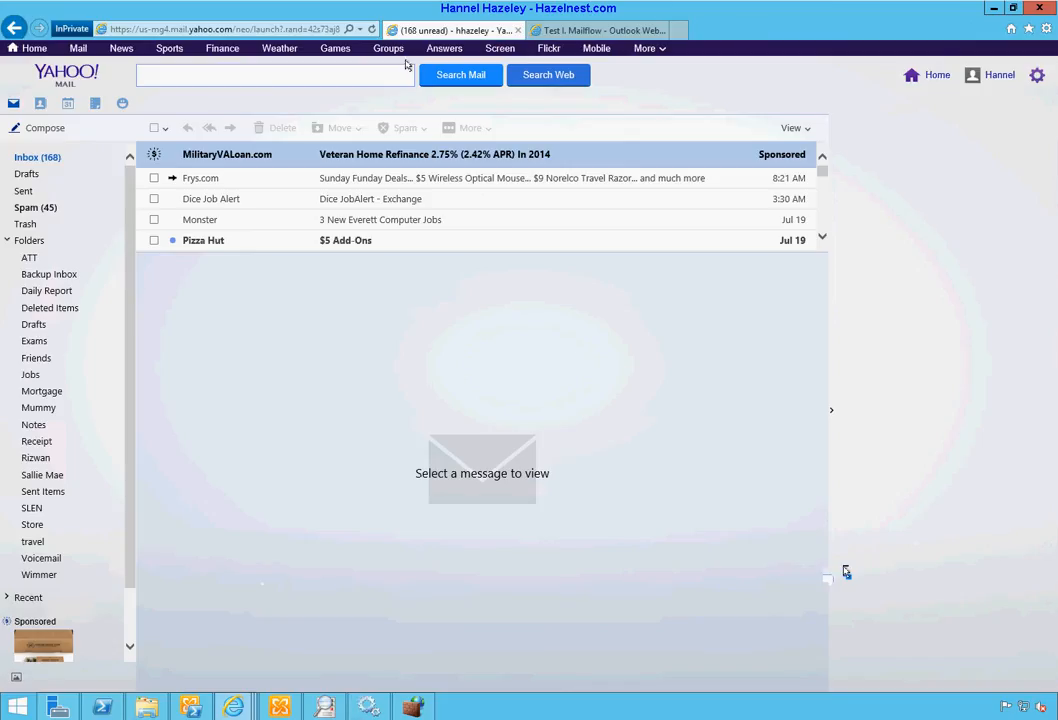
left_click(42, 157)
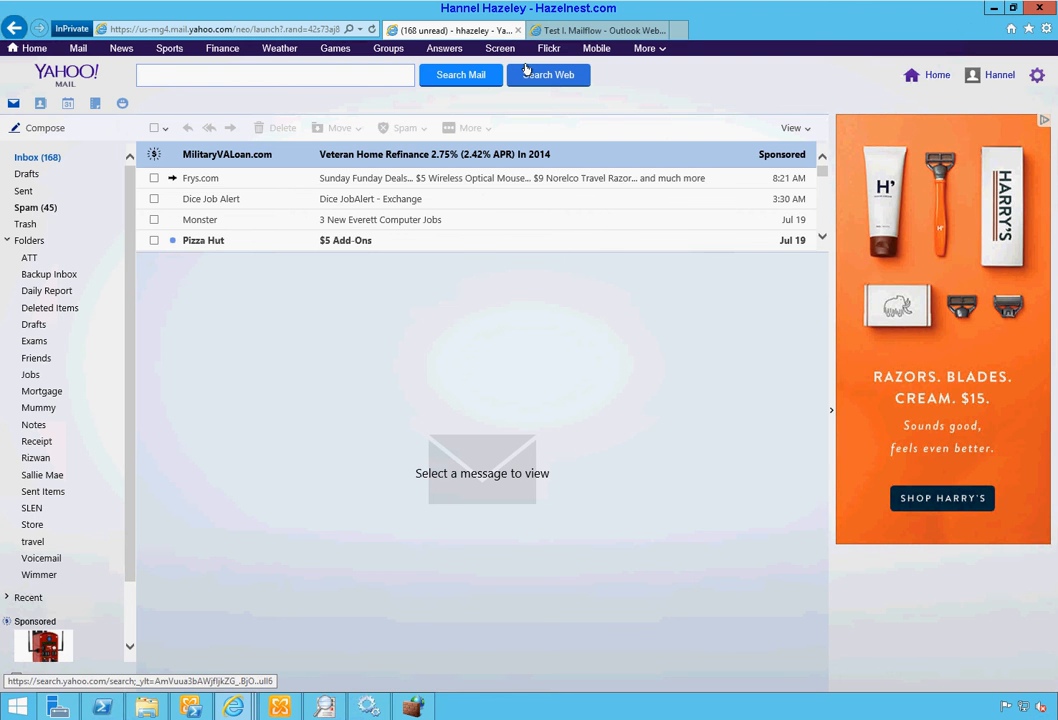
left_click(580, 30)
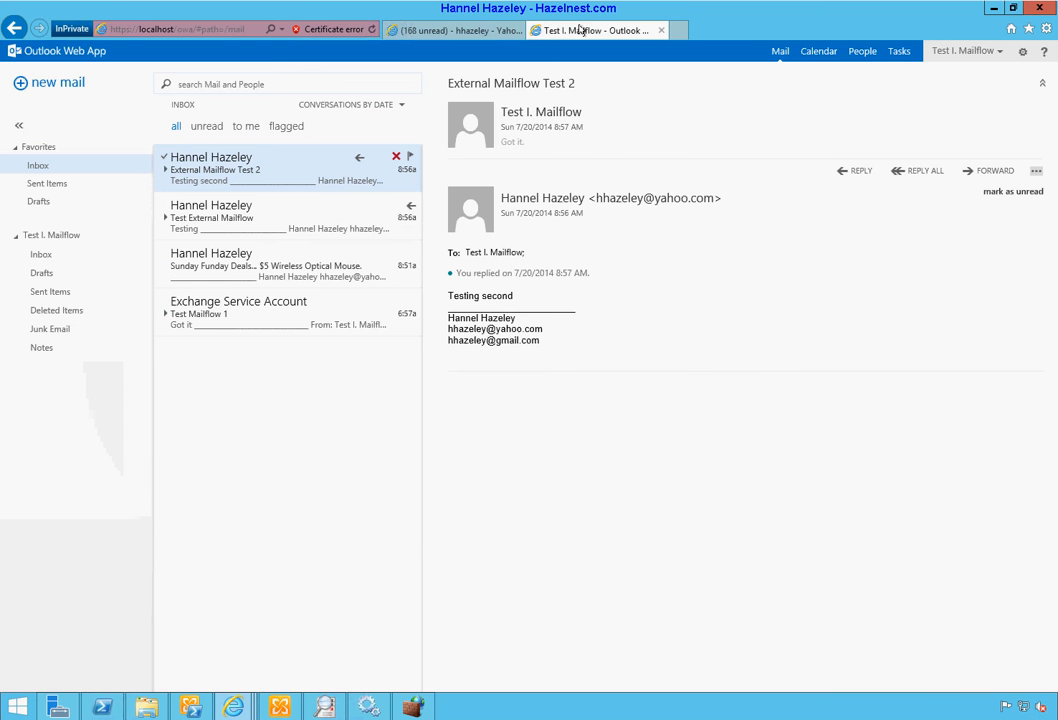
left_click(481, 28)
Step: Rerun 'Get-Queue -Server 001-ev1mbx2-001' until the mxpool1 smart host queue holds one message
left_click(193, 706)
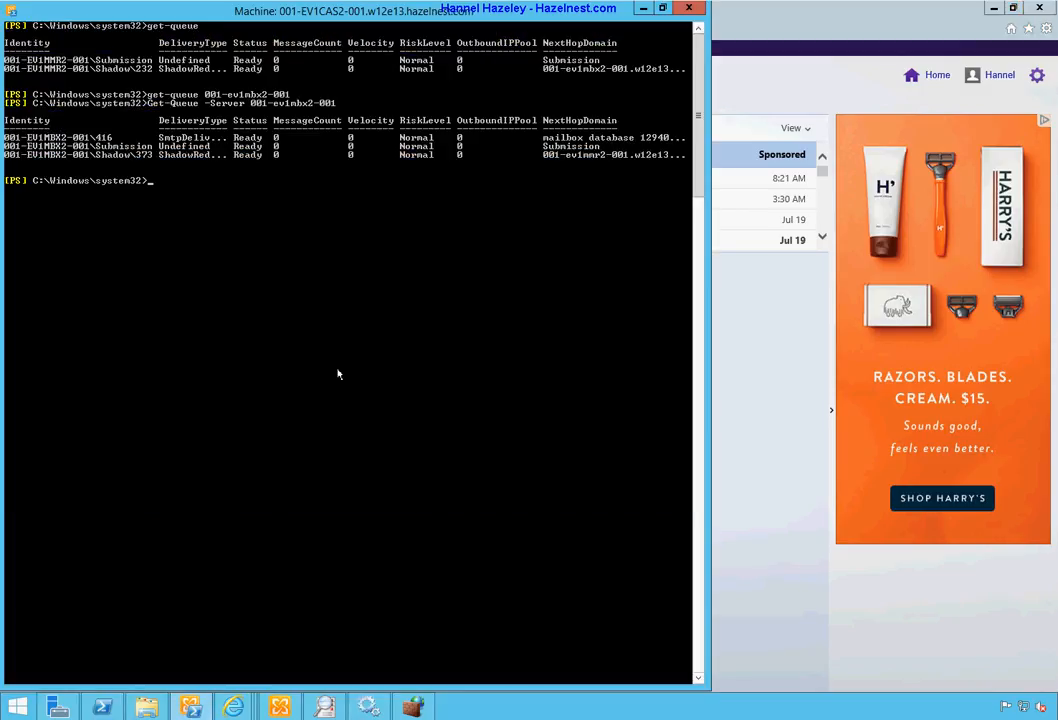
key("Up")
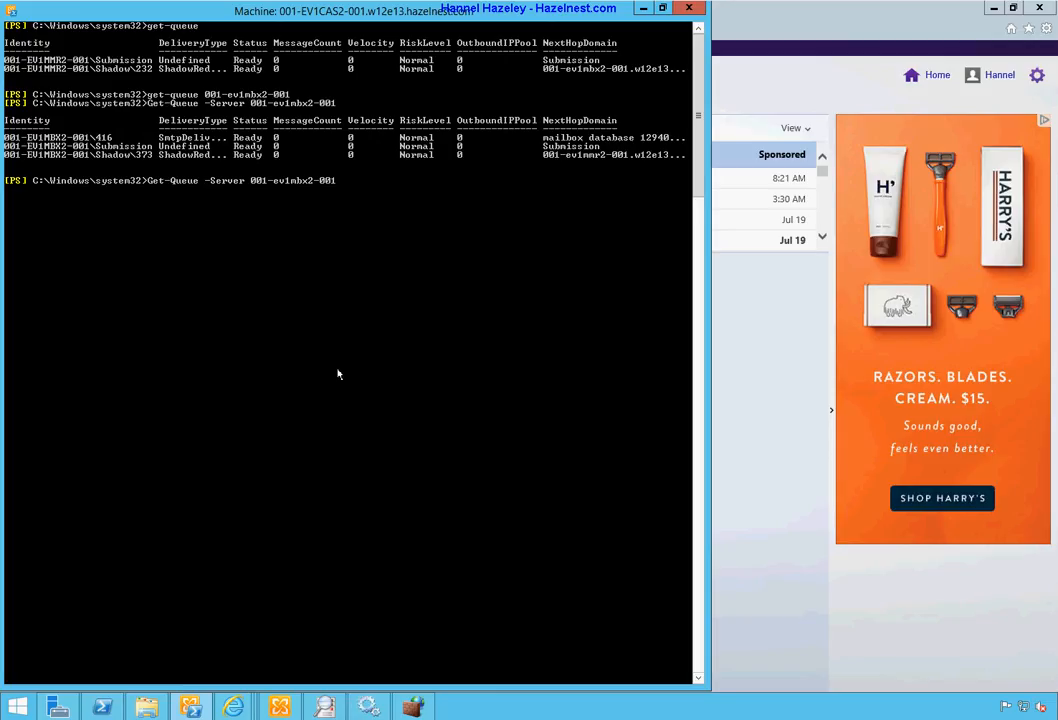
key("Return")
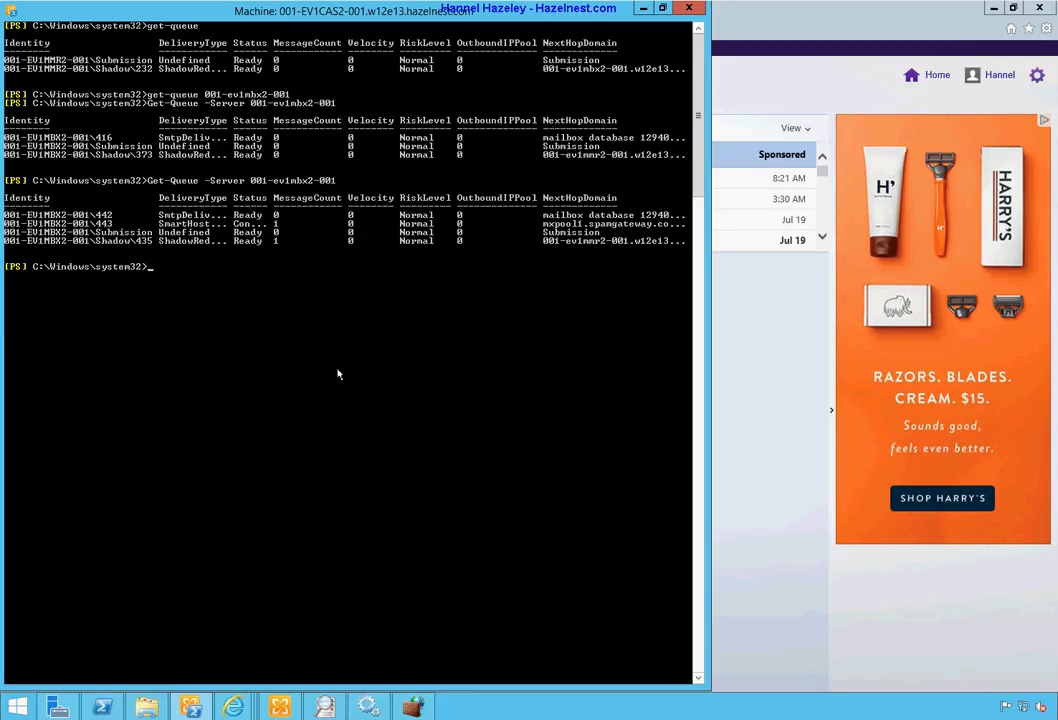
key("Up")
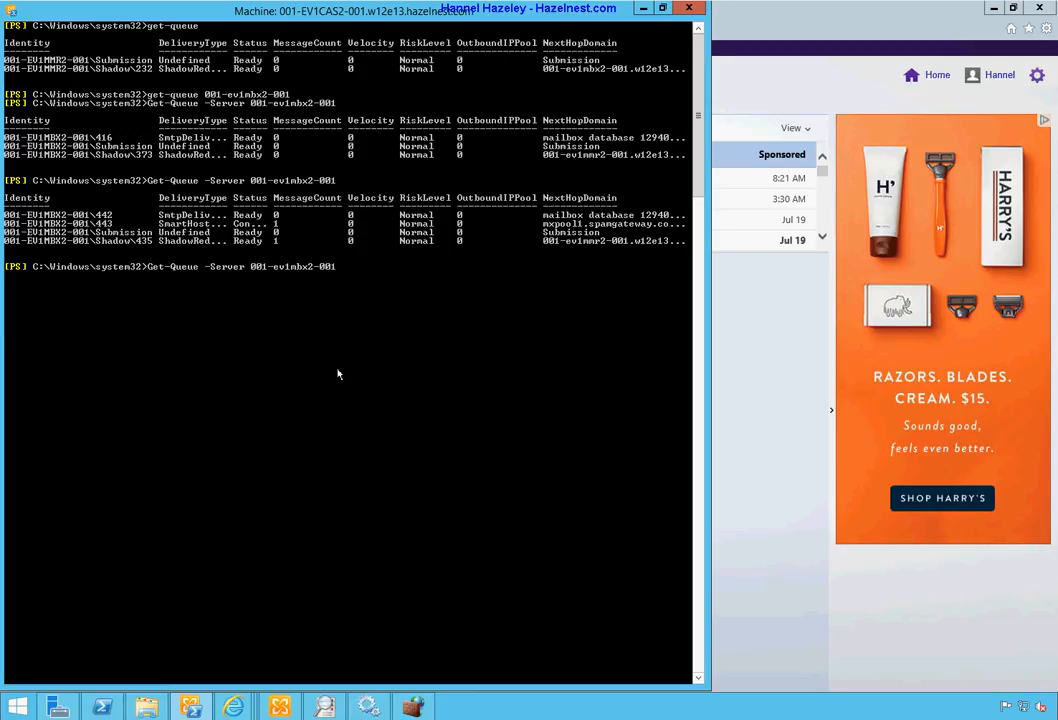
key("Return")
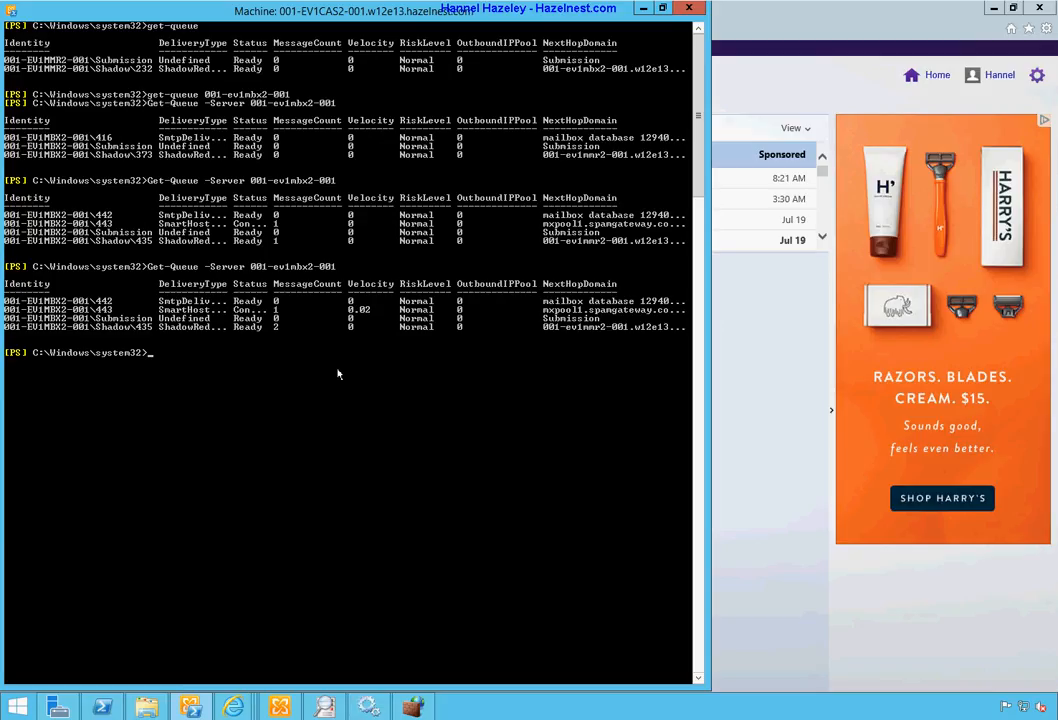
key("Up")
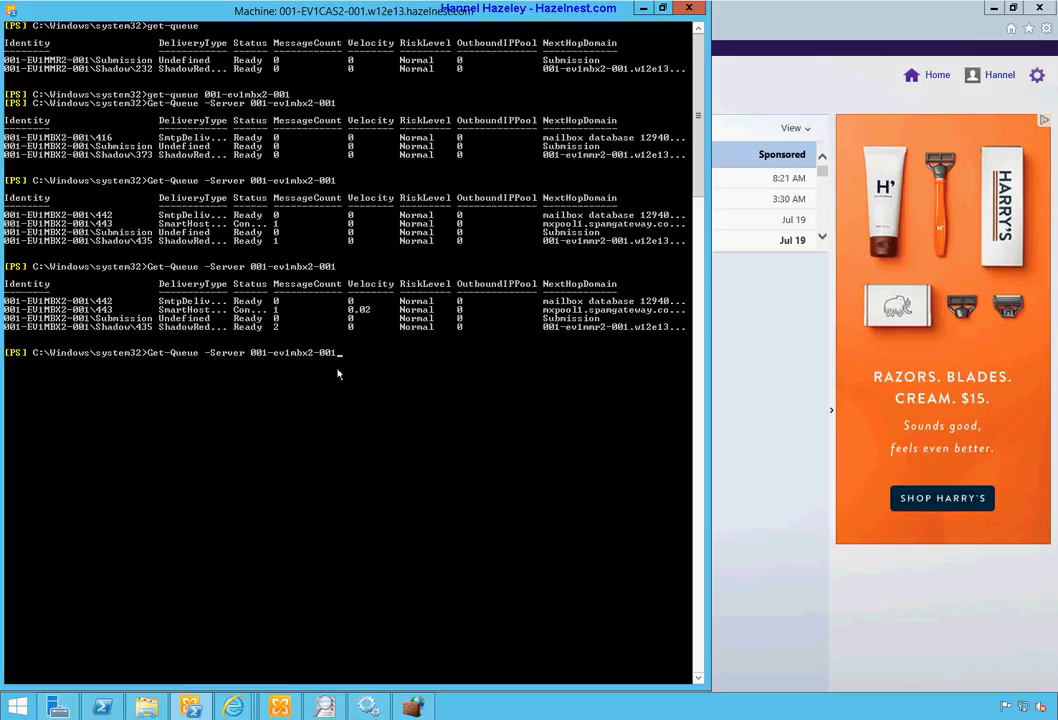
key("Return")
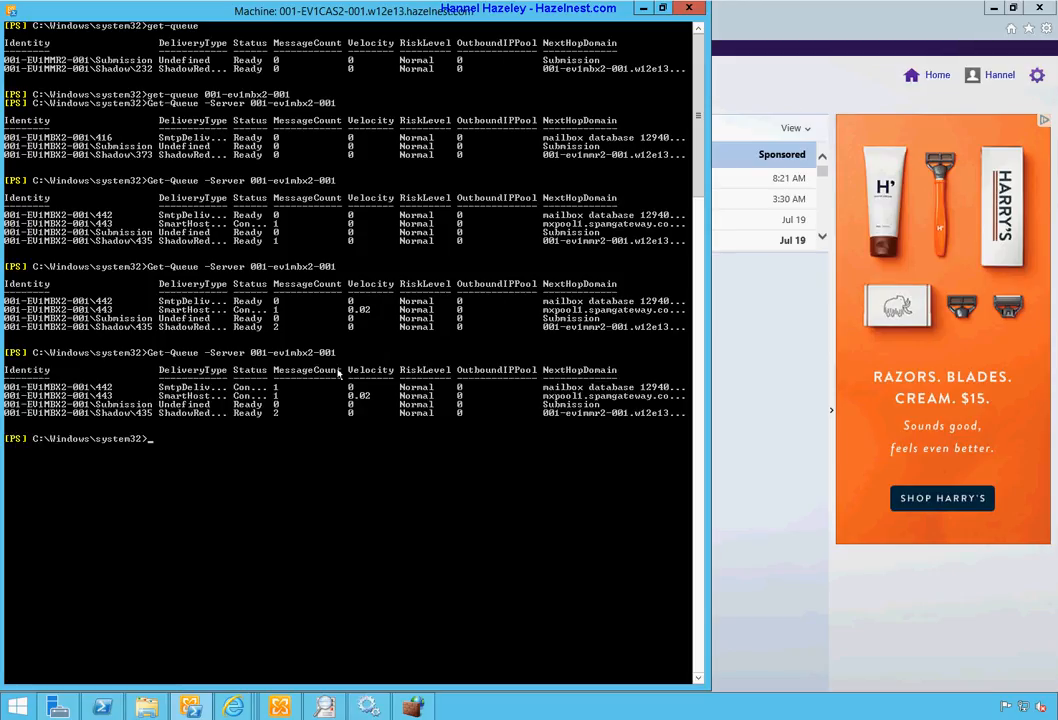
Step: Enter the Get-Message command to list queued messages
type("get0")
key("BackSpace")
type("-Mailbox")
key("Tab")
key("Tab")
key("Tab")
key("Tab")
key("Tab")
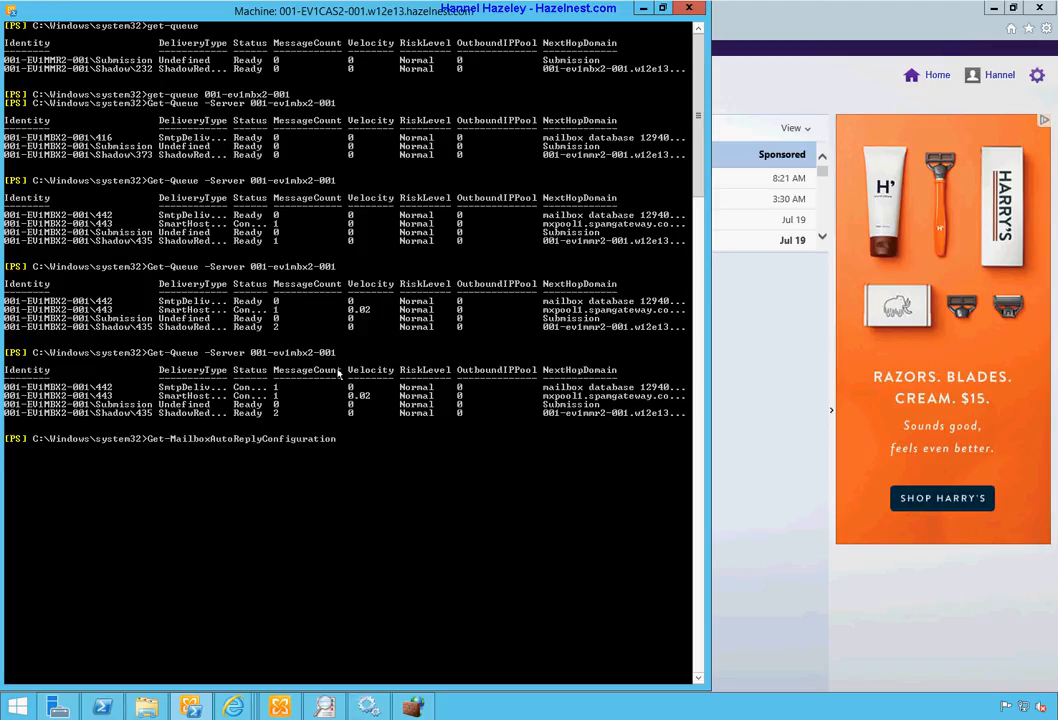
key("BackSpace")
key("BackSpace")
key("BackSpace")
key("BackSpace")
key("BackSpace")
key("BackSpace")
key("BackSpace")
key("BackSpace")
key("BackSpace")
key("BackSpace")
key("BackSpace")
key("BackSpace")
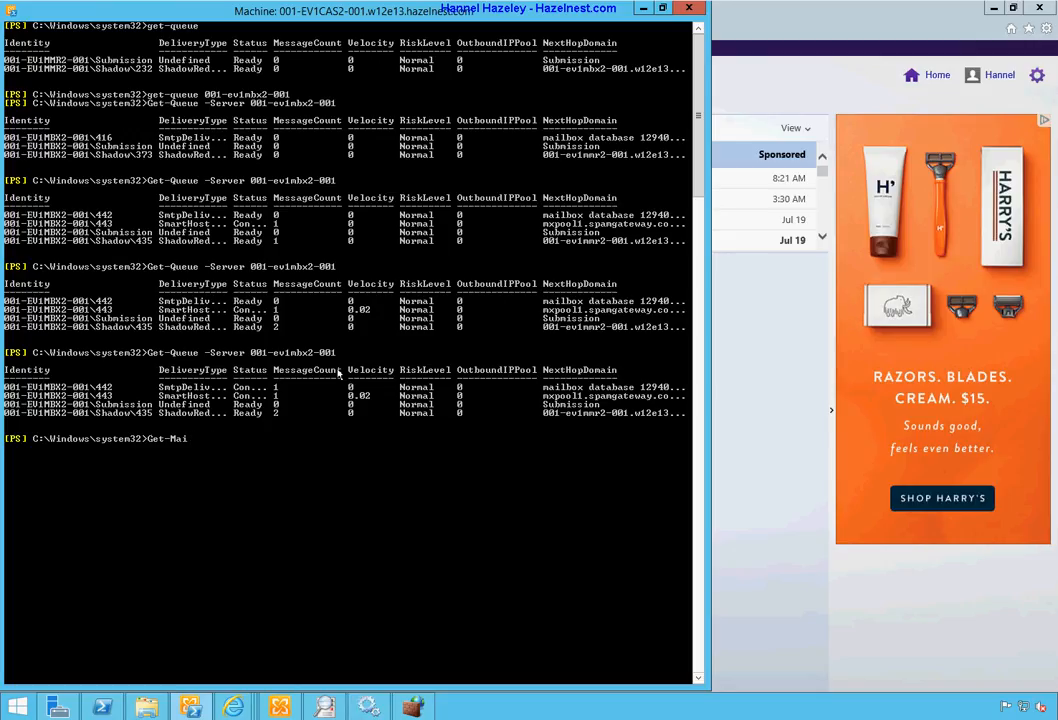
key("BackSpace")
key("BackSpace")
type("essage")
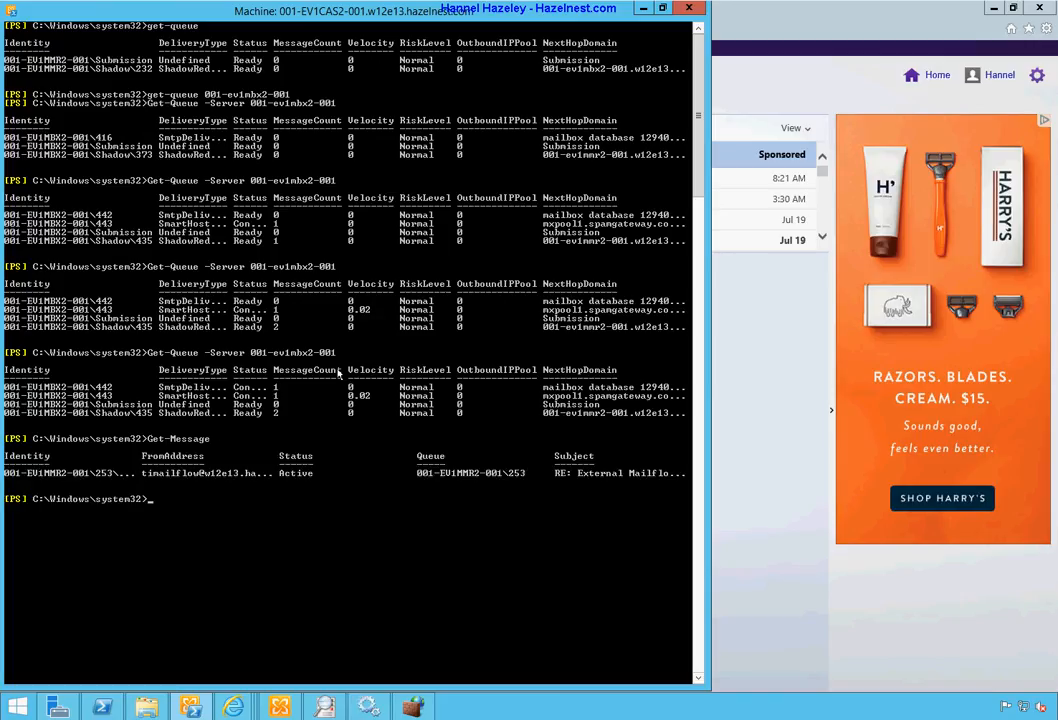
Step: List the queued messages as an auto-sized table with 'Get-Message | ft -a'
key("Up")
type("| fl")
key("BackSpace")
type("t a")
key("Return")
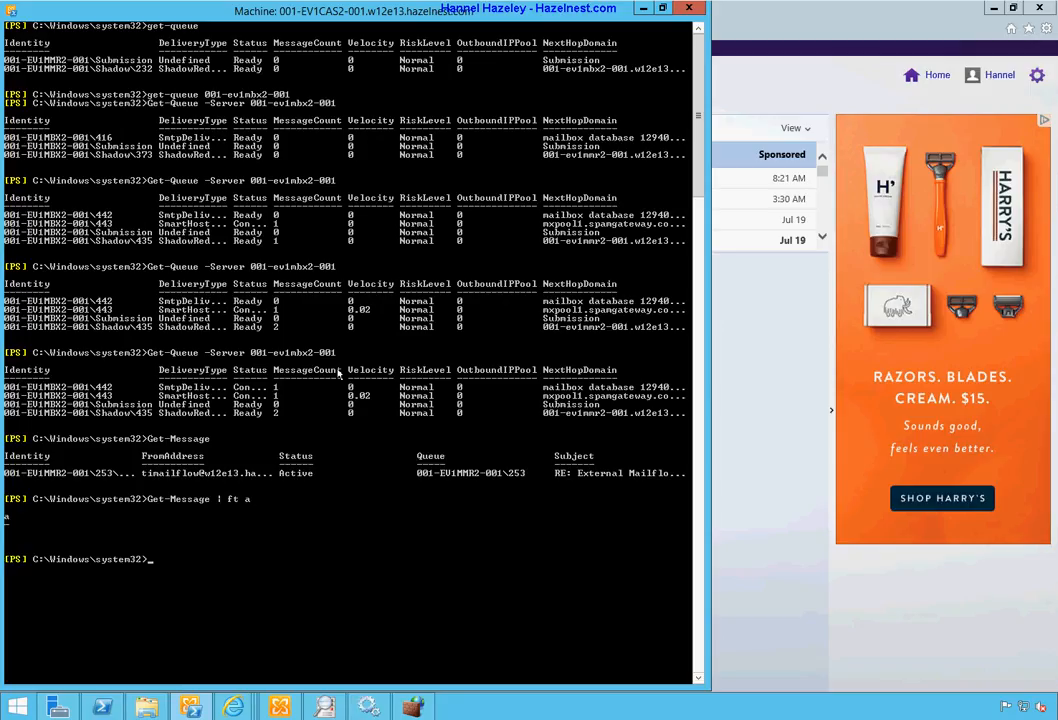
key("Up")
type("-")
key("Return")
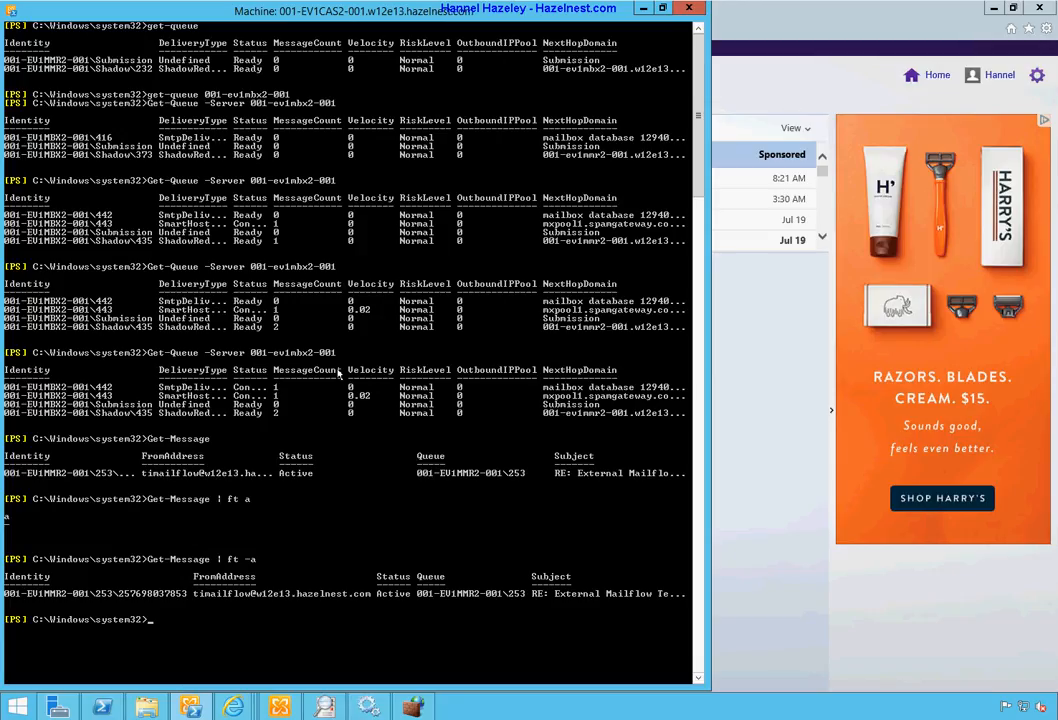
Step: Show all properties of the queued reply with 'Get-Message | fl'
left_click(183, 594)
left_click_drag(182, 594, 173, 594)
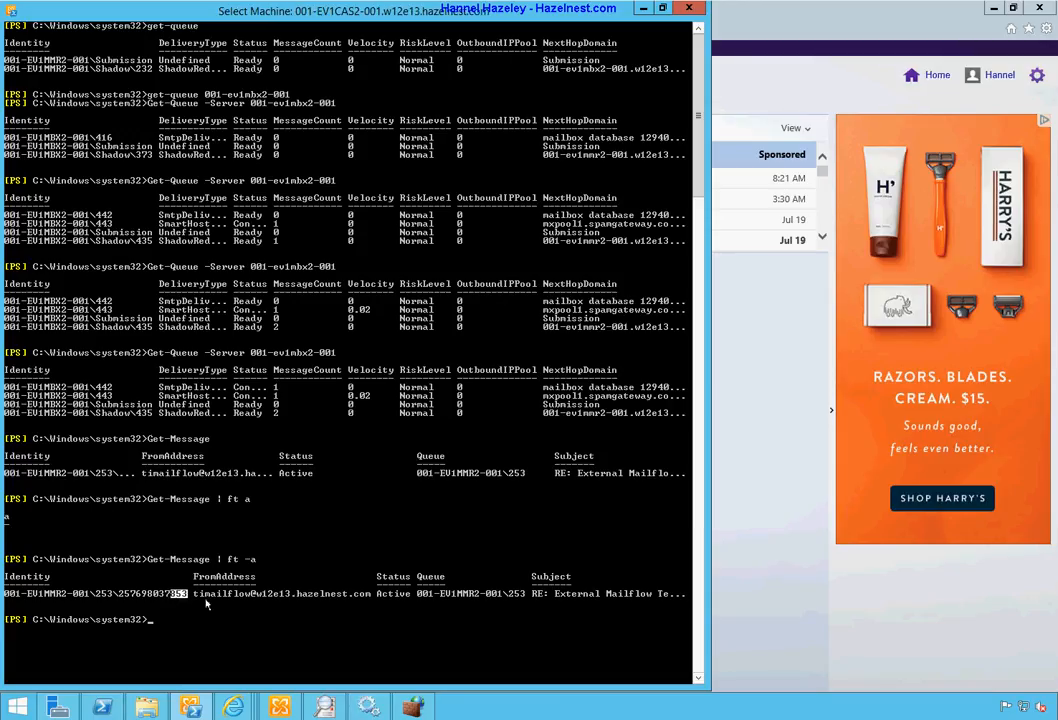
key("Up")
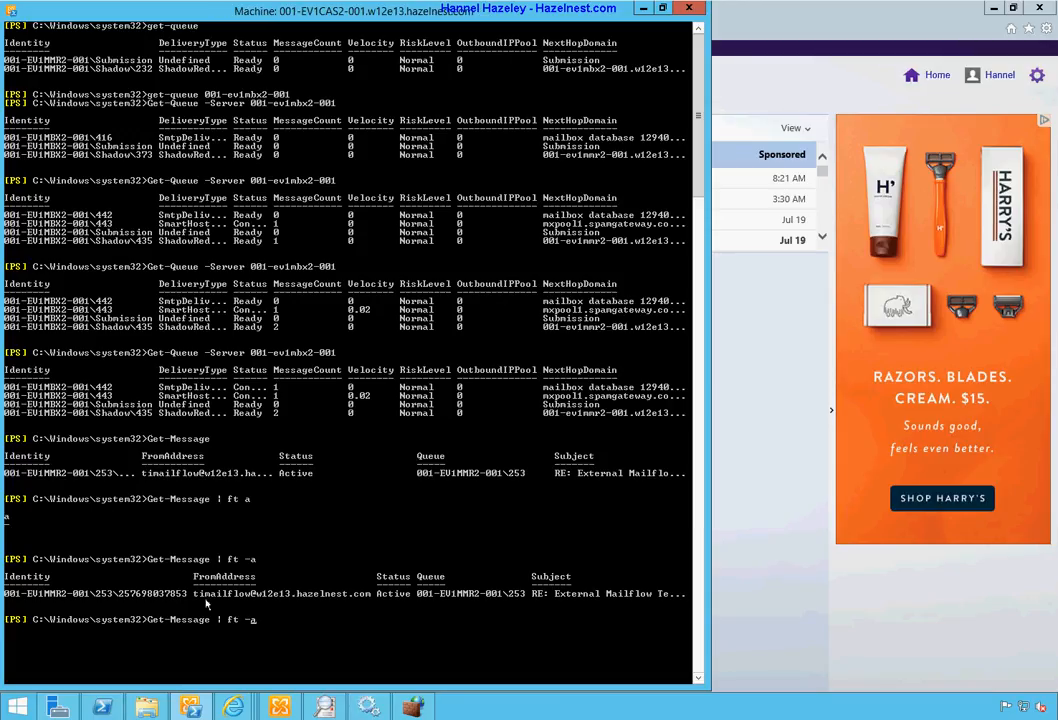
key("Left")
key("BackSpace")
key("Delete")
key("Delete")
key("BackSpace")
type("l")
key("Return")
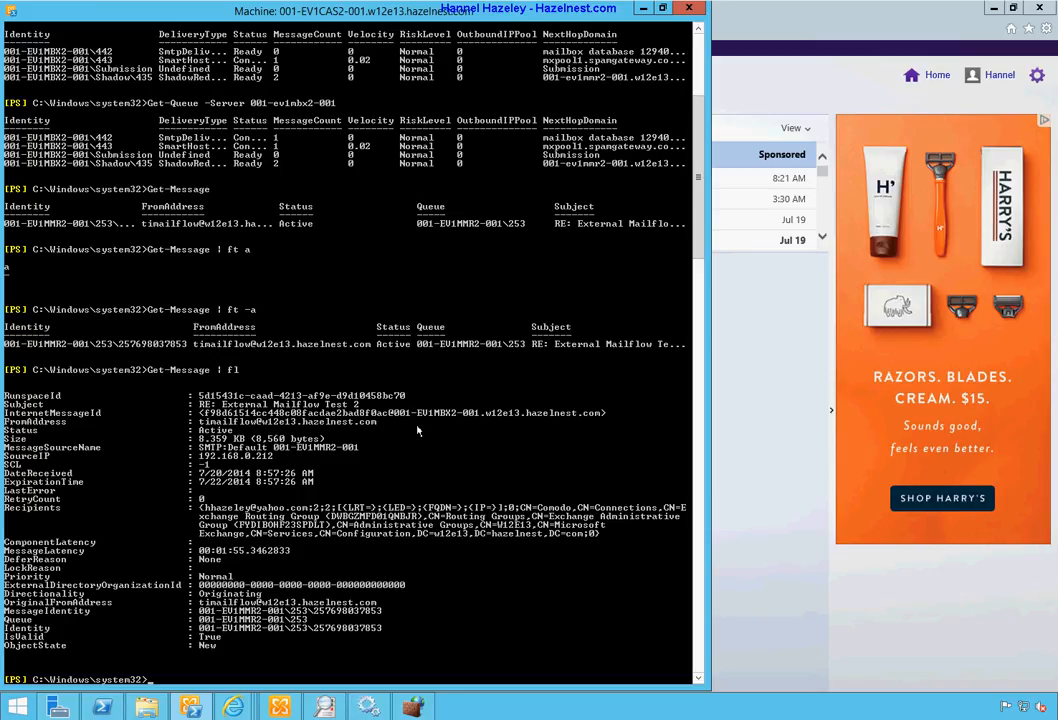
Step: Bring the Internet Explorer window with the Yahoo Mail inbox in front of the shell
left_click(757, 94)
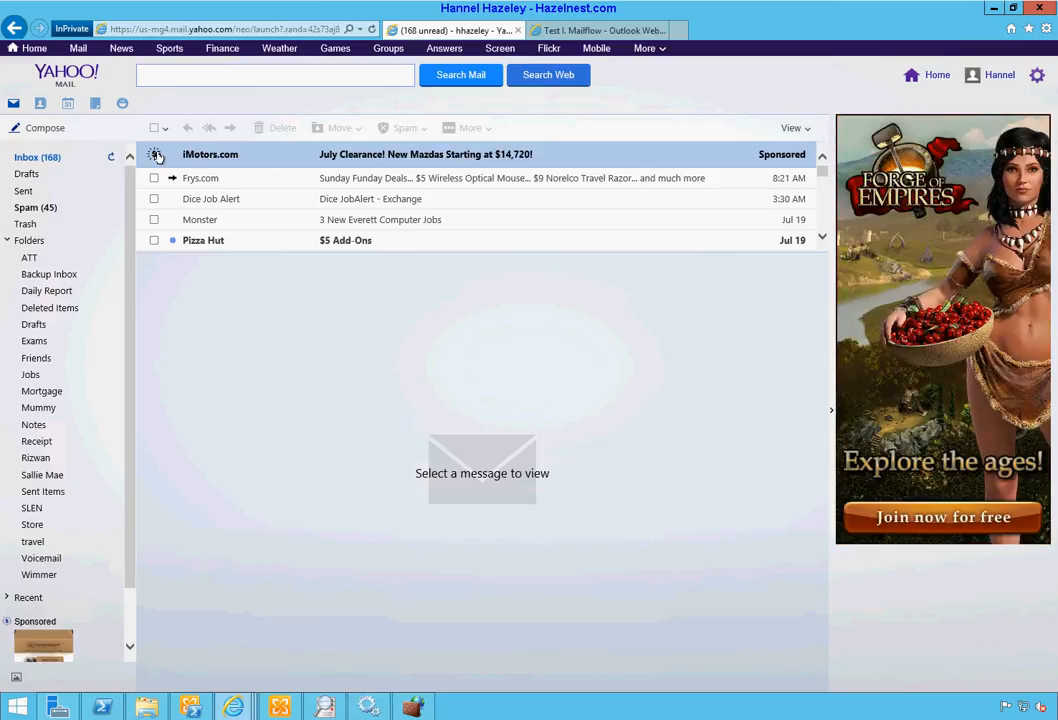
Step: Glance at the test mailbox in Outlook Web App, then return to the remote Exchange shell console
left_click(567, 31)
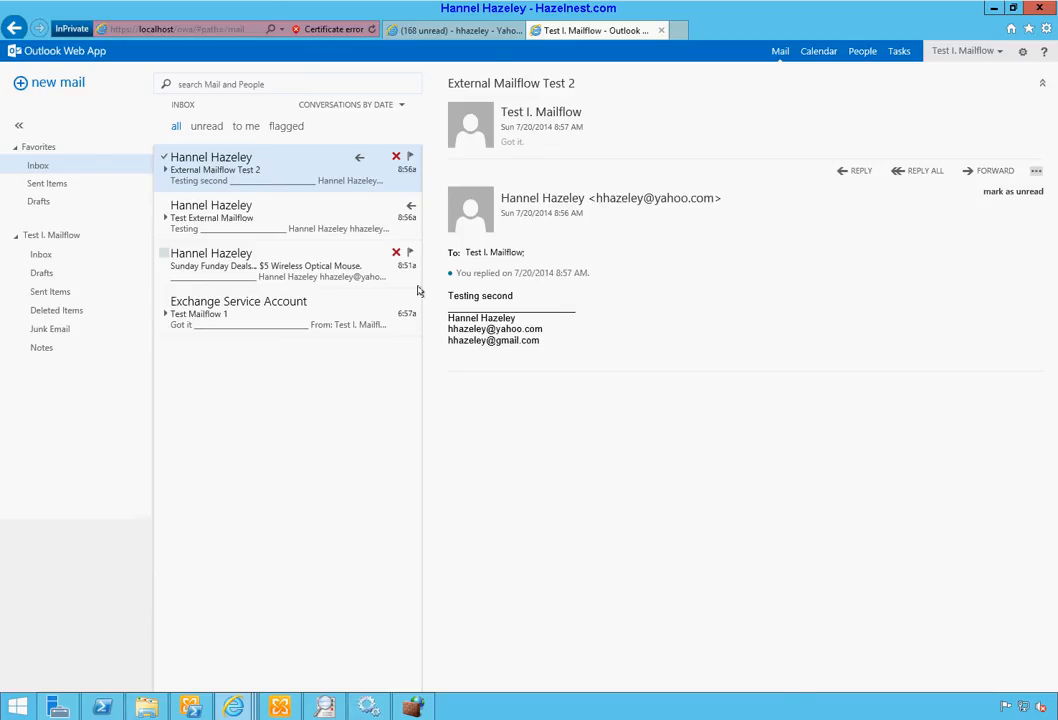
key("ctrl+shift+Tab")
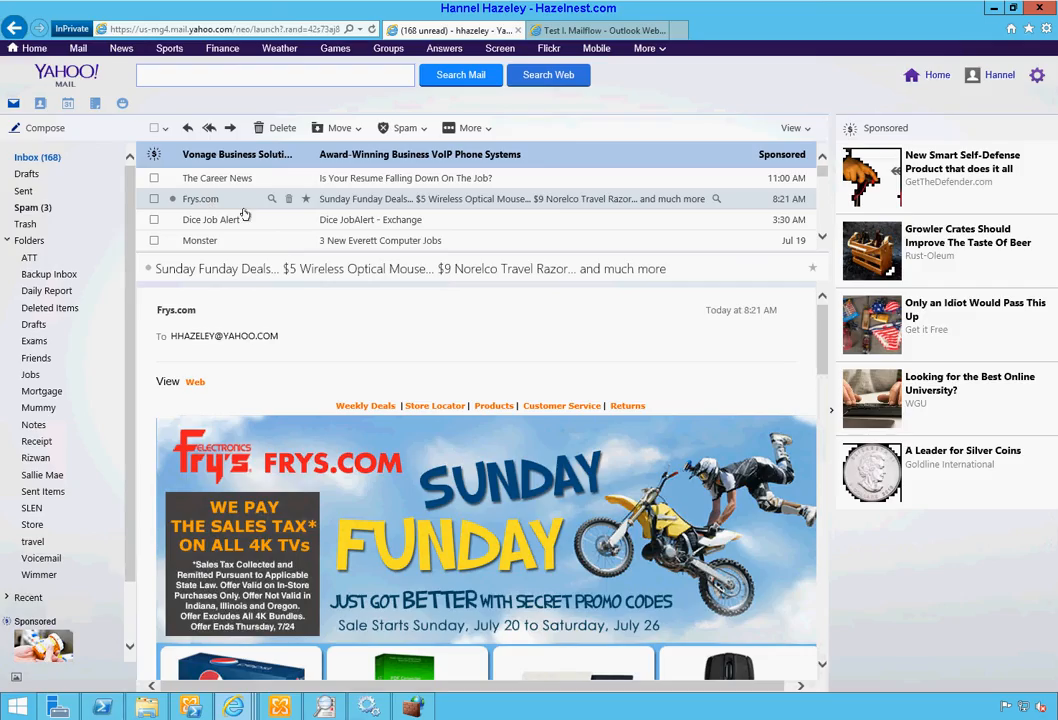
left_click(280, 710)
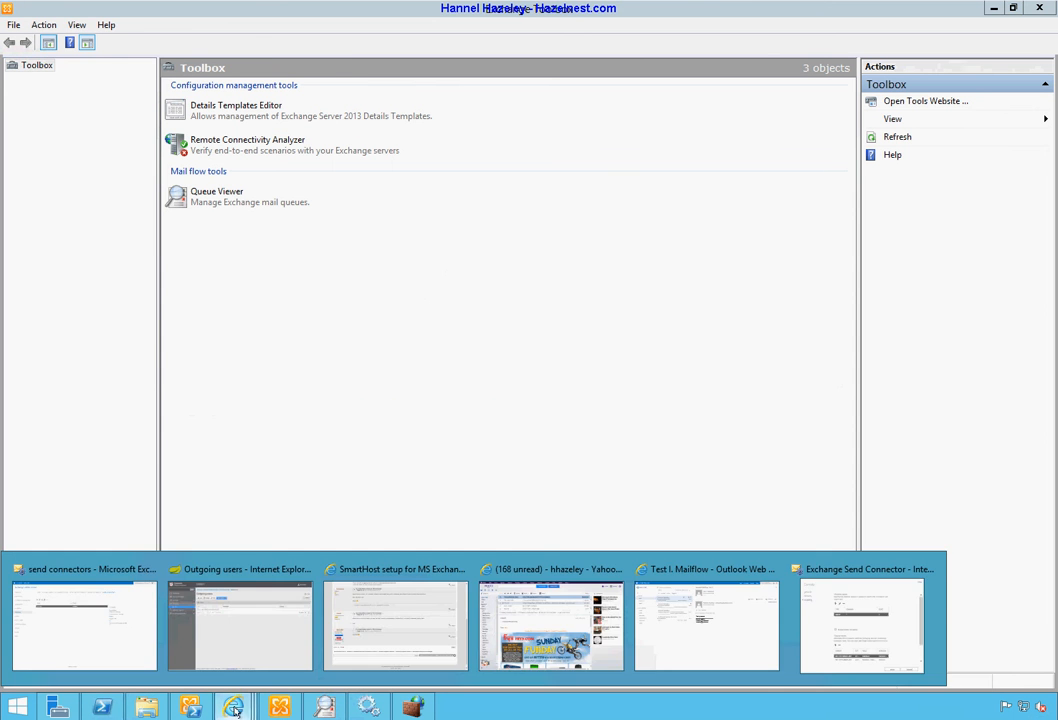
left_click(147, 708)
left_click(190, 708)
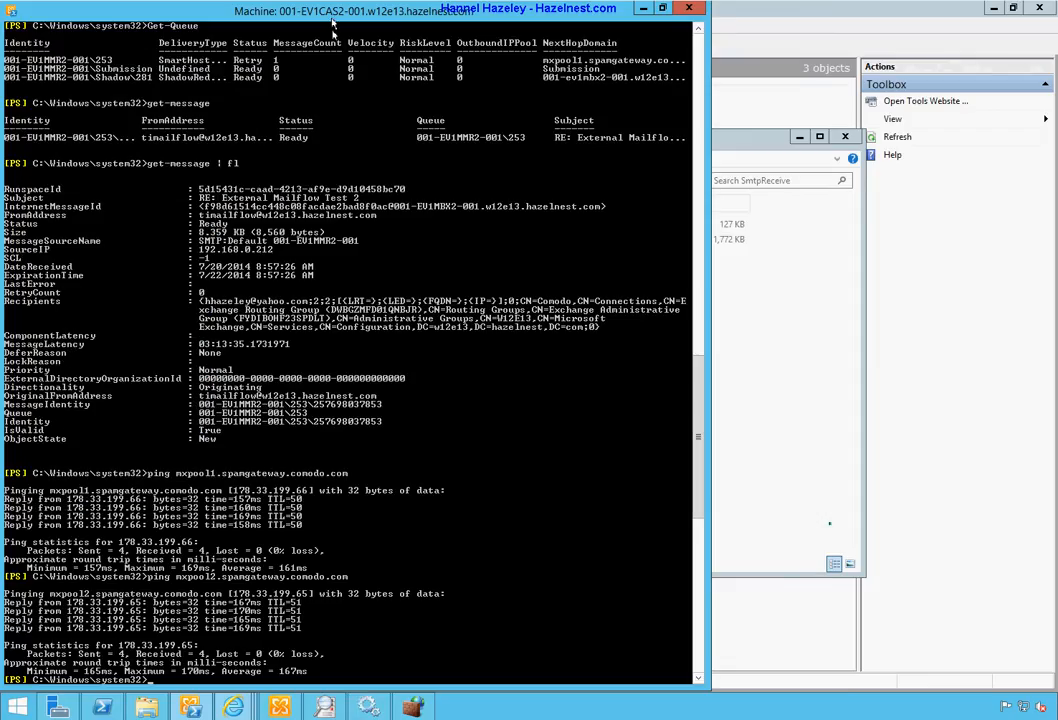
Step: Clear the console and list the mail queues with Get-Queue
type("cls")
key("Return")
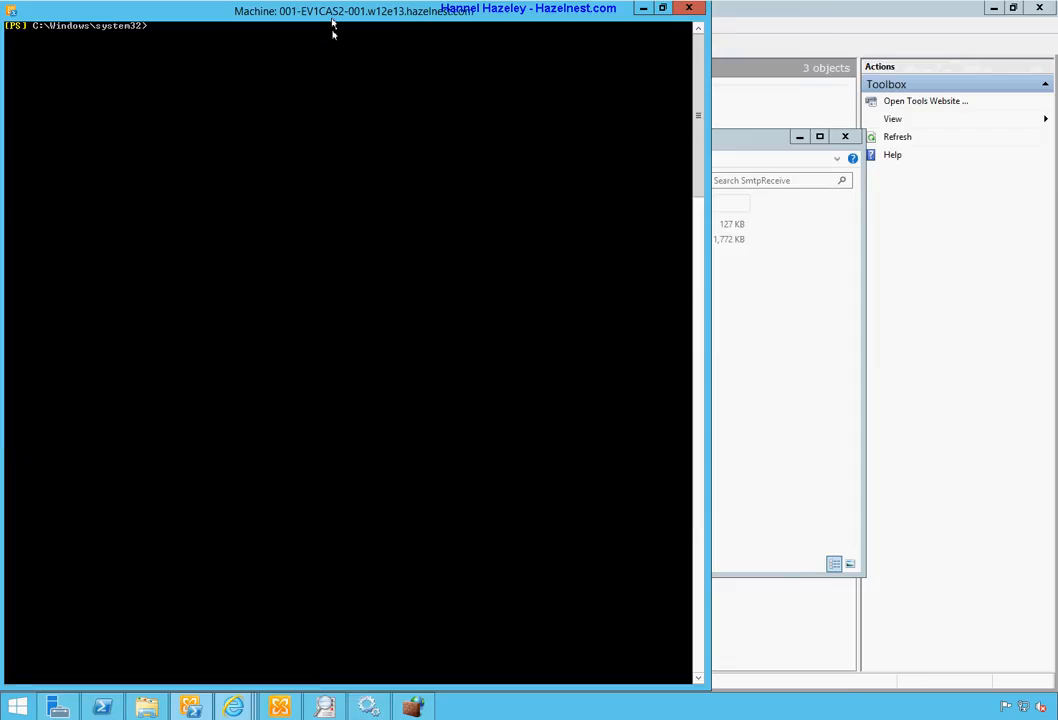
key("Up")
key("Up")
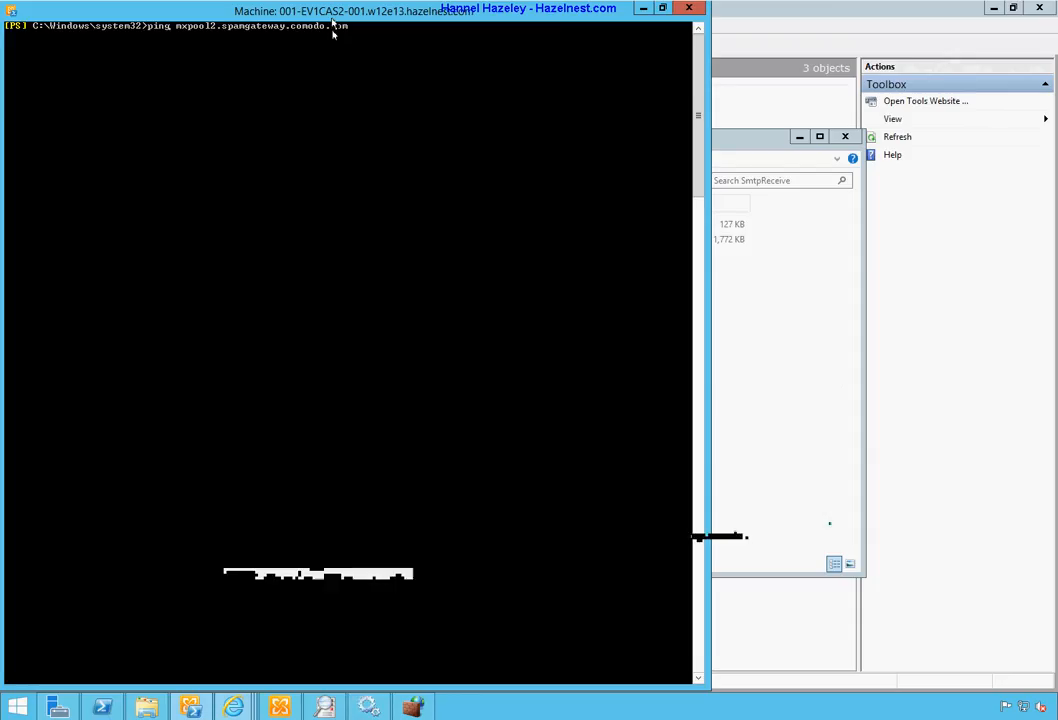
key("Home")
type("get-")
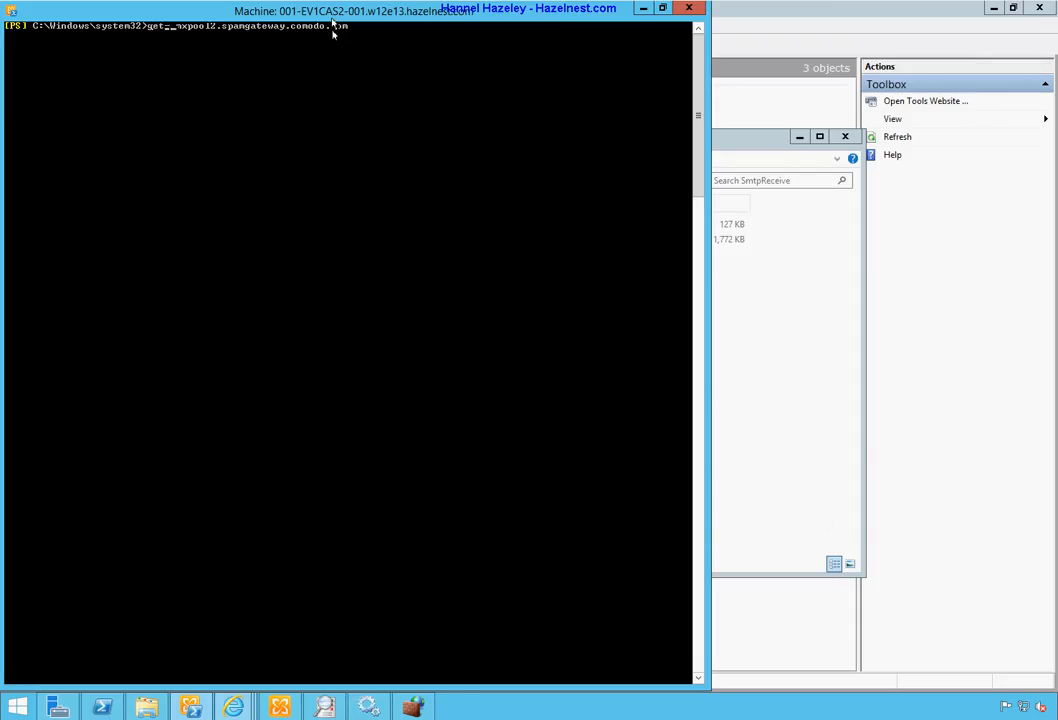
type("Queue")
key("Tab")
key("Return")
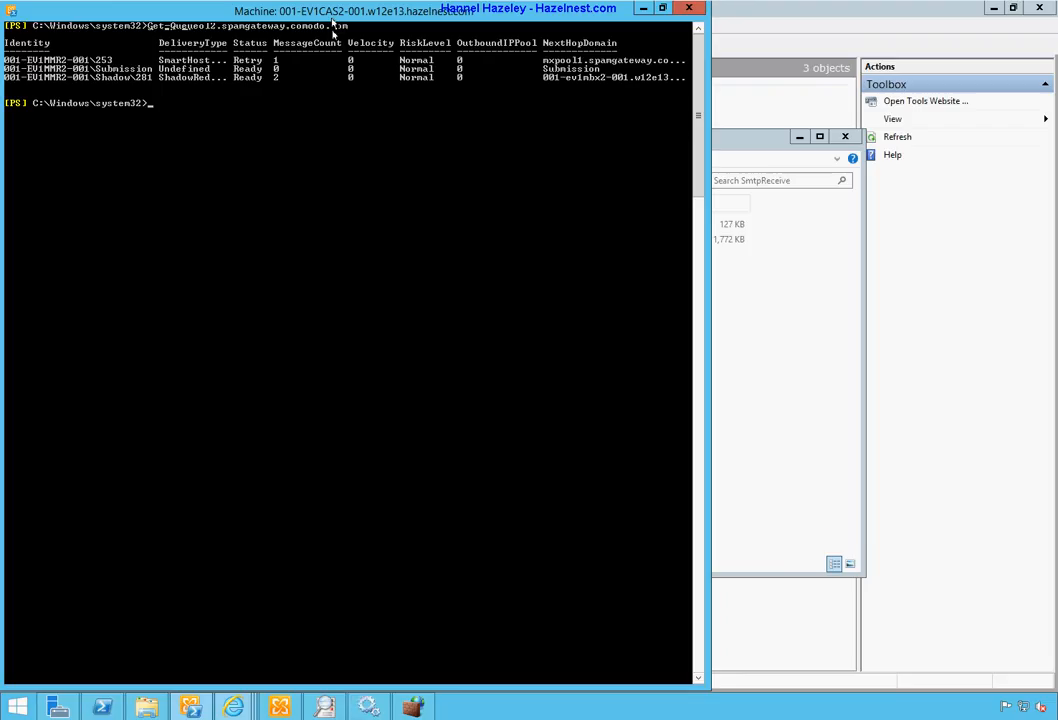
Step: Show the queued message's full properties with 'Get-Message | fl'
type("ge")
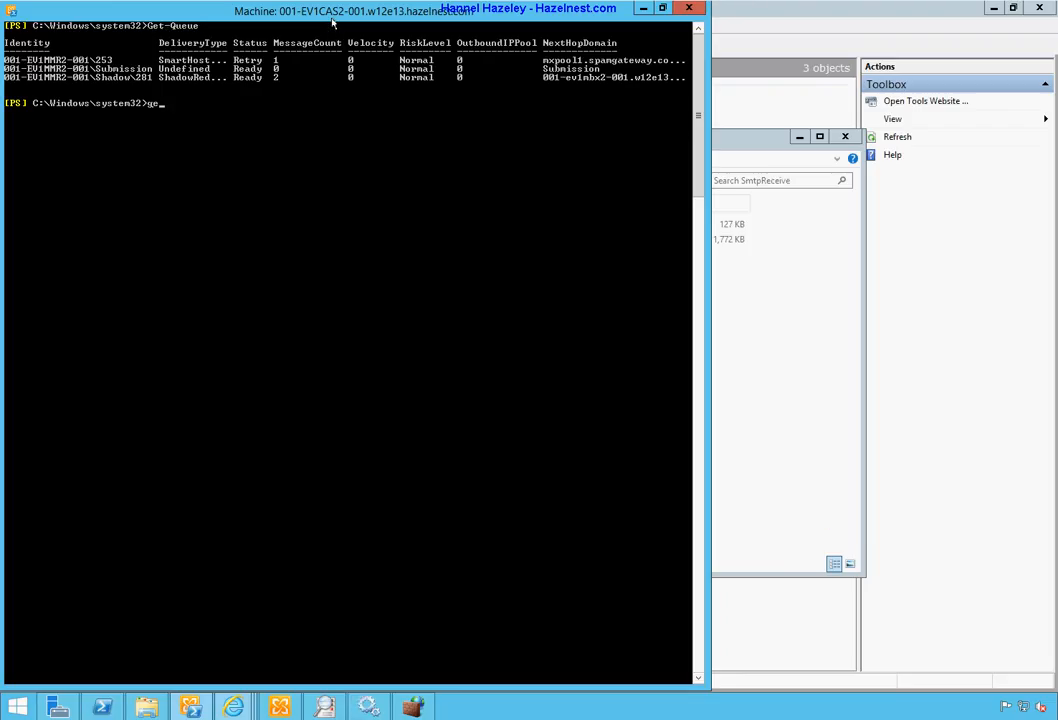
type("t-me")
key("Tab")
key("Tab")
type("| fl")
key("Return")
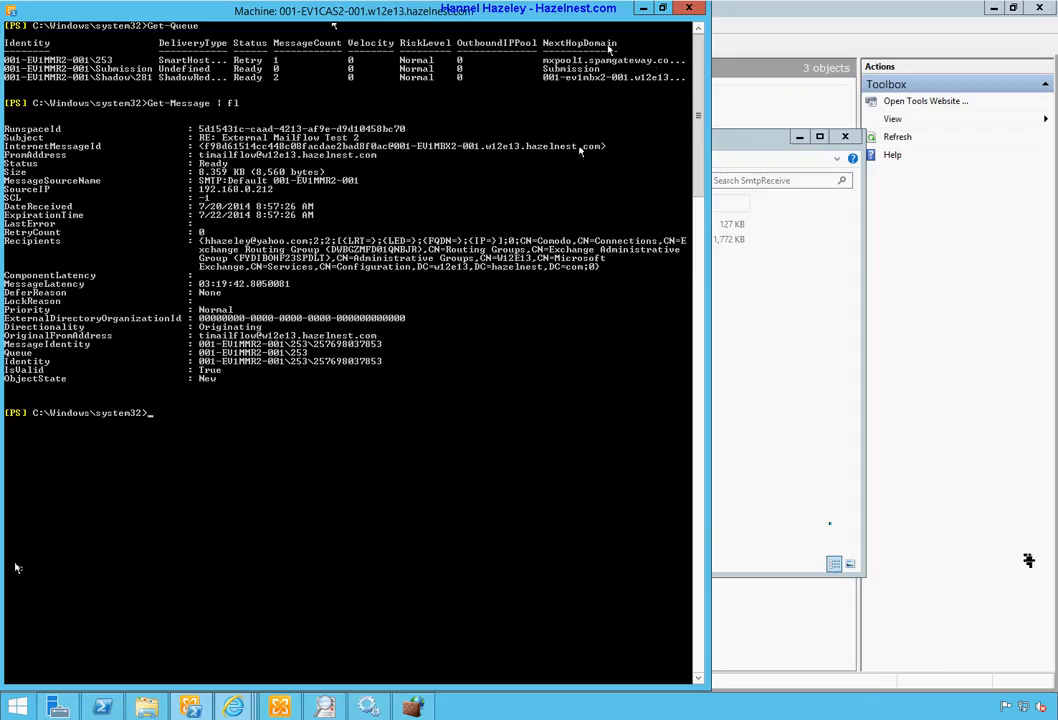
Step: Ping mxpool1.spamgateway.comodo.com, using the host name copied from the message's next-hop domain
left_click_drag(652, 60, 544, 70)
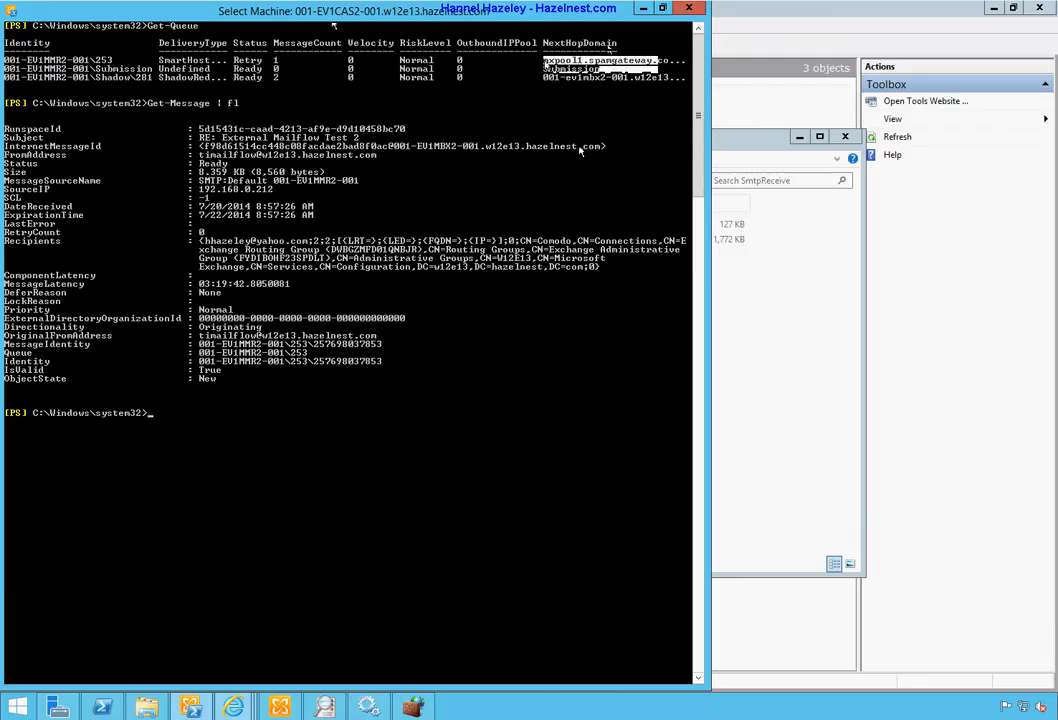
right_click(546, 65)
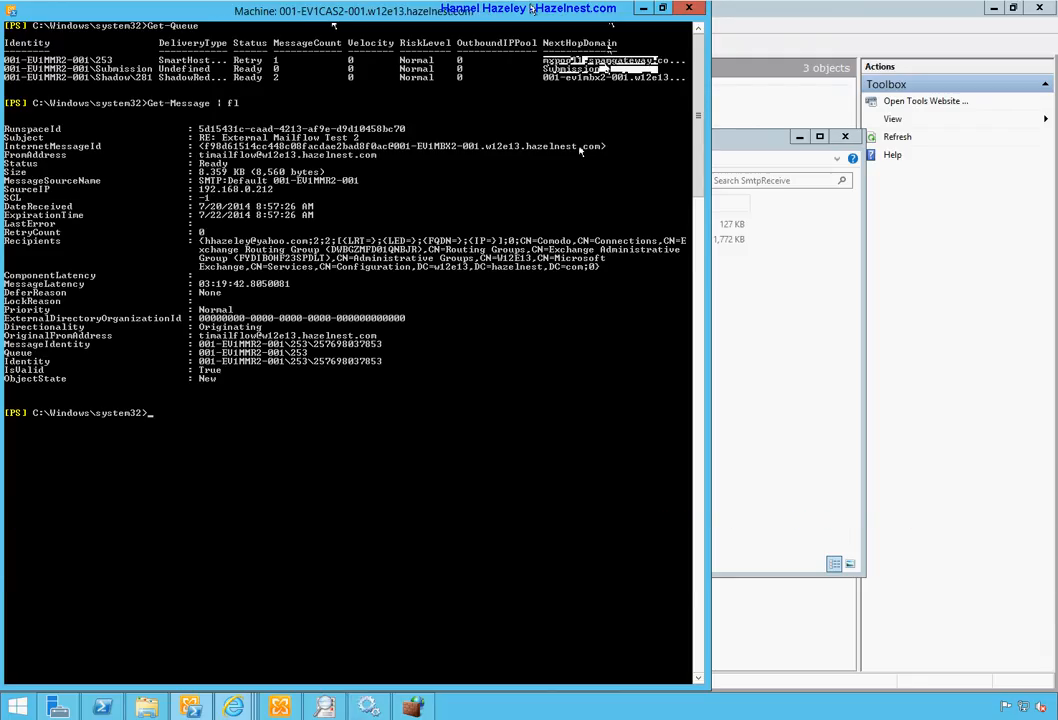
type("ping")
right_click(426, 440)
type("comodo")
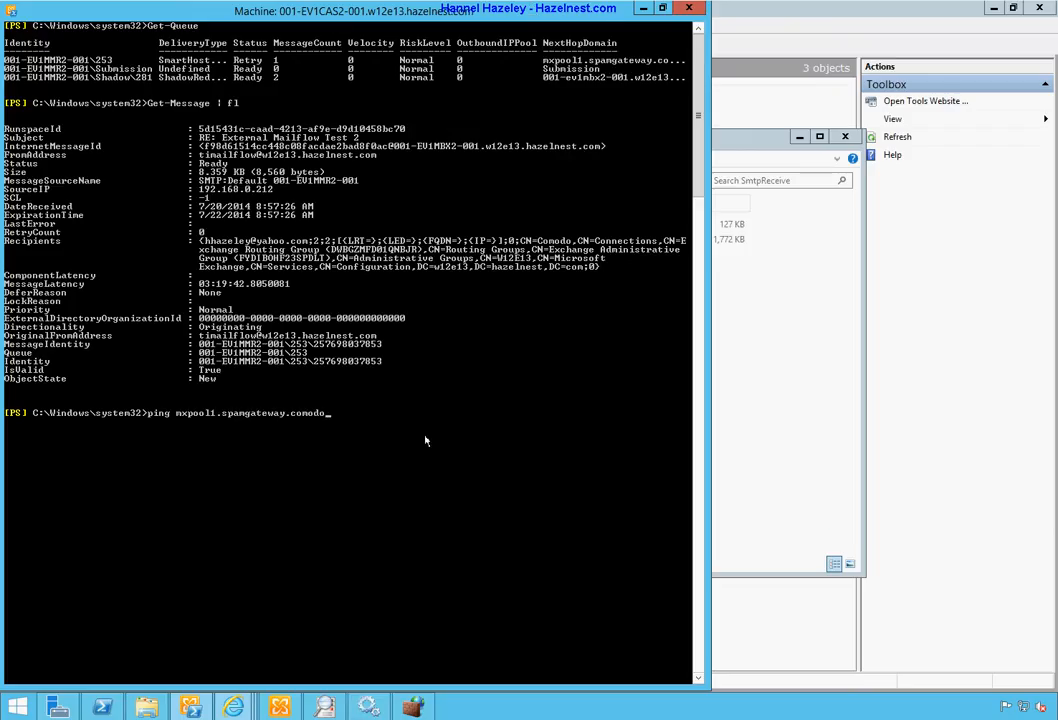
type(".com")
key("Return")
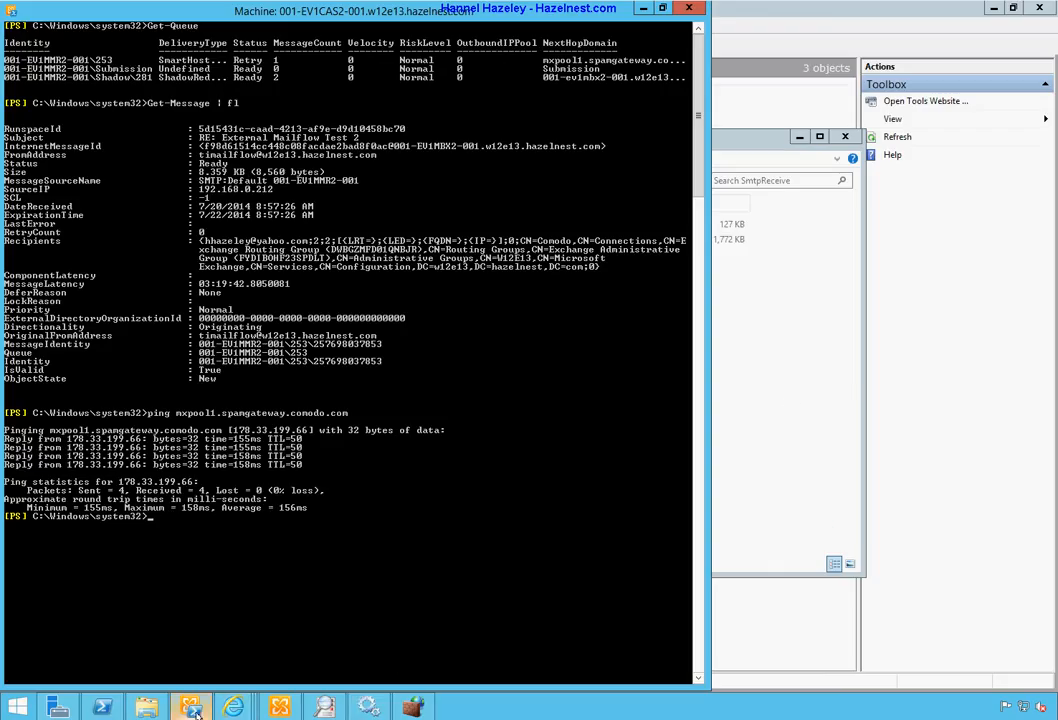
Step: Open the Comodo send connector and review its general settings and mxpool1.spamgateway.comodo.com smart host
mouse_move(228, 711)
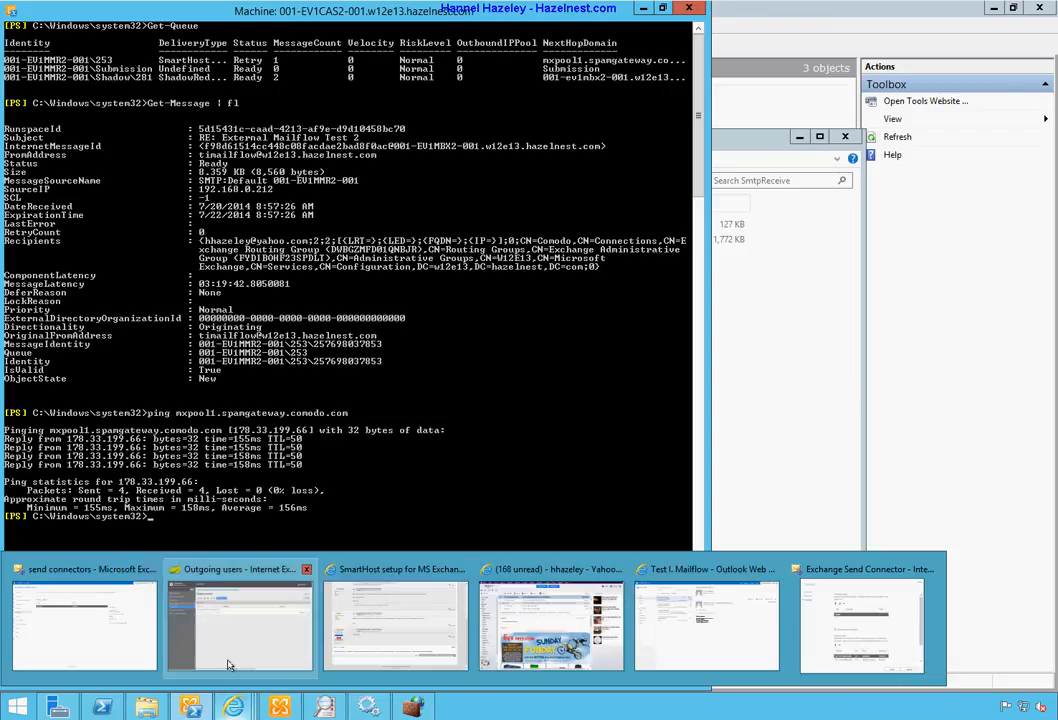
left_click(85, 620)
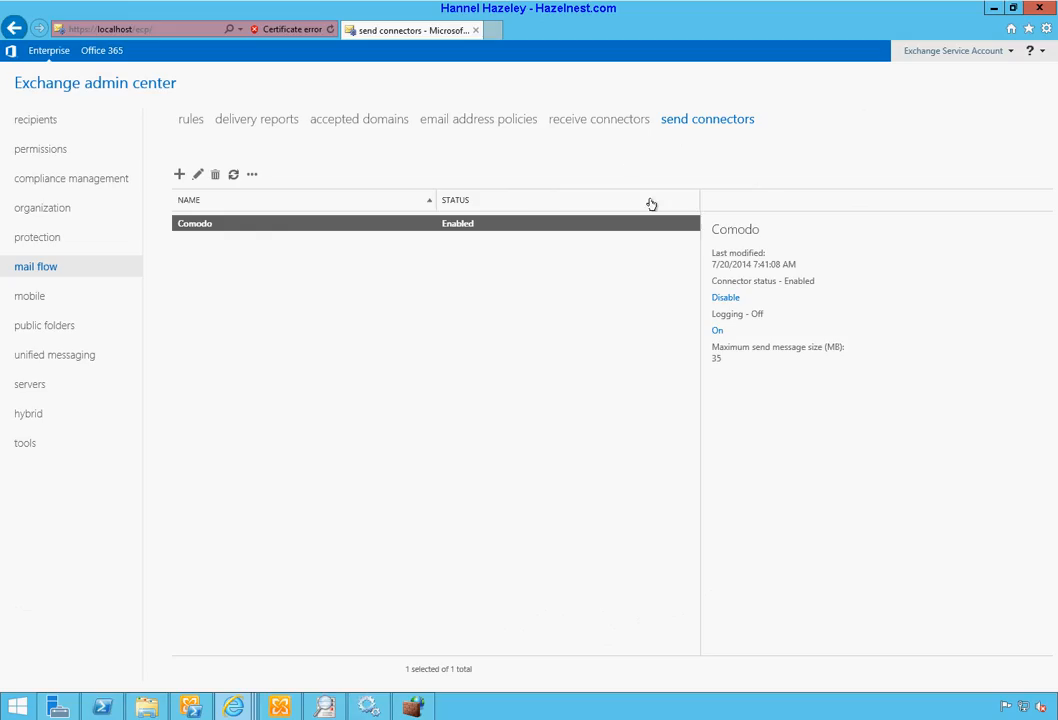
left_click(197, 175)
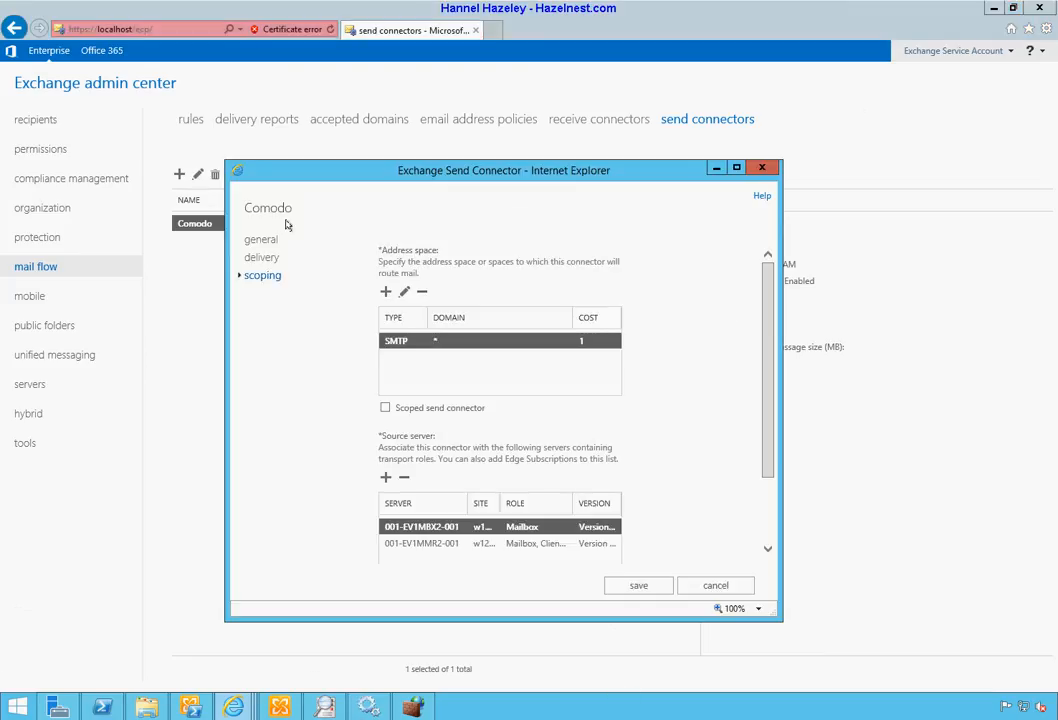
left_click(264, 243)
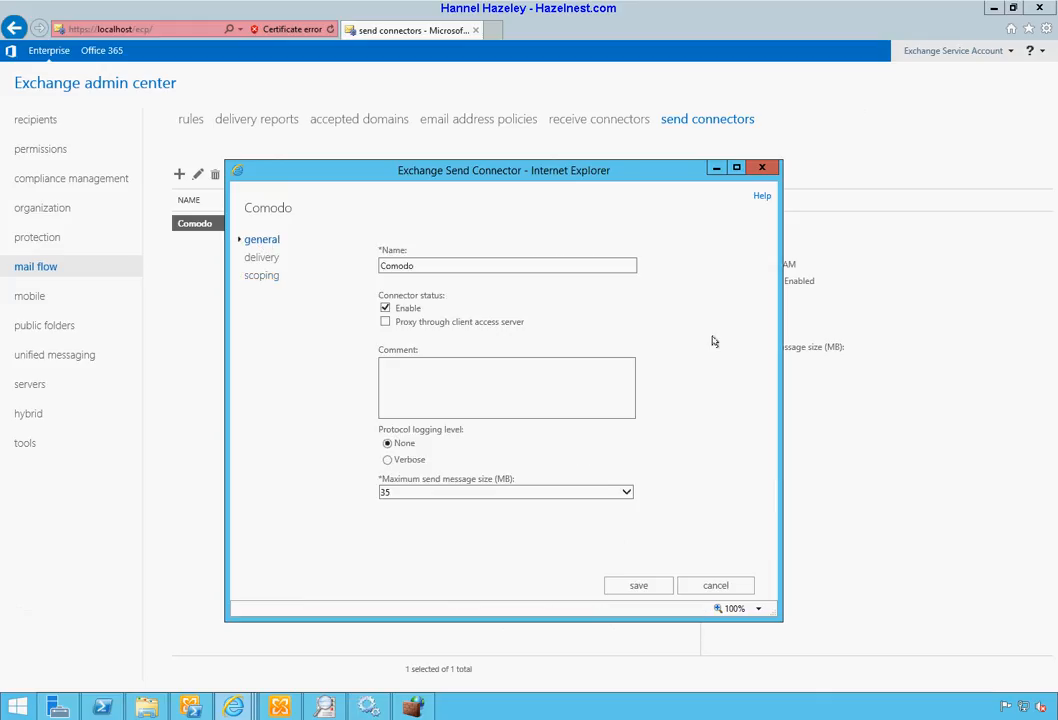
left_click(255, 261)
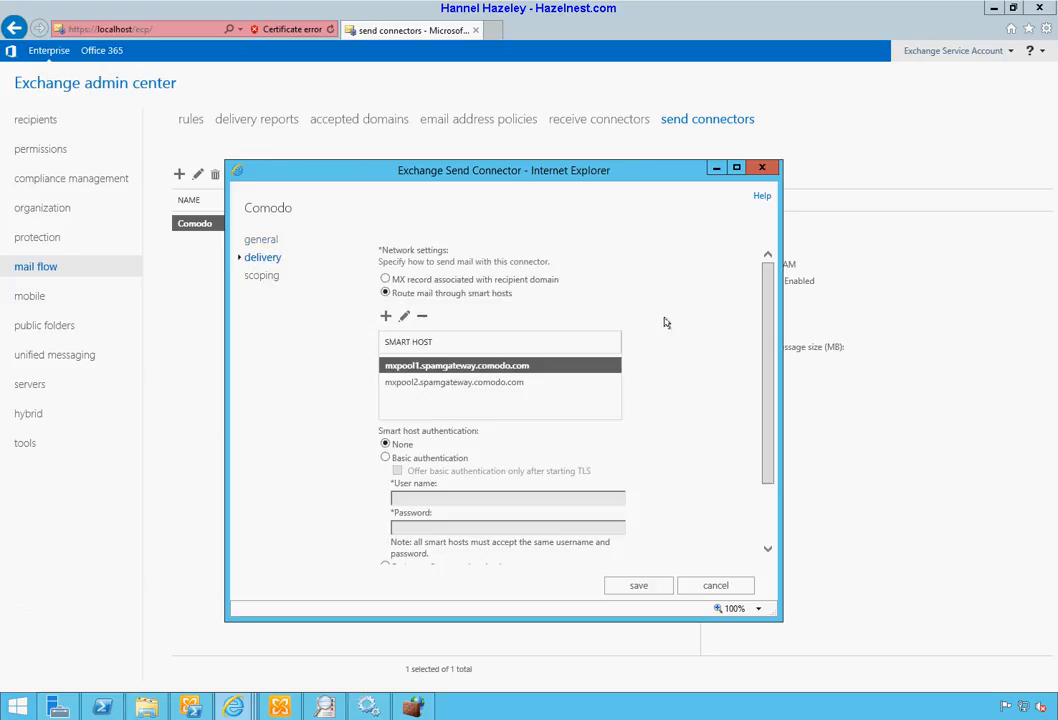
scroll(671, 322, "down", 2)
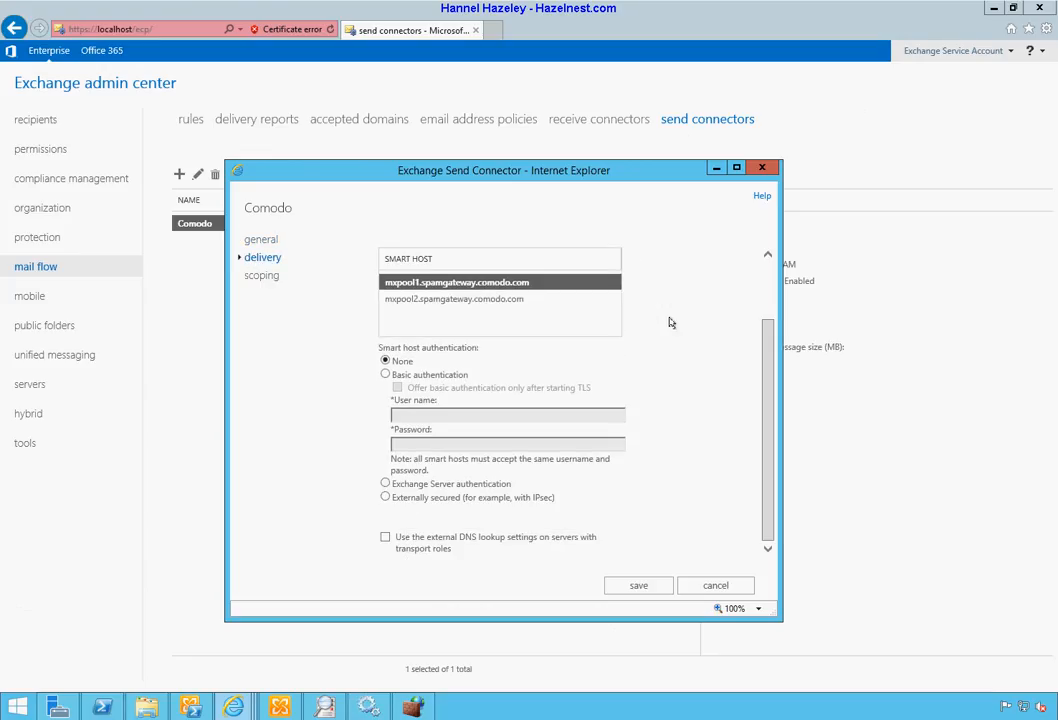
scroll(671, 322, "up", 2)
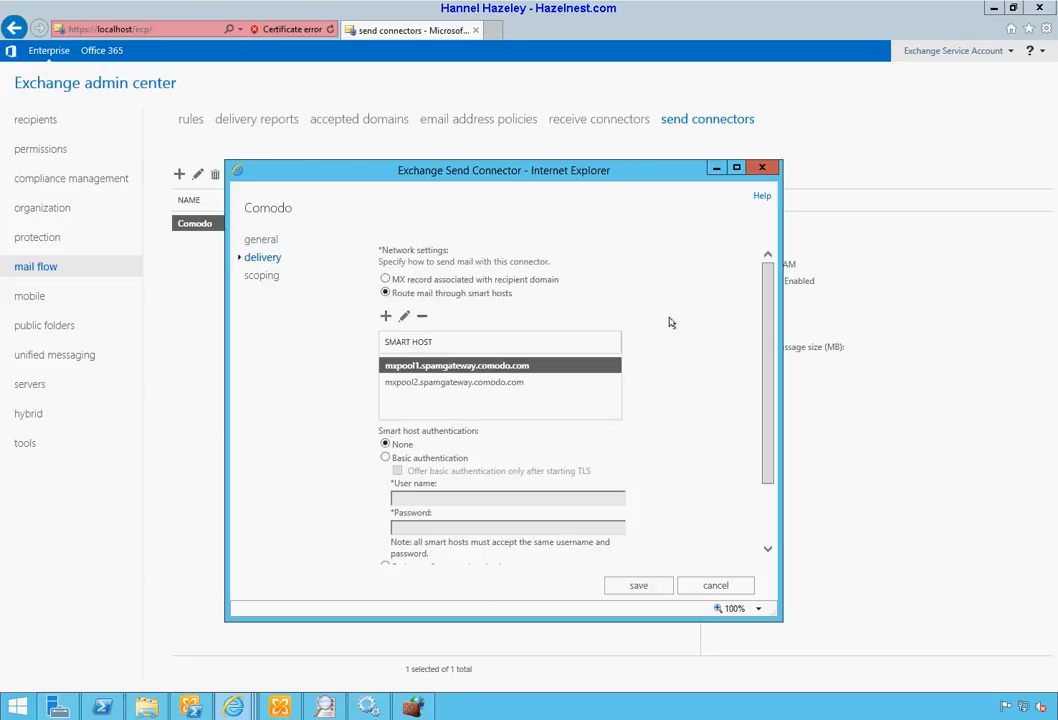
double_click(447, 368)
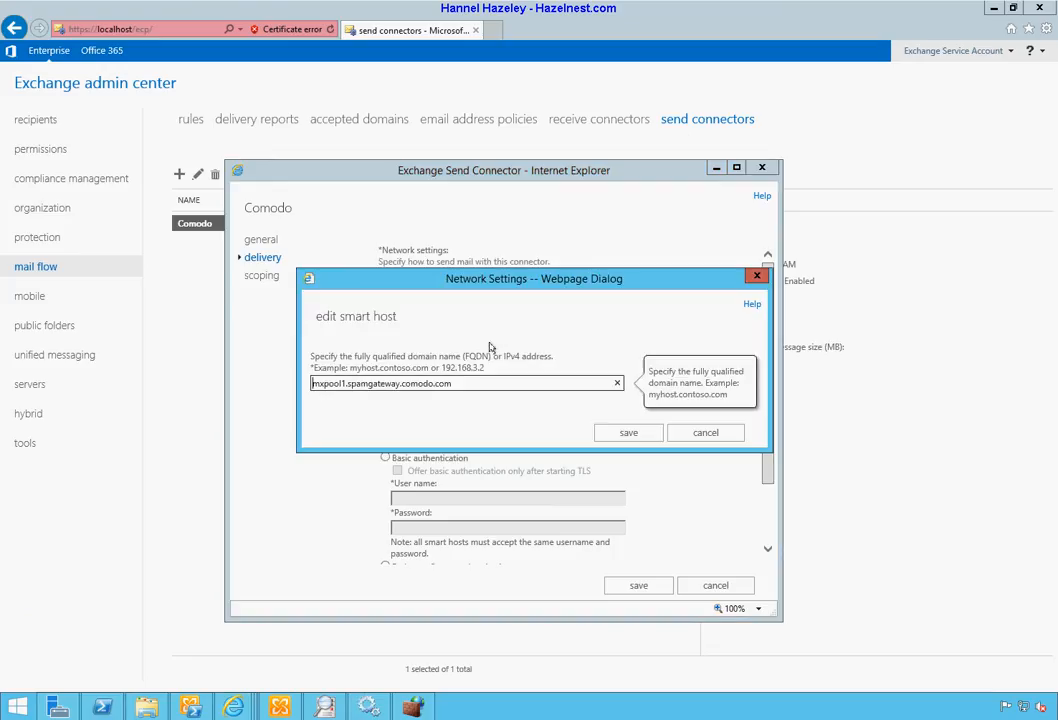
left_click(705, 432)
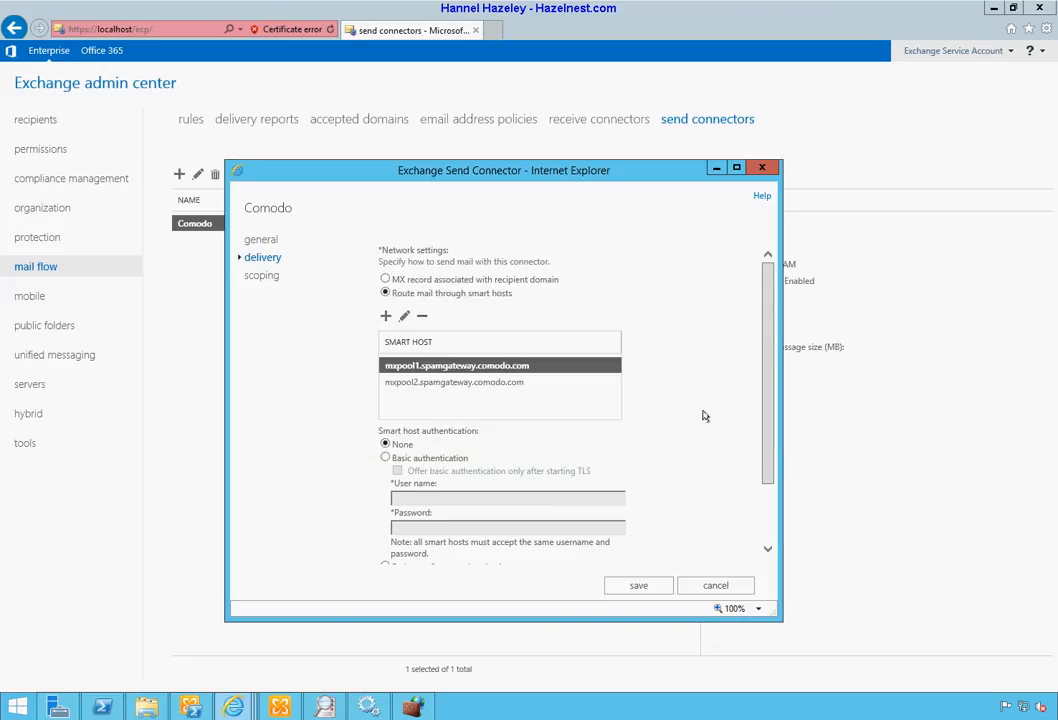
scroll(703, 416, "down", 2)
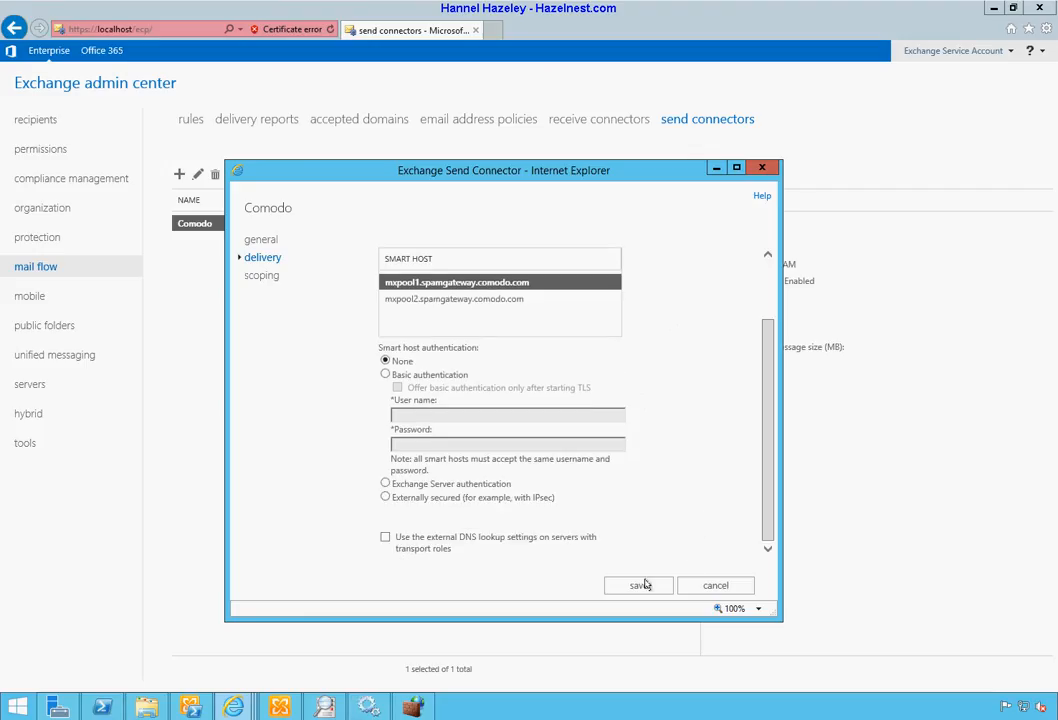
Step: Review the Comodo connector's scoping (SMTP * cost 1), close it unchanged, and return to the shell
left_click(264, 277)
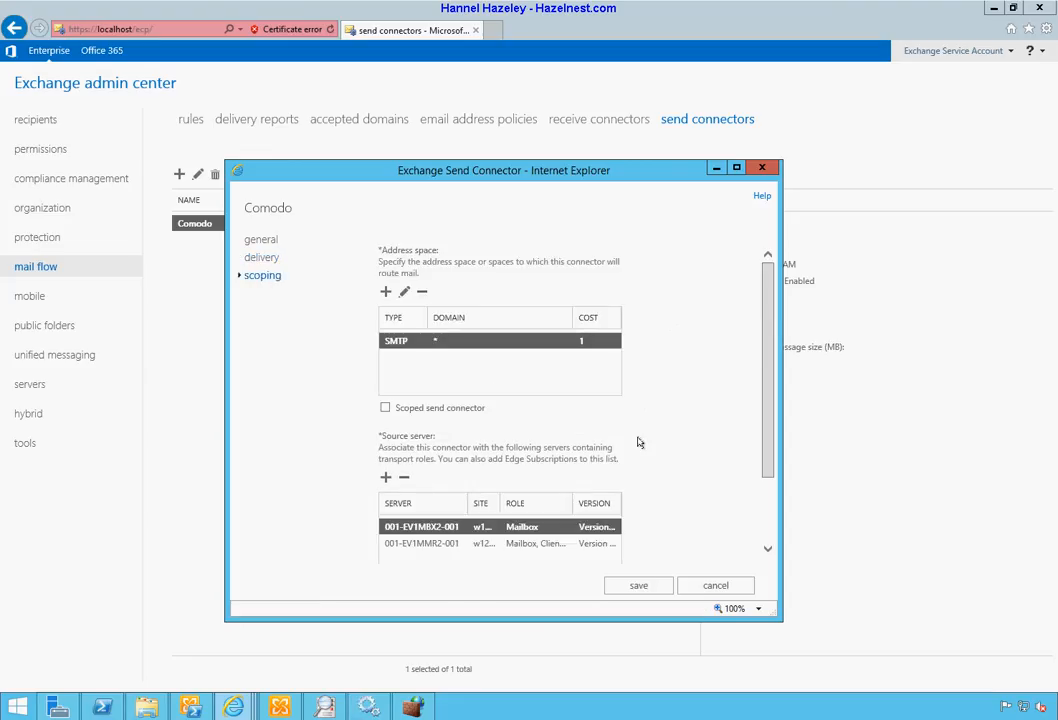
scroll(638, 440, "down", 2)
scroll(638, 442, "up", 2)
scroll(638, 442, "down", 2)
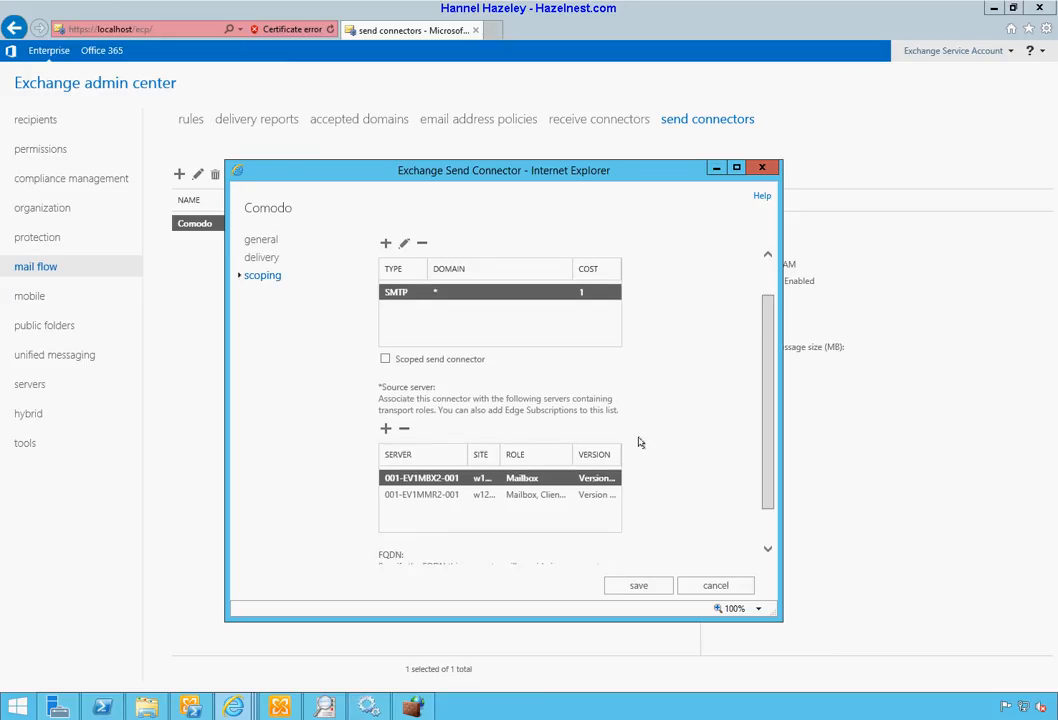
left_click(727, 585)
left_click(101, 707)
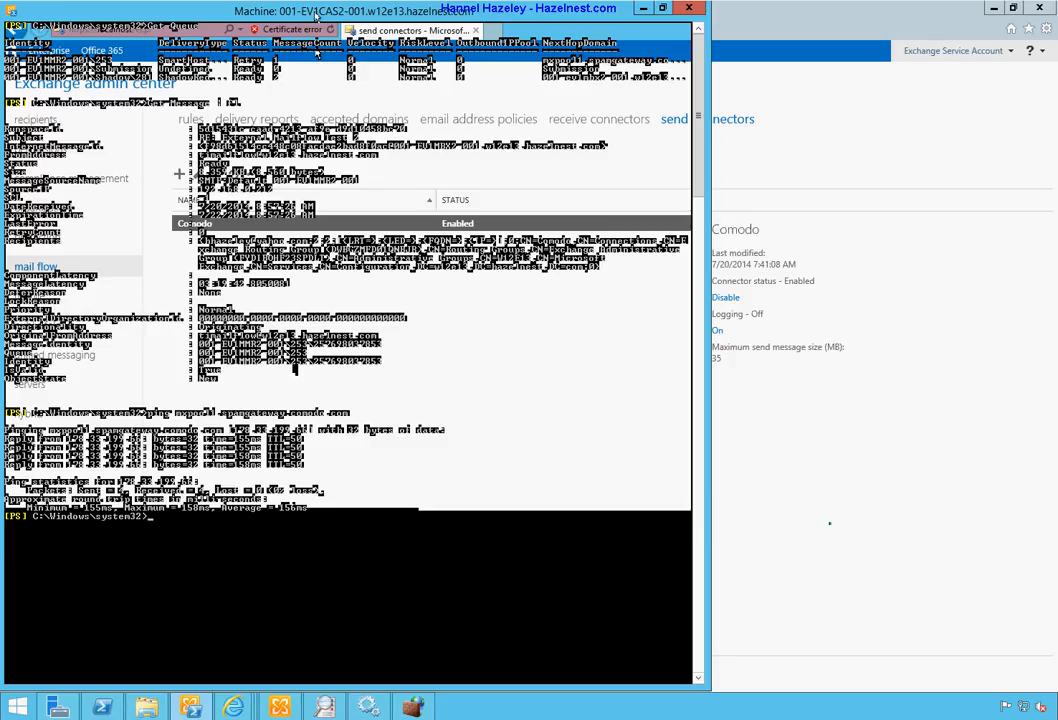
Step: Clear the console and list the Comodo connector's properties with 'Get-SendConnector | fl'
type("cls")
key("Return")
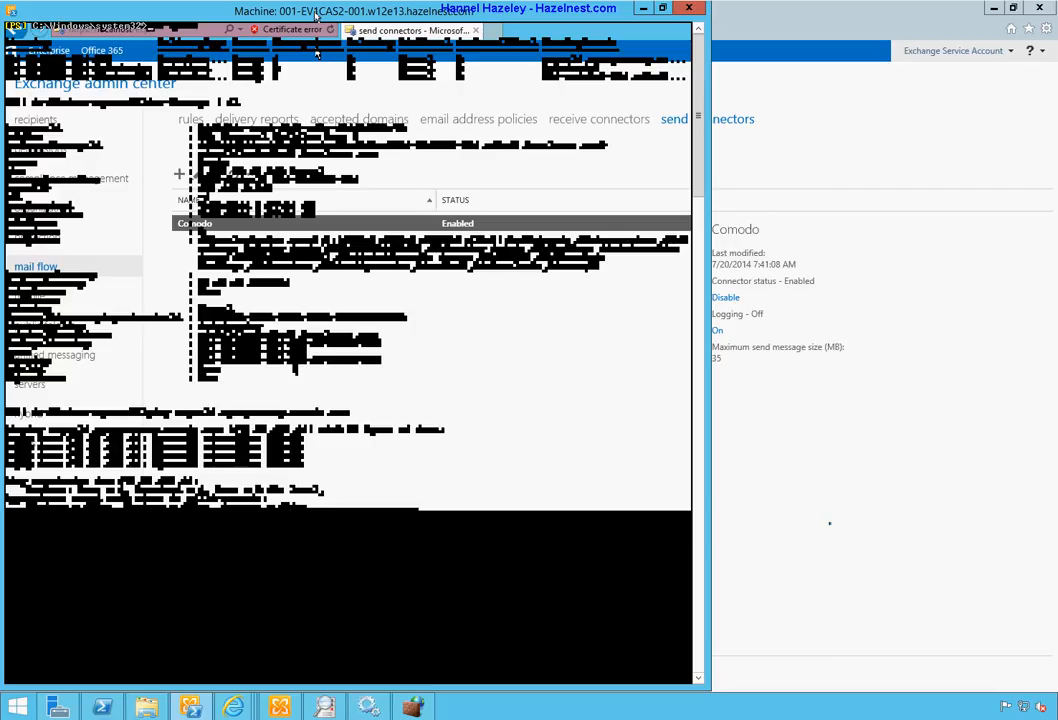
type("g")
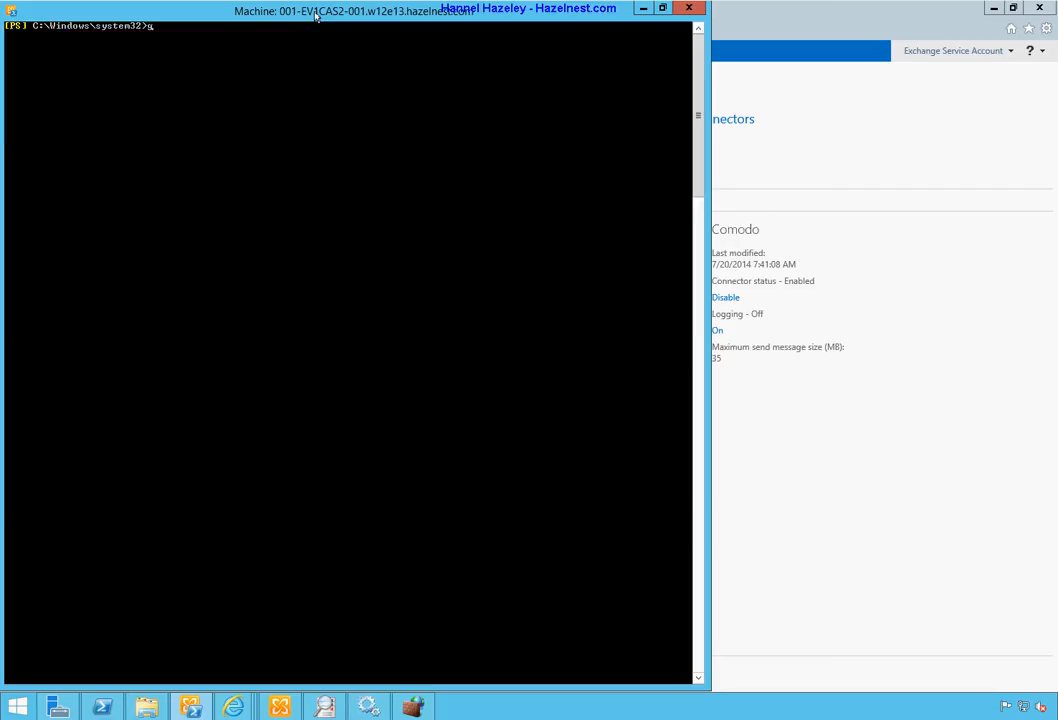
type("et-send")
key("Tab")
key("Return")
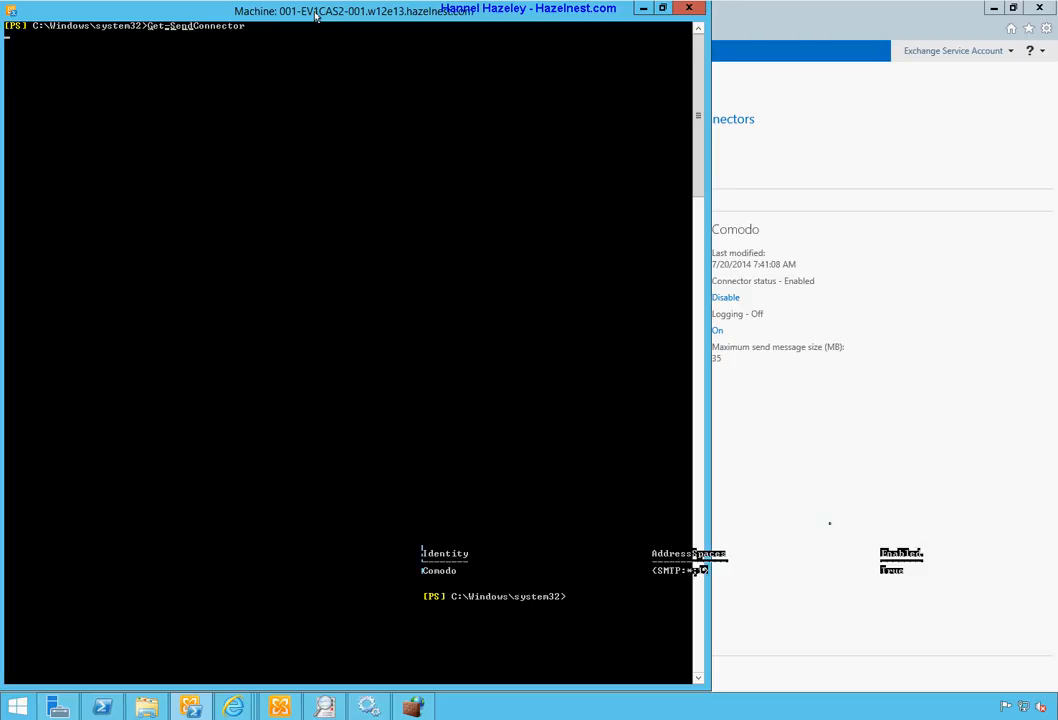
key("Up")
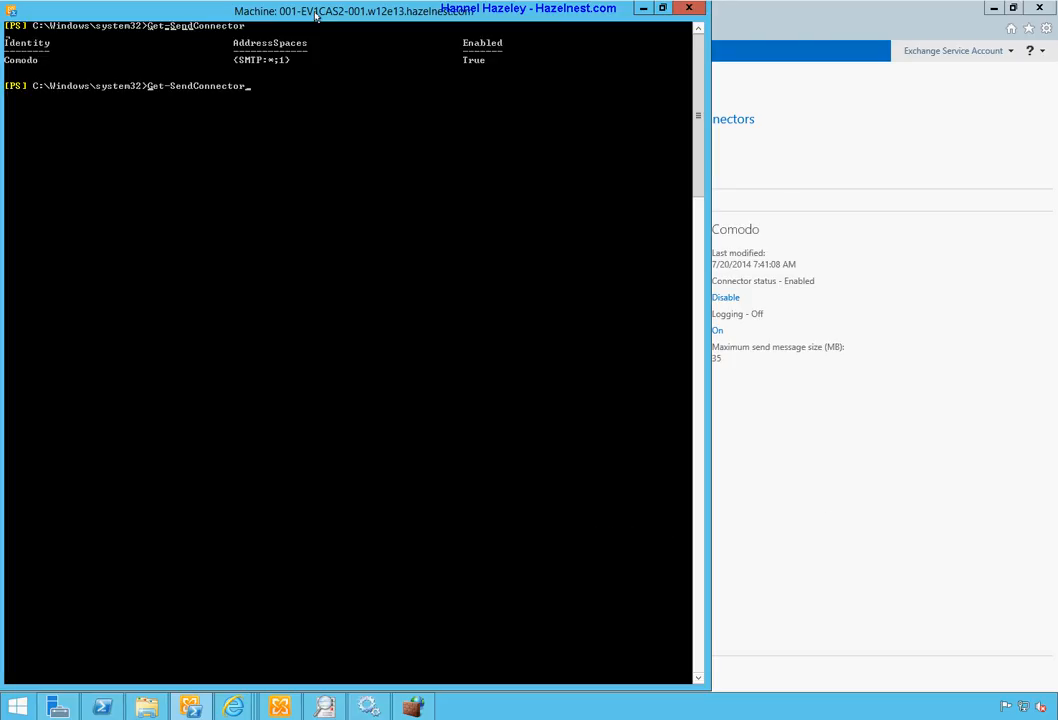
type("| fl")
key("Return")
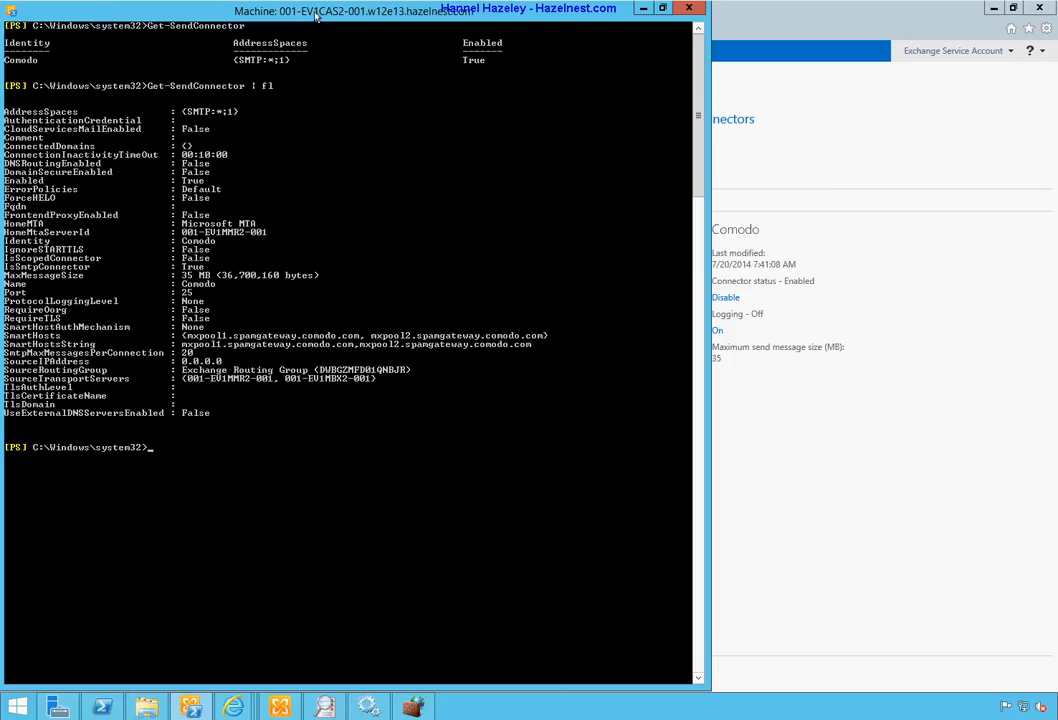
Step: Start a Set-SendConnector command with -Identity, pasting the name Comodo copied from the output
type("set-s")
key("Tab")
key("BackSpace")
key("BackSpace")
key("BackSpace")
key("BackSpace")
key("BackSpace")
key("BackSpace")
key("BackSpace")
key("BackSpace")
key("BackSpace")
key("BackSpace")
type("endco")
key("Tab")
type("-po")
key("Tab")
key("BackSpace")
type("f")
key("Tab")
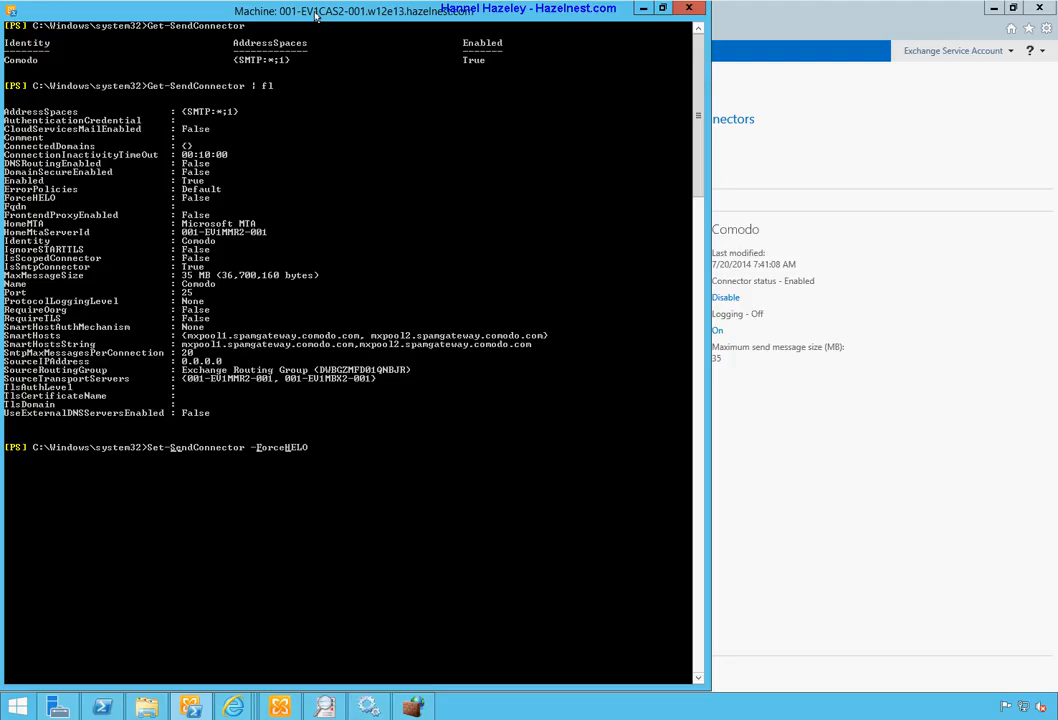
key("Tab")
key("Tab")
key("Tab")
key("Tab")
key("Tab")
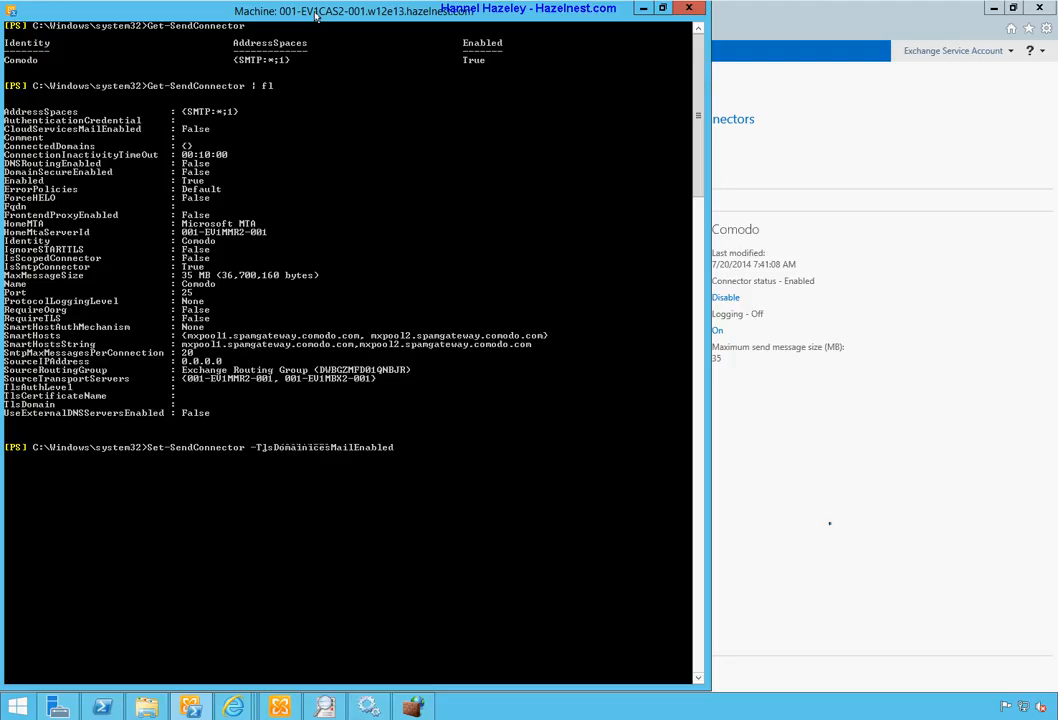
key("Tab")
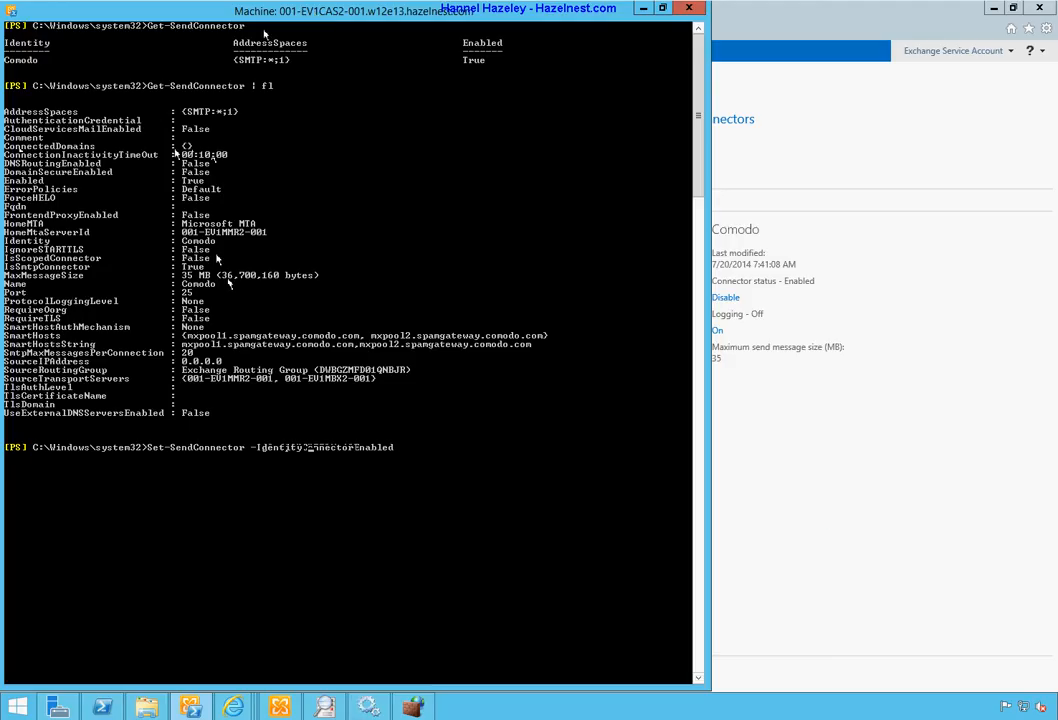
left_click_drag(213, 242, 184, 242)
key("Return")
right_click(378, 550)
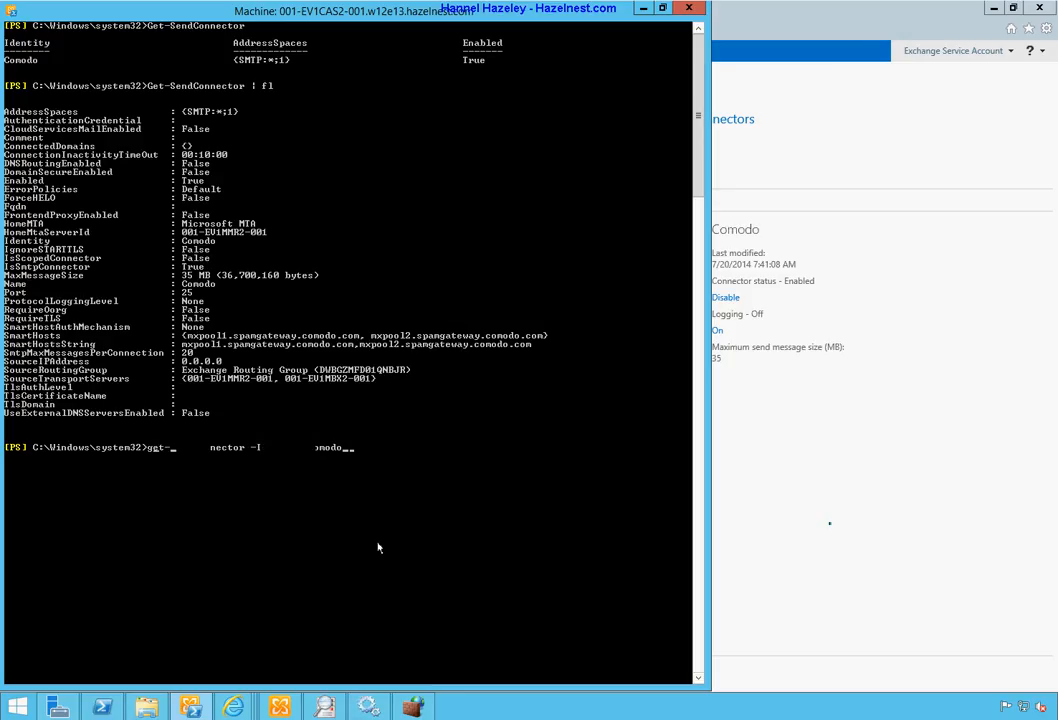
Step: Pipe the Comodo connector into 'Set-SendConnector -Port 587', then rerun the property listing to confirm 587
type("send")
type("|")
type(" se")
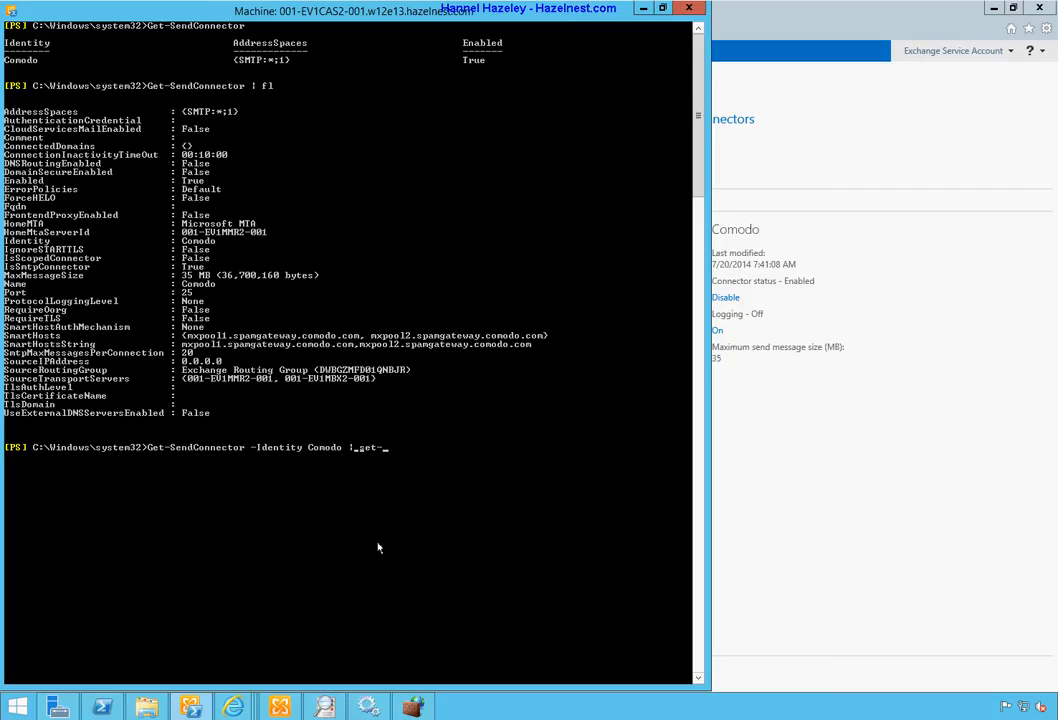
type("t-send")
key("Tab")
type("-po")
key("Tab")
type("587")
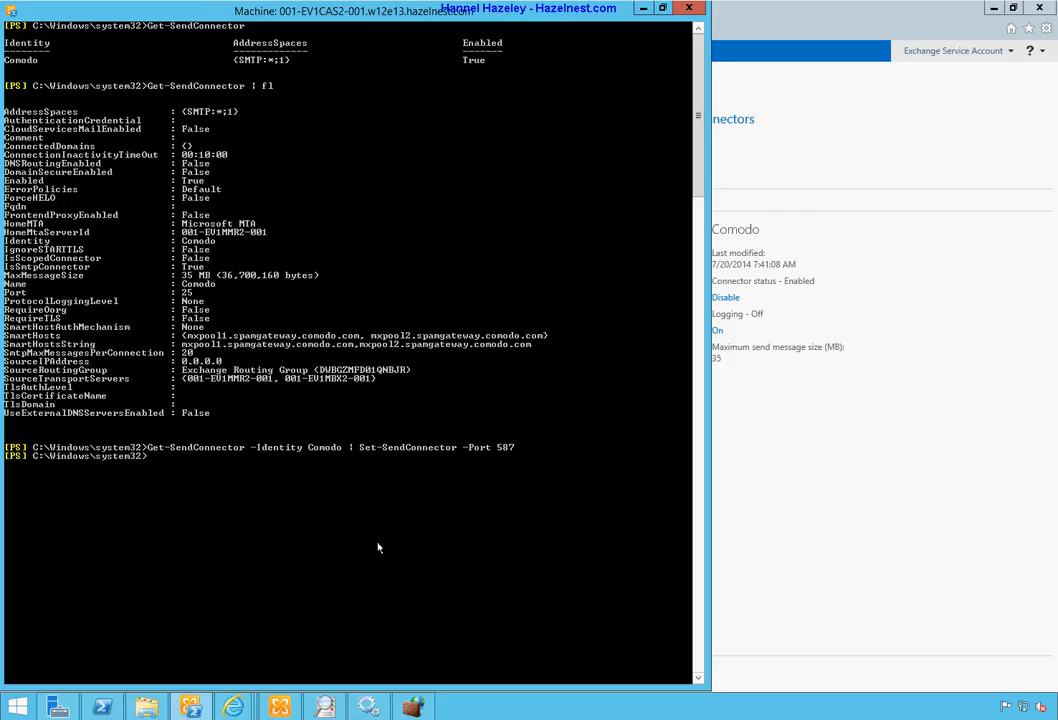
key("Up")
key("Up")
key("Return")
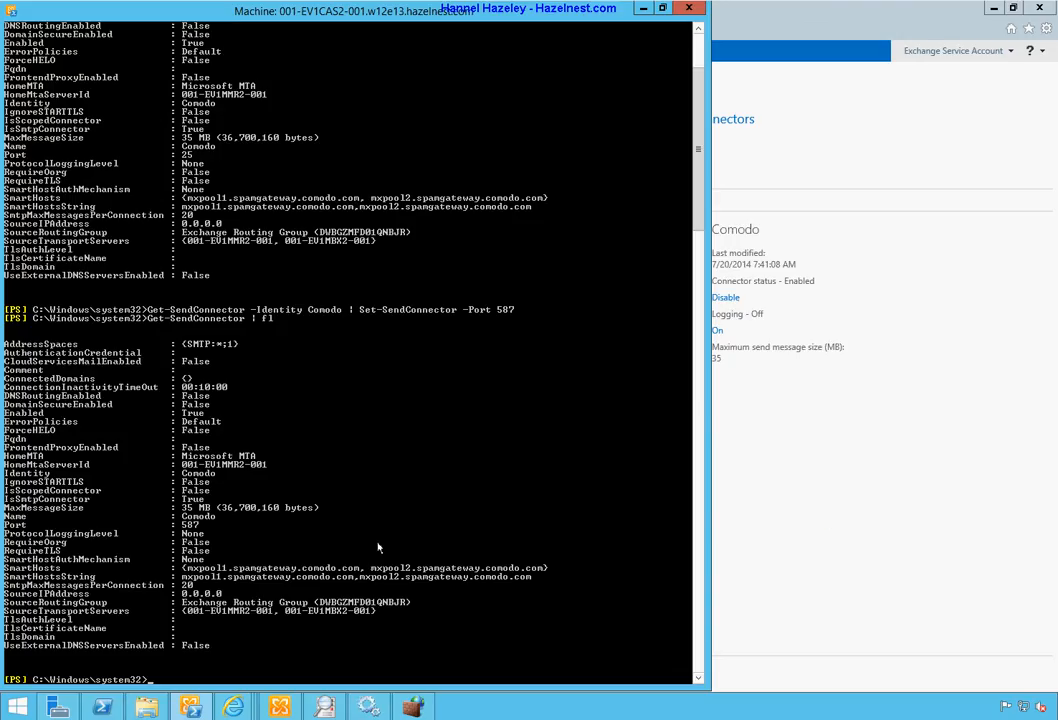
Step: In the administrator PowerShell window, list the mail queues with Get-Queue
left_click(103, 706)
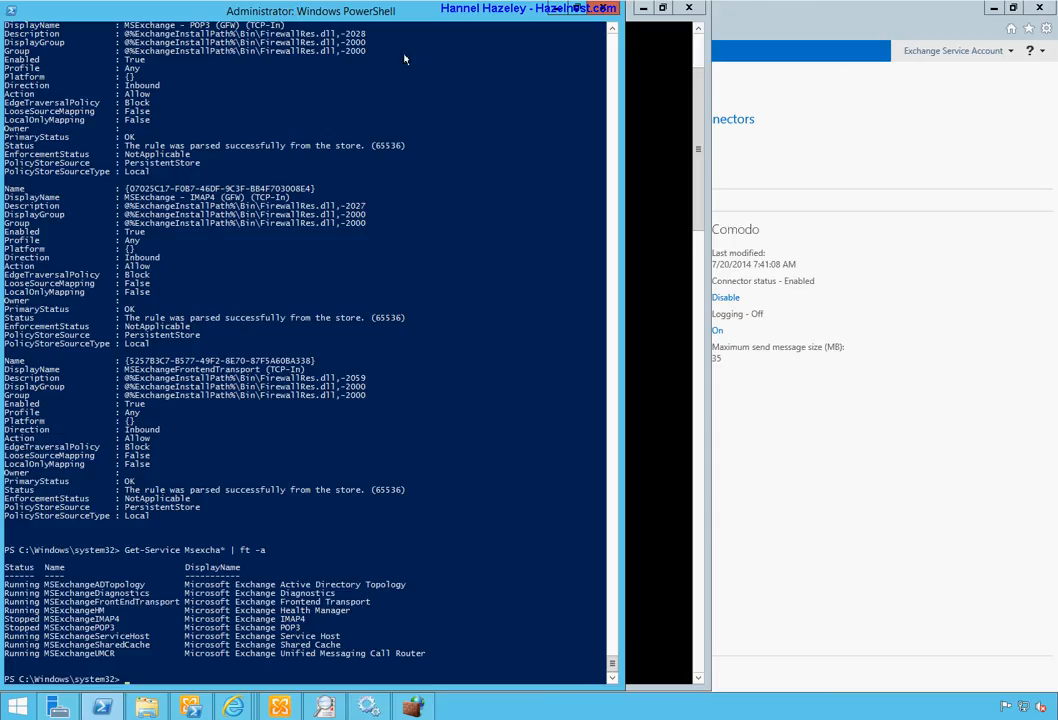
key("BackSpace")
key("BackSpace")
key("BackSpace")
key("BackSpace")
key("BackSpace")
key("BackSpace")
key("BackSpace")
key("BackSpace")
key("Up")
key("Up")
key("Up")
key("Down")
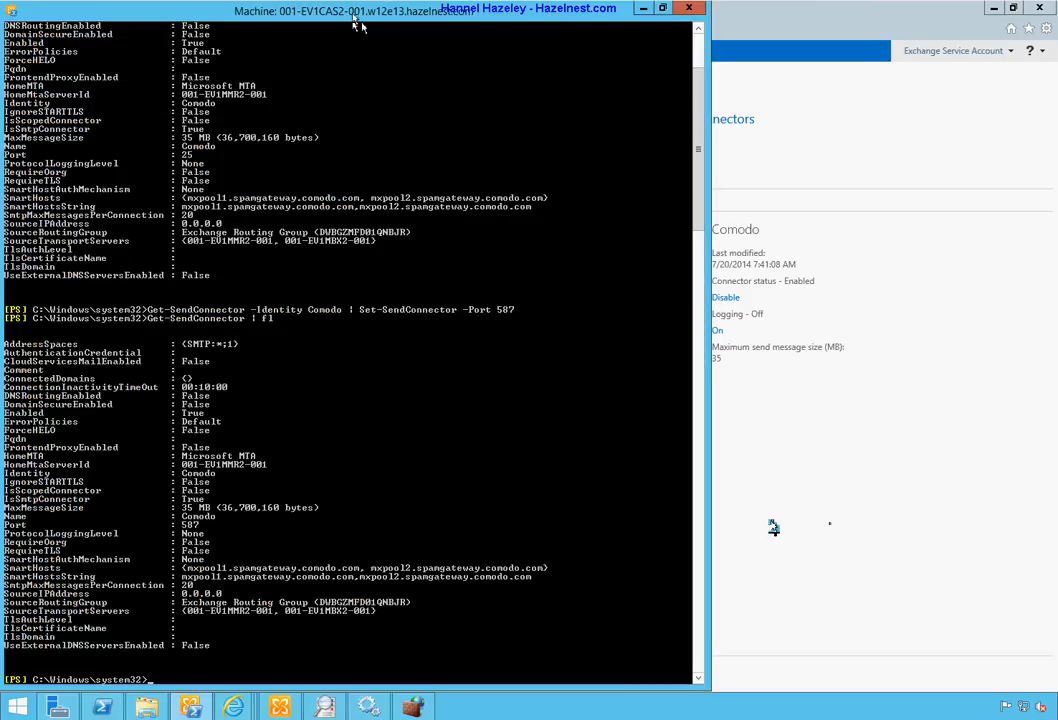
key("Up")
key("Up")
key("Up")
key("Up")
key("Up")
key("Up")
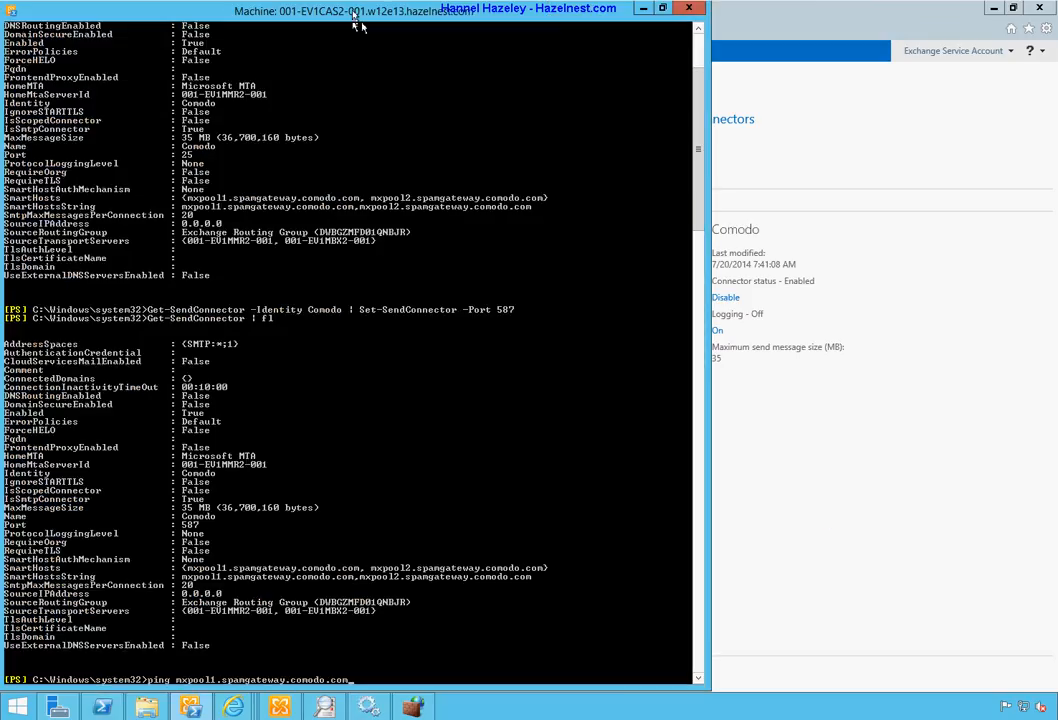
key("Return")
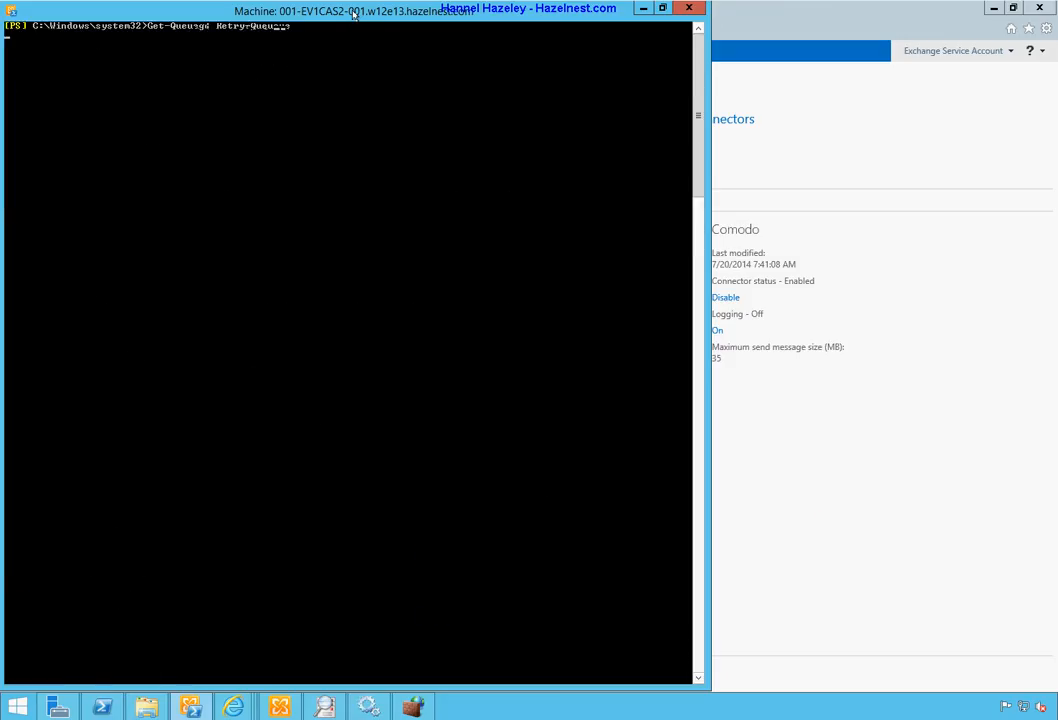
key("Return")
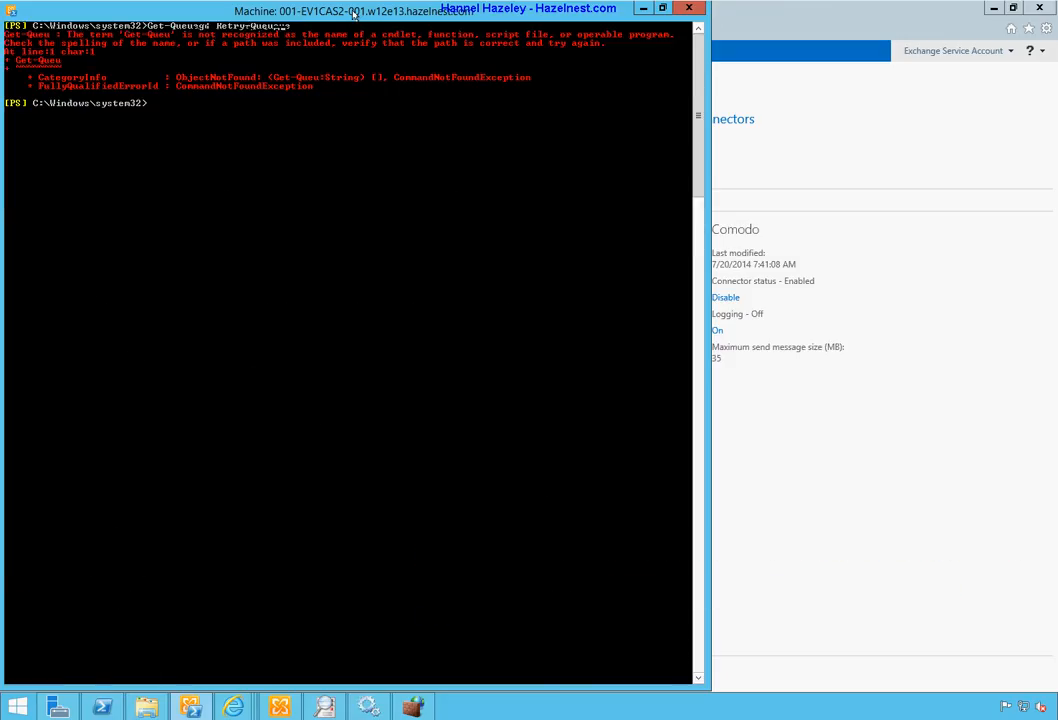
type("cl")
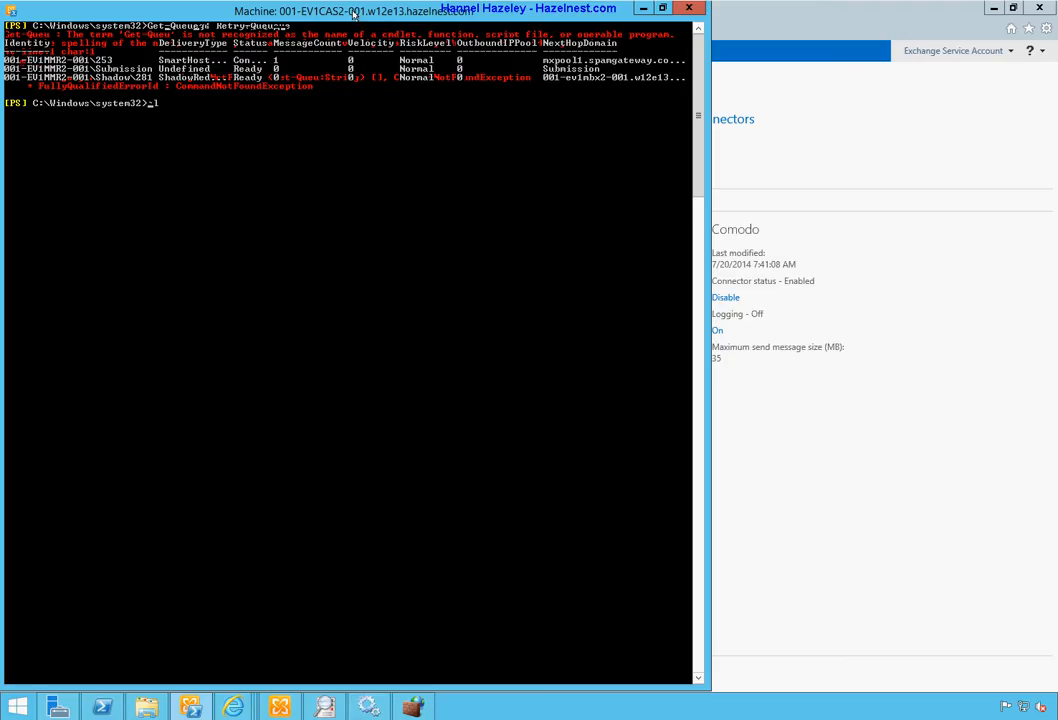
key("BackSpace")
key("BackSpace")
type("Get-Queue")
key("Return")
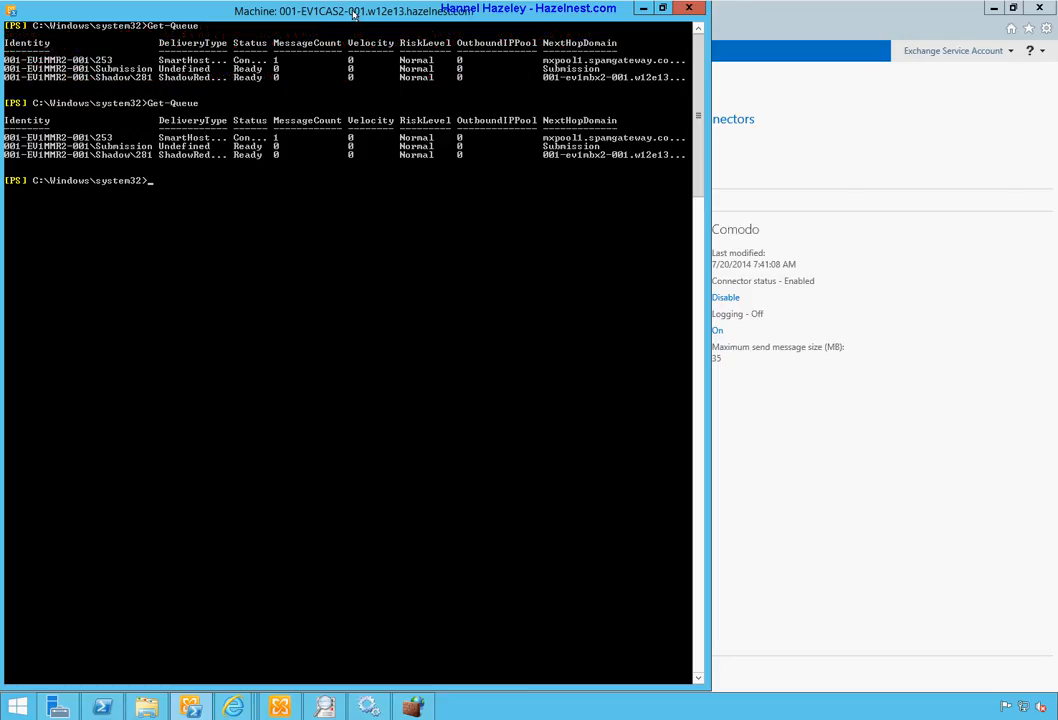
Step: Rerun 'Get-Queue | ft -a' until the Comodo smart-host queue shows Ready with 0 messages
key("Up")
type("| ft -a")
key("Return")
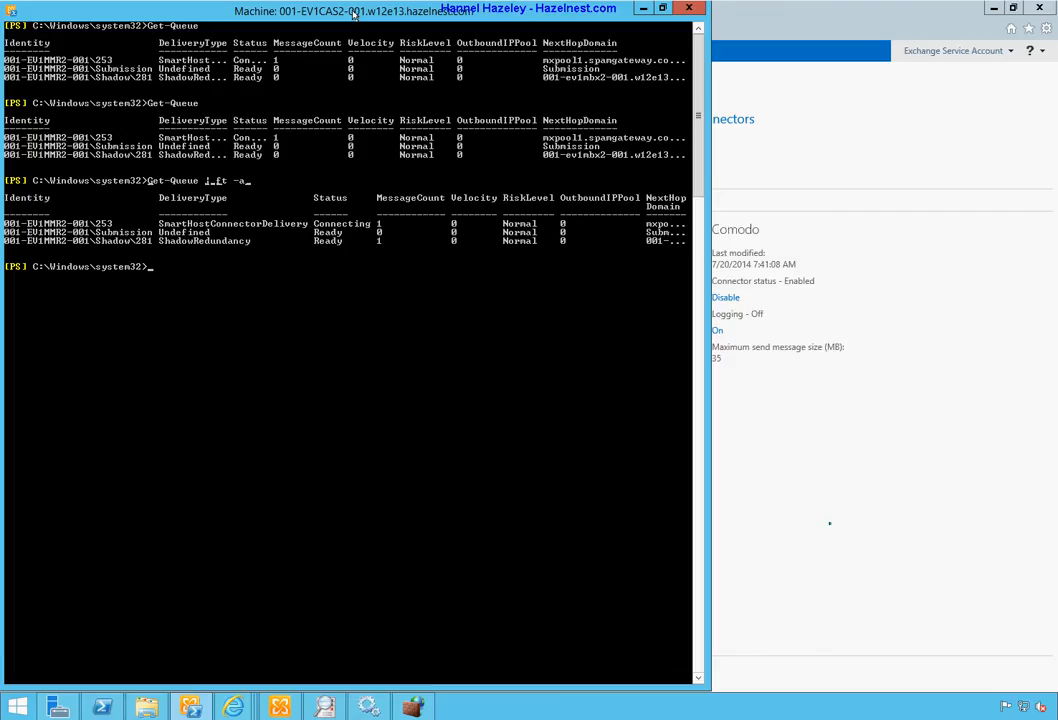
key("Up")
key("Return")
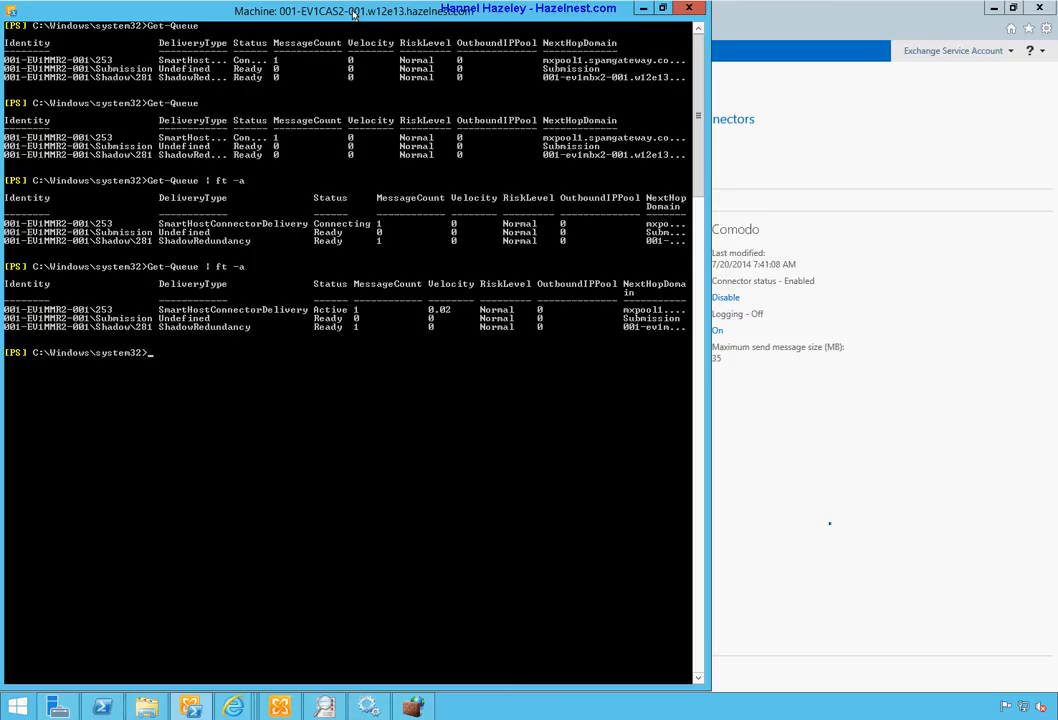
key("Up")
key("Return")
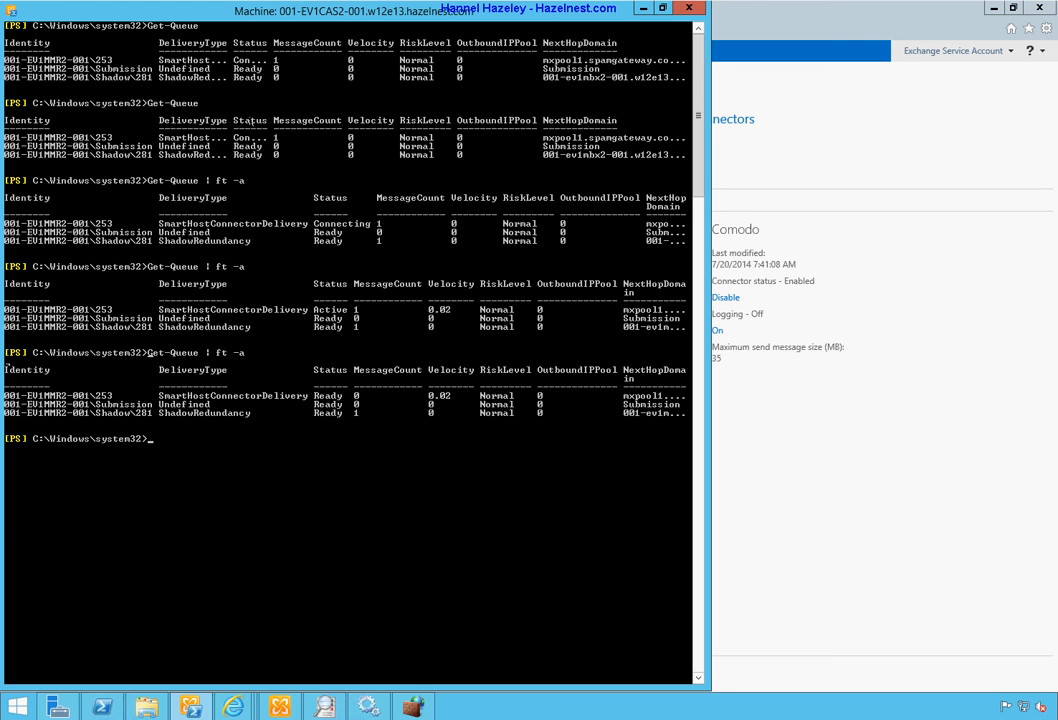
Step: Refresh the Yahoo inbox and open the reply 'RE: External Mailflow Test 2' reading 'Got it.'
mouse_move(233, 706)
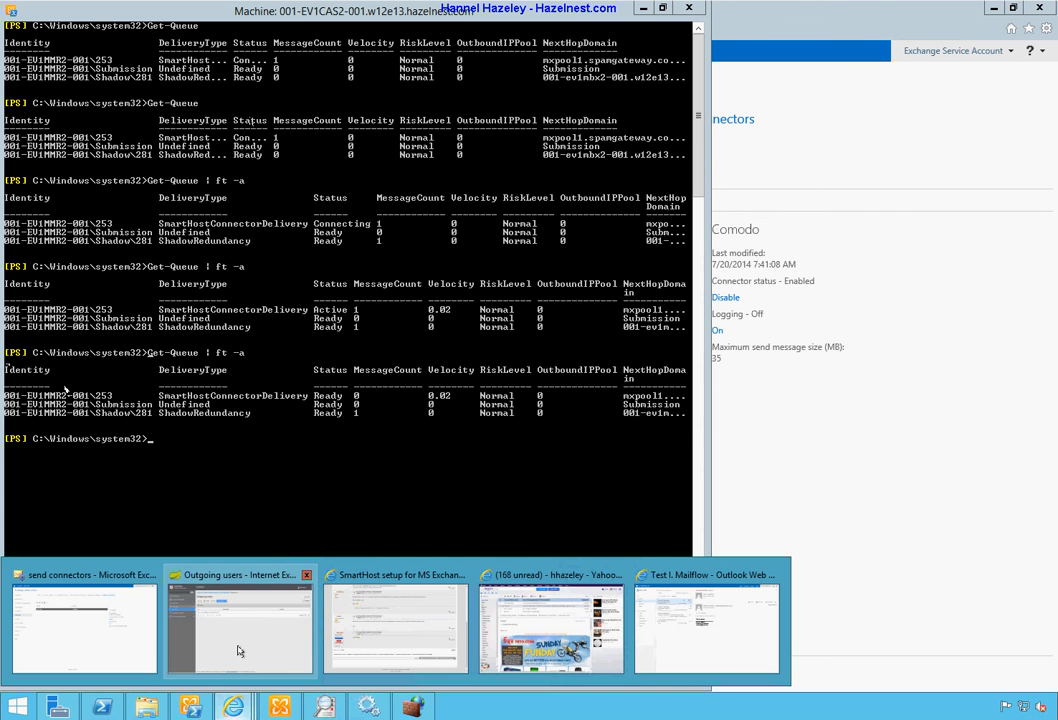
left_click(545, 628)
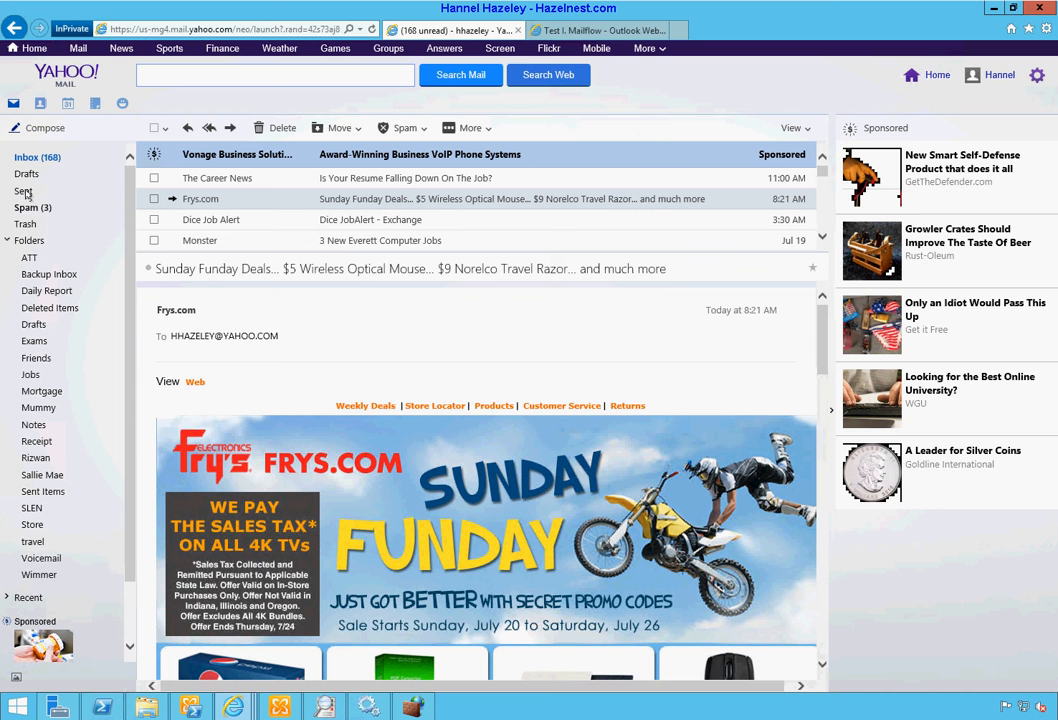
left_click(107, 157)
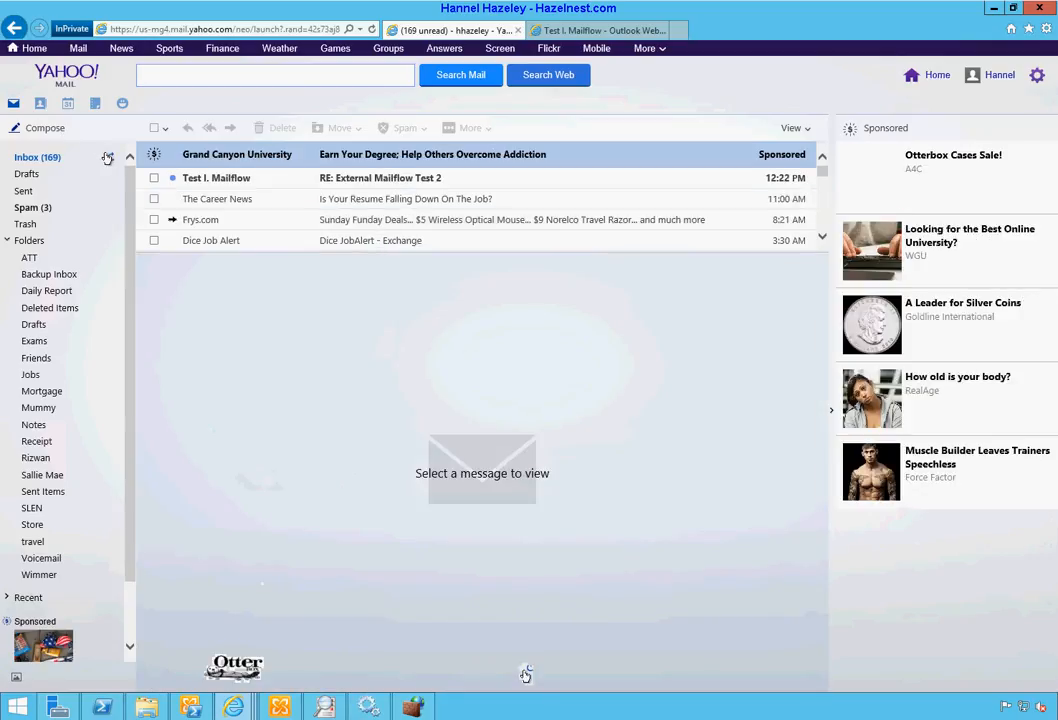
left_click(379, 178)
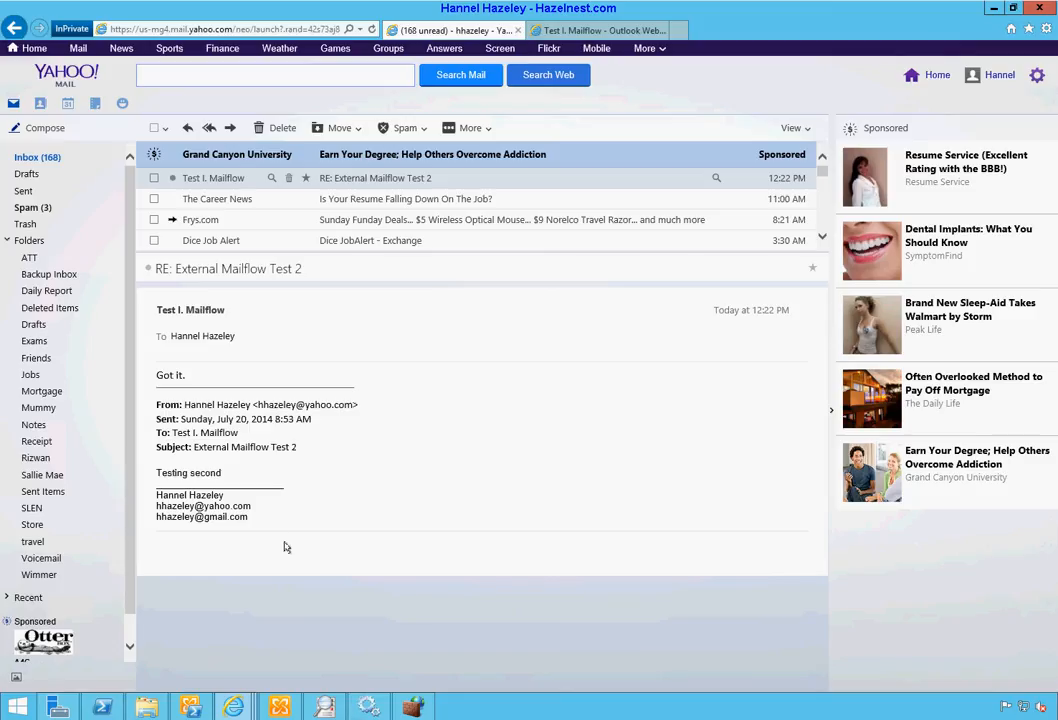
left_click(279, 708)
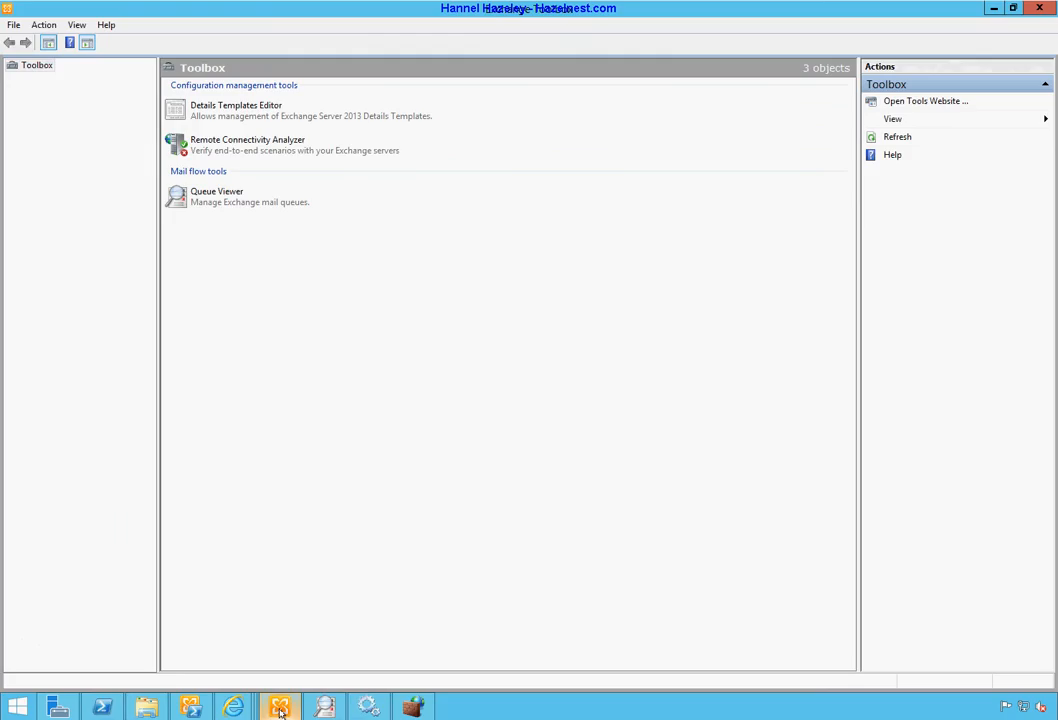
left_click(234, 708)
mouse_move(234, 708)
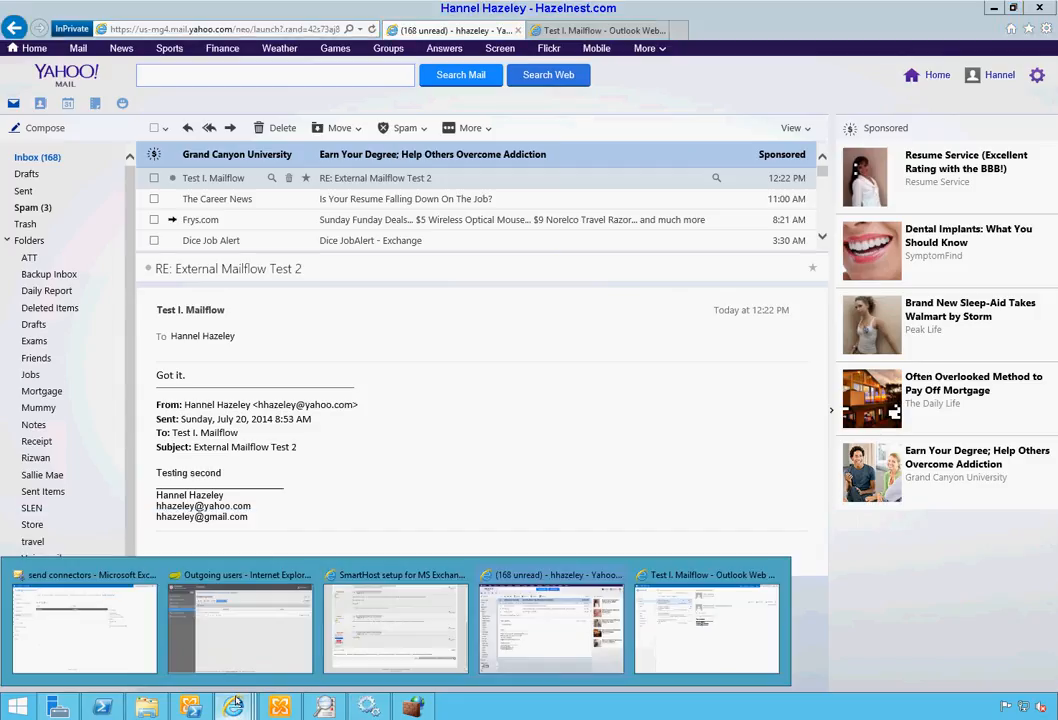
Step: Start a new Internet send connector named TEST, routed through smart host 'ahamo' with no authentication
left_click(76, 641)
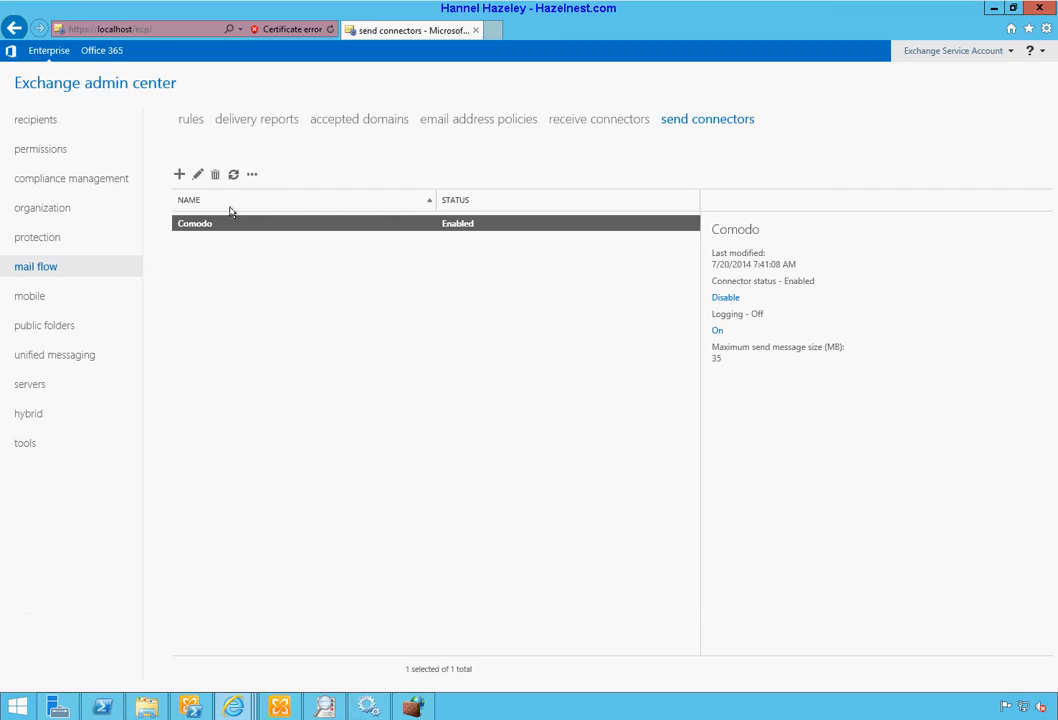
left_click(179, 175)
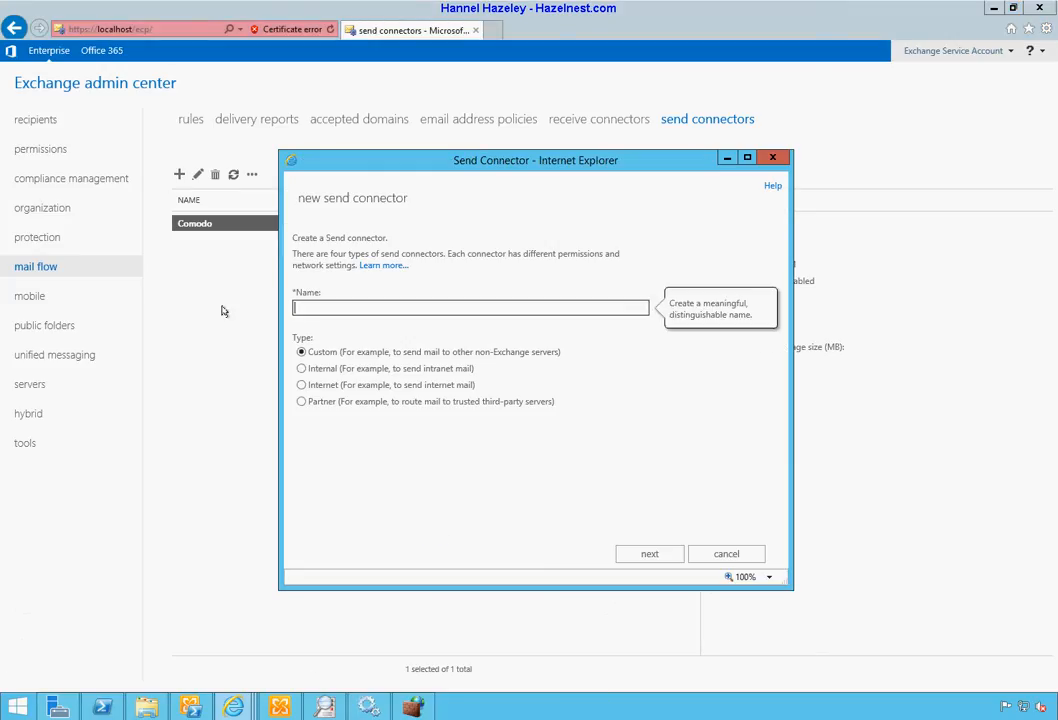
left_click(378, 386)
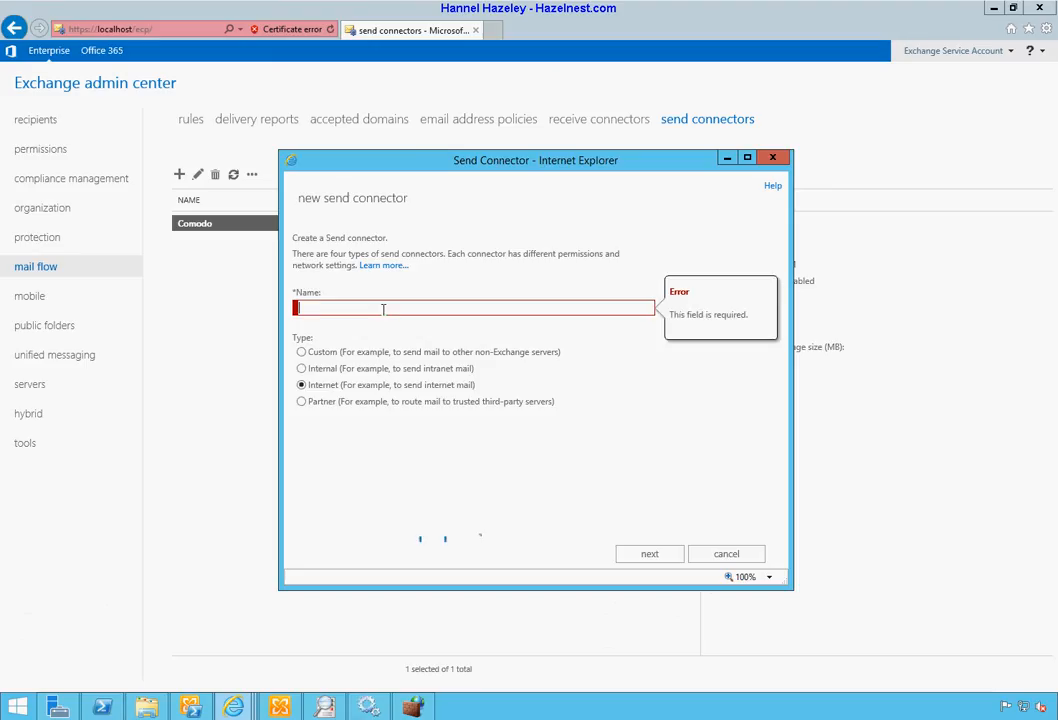
type("TEST")
left_click(645, 555)
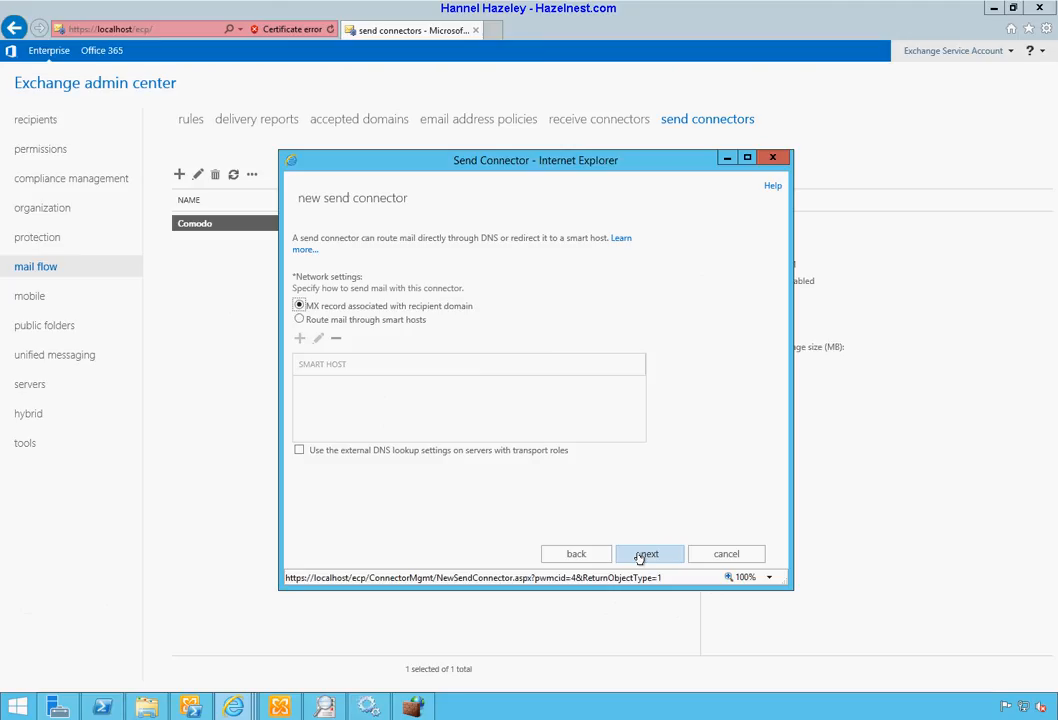
left_click(310, 318)
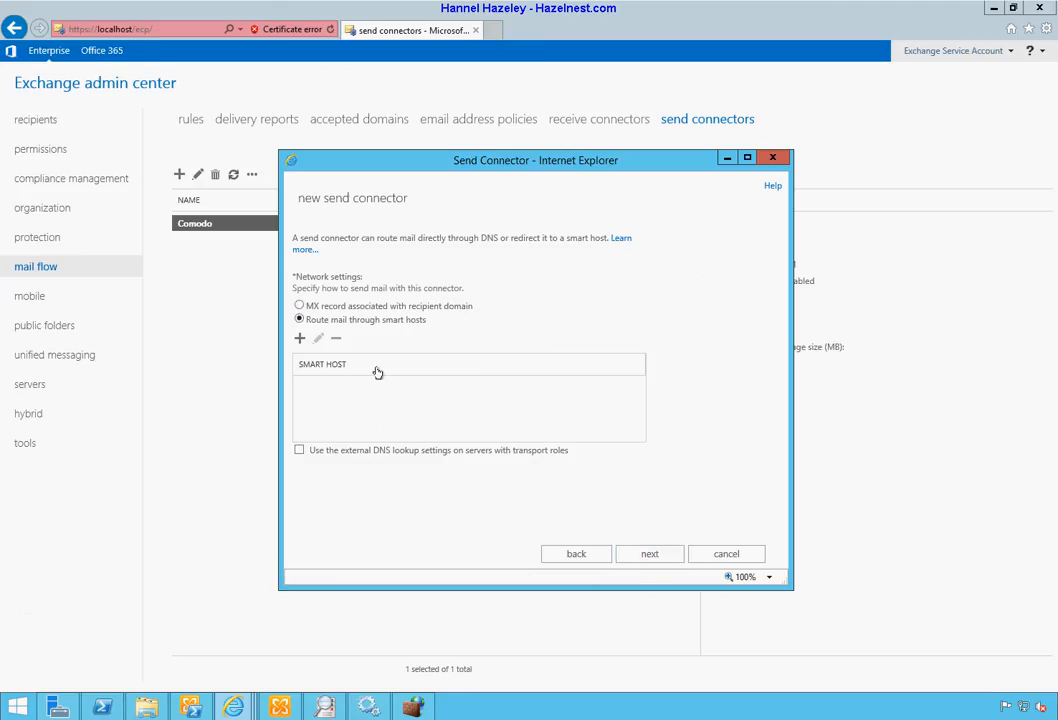
left_click(299, 338)
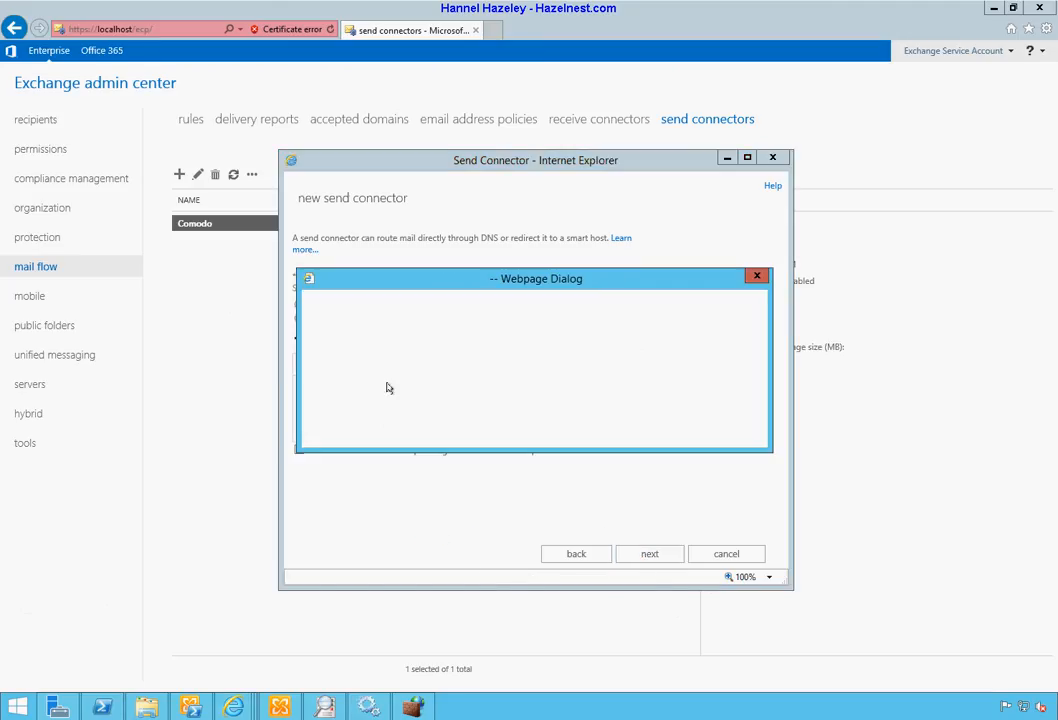
left_click(393, 381)
type("ahamo")
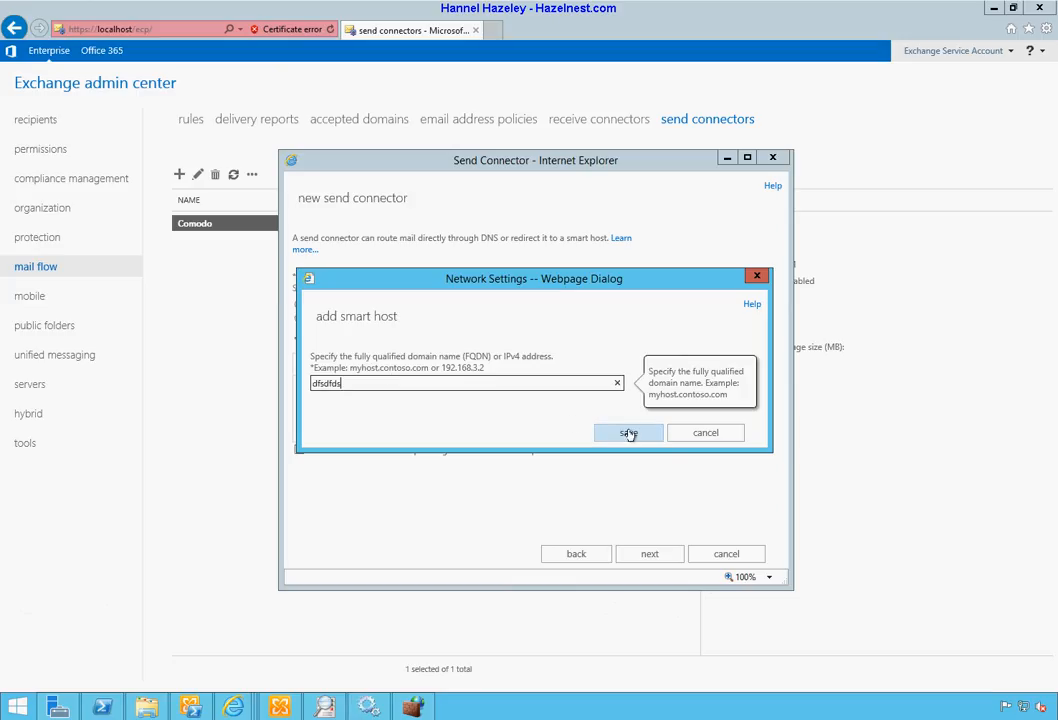
left_click(630, 434)
left_click(645, 554)
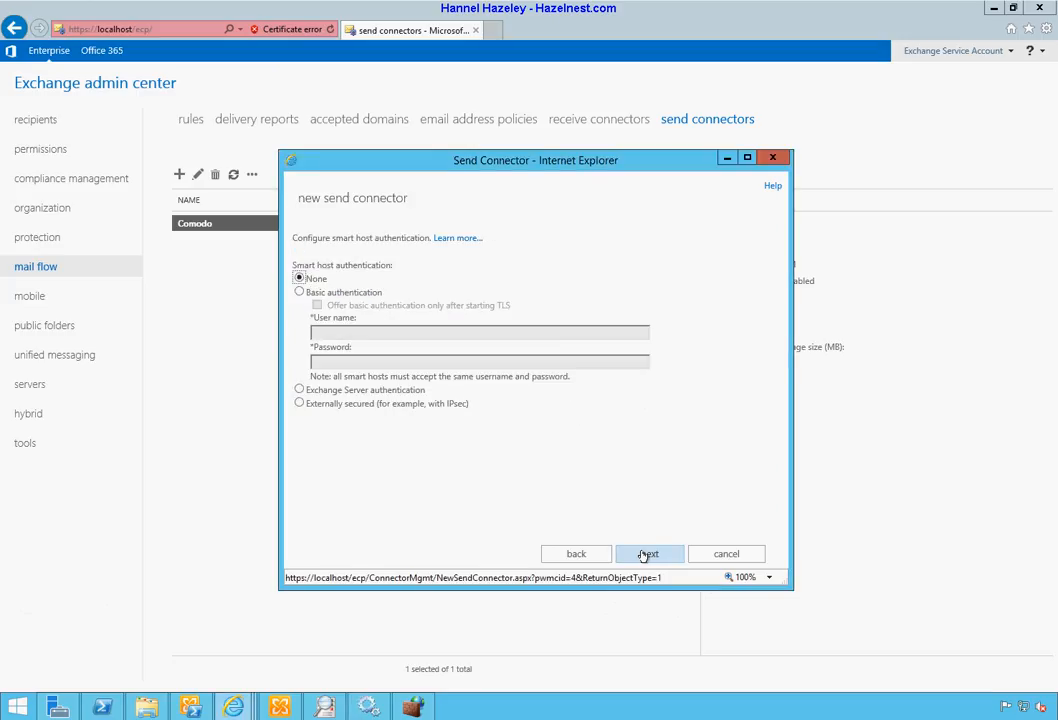
left_click(645, 554)
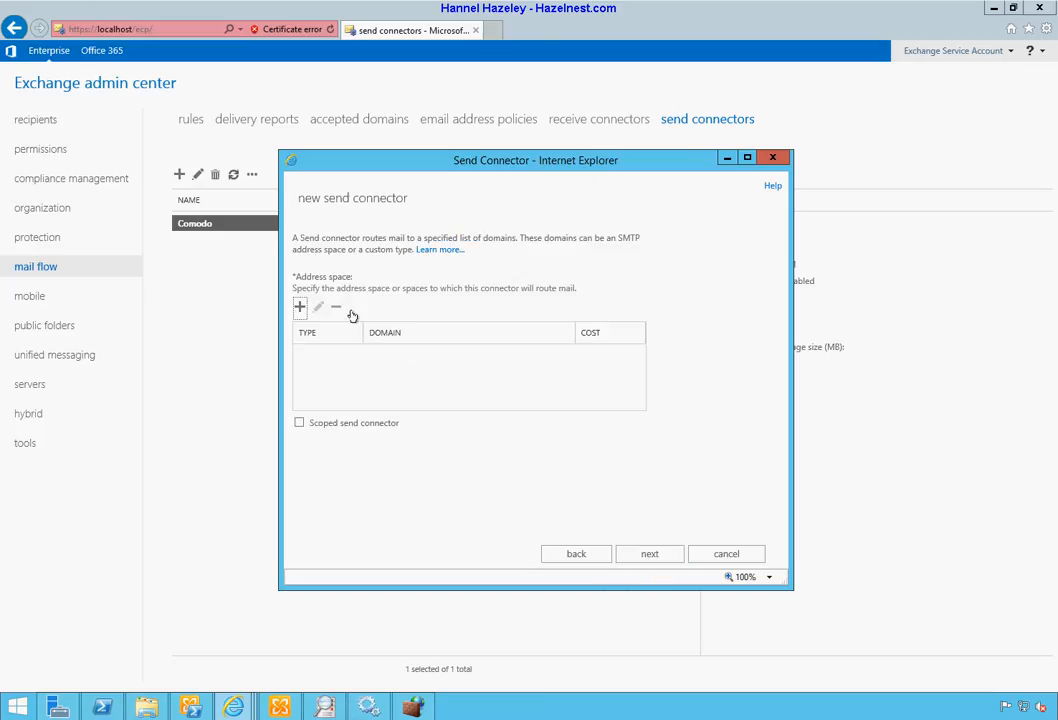
Step: Set the connector's SMTP address space to test.com, replacing an invalid domain entry
left_click(299, 307)
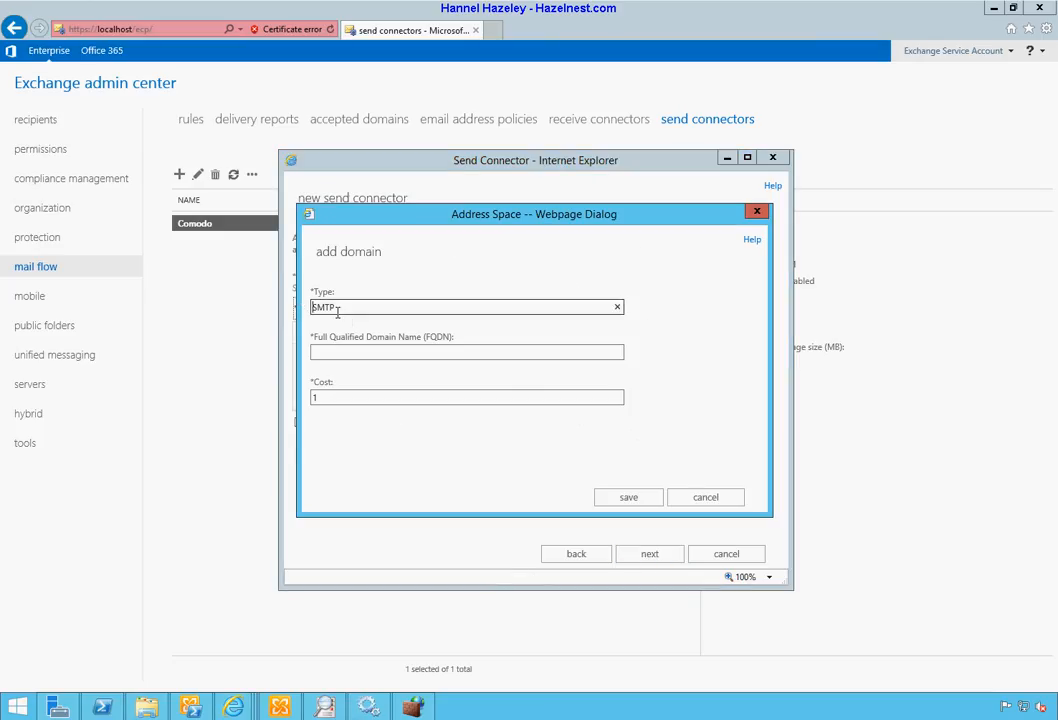
left_click(366, 352)
type("erter,op")
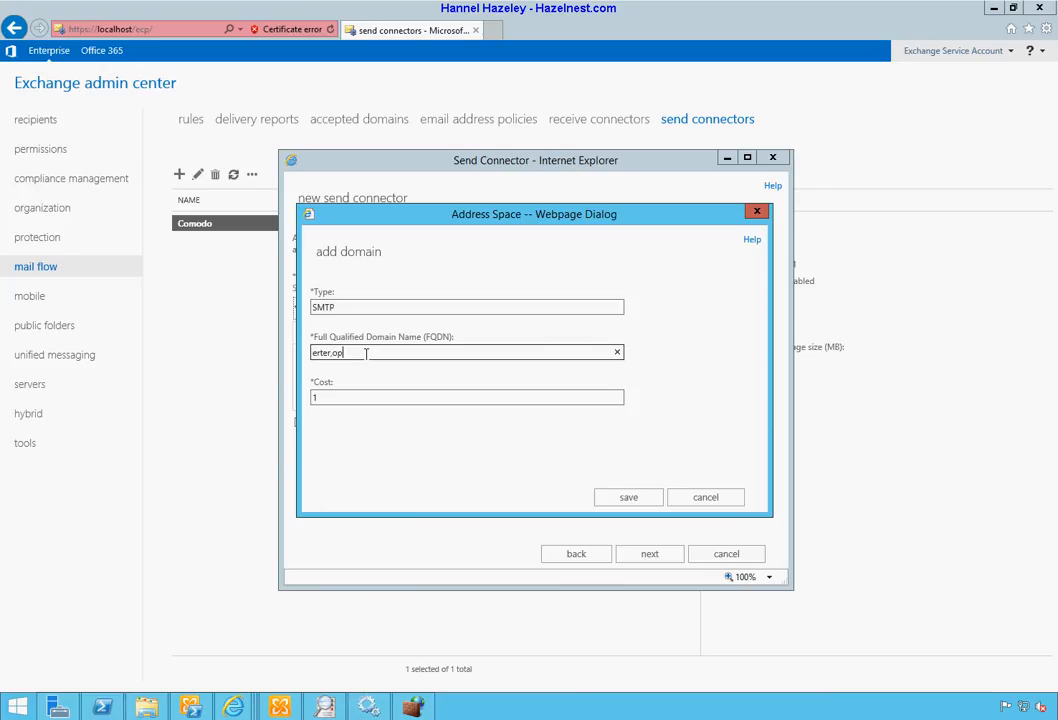
left_click(616, 498)
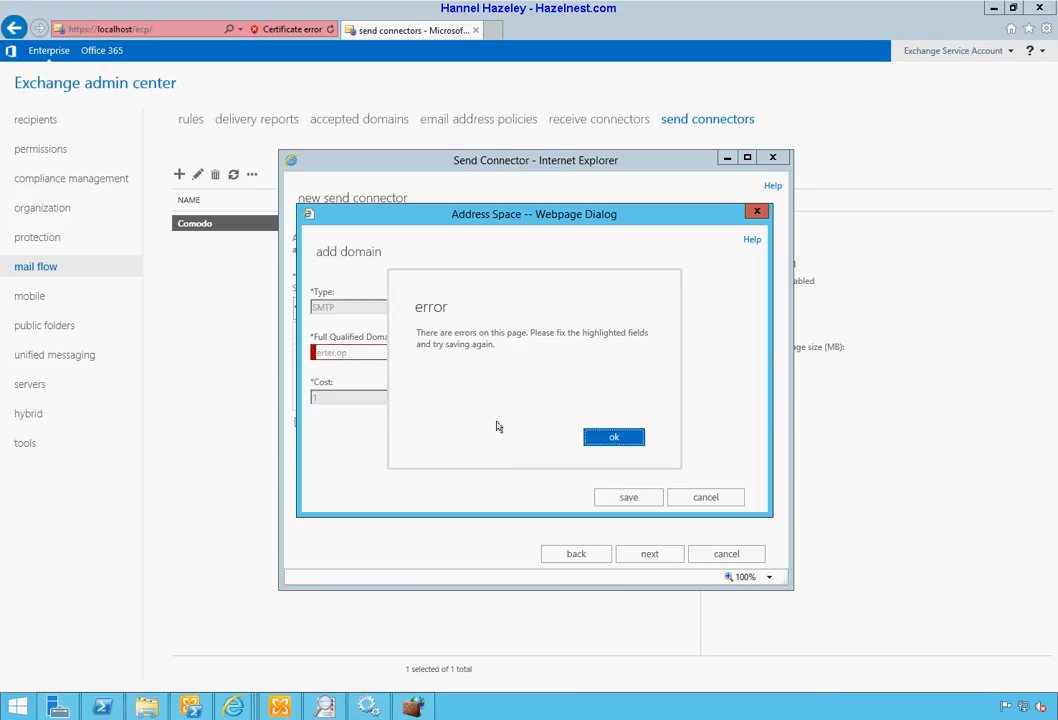
left_click(608, 436)
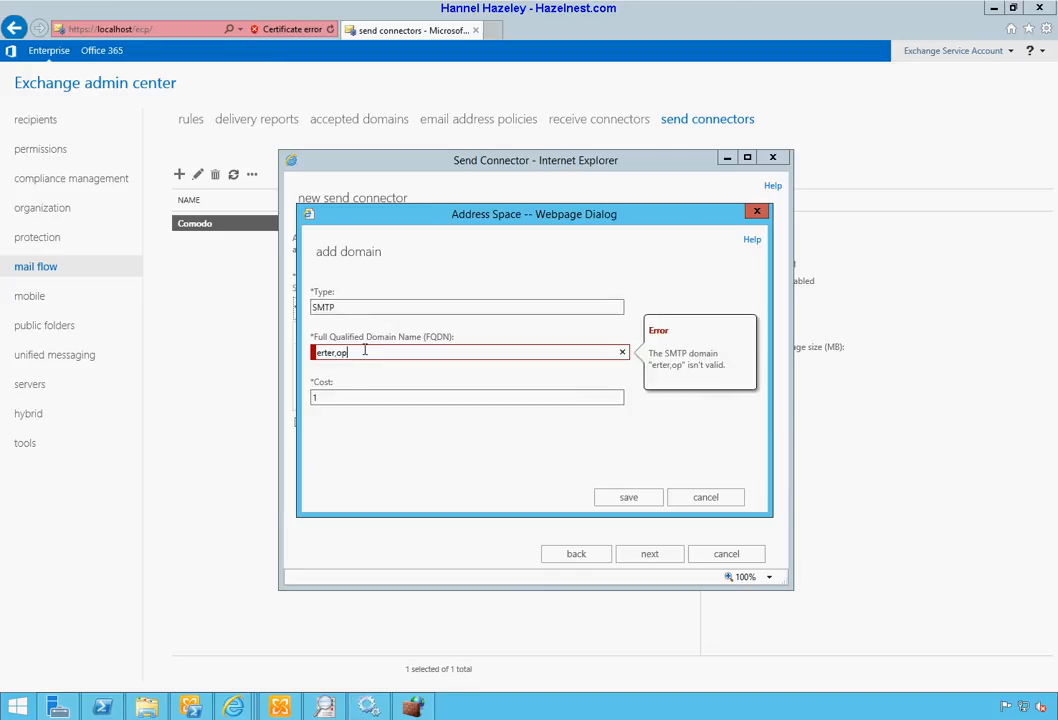
key("BackSpace")
key("BackSpace")
key("BackSpace")
key("BackSpace")
key("BackSpace")
key("BackSpace")
key("BackSpace")
key("BackSpace")
type("test.com")
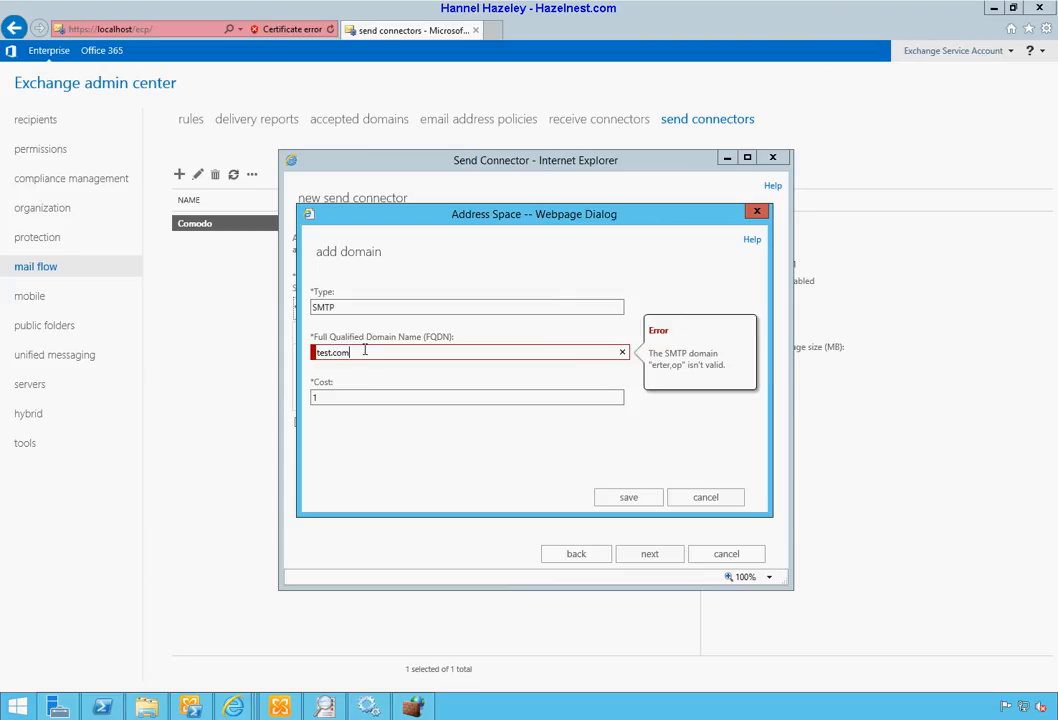
left_click(624, 498)
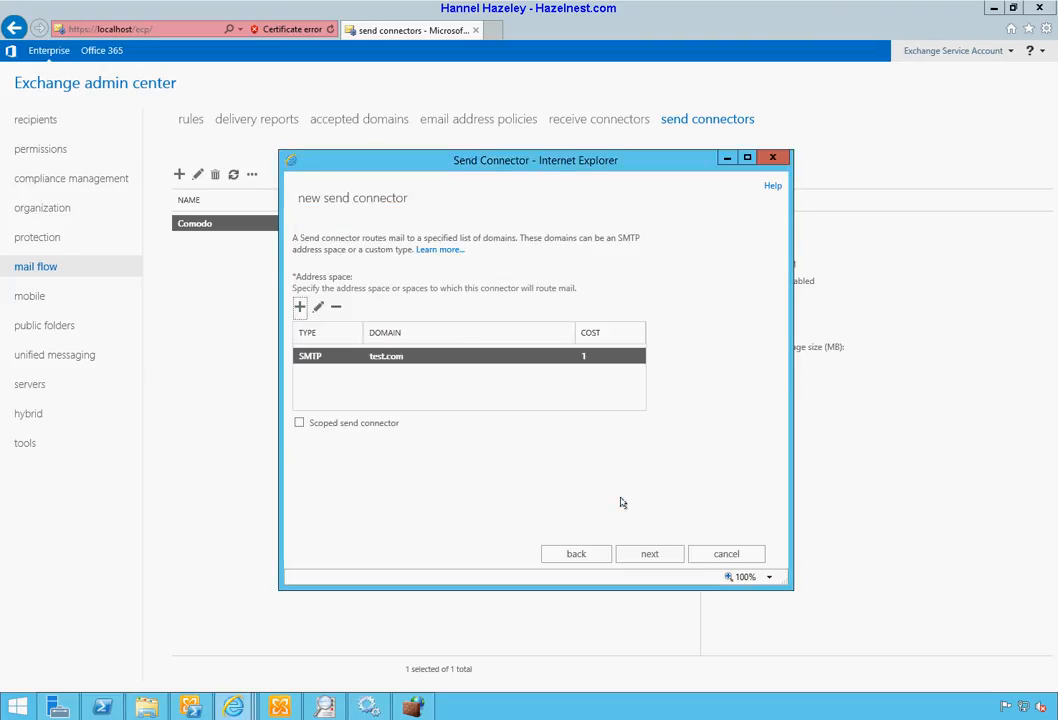
Step: Add 001-EV1MBX2-001 as the source server and finish the TEST connector wizard
left_click(659, 559)
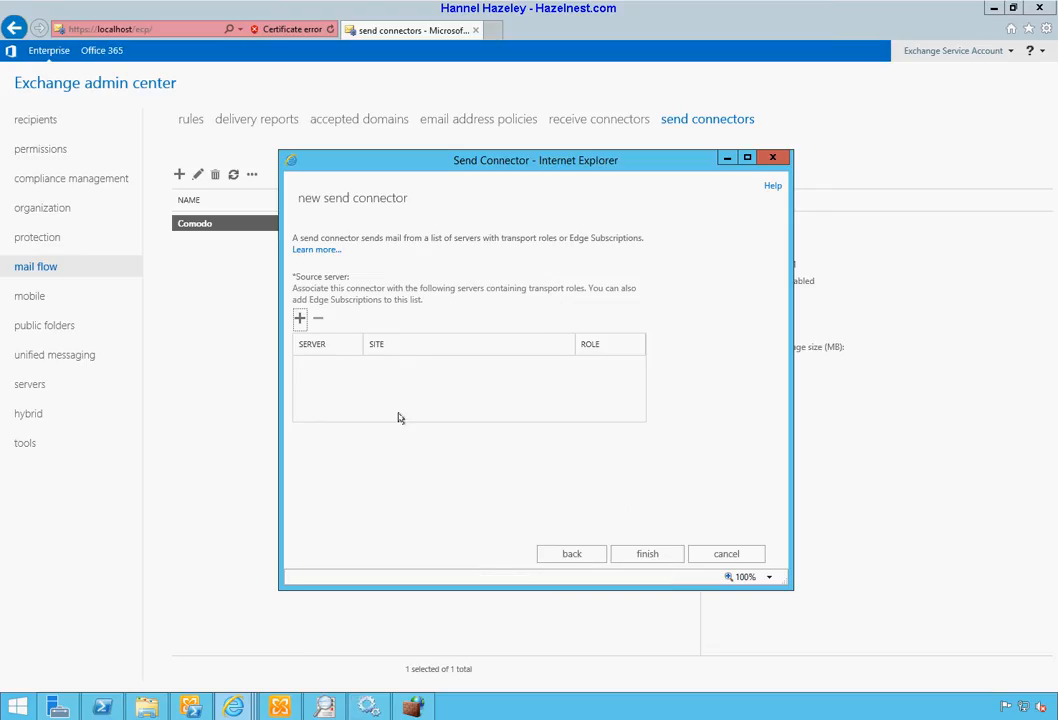
left_click(647, 555)
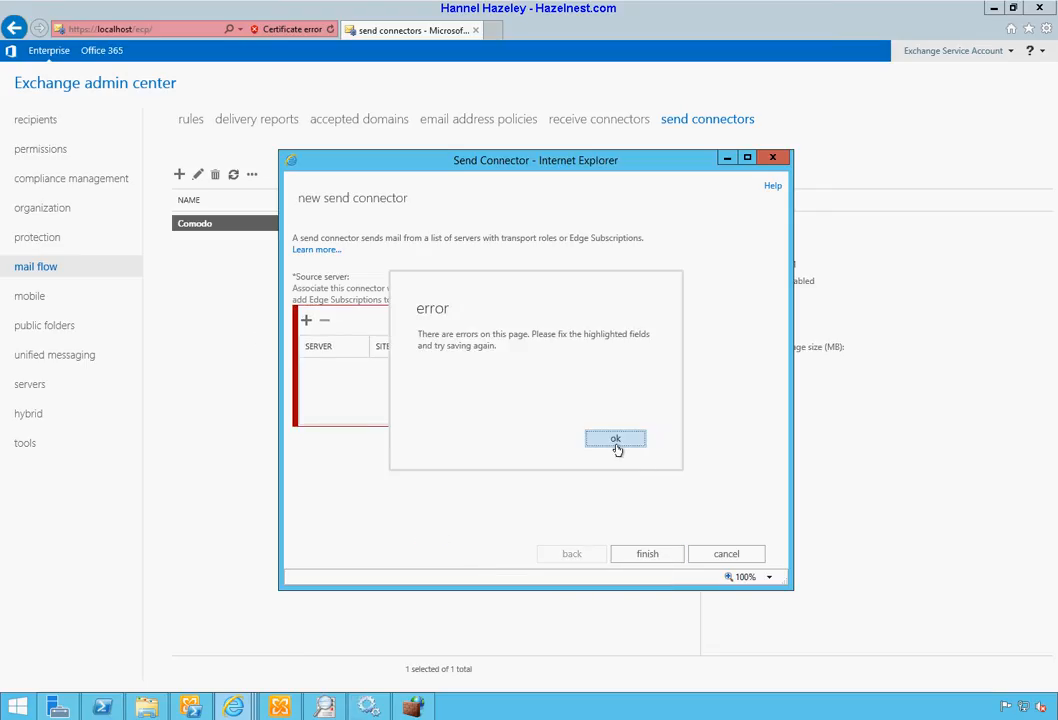
left_click(615, 442)
left_click(305, 322)
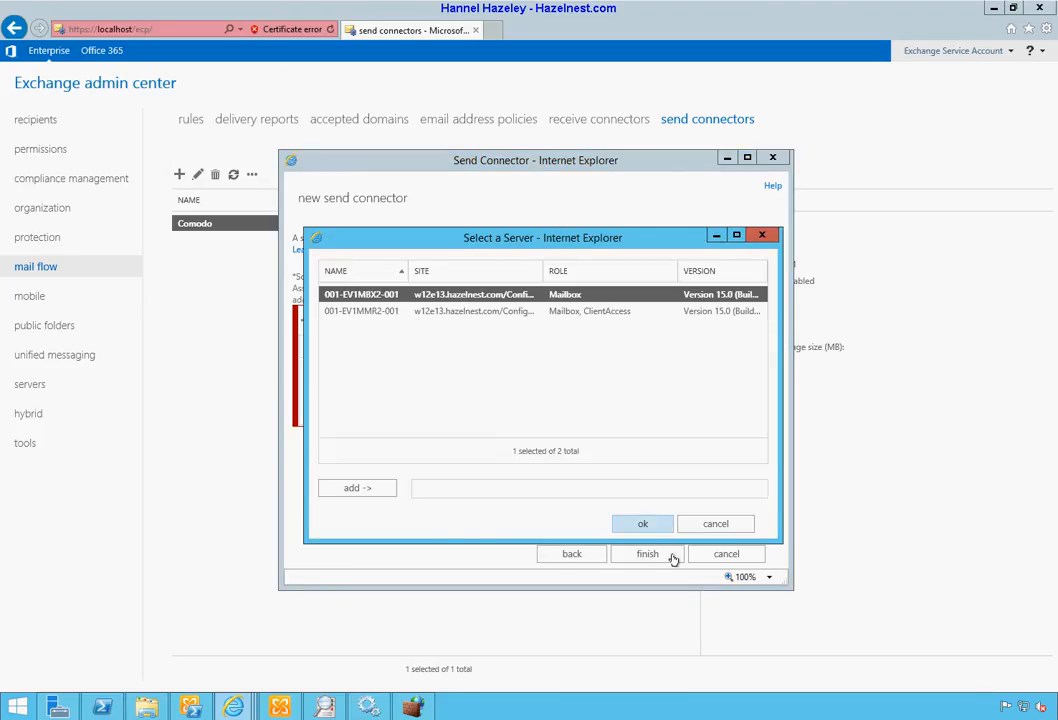
left_click(356, 488)
left_click(652, 526)
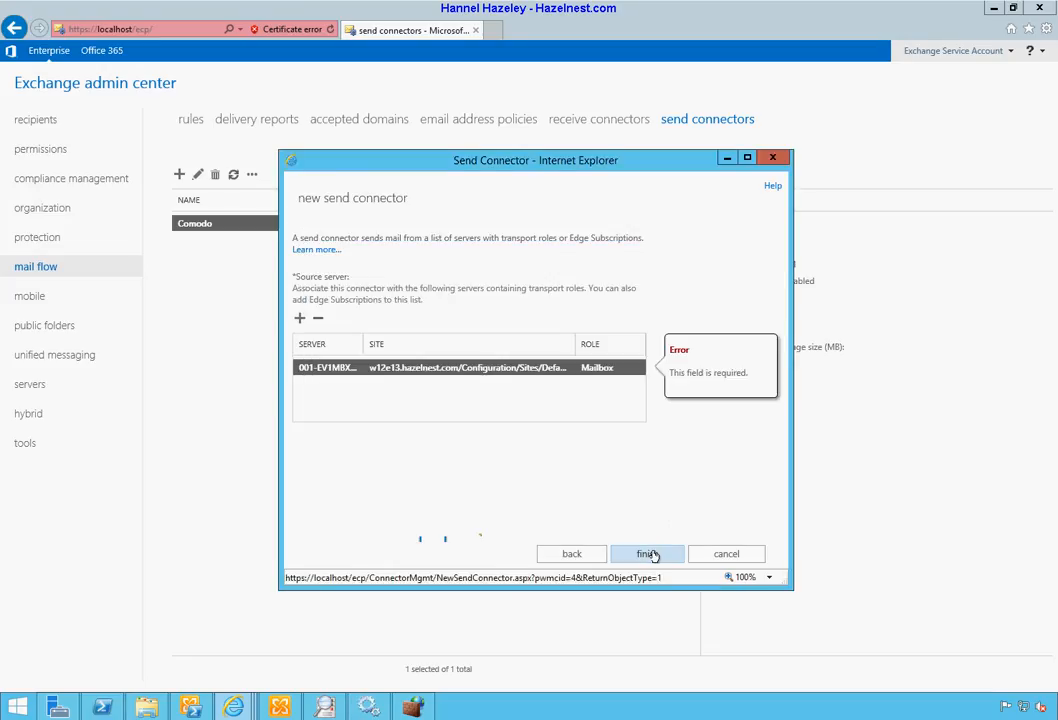
left_click(648, 553)
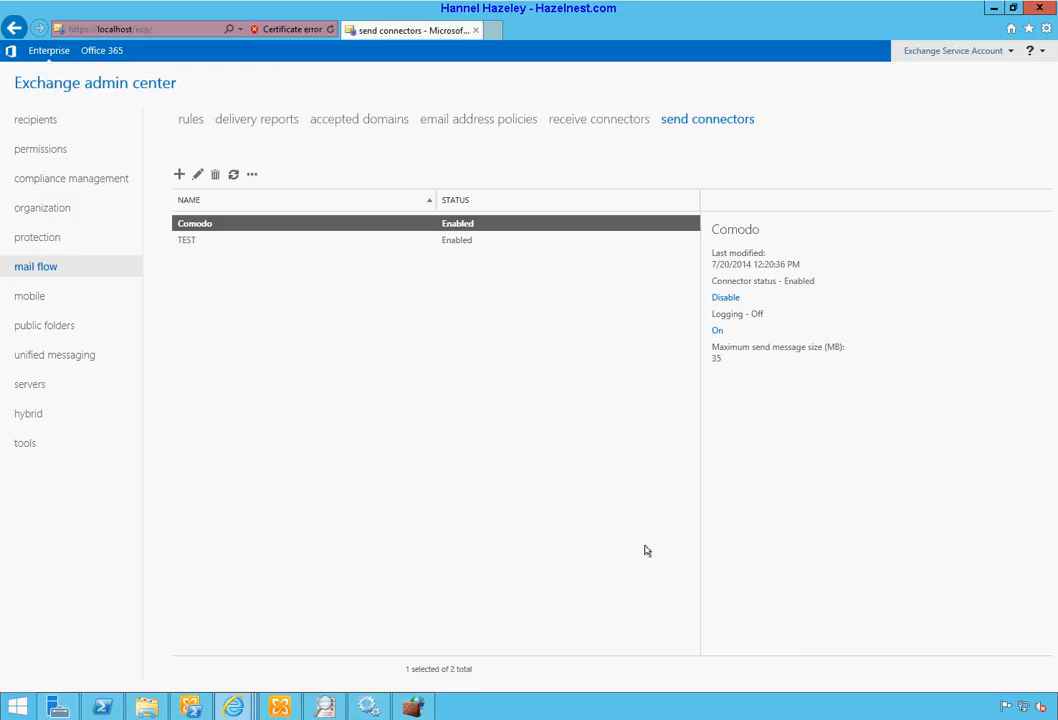
Step: Select the TEST connector, delete it and confirm the warning, leaving only Comodo
left_click(396, 248)
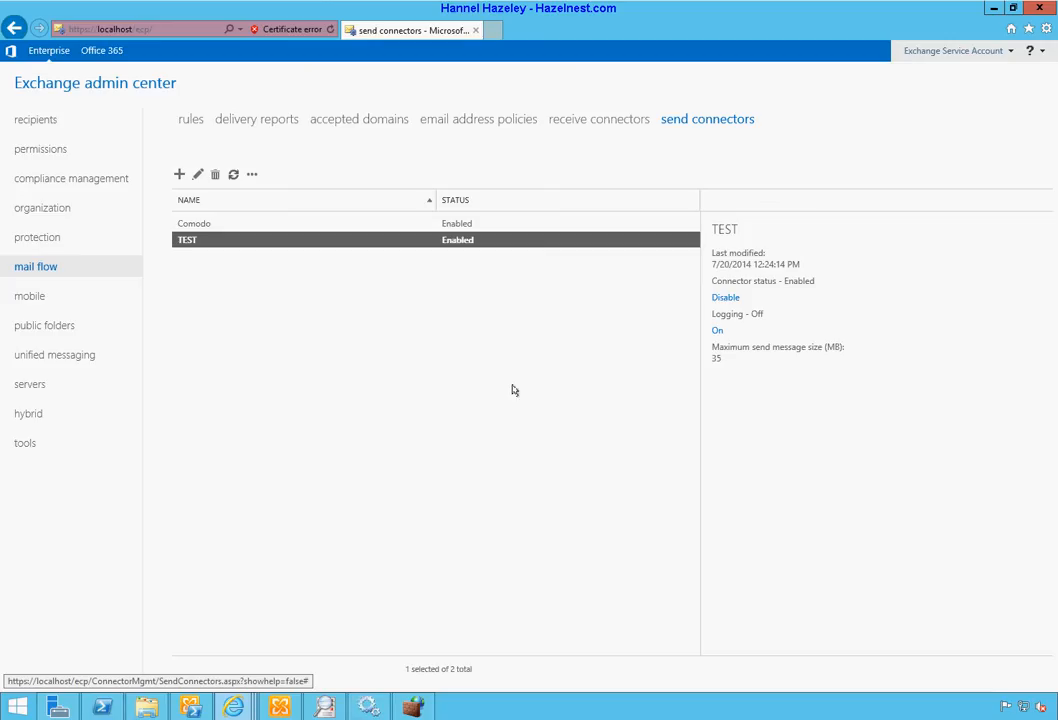
left_click(204, 226)
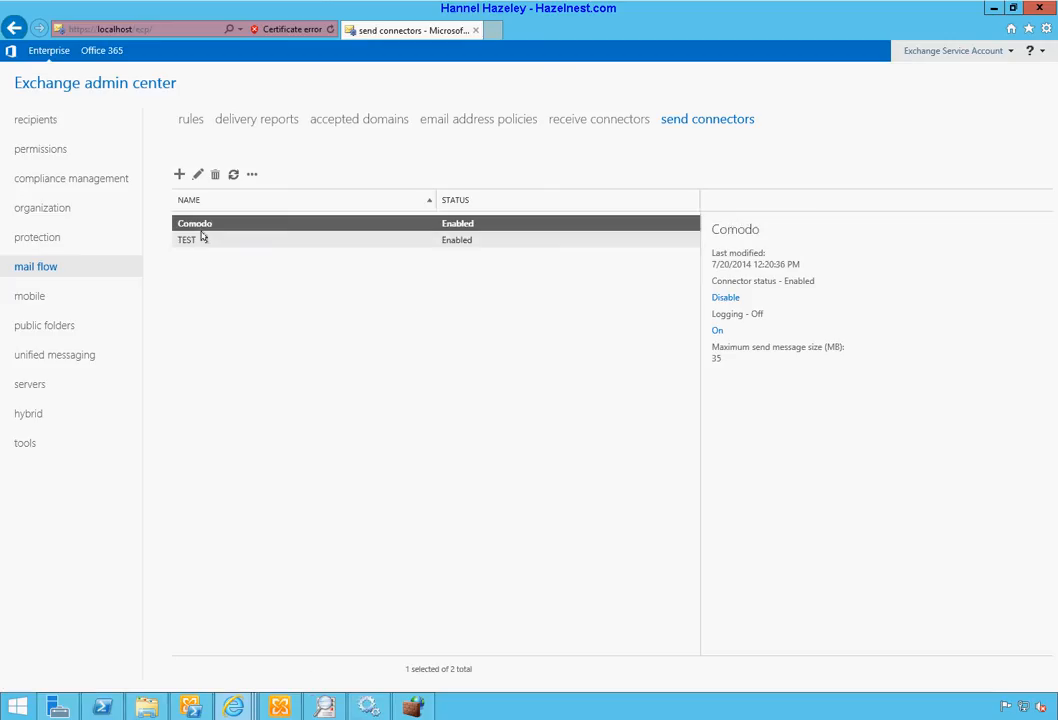
left_click(205, 237)
left_click(213, 176)
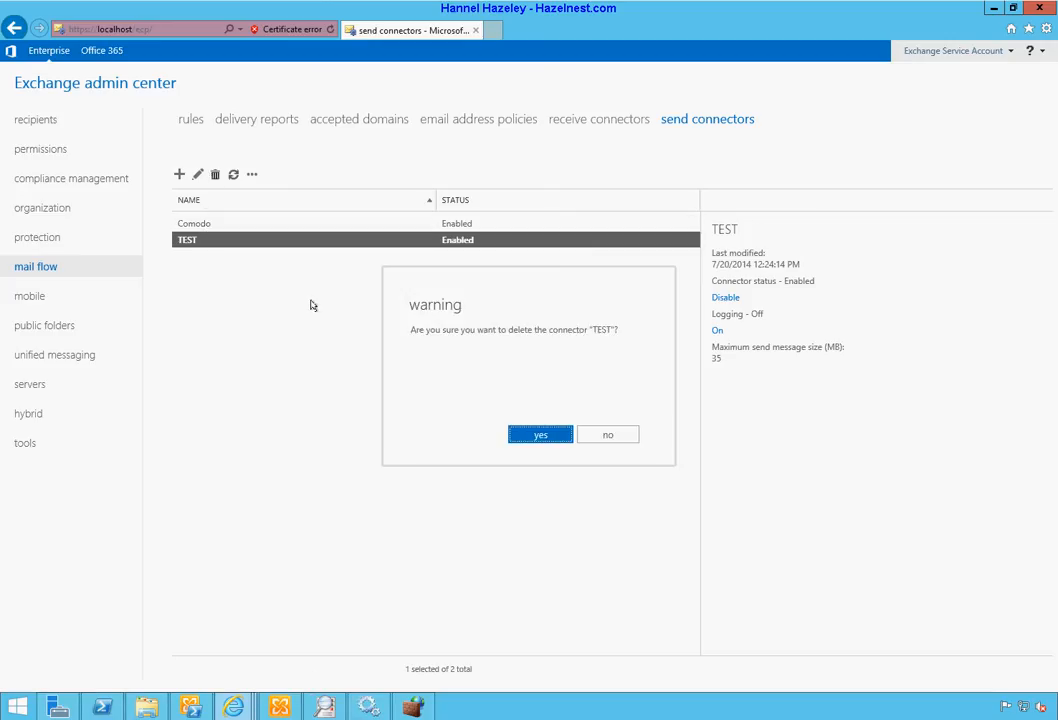
left_click(549, 366)
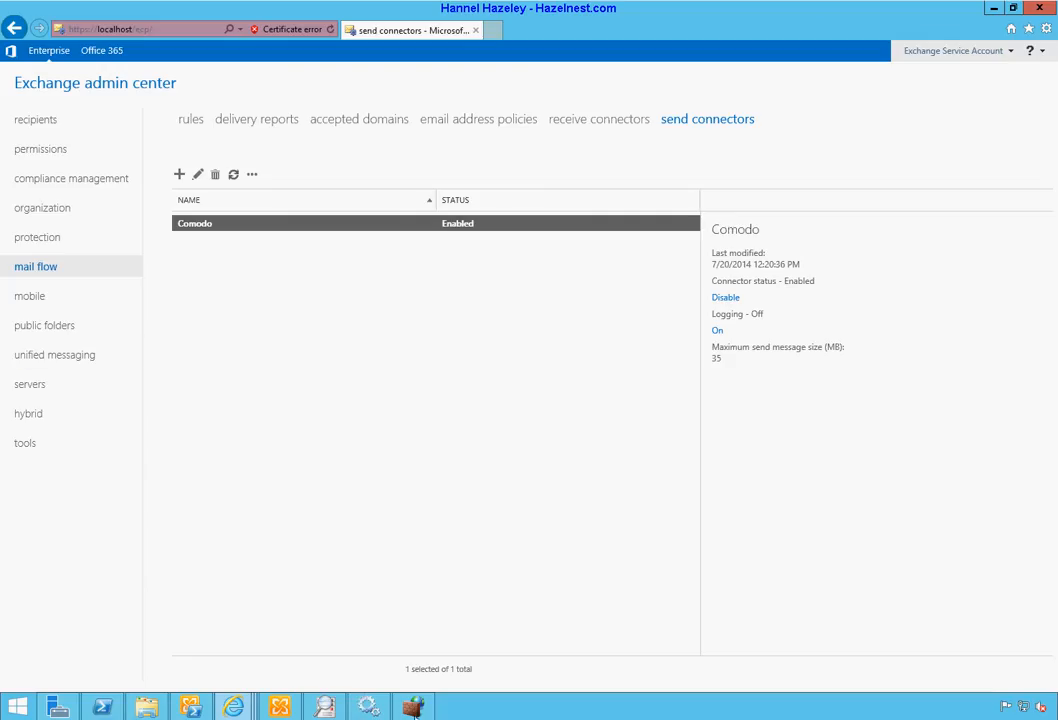
mouse_move(233, 707)
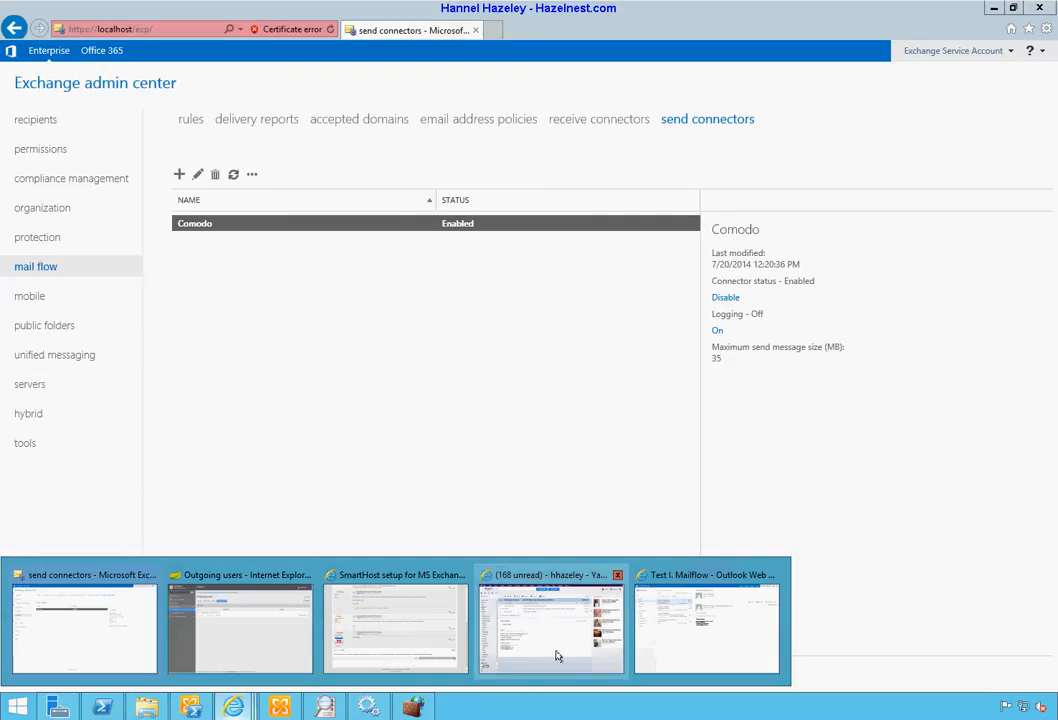
Step: Start a new Outlook Web App message addressed to the external Yahoo recipient
left_click(661, 593)
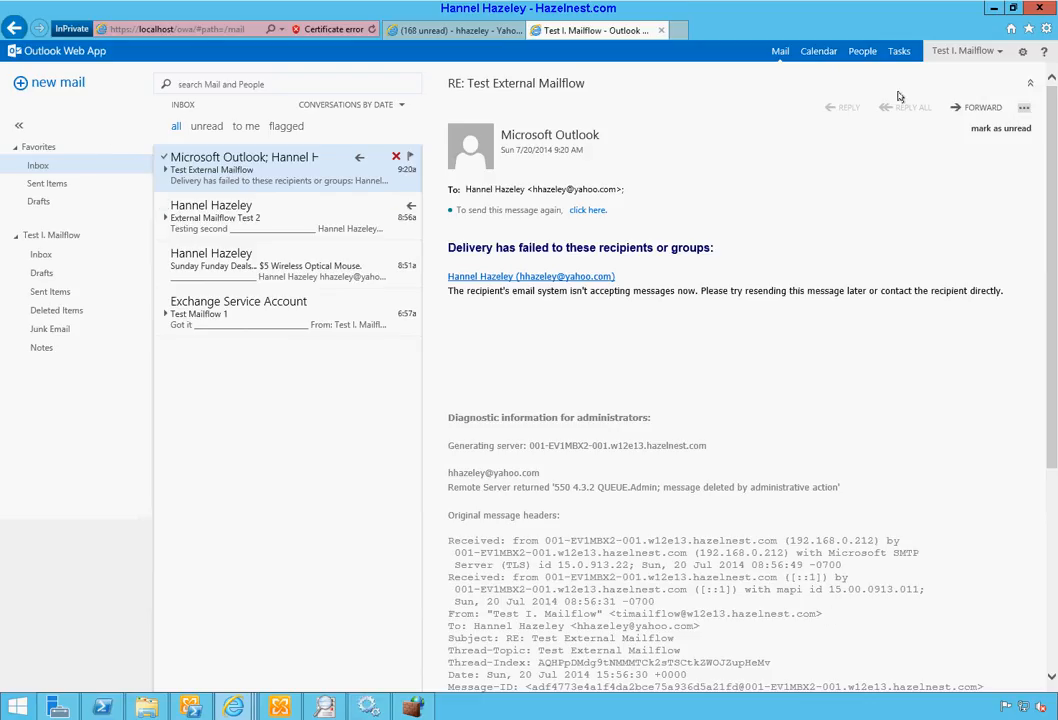
left_click(42, 86)
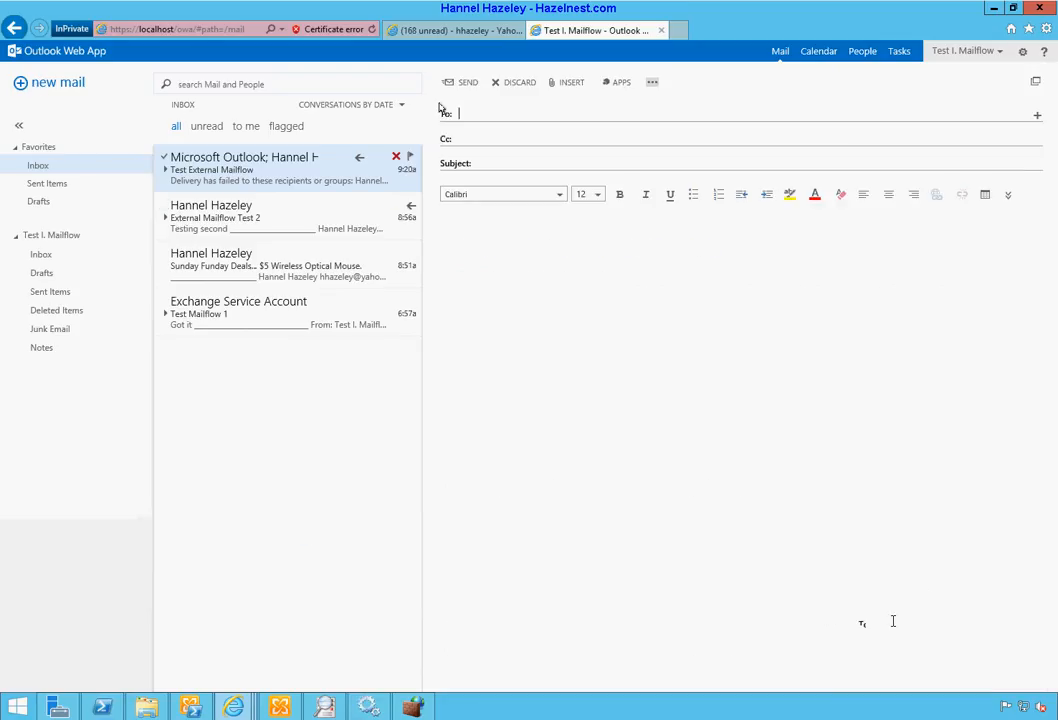
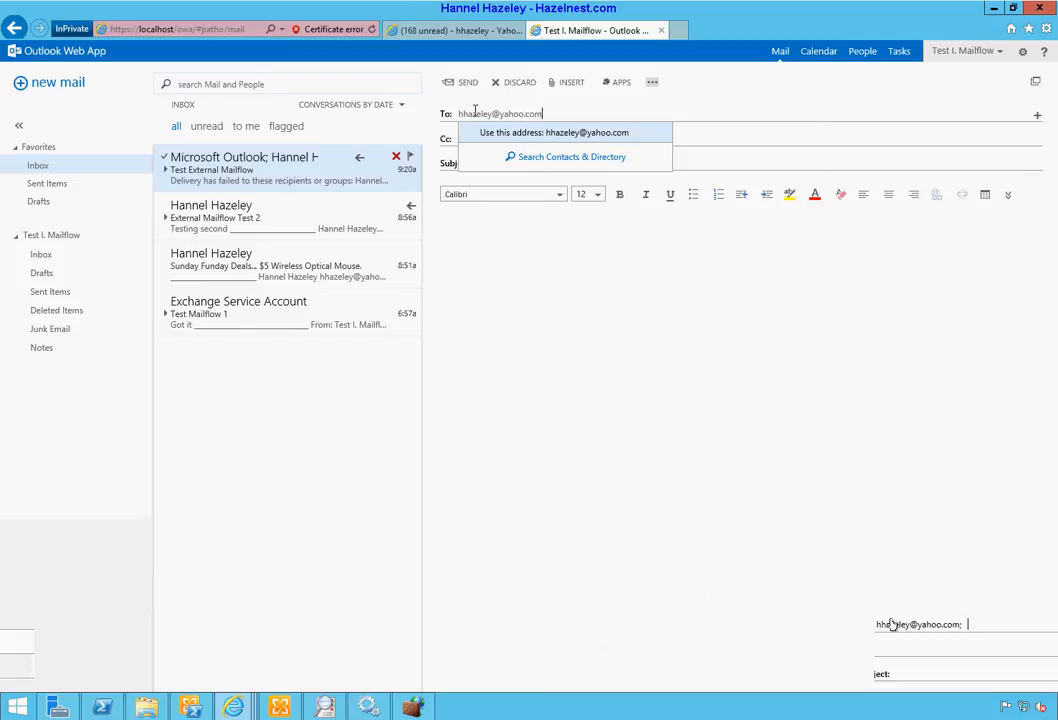
key("Return")
Step: Give it subject 'Test External Mail 3' and body 'Test 3', and send it
key("Tab")
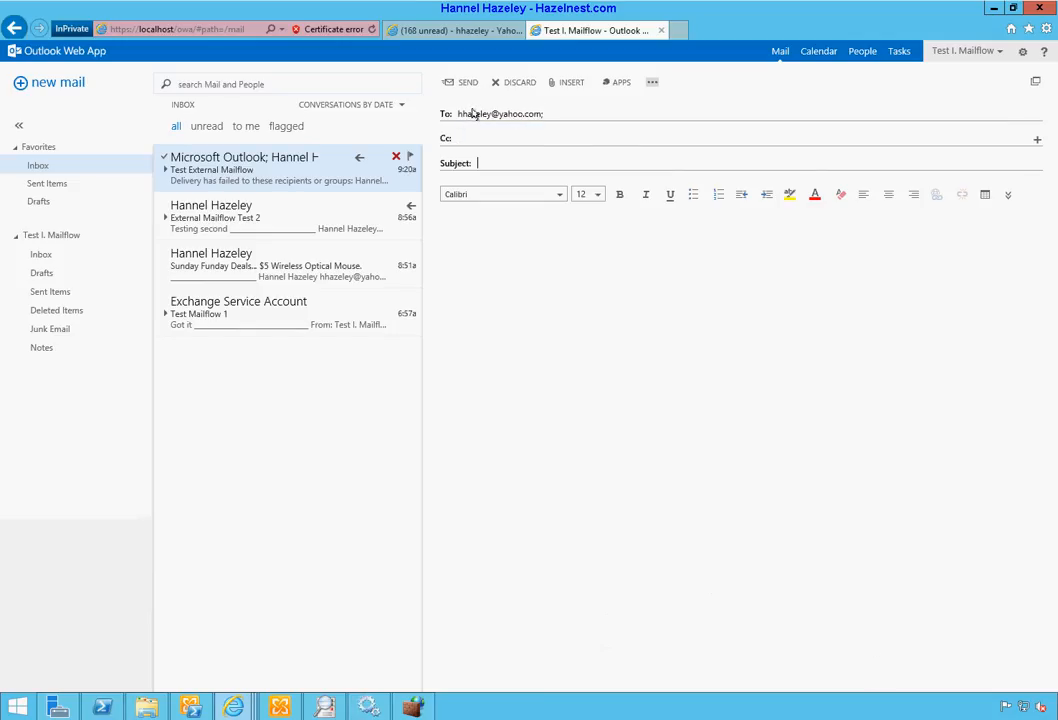
type("Teste")
key("BackSpace")
type("External Mail 3")
key("Tab")
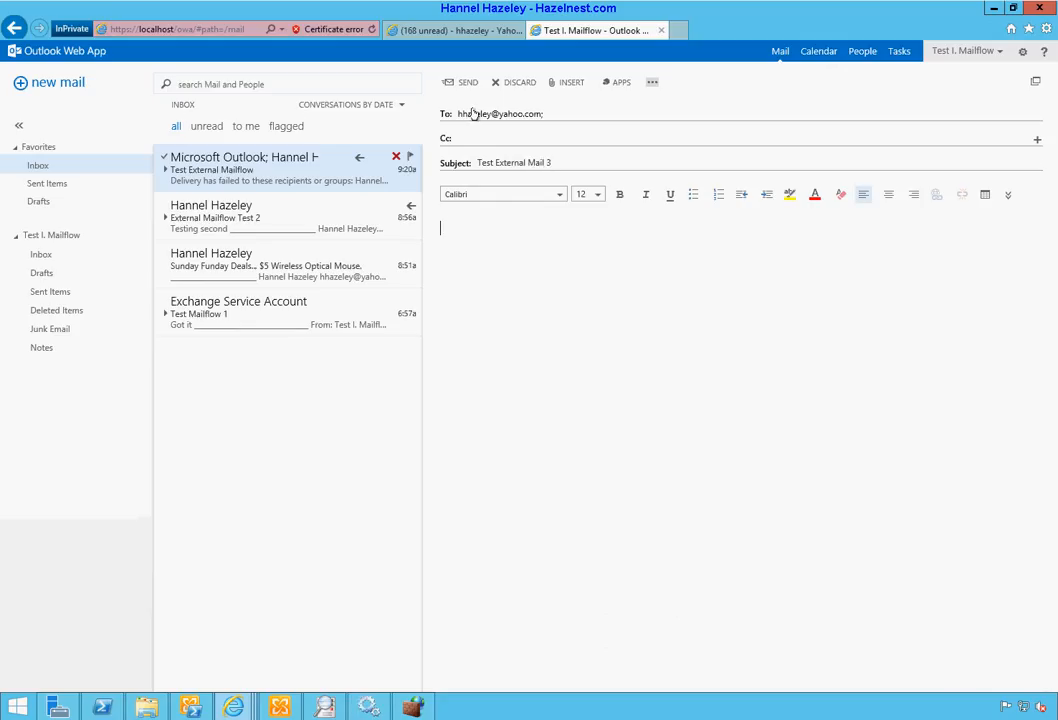
type("Test 3")
key("Return")
left_click(469, 87)
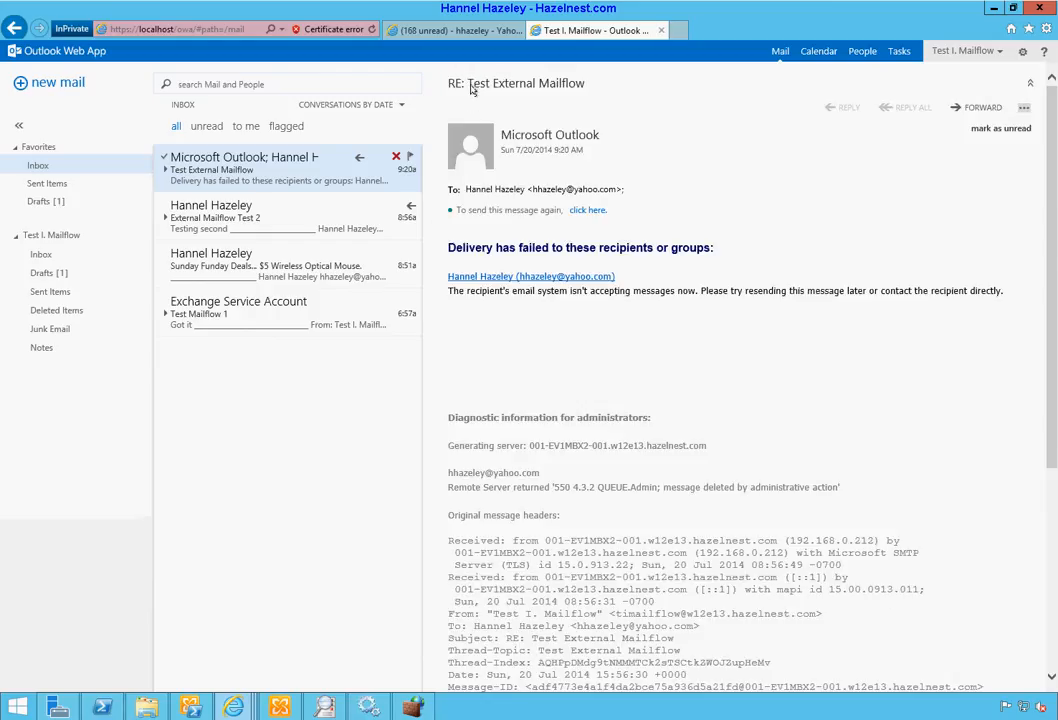
Step: Look through Inbox, Drafts and Sent Items to find Test External Mail 3 in Sent Items
left_click(52, 254)
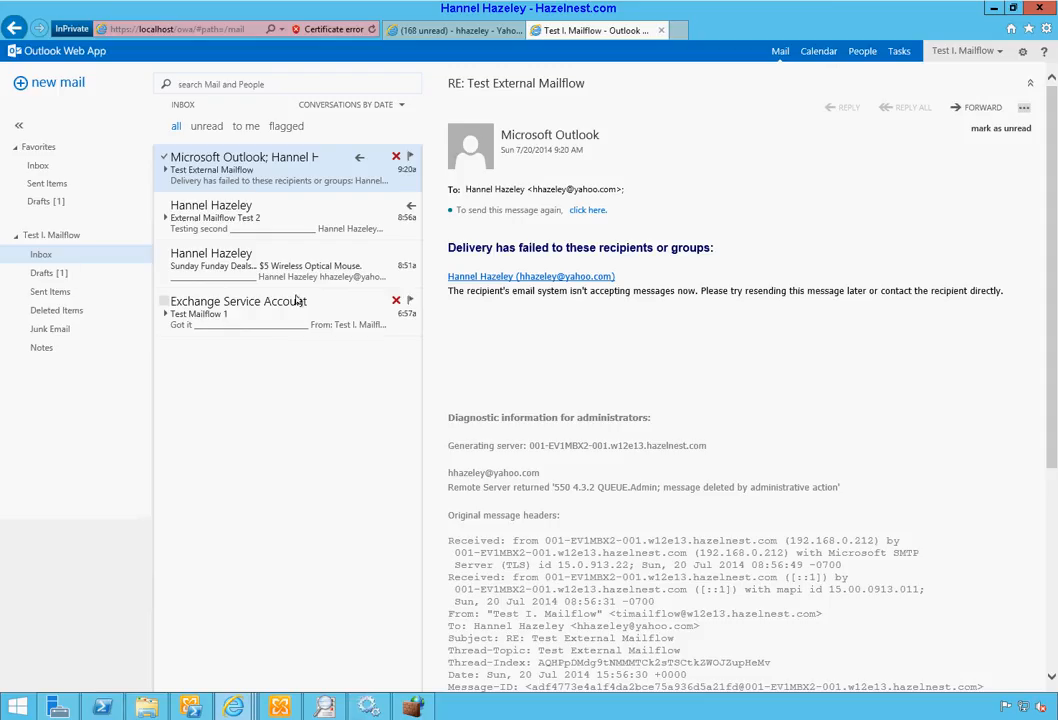
left_click(35, 293)
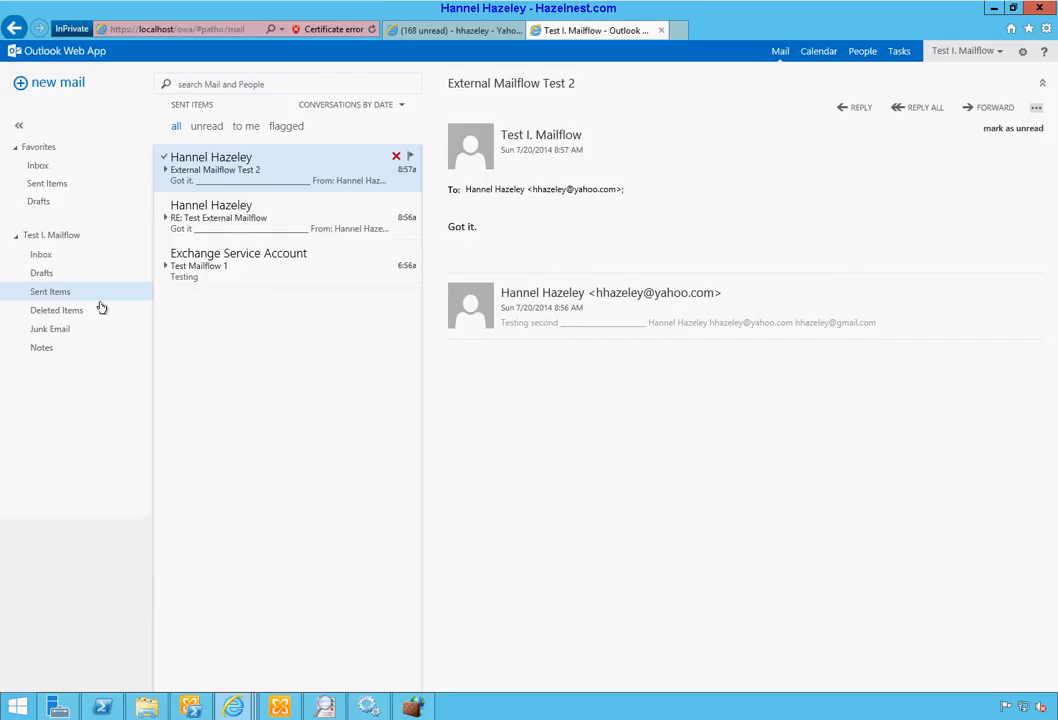
left_click(43, 279)
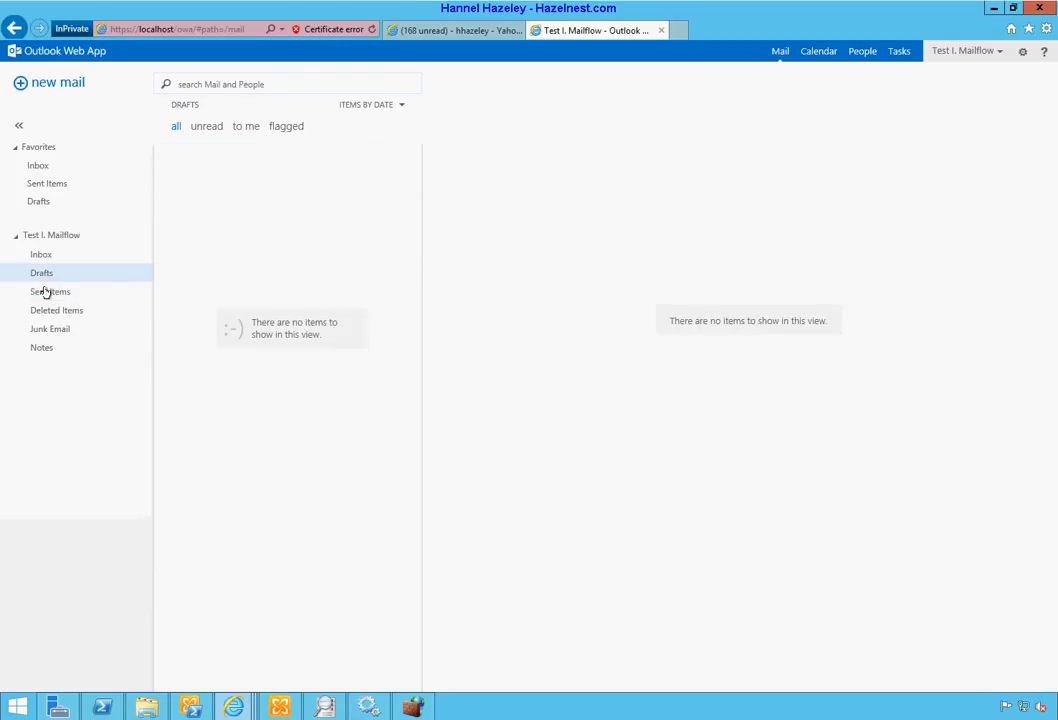
left_click(45, 290)
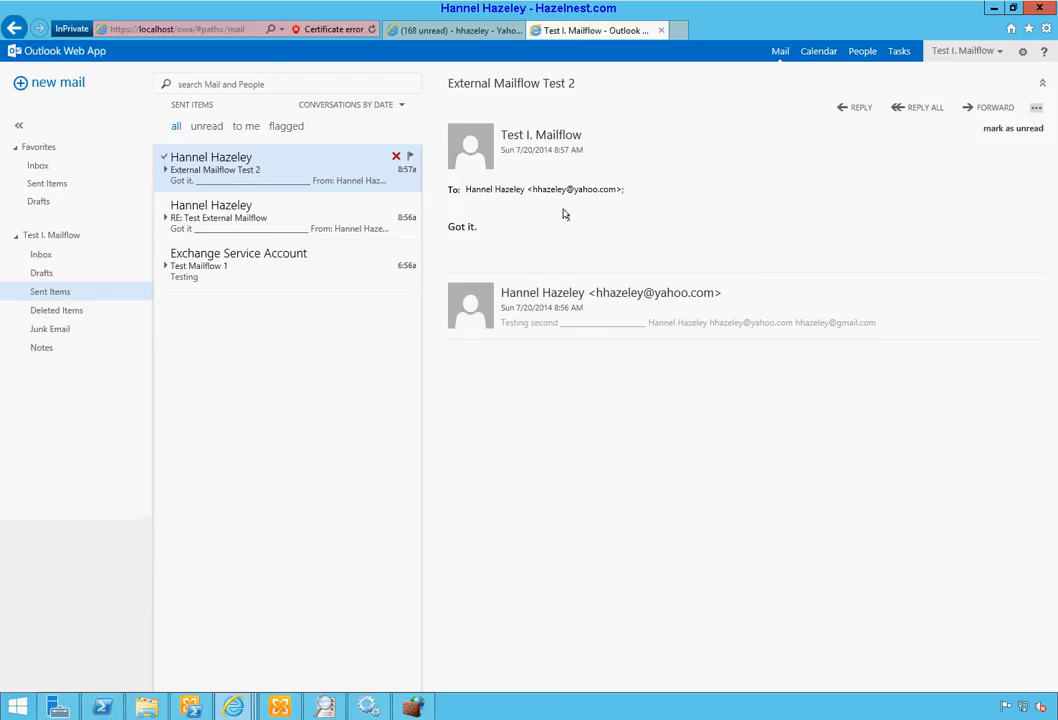
right_click(229, 482)
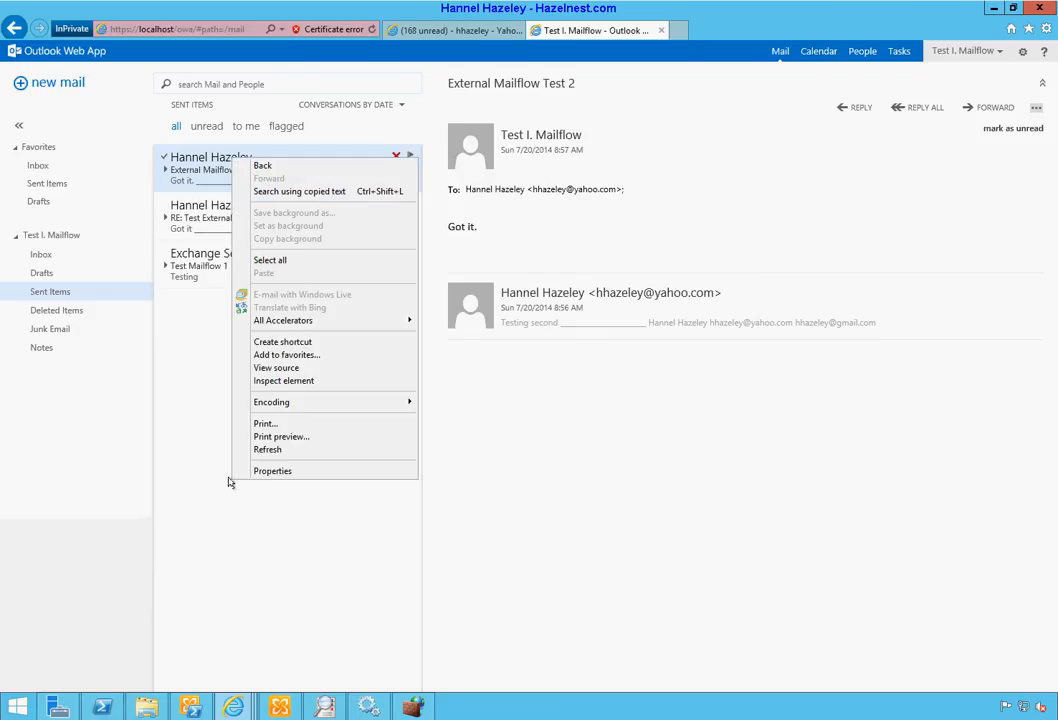
left_click(190, 454)
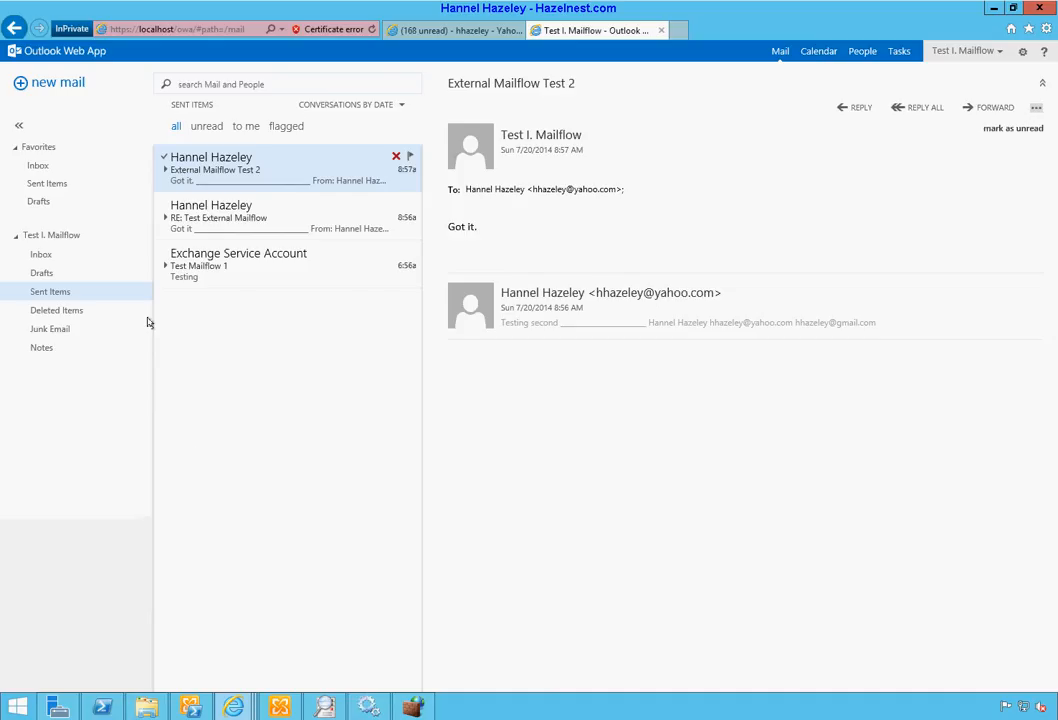
Step: Recheck Inbox and Drafts, confirm Sent Items, and bring the Exchange Management Shell forward
left_click(41, 255)
left_click(49, 273)
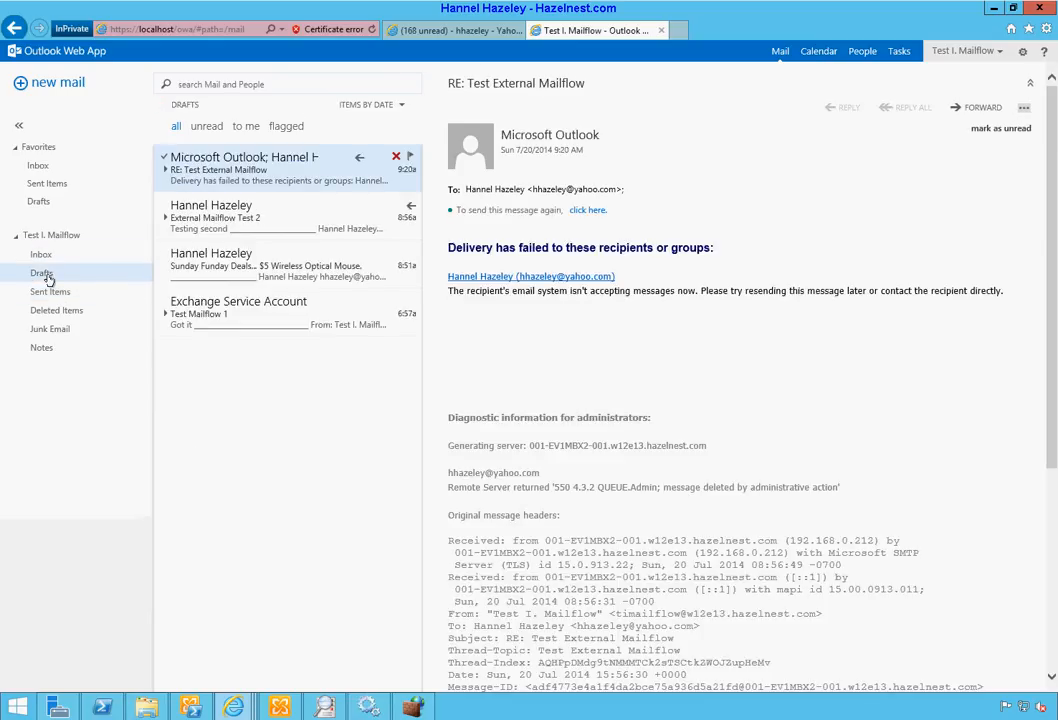
left_click(51, 292)
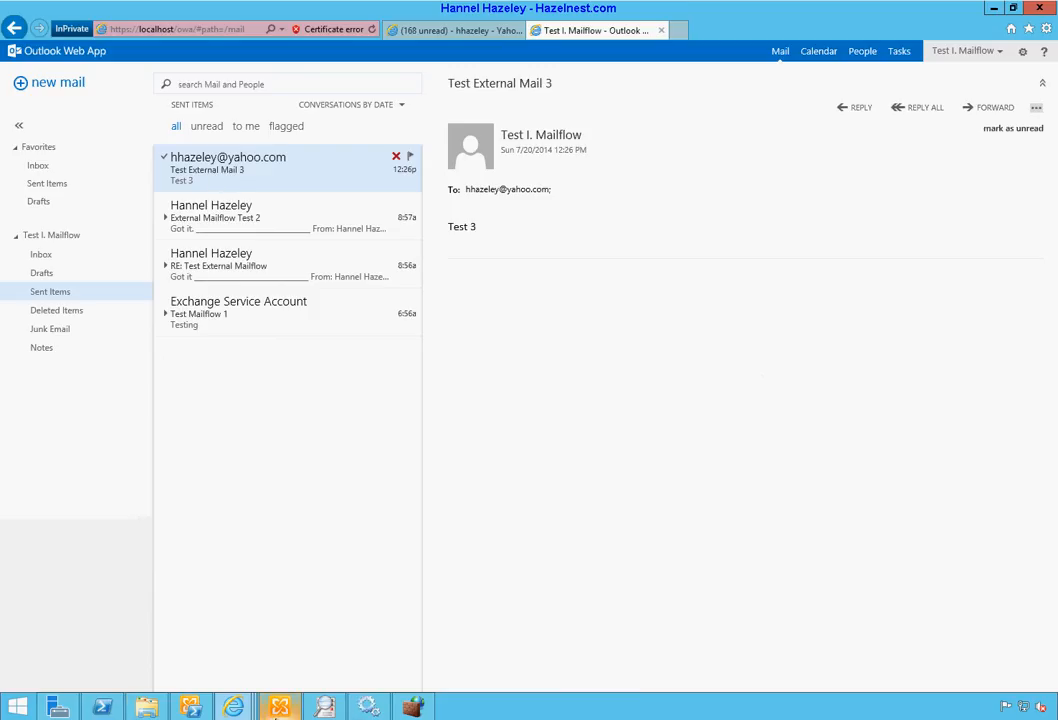
left_click(191, 706)
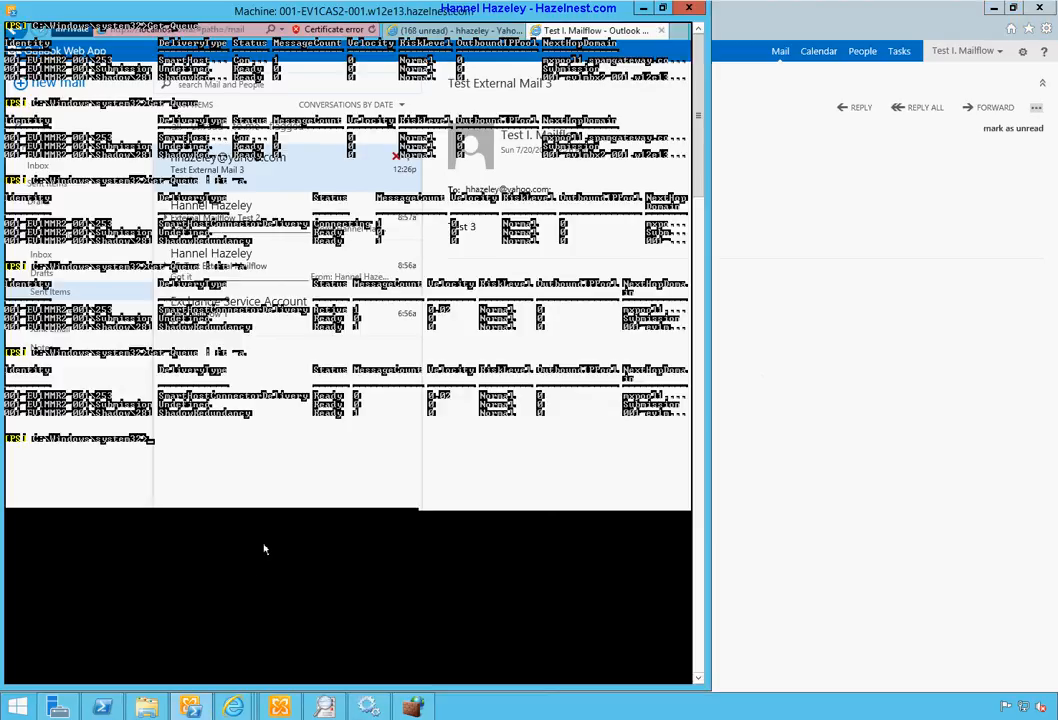
Step: Rerun Get-Queue | ft -a until only Submission (0) and ShadowRedundancy (3) queues remain
key("Up")
key("Return")
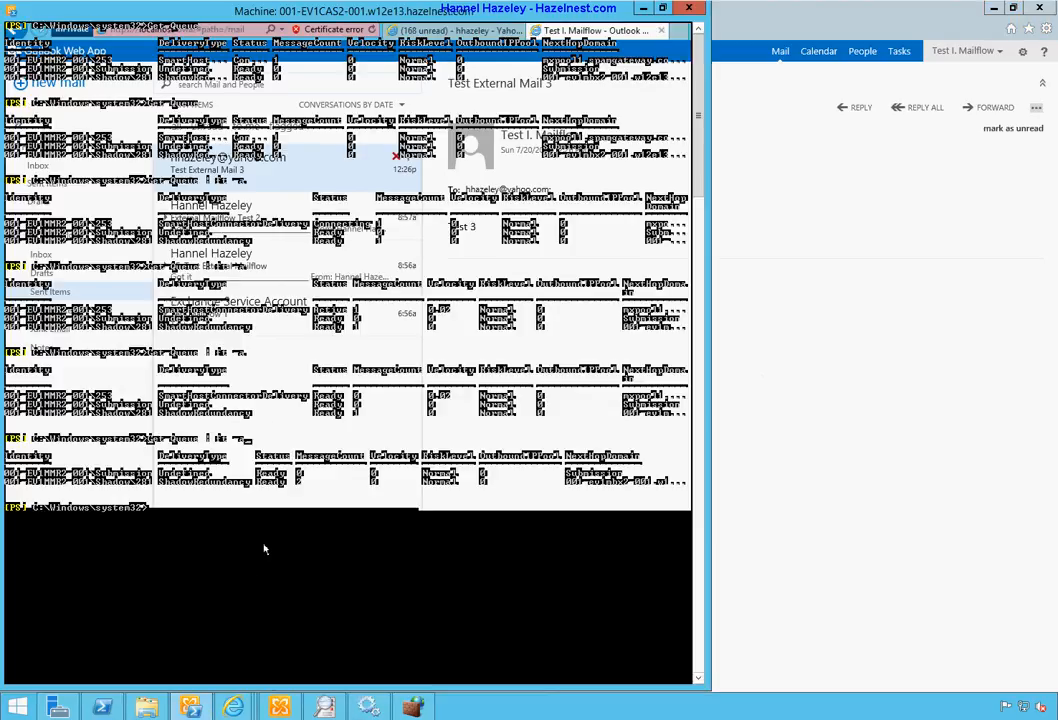
key("Up")
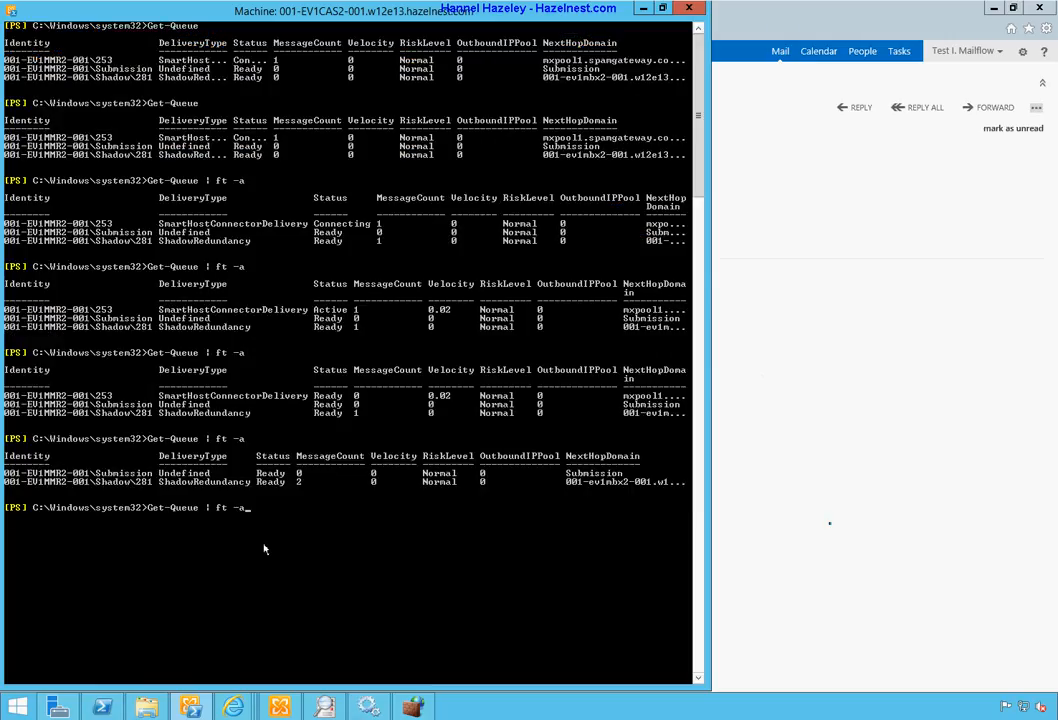
key("Return")
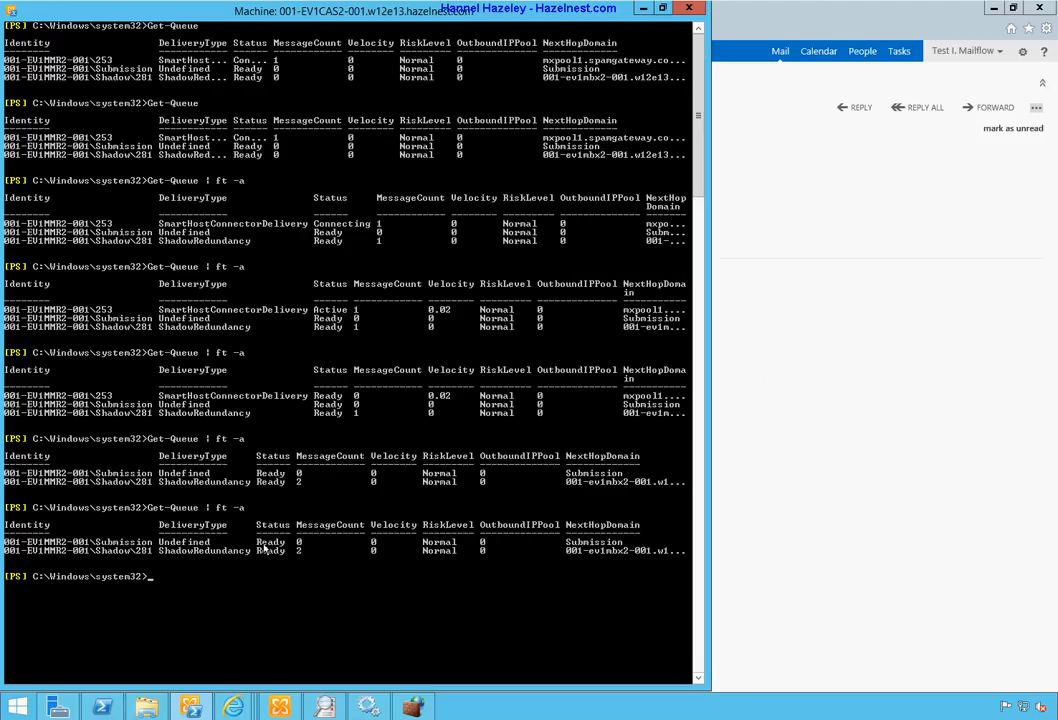
key("Up")
key("Return")
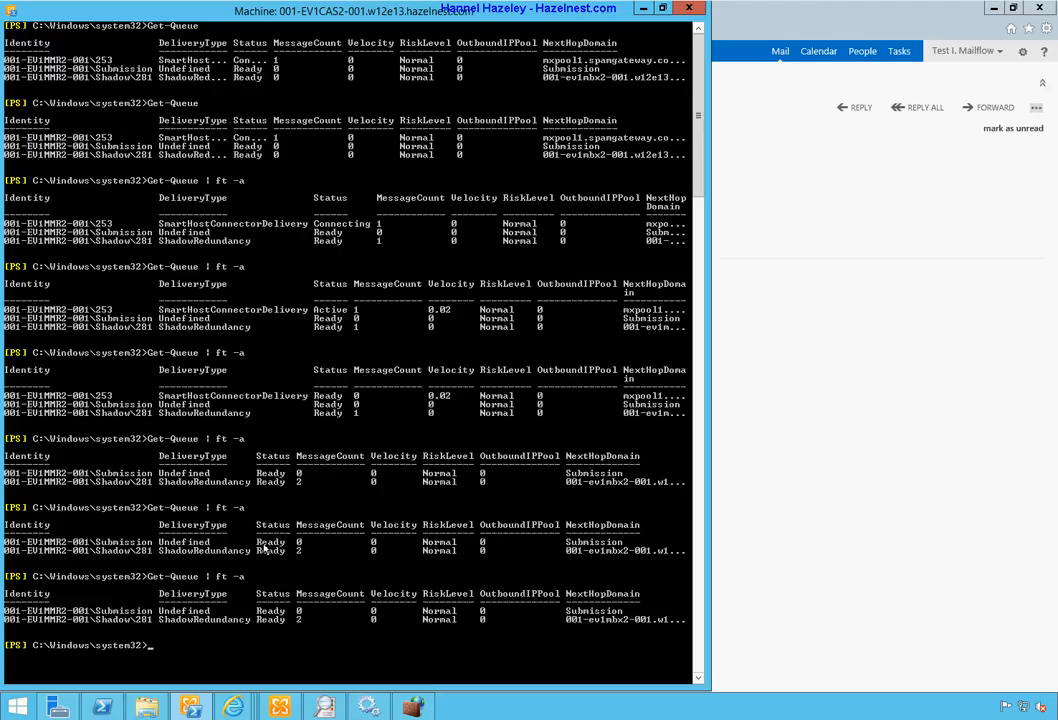
key("Up")
key("Return")
key("Up")
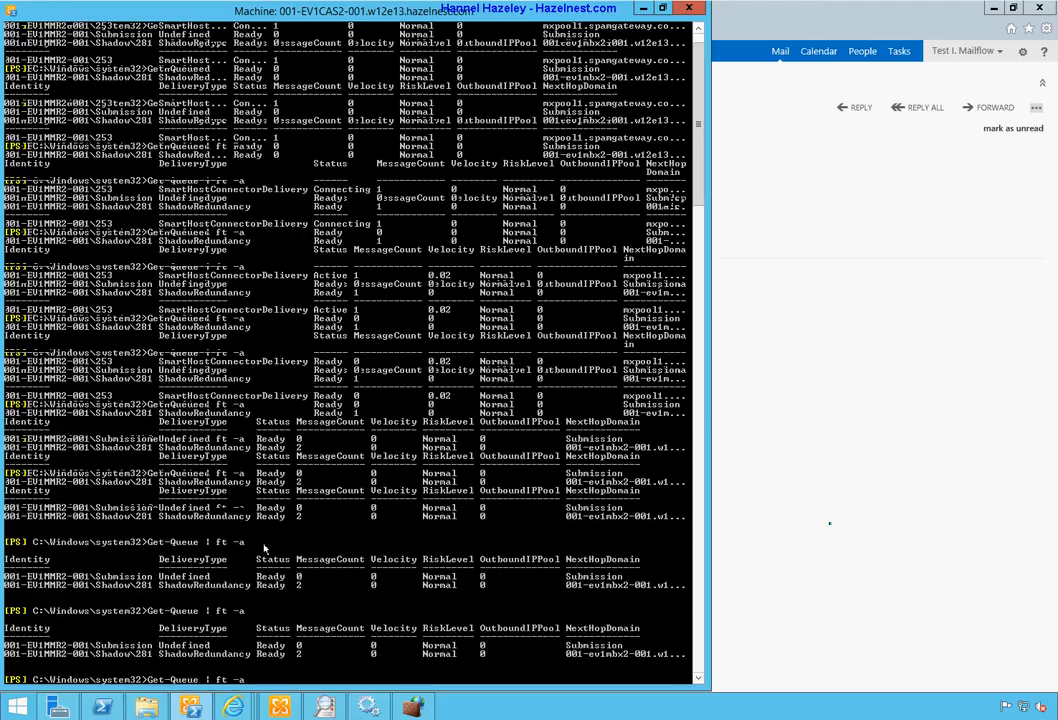
key("Return")
key("Up")
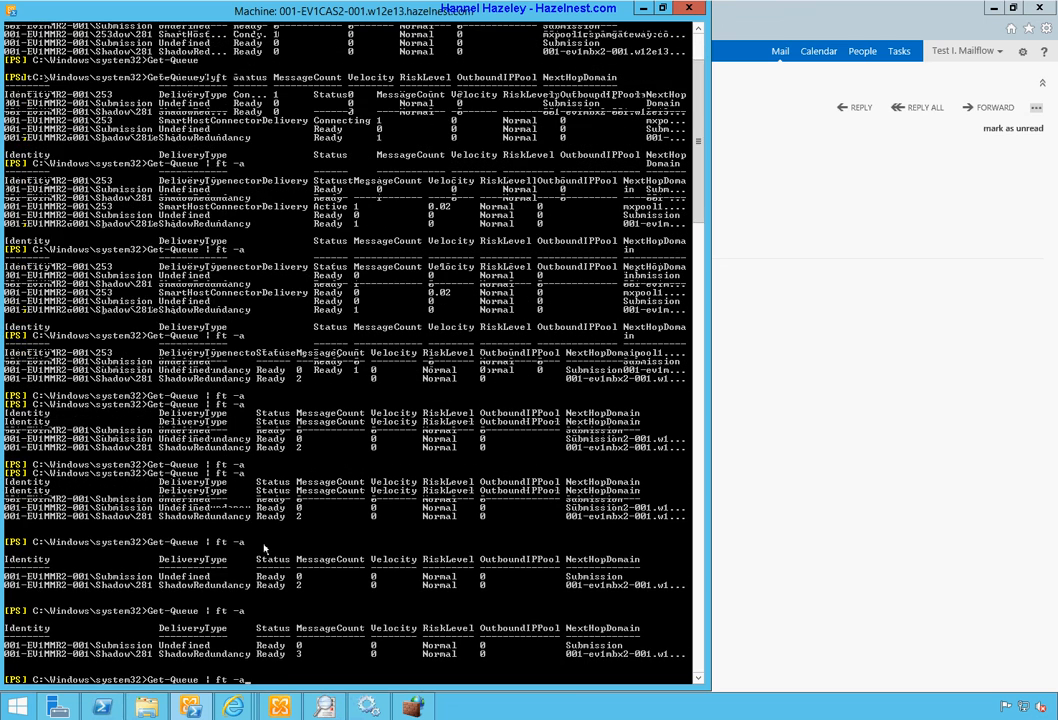
key("Return")
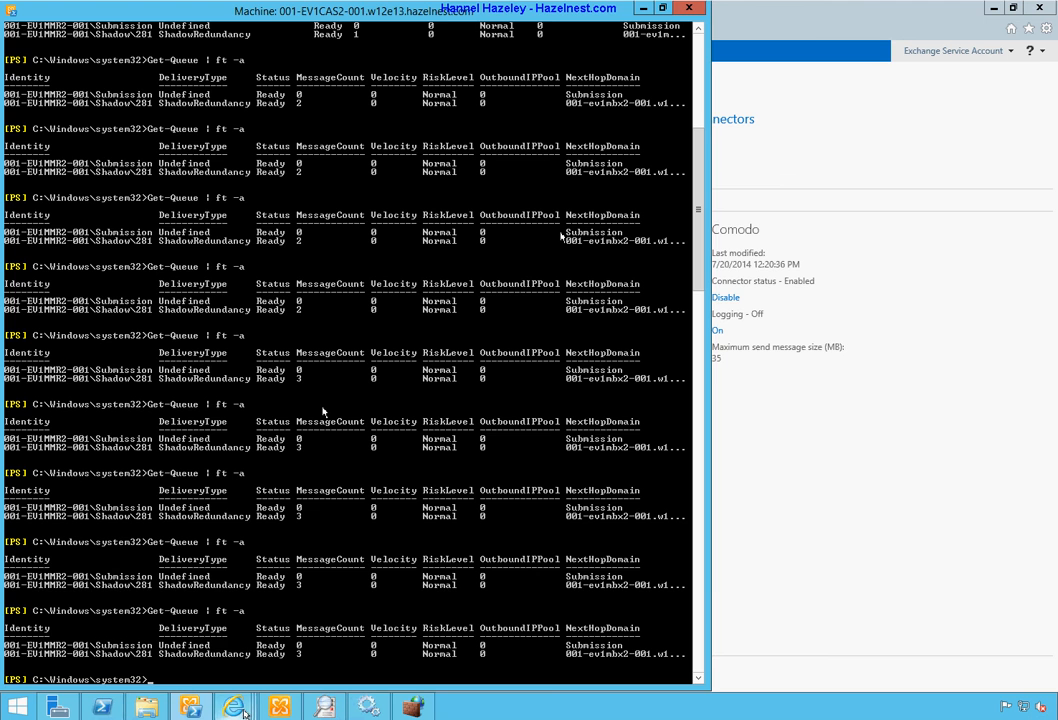
Step: Open the newly arrived Test External Mail 3 in Yahoo Mail
mouse_move(243, 712)
left_click(548, 615)
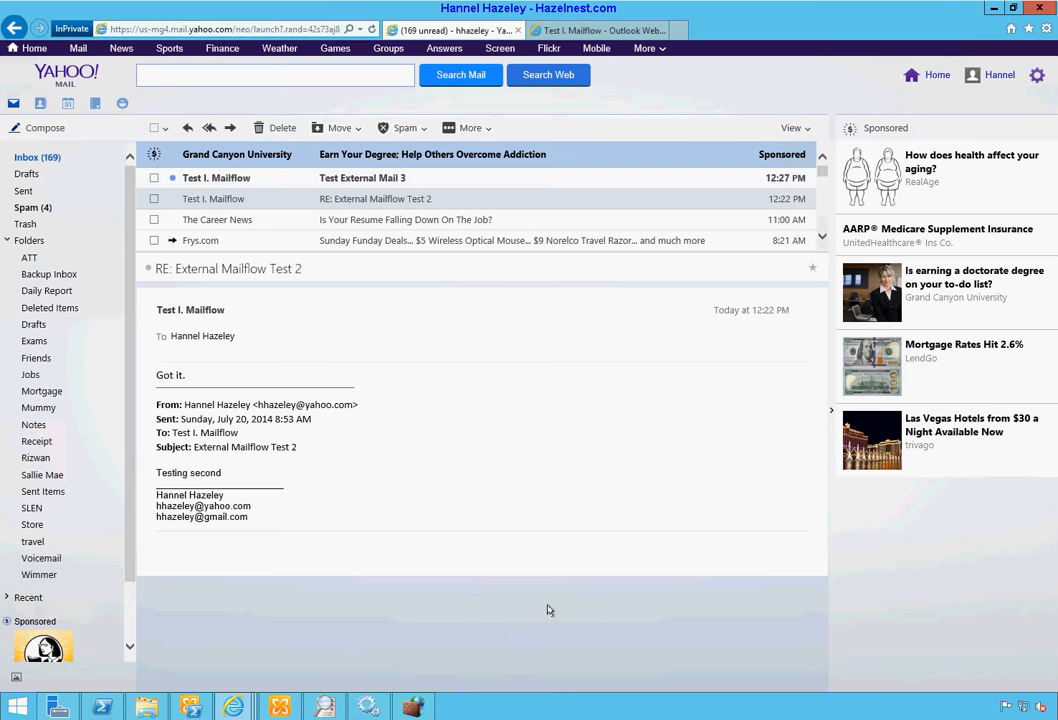
left_click(356, 179)
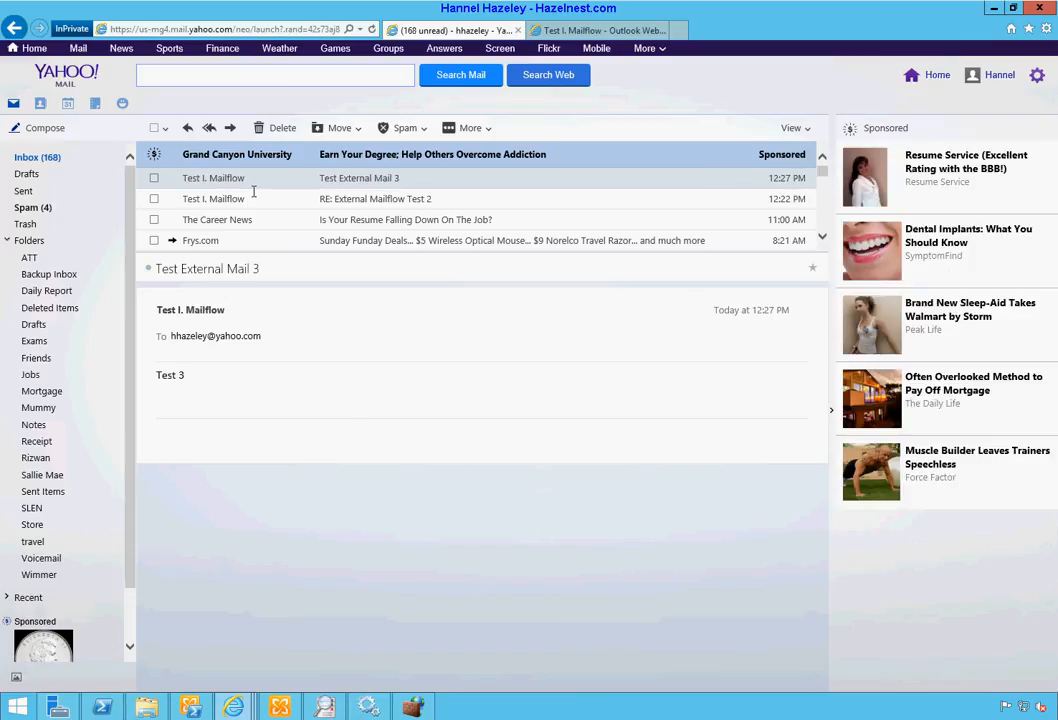
Step: Send the reply 'Got it, its working', then refresh the Yahoo inbox
left_click(188, 129)
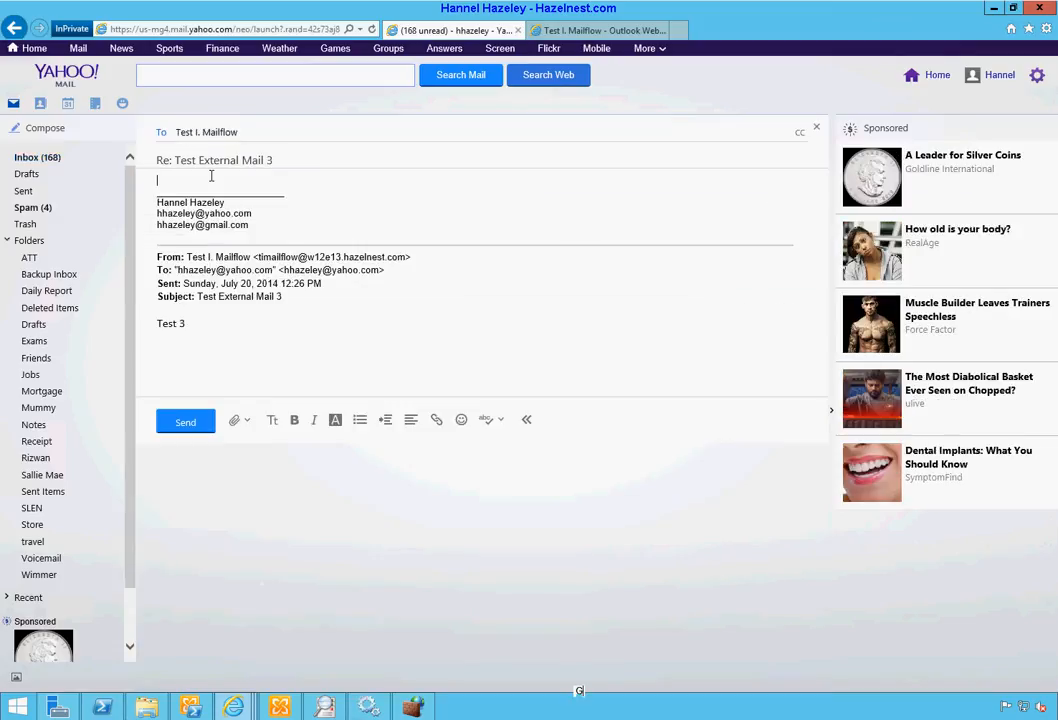
type("Got it")
key("BackSpace")
type(", its working")
key("Return")
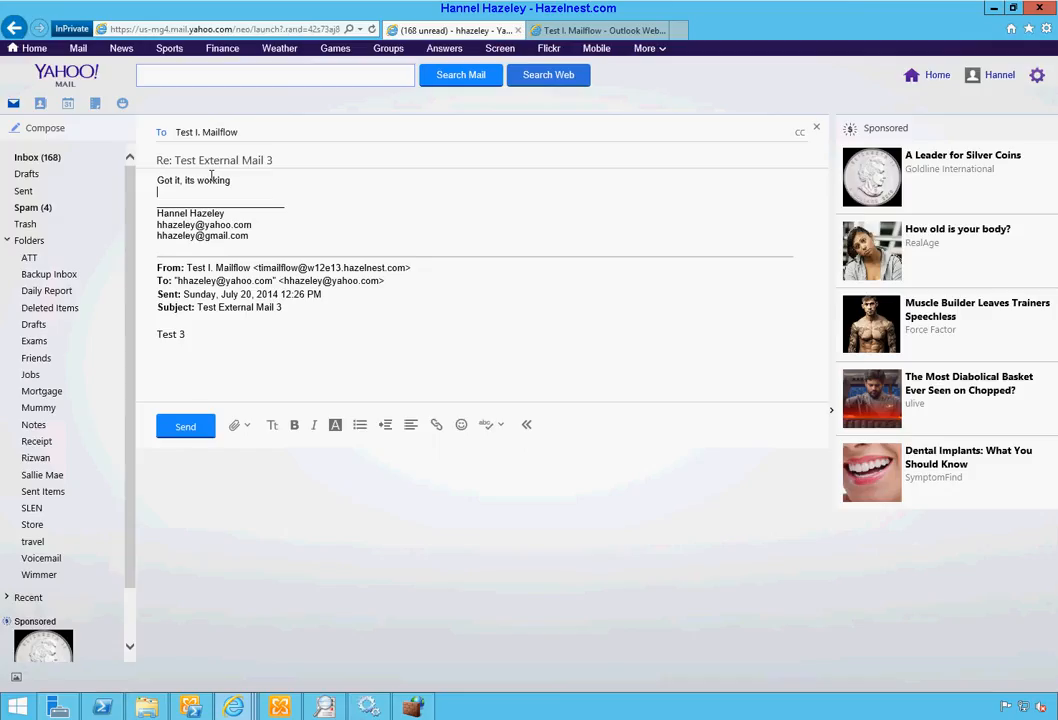
left_click(179, 429)
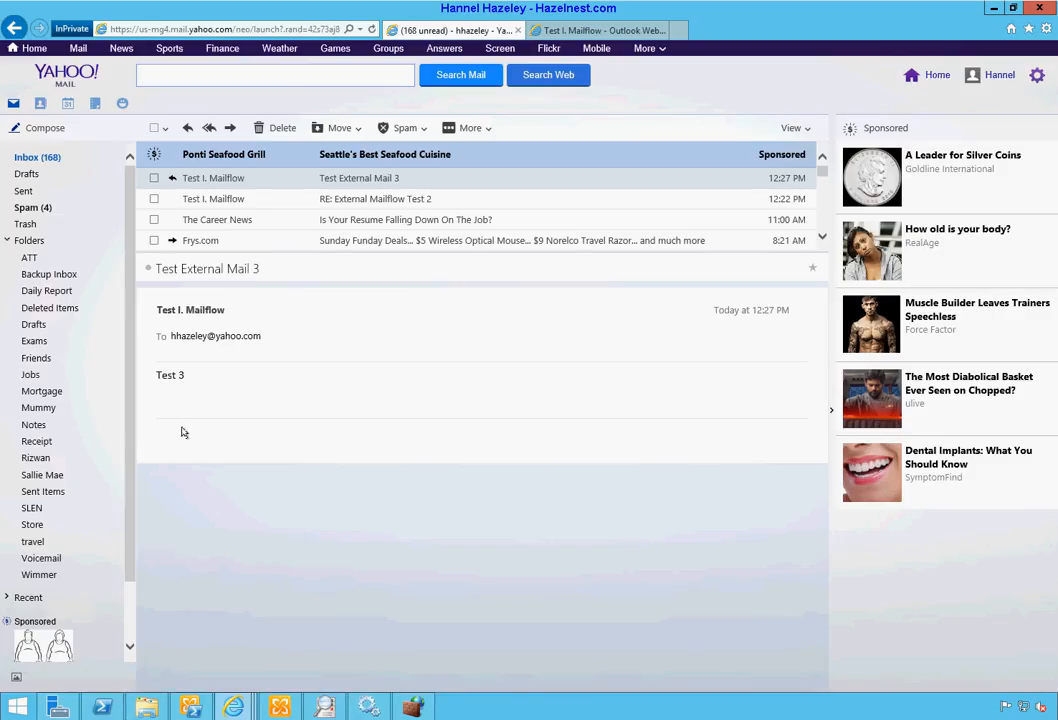
left_click(40, 160)
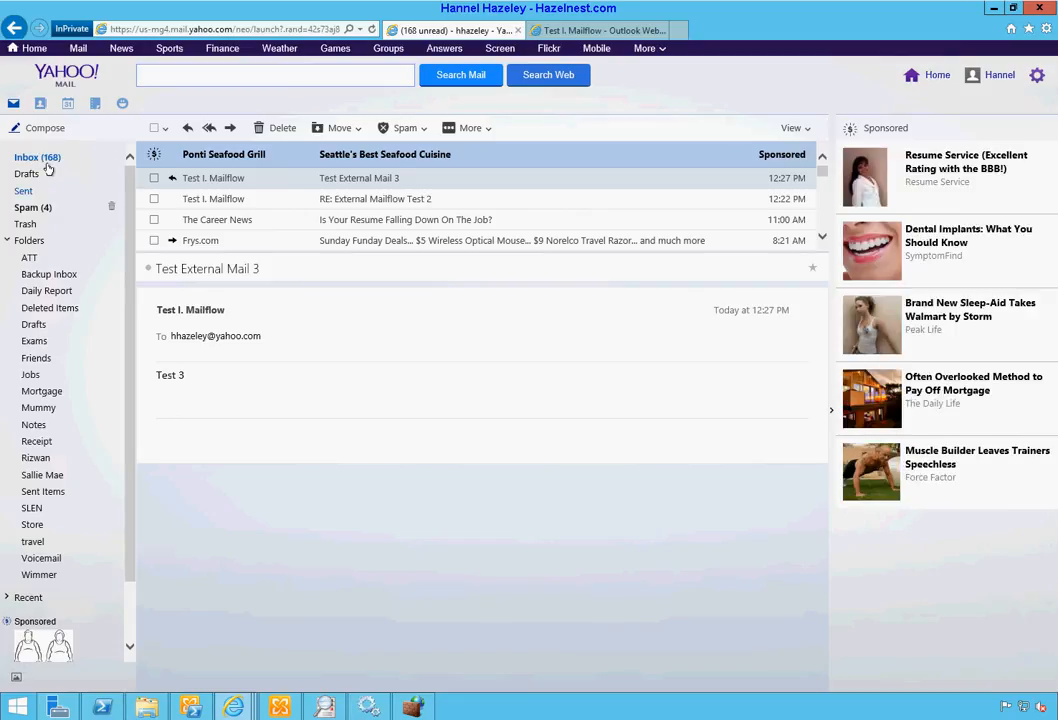
left_click(50, 159)
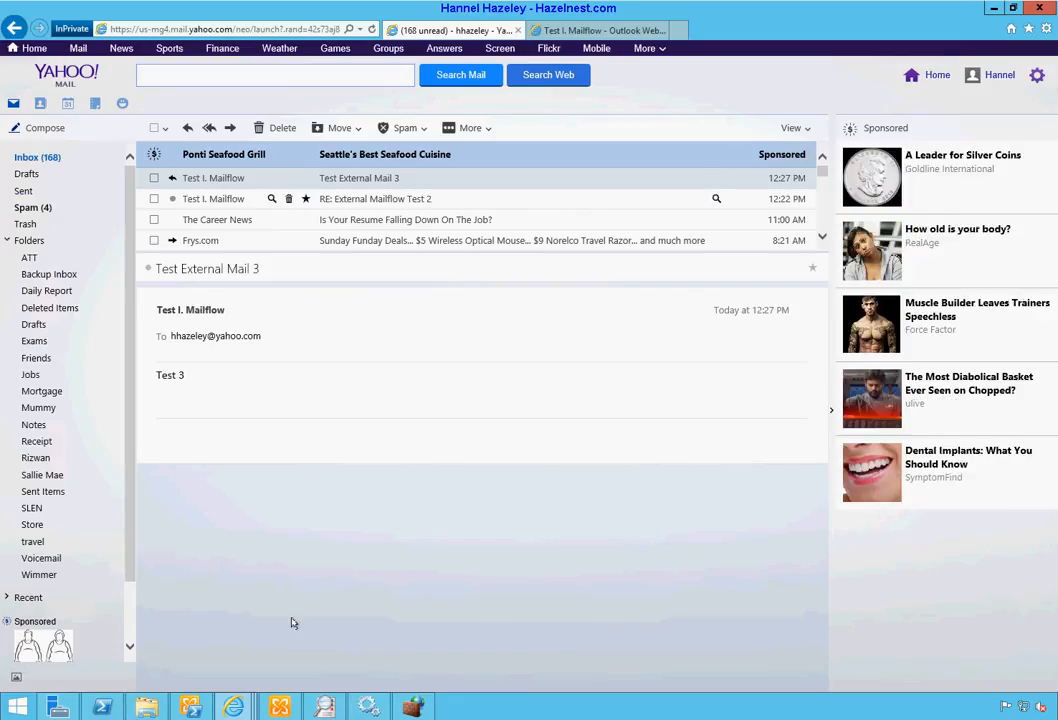
mouse_move(233, 708)
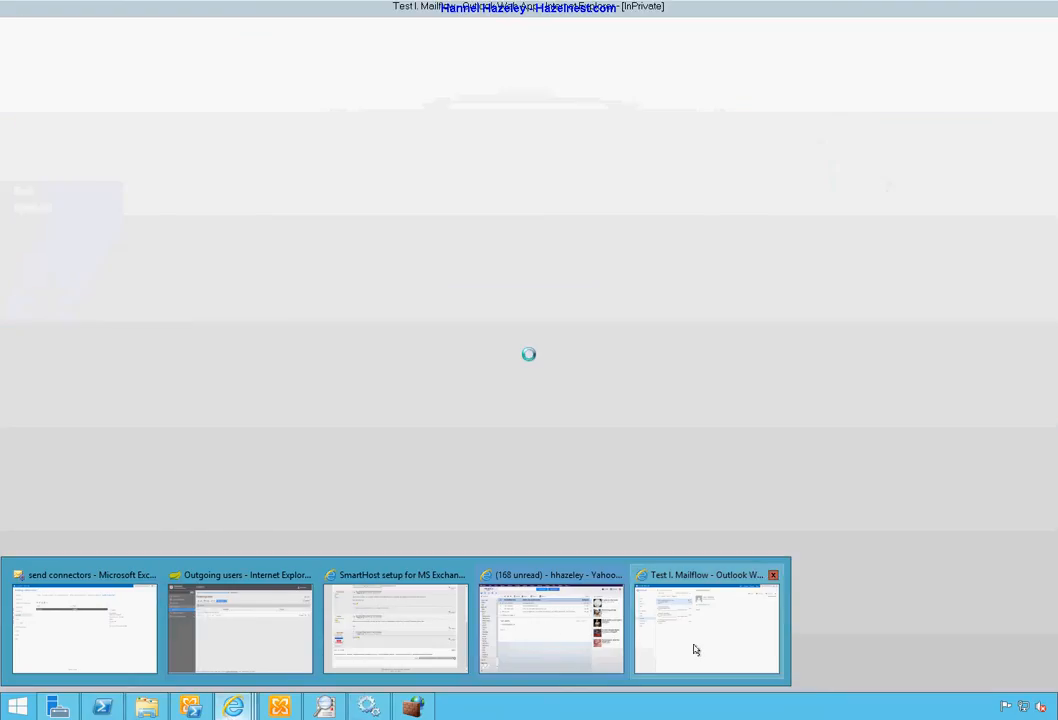
Step: Open Yahoo's reply to Test External Mail 3 in the OWA inbox, then External Mailflow Test 2
left_click(694, 650)
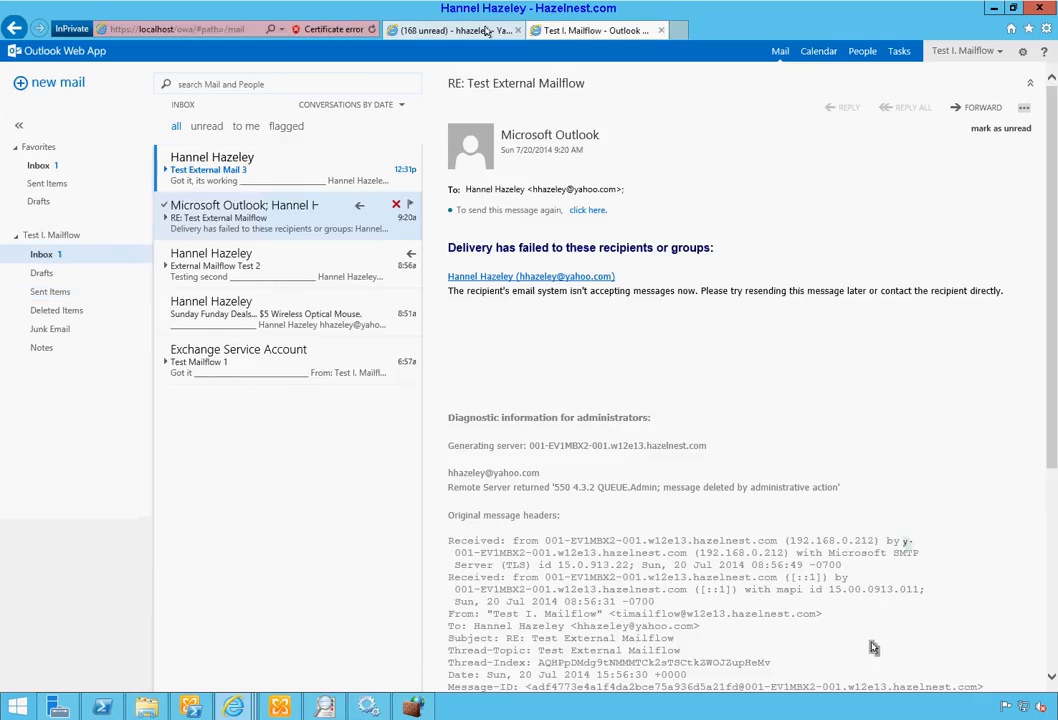
left_click(267, 172)
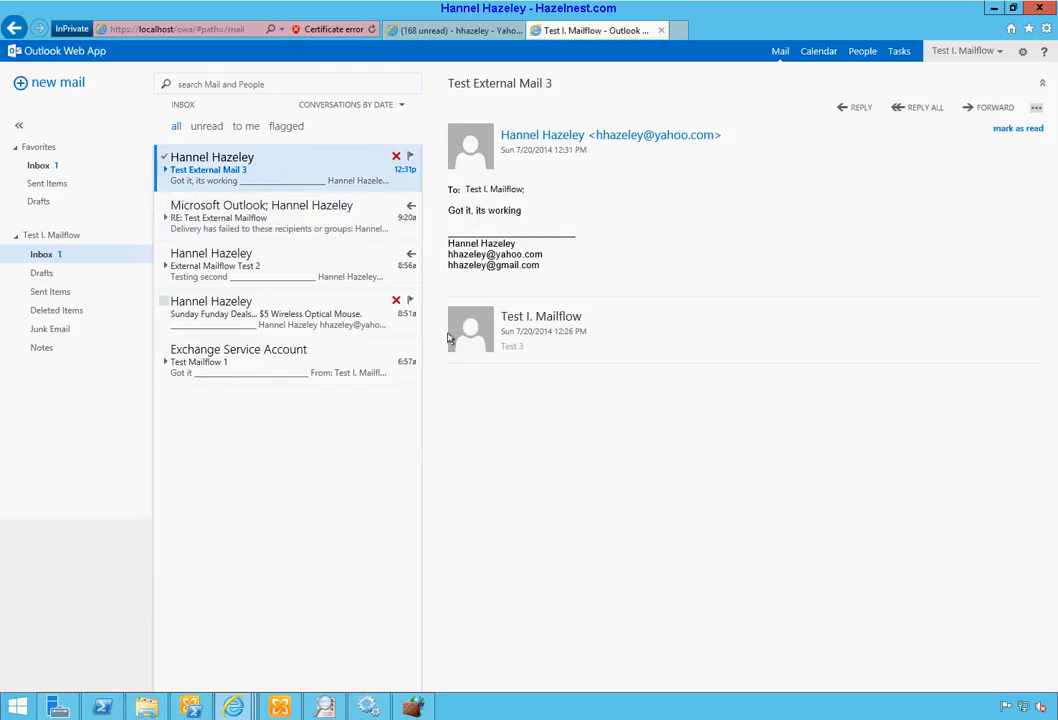
left_click(279, 270)
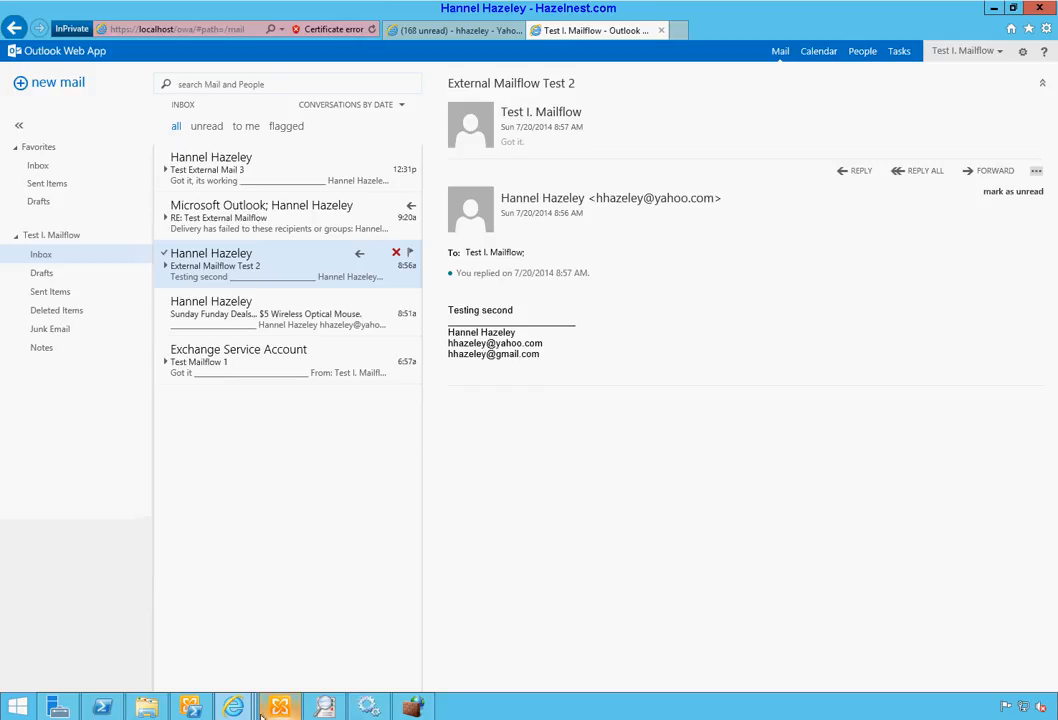
Step: Review Comodo's incoming log search and domain dashboard, then return to the EAC send connectors
mouse_move(245, 712)
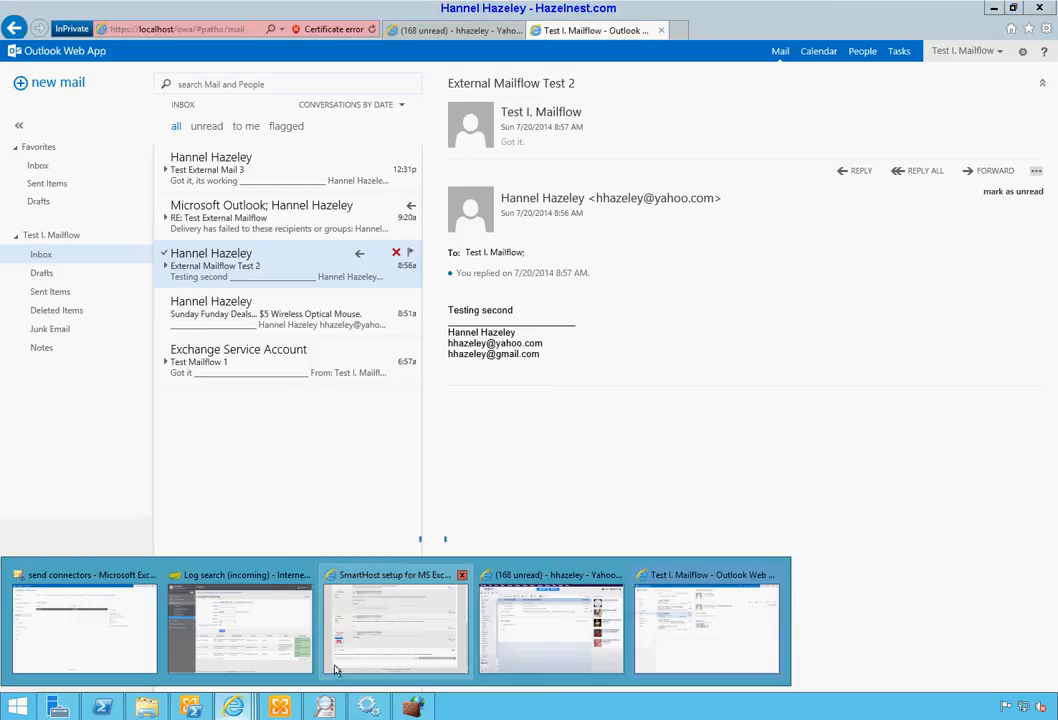
left_click(90, 647)
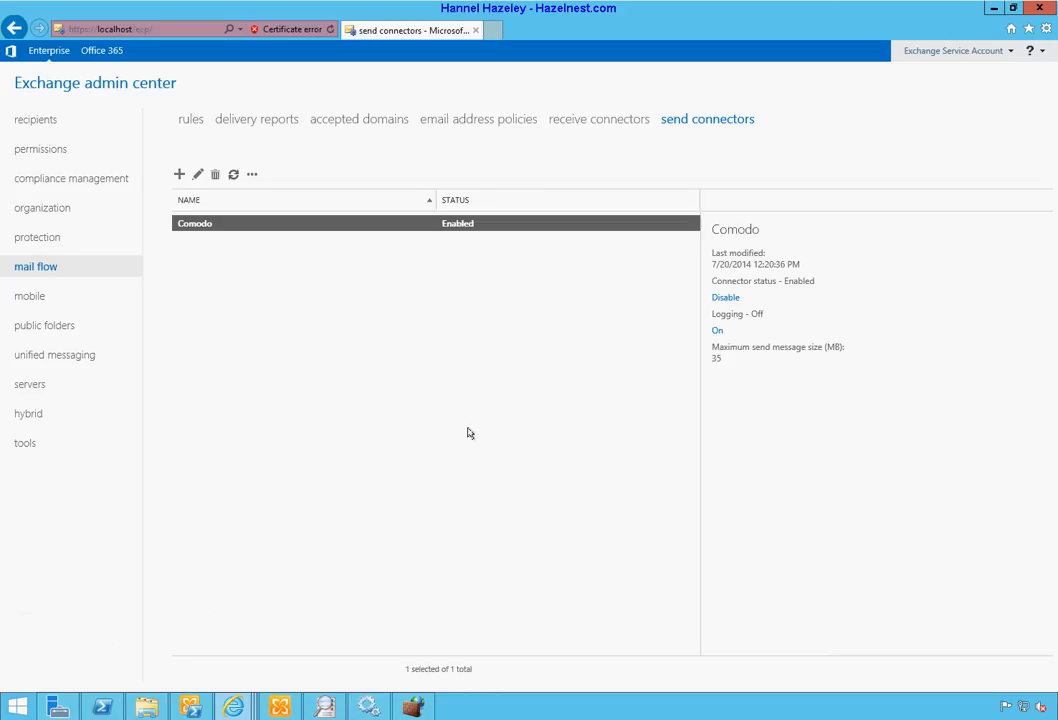
mouse_move(240, 712)
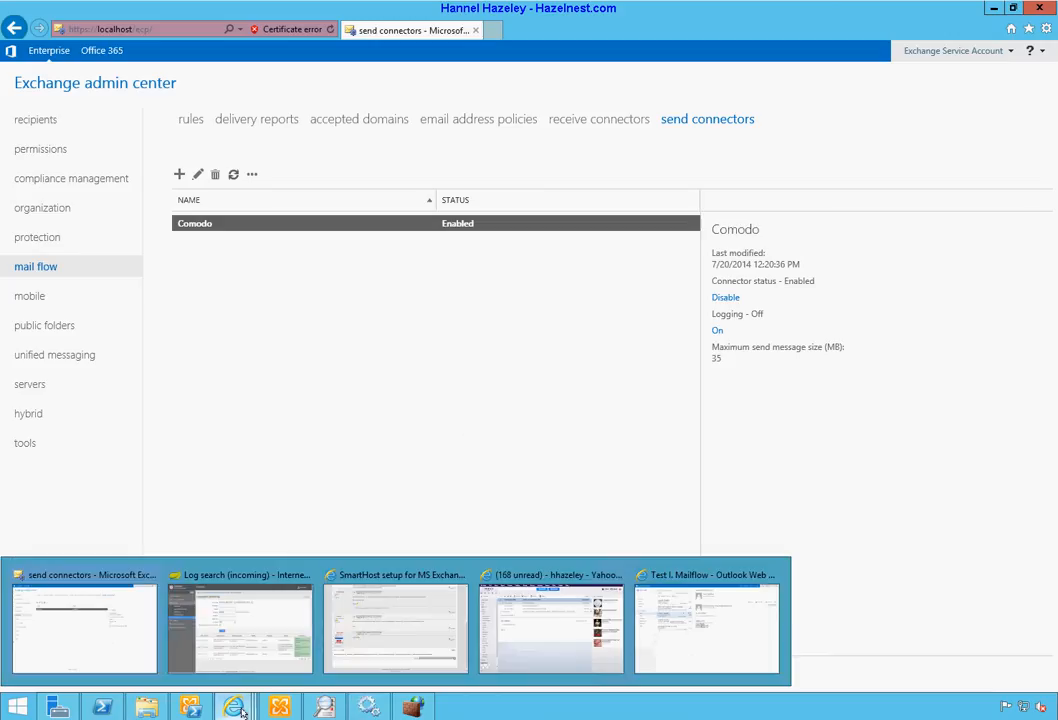
left_click(241, 646)
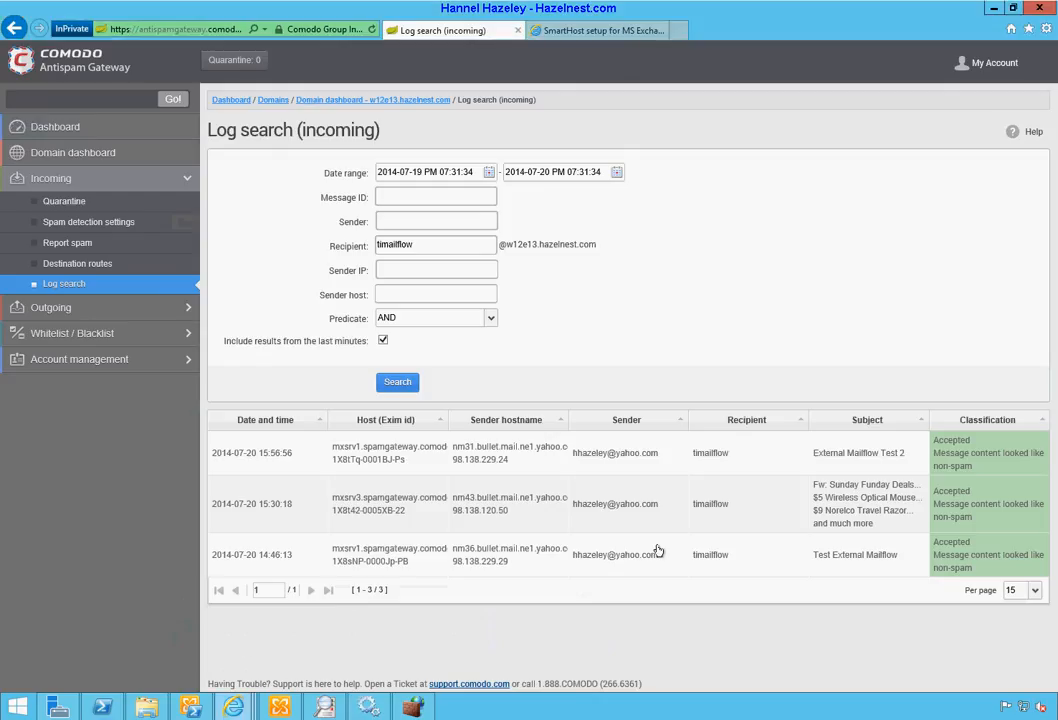
left_click(48, 157)
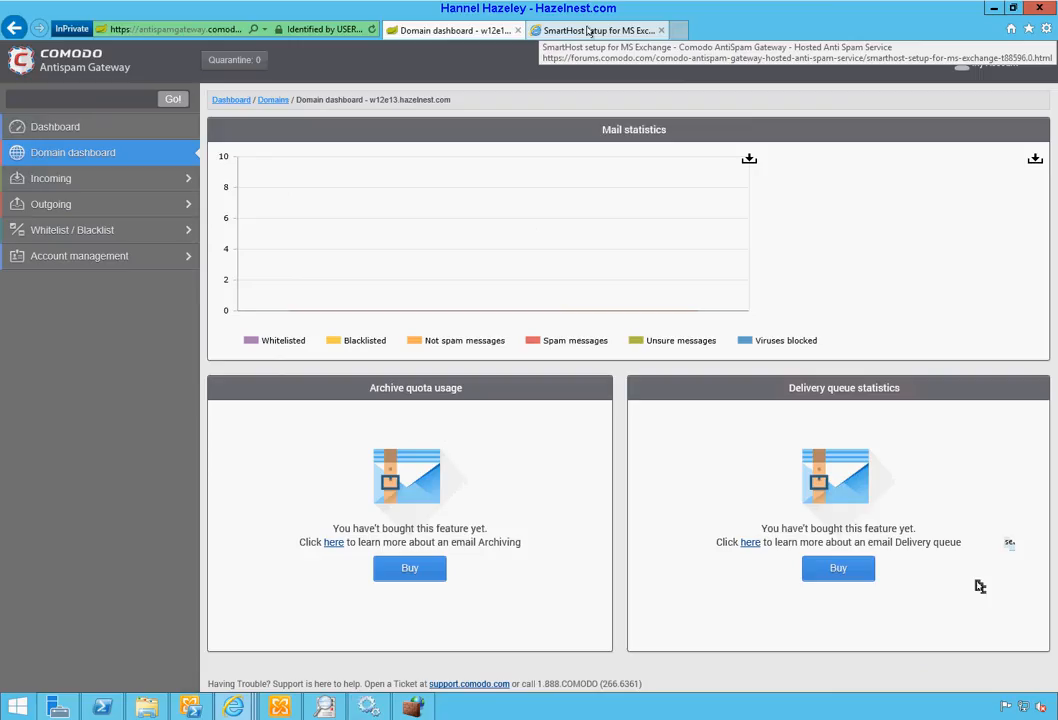
mouse_move(233, 707)
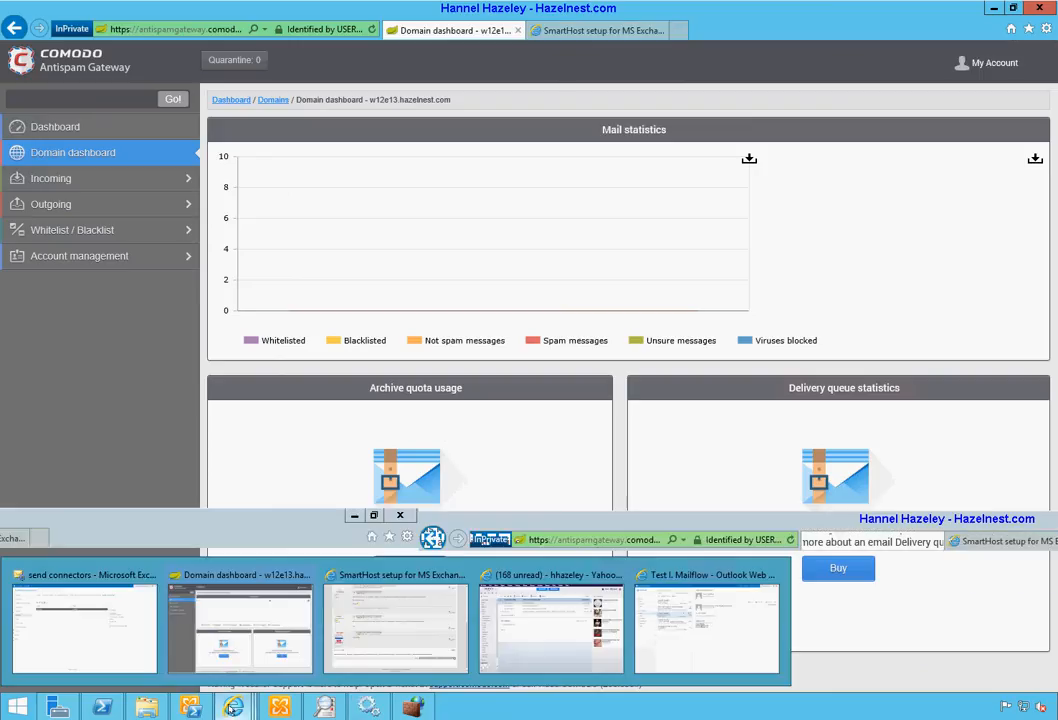
left_click(82, 652)
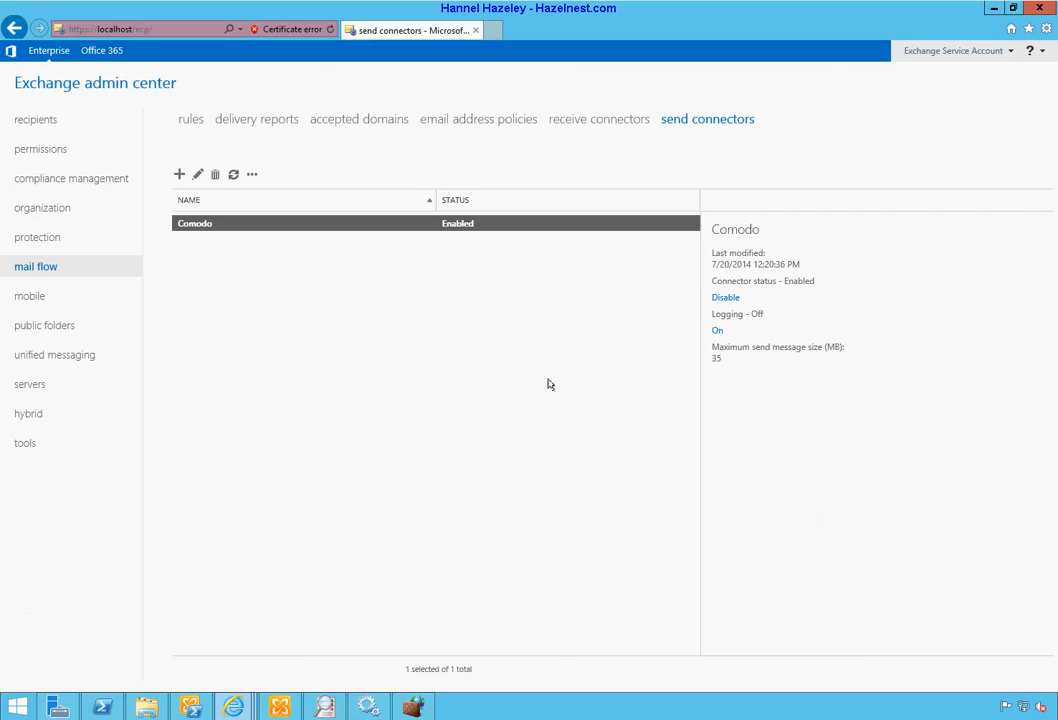
left_click(593, 122)
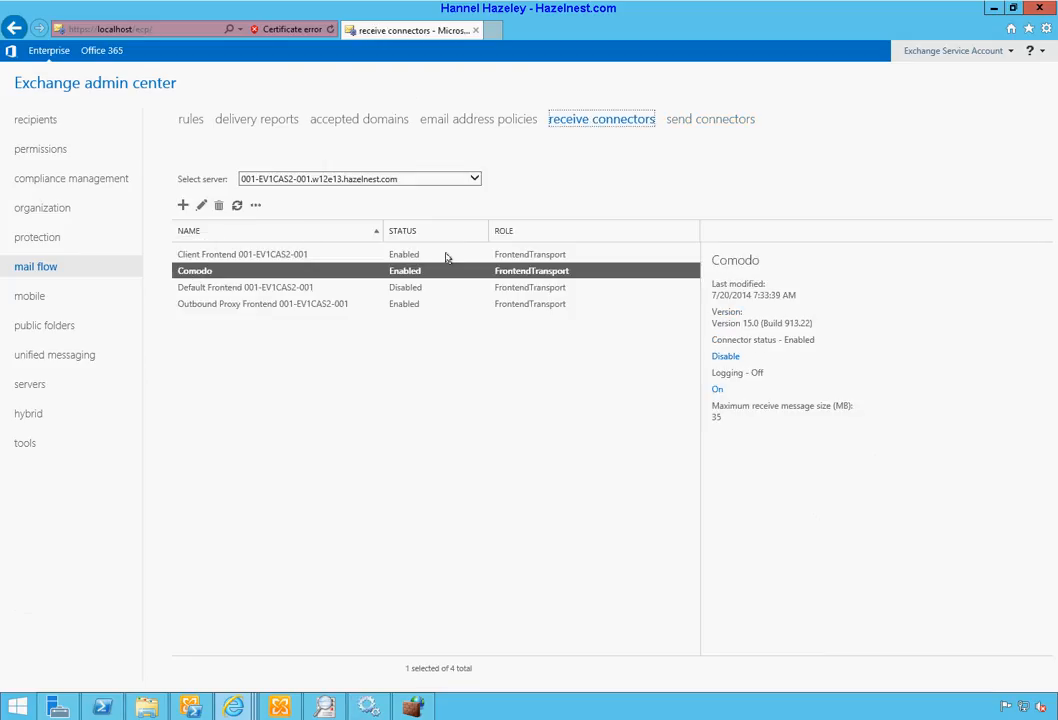
left_click(689, 125)
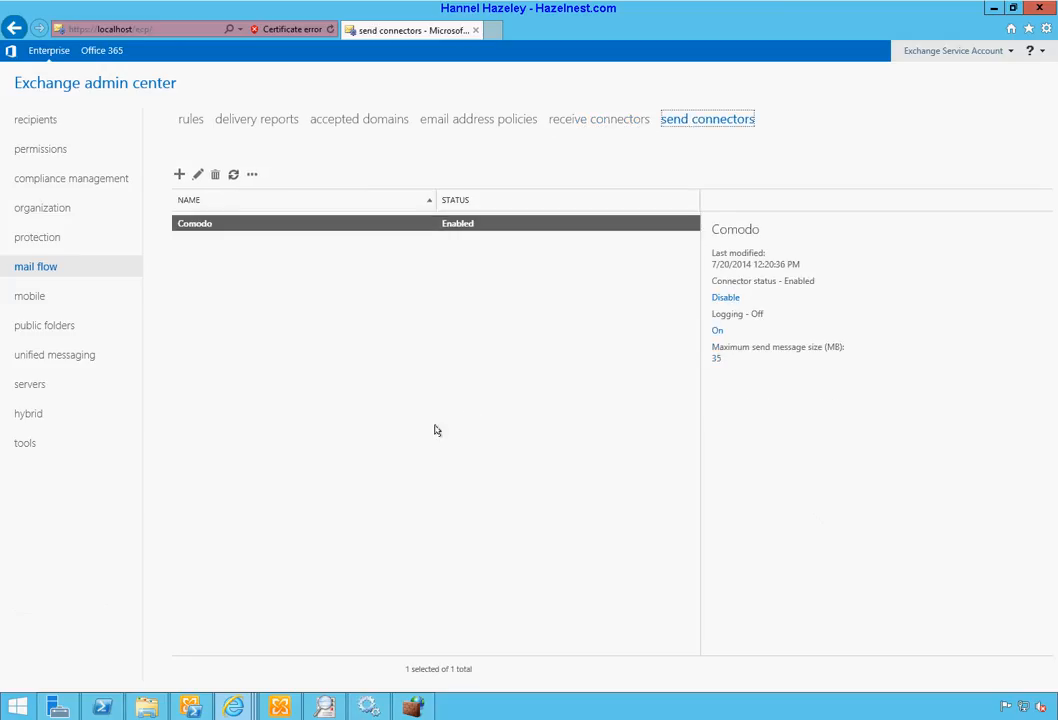